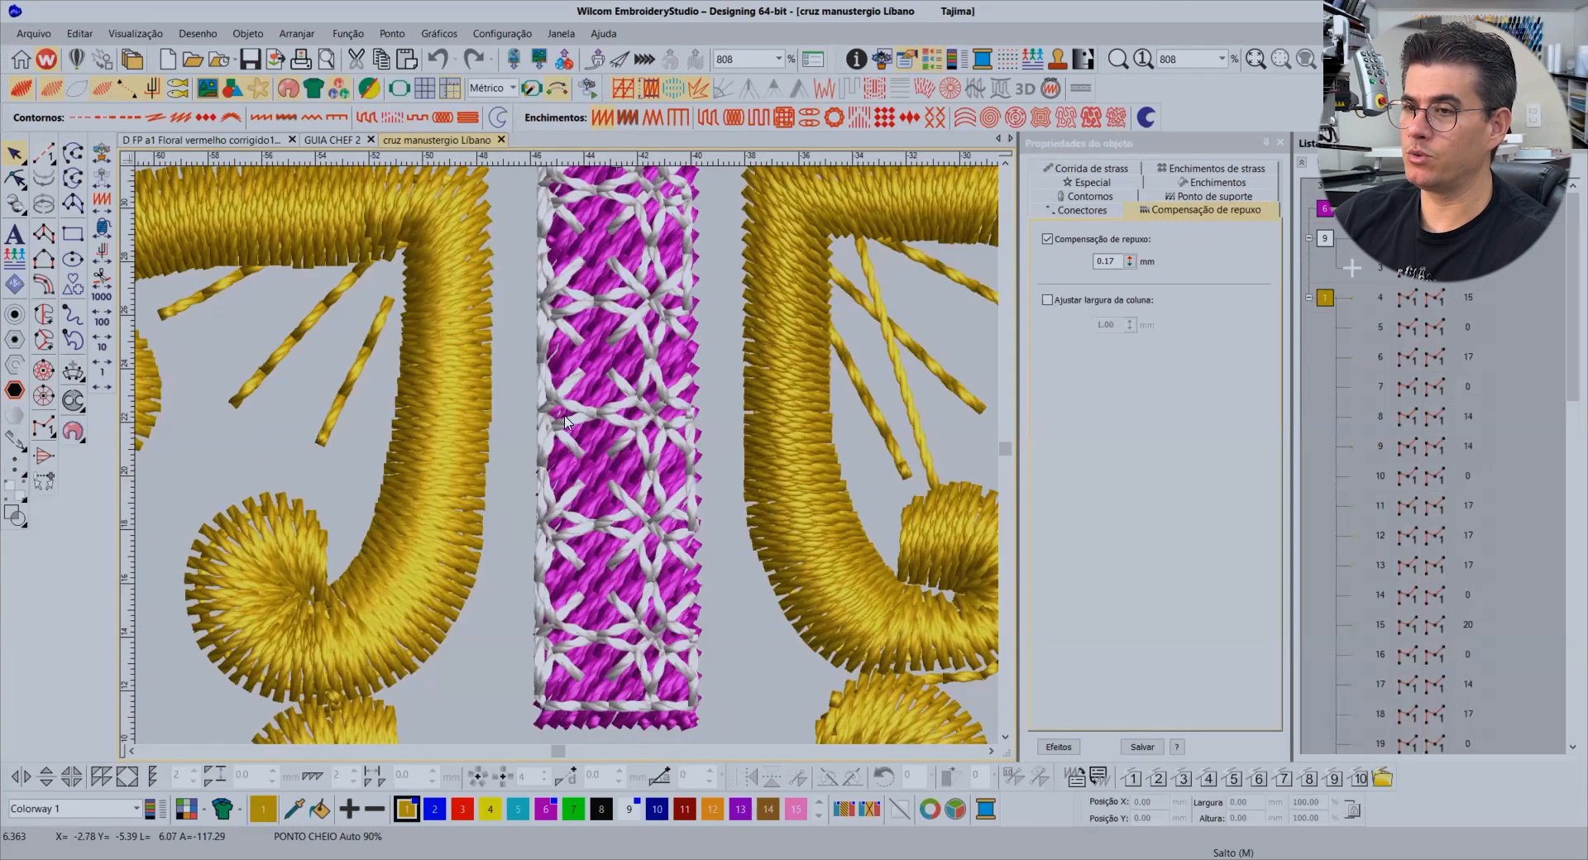
Examine the cross embroidery's stitch detail and the separate manual-stitch objects that make up its bars and scroll ornaments
scroll(566, 456, "down", 1)
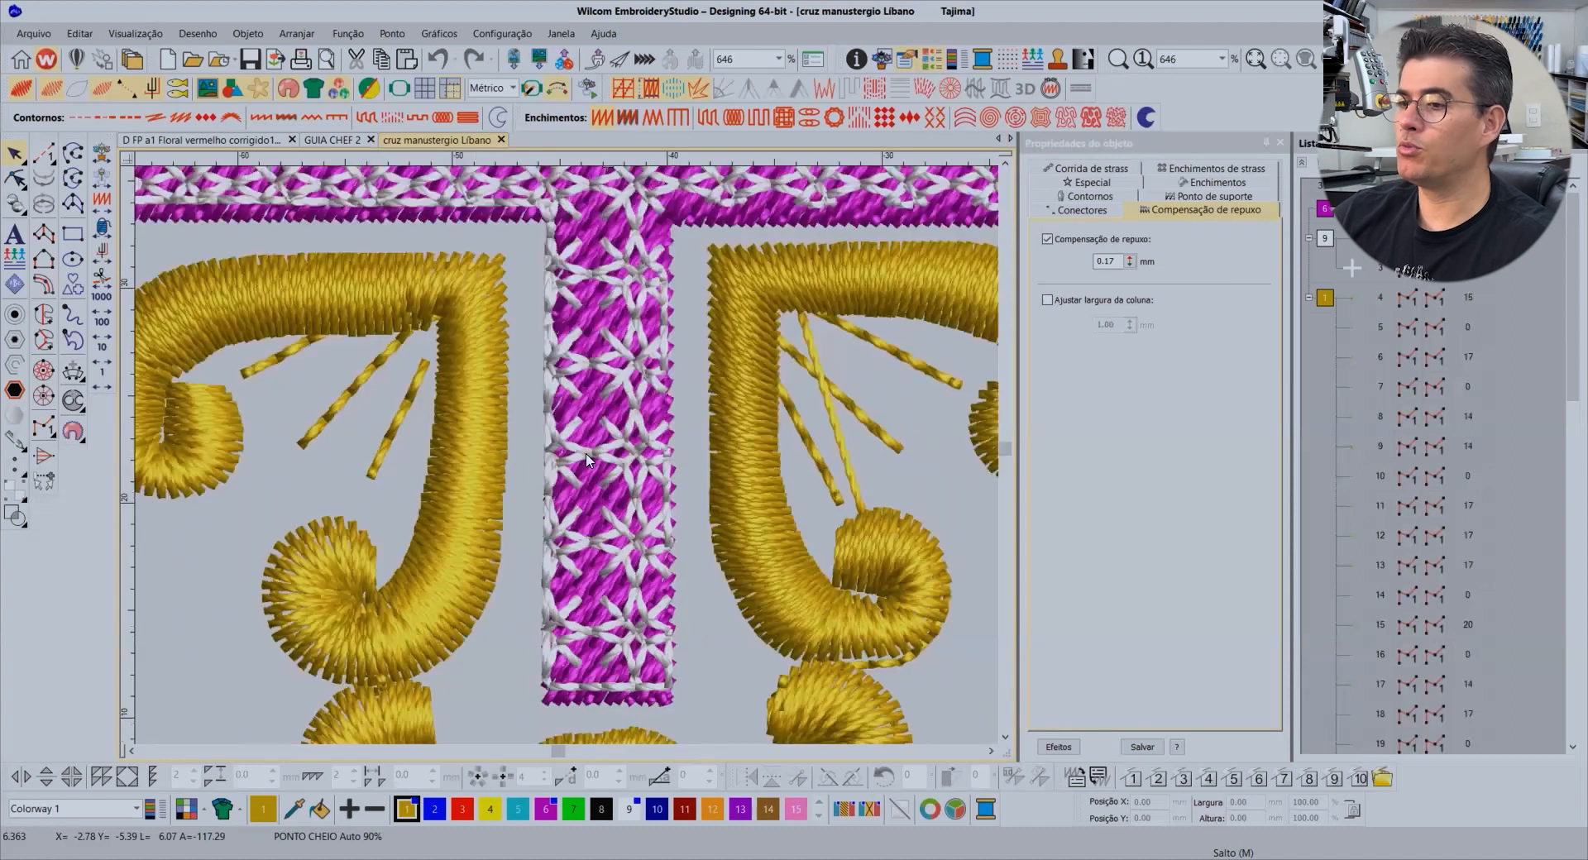
scroll(566, 462, "down", 4)
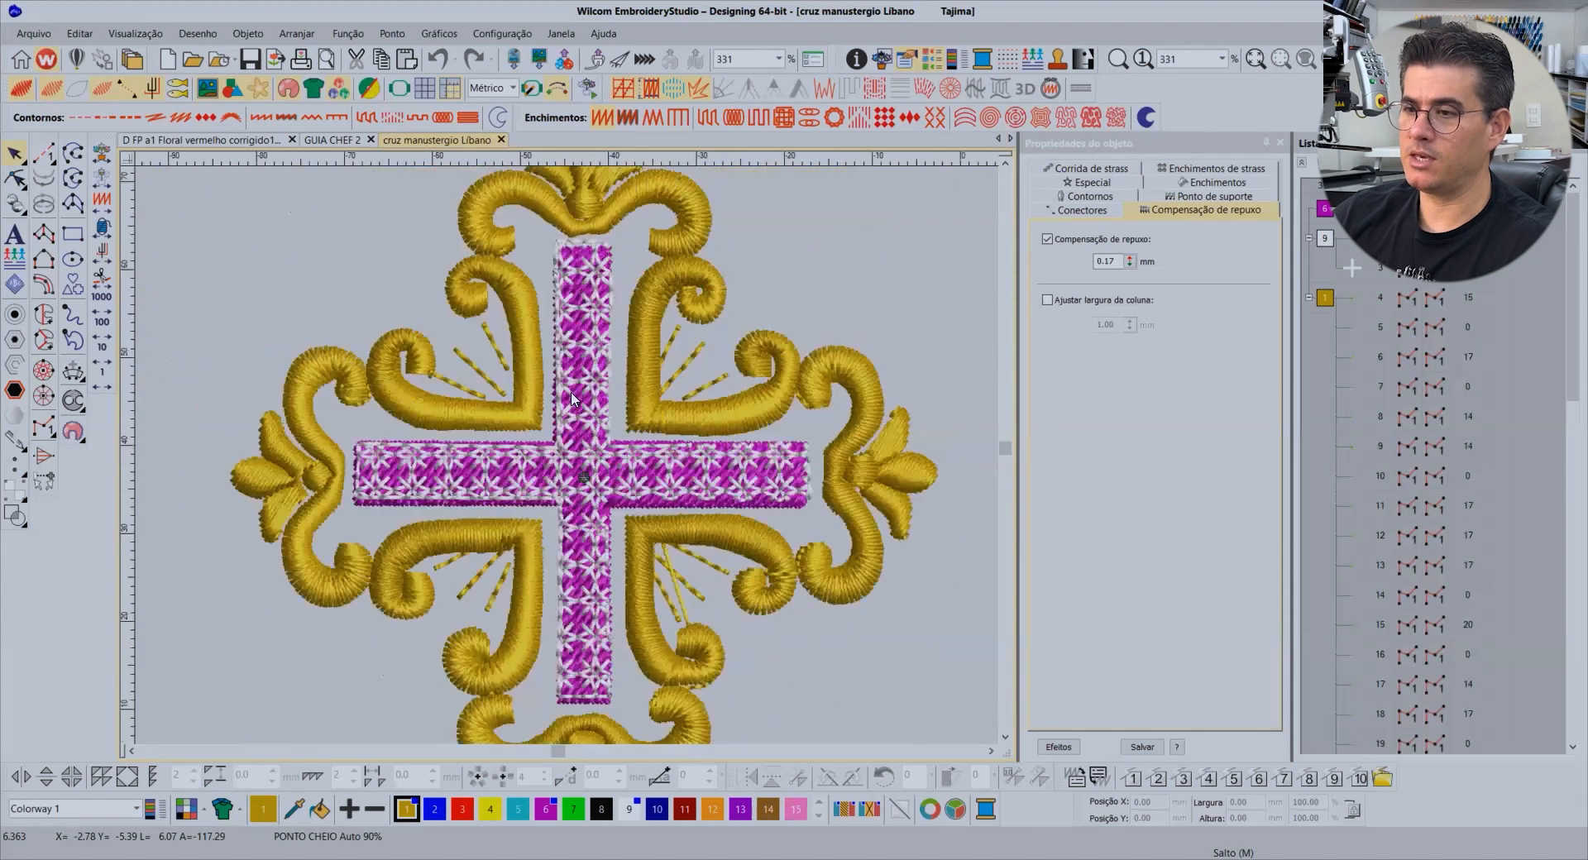
scroll(566, 461, "up", 2)
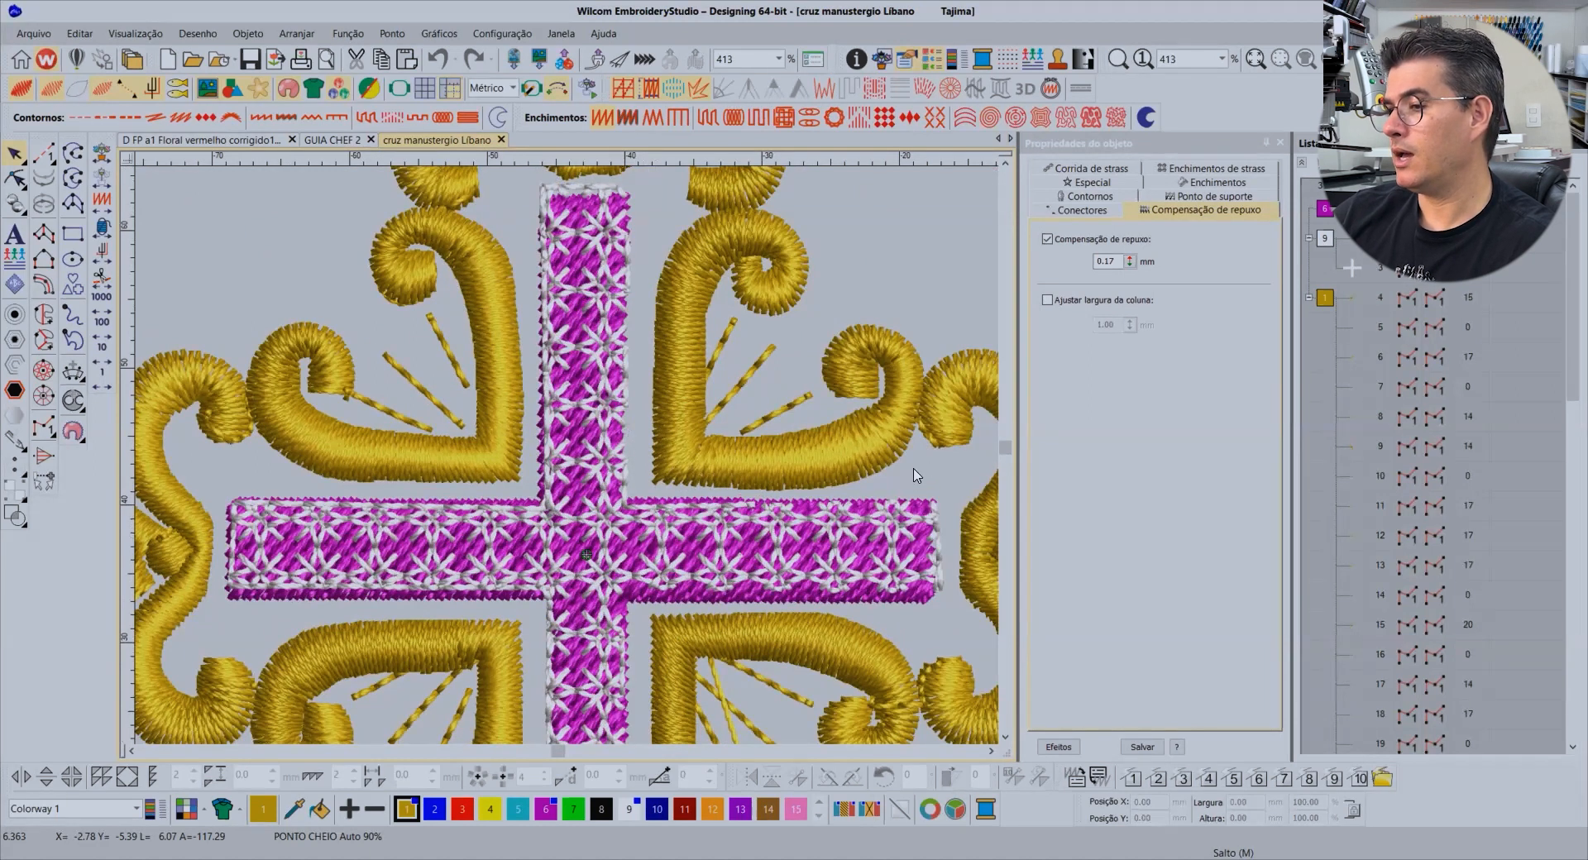
left_click(1302, 162)
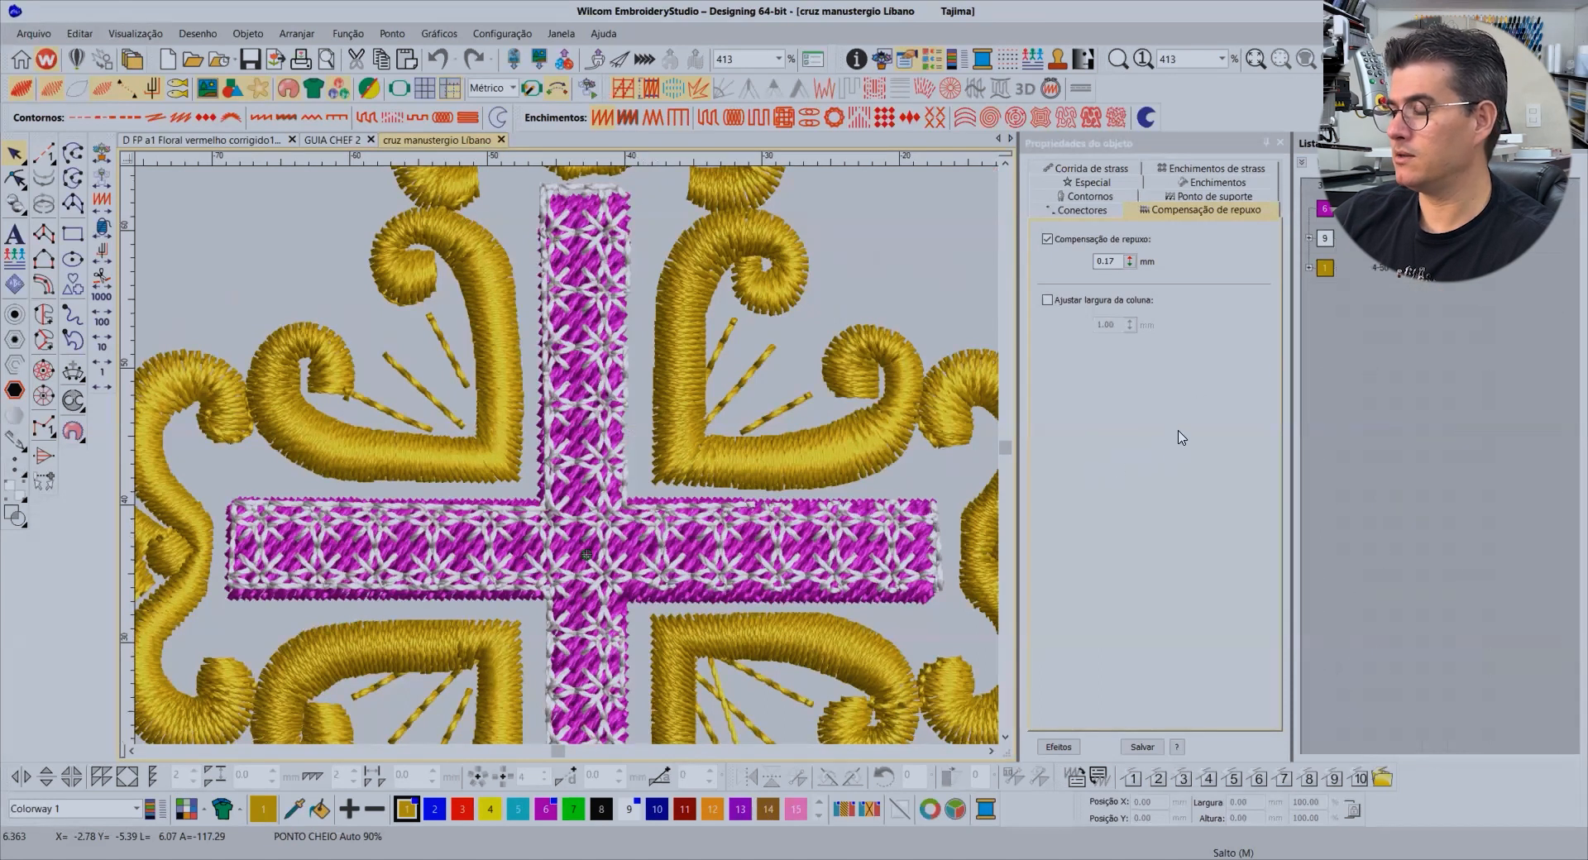
left_click(1309, 268)
left_click(1352, 298)
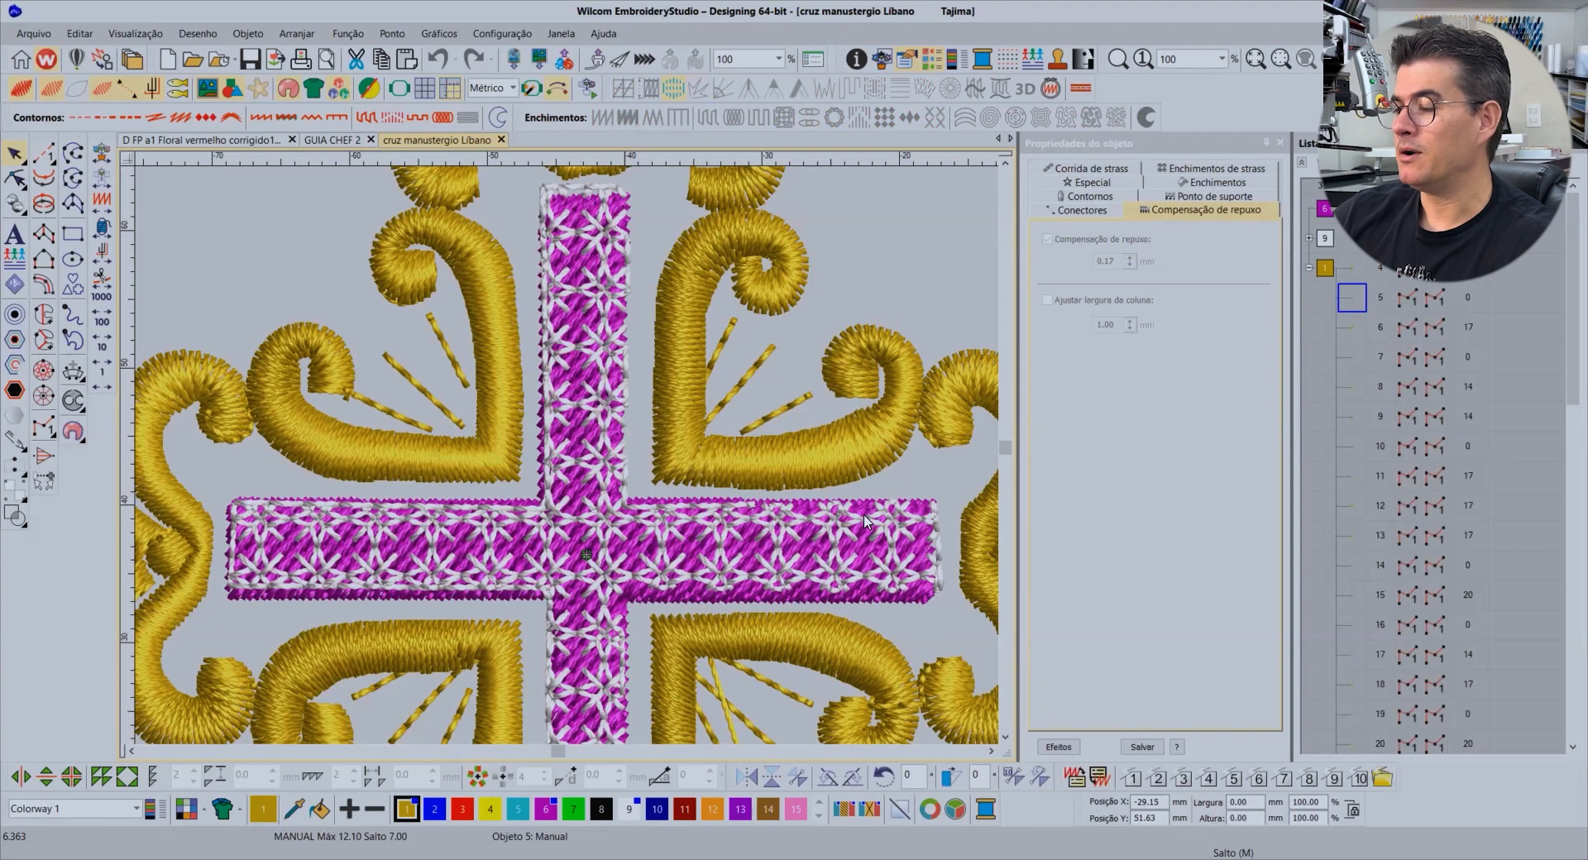
left_click(878, 461)
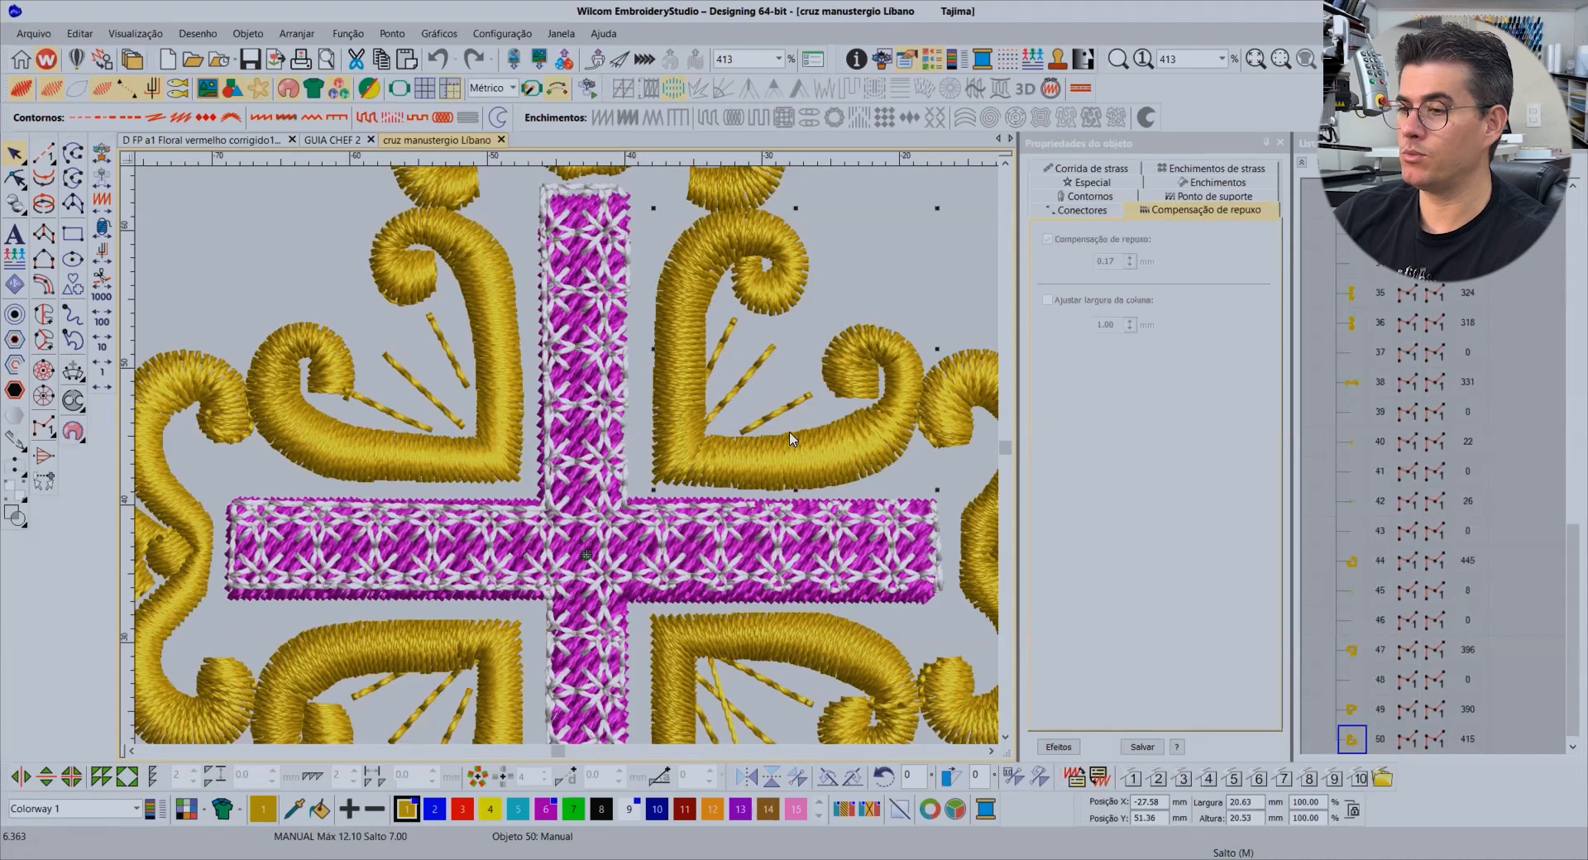
left_click(616, 397)
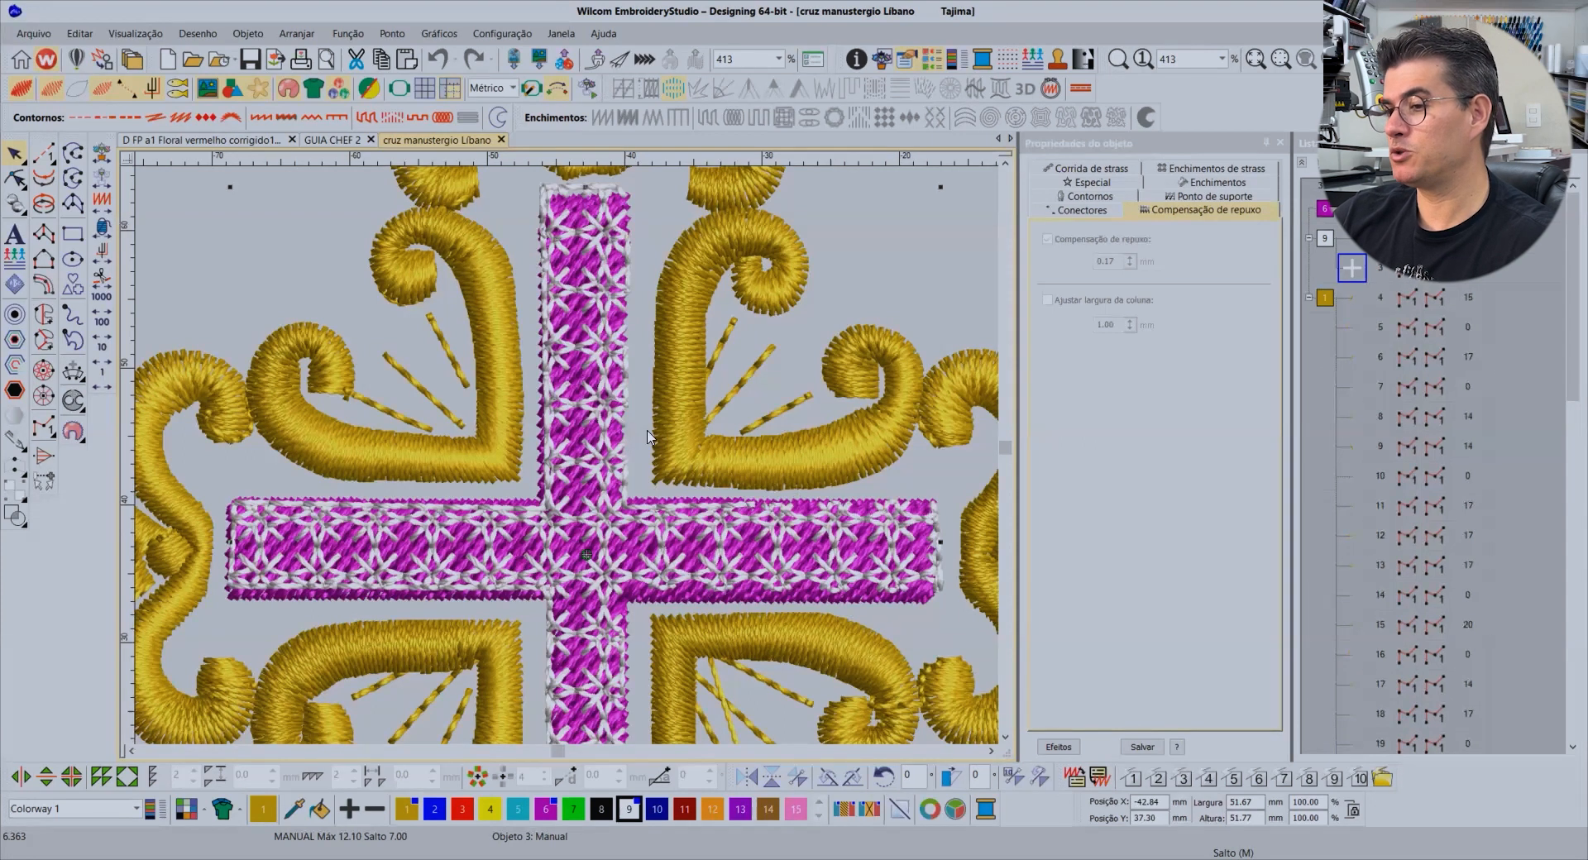
scroll(568, 461, "down", 2)
scroll(567, 461, "down", 4)
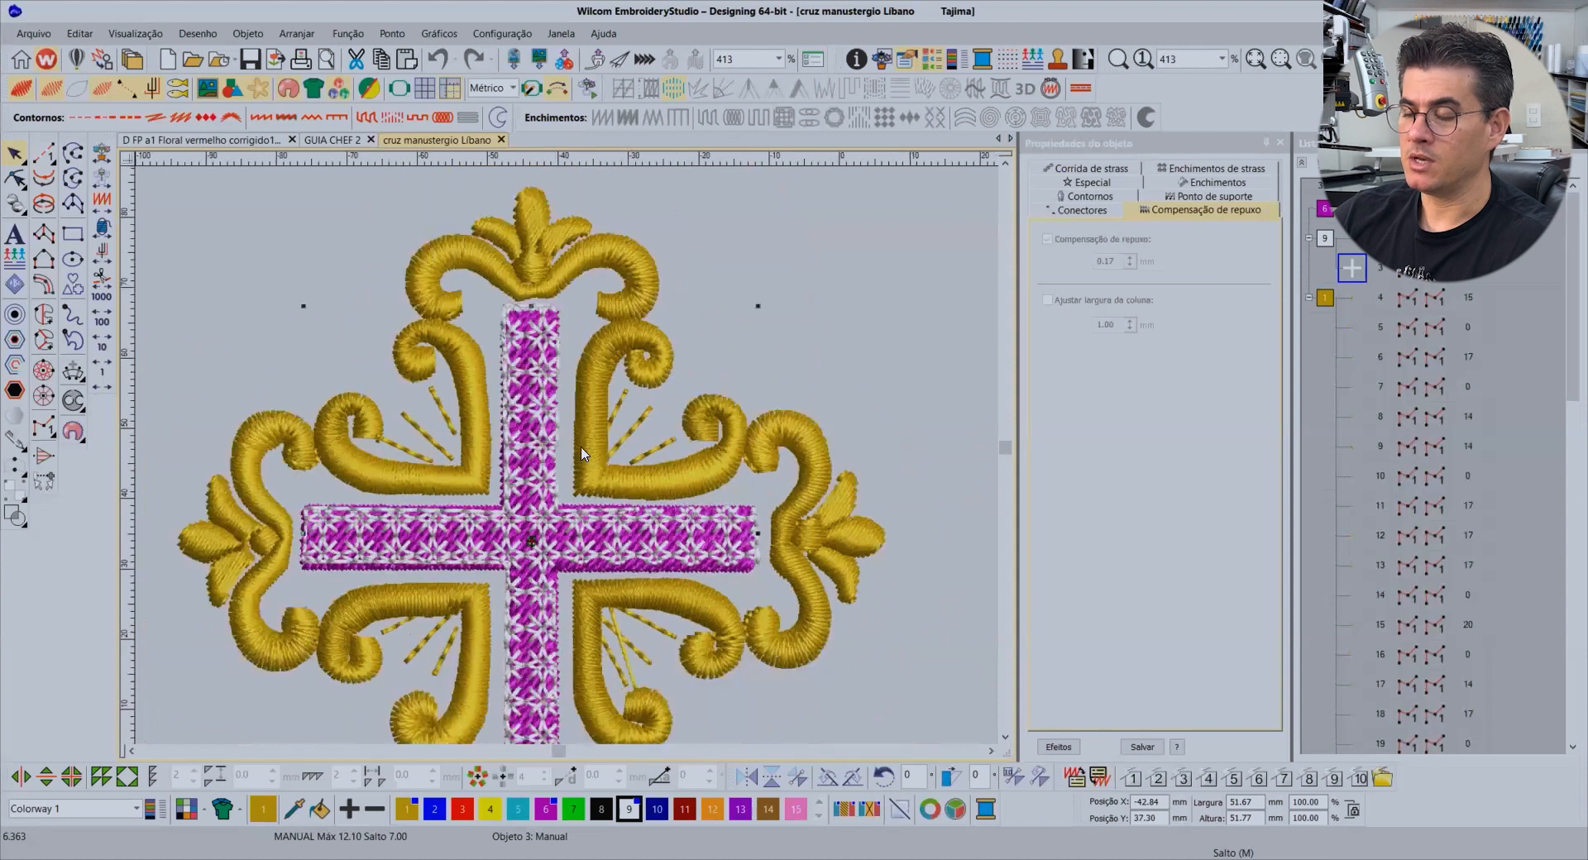
Draw a filled rectangle about 6.4 by 52.4 mm over the vertical bar of the purple cross
key("Escape")
key("b")
left_click_drag(384, 299, 772, 681)
left_click(584, 518)
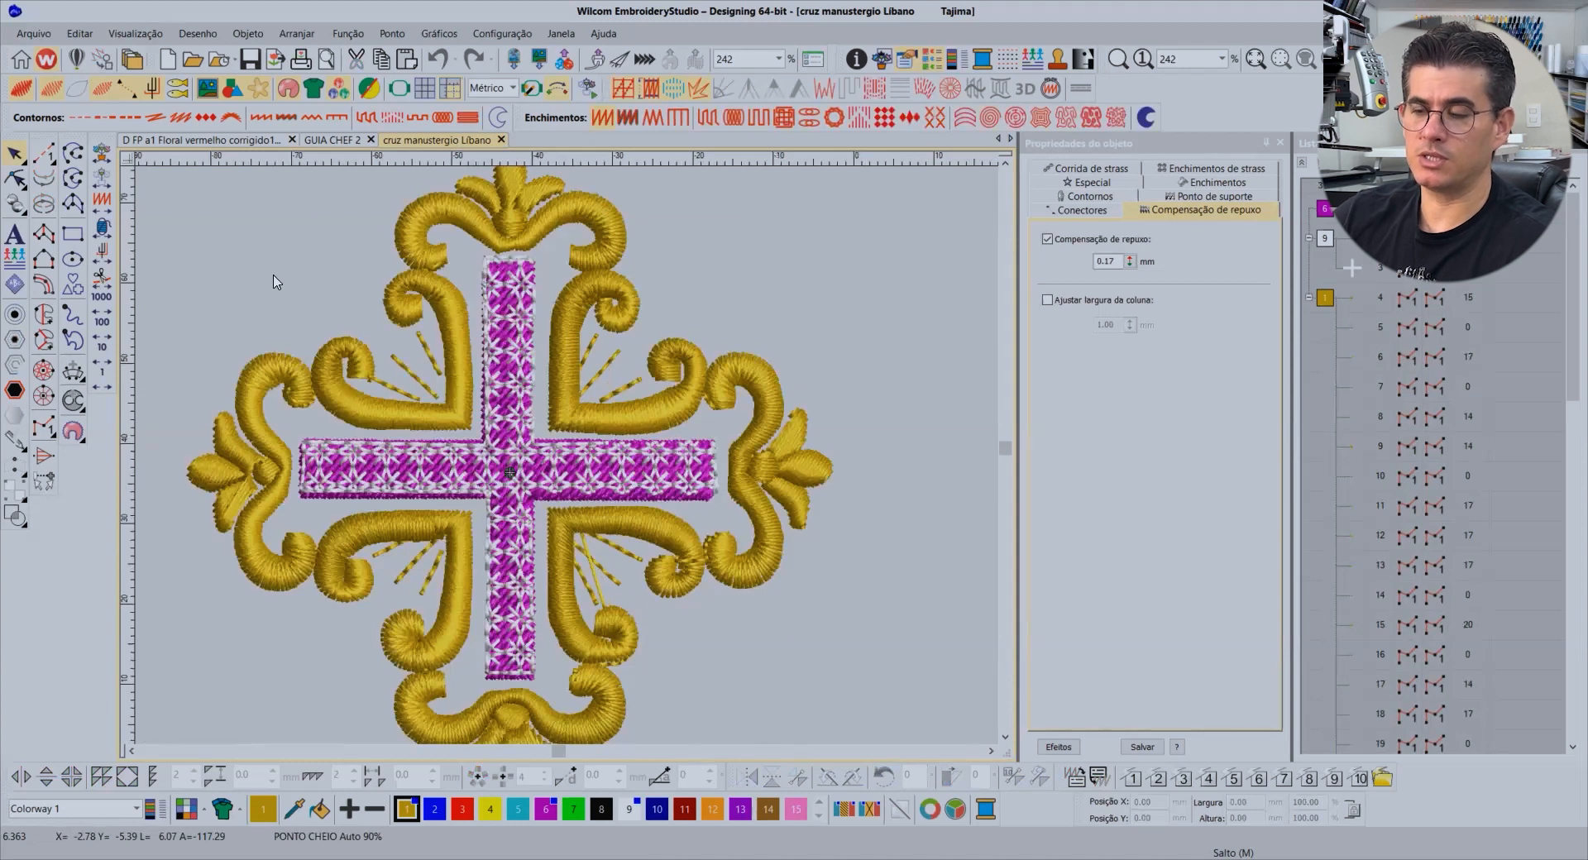
left_click(72, 235)
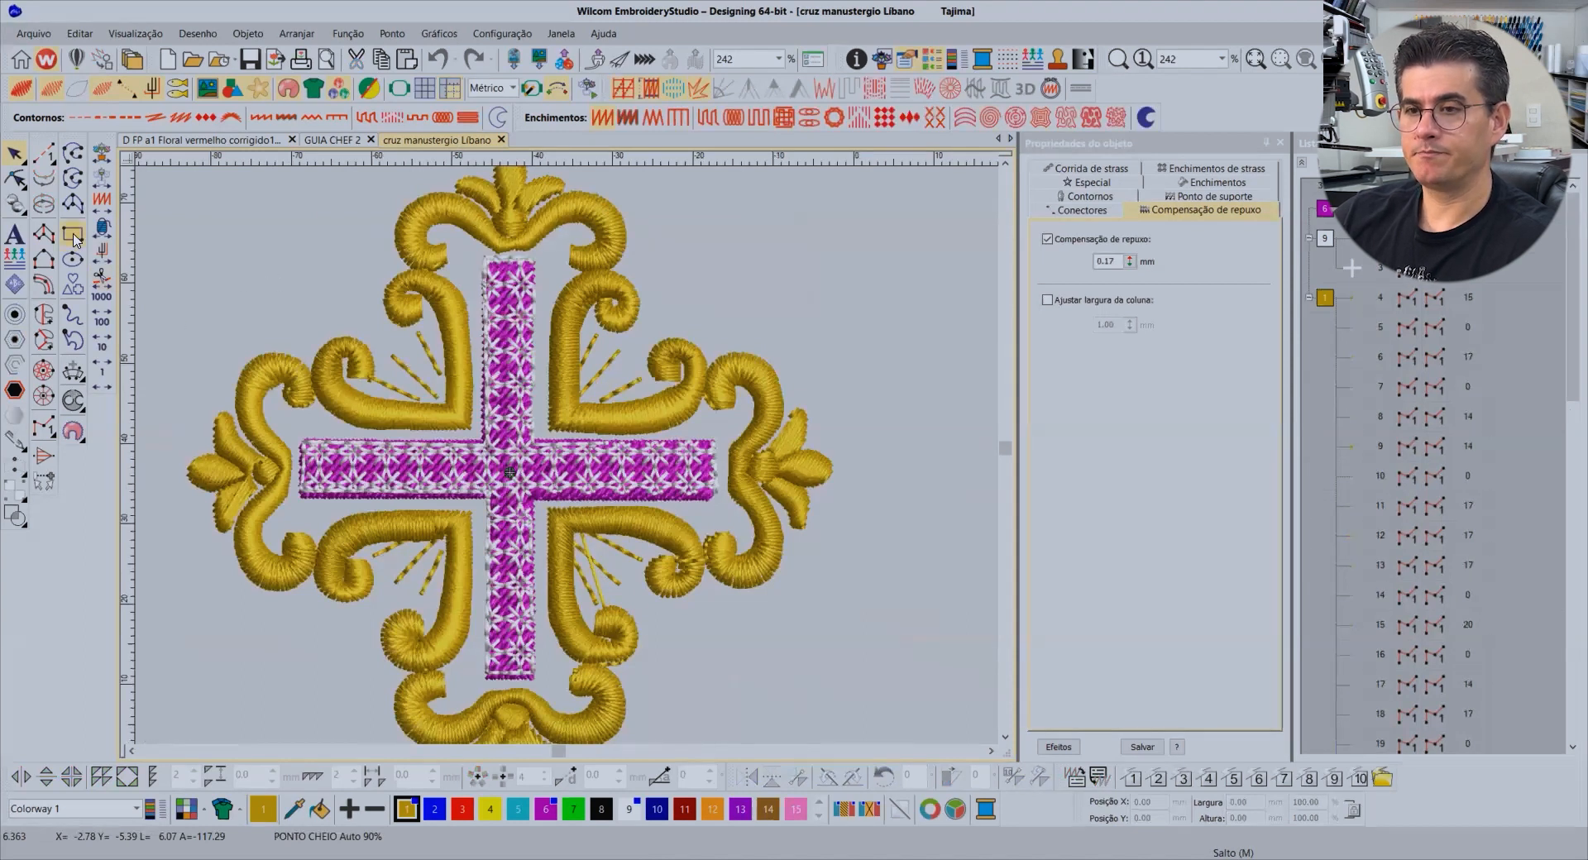
left_click(484, 258)
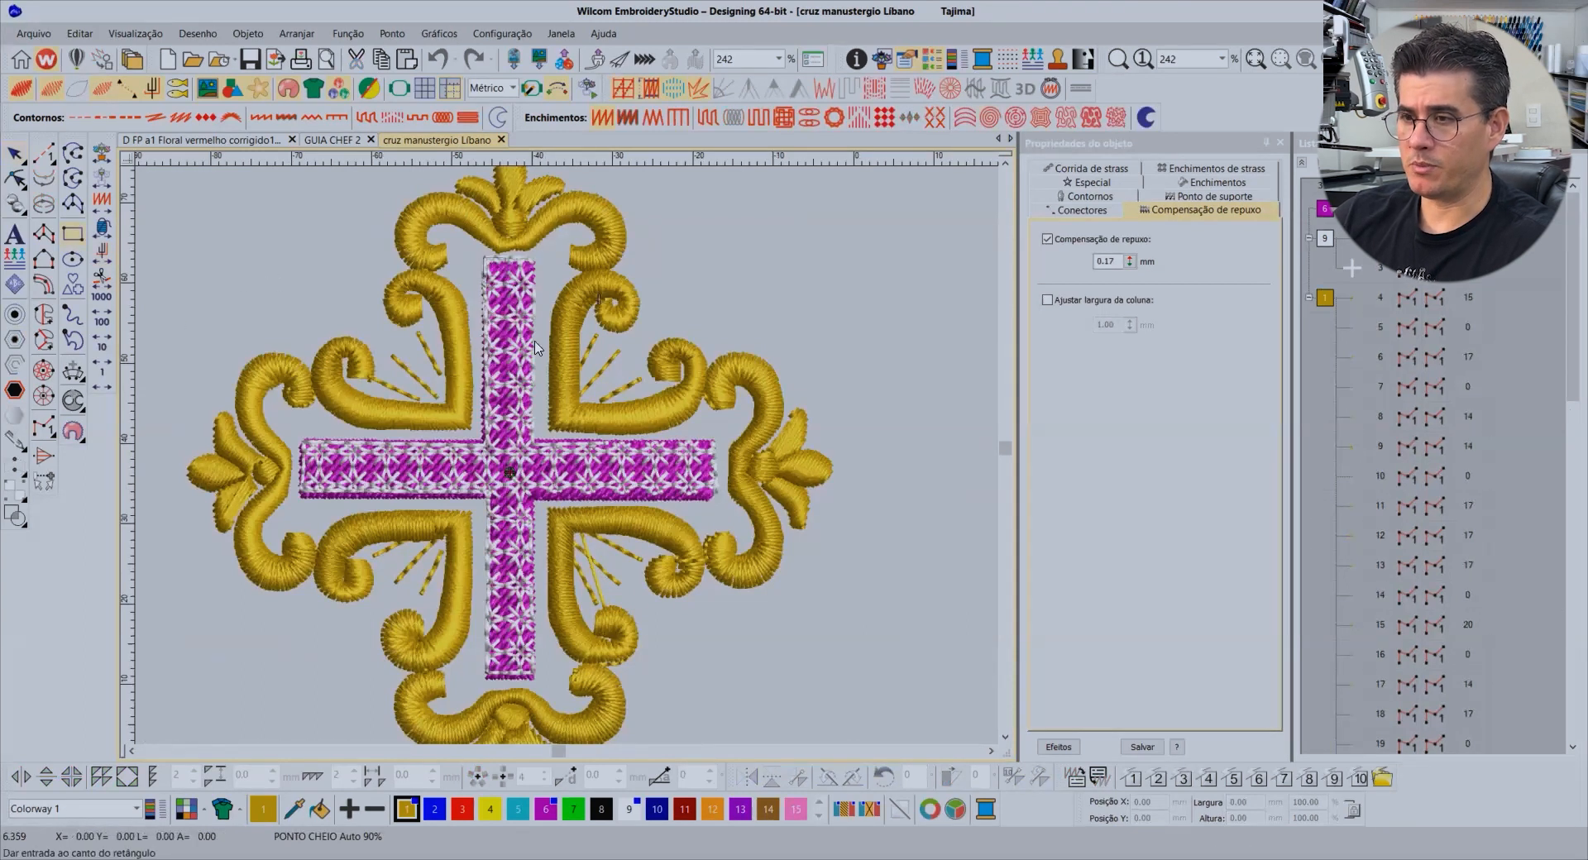
left_click(535, 679)
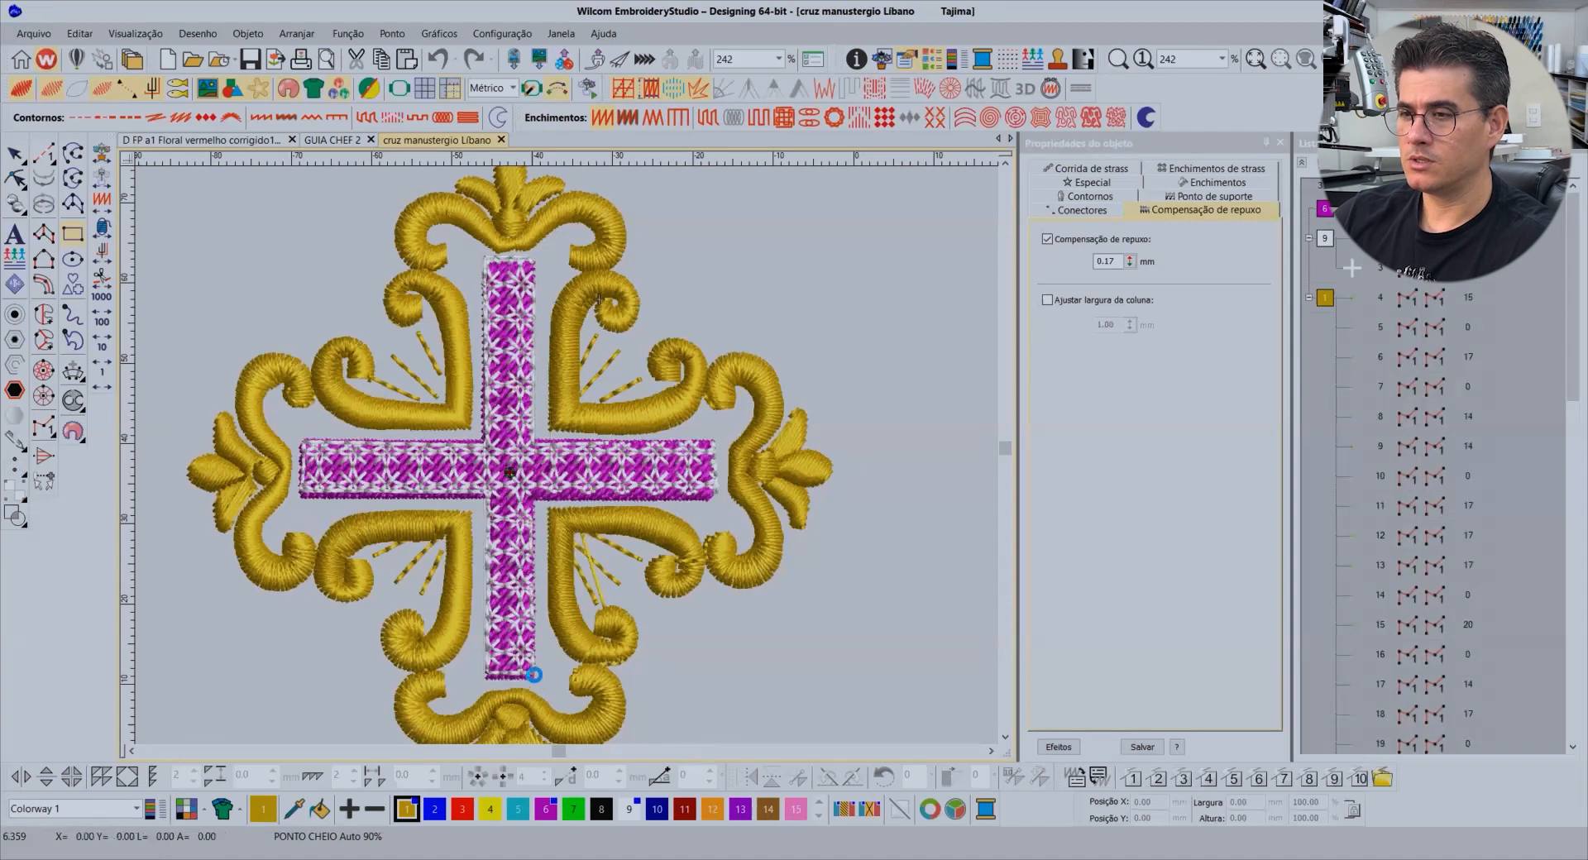
left_click(12, 157)
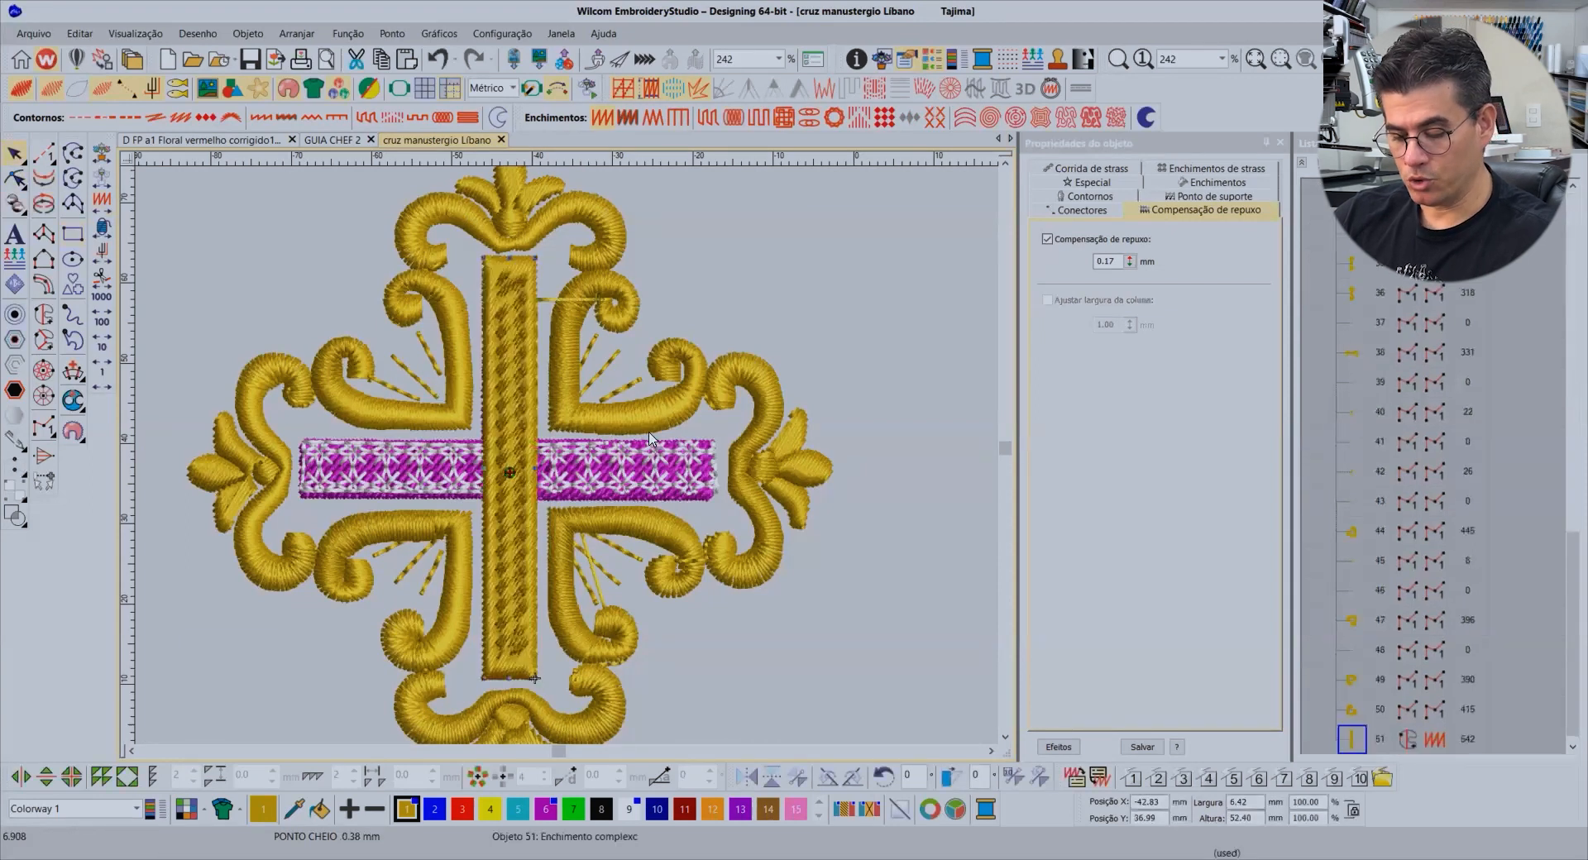
Duplicate the rectangle in place and recolor both copies green with color 7
key("ctrl+d")
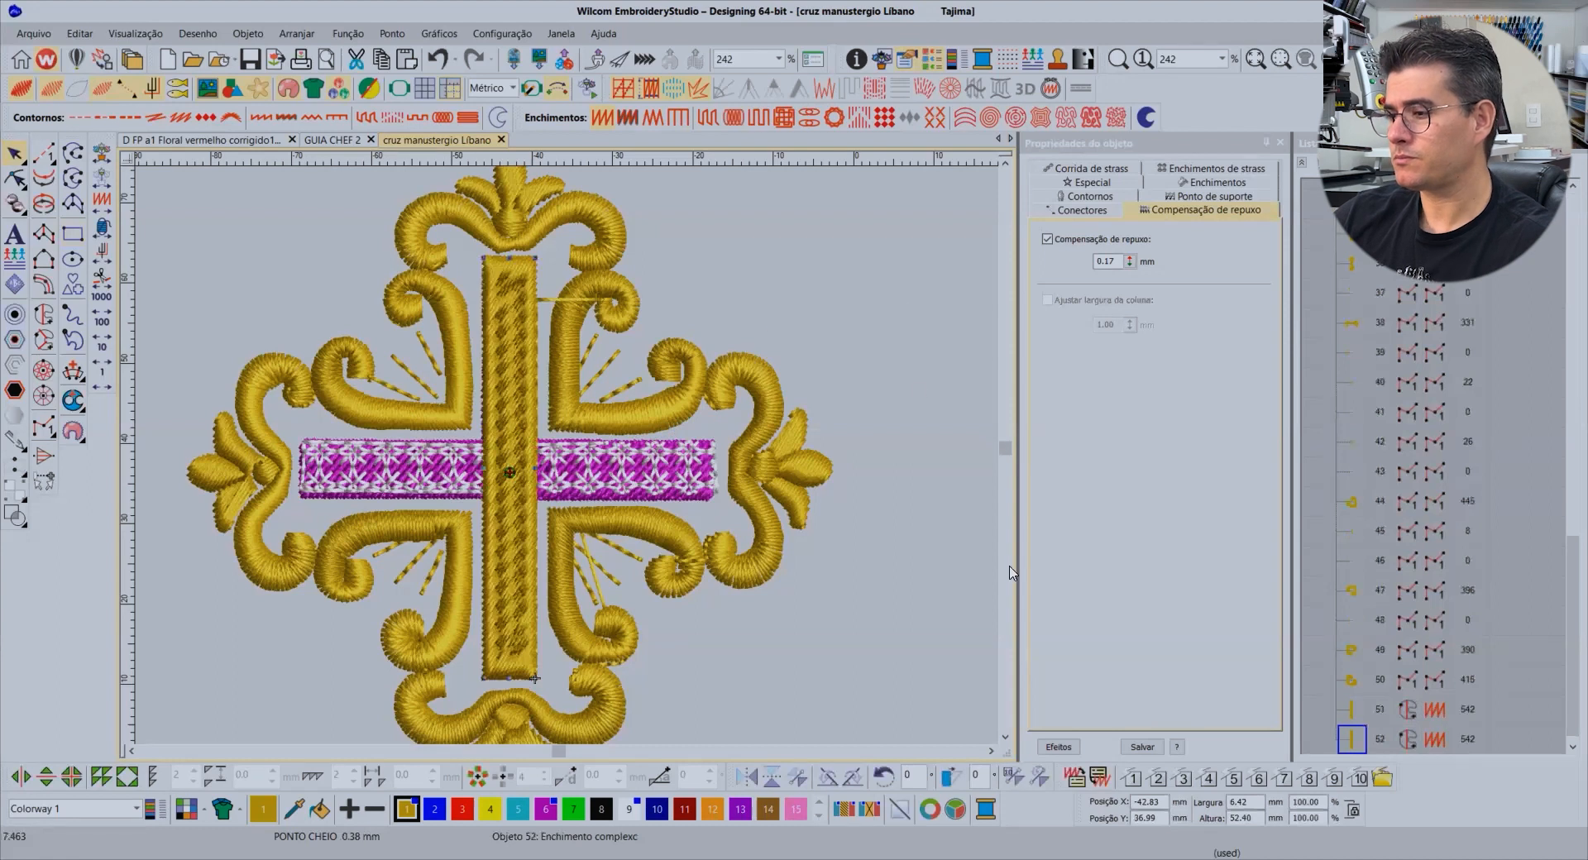
left_click(1352, 710, "ctrl")
left_click(574, 808)
left_click(888, 395)
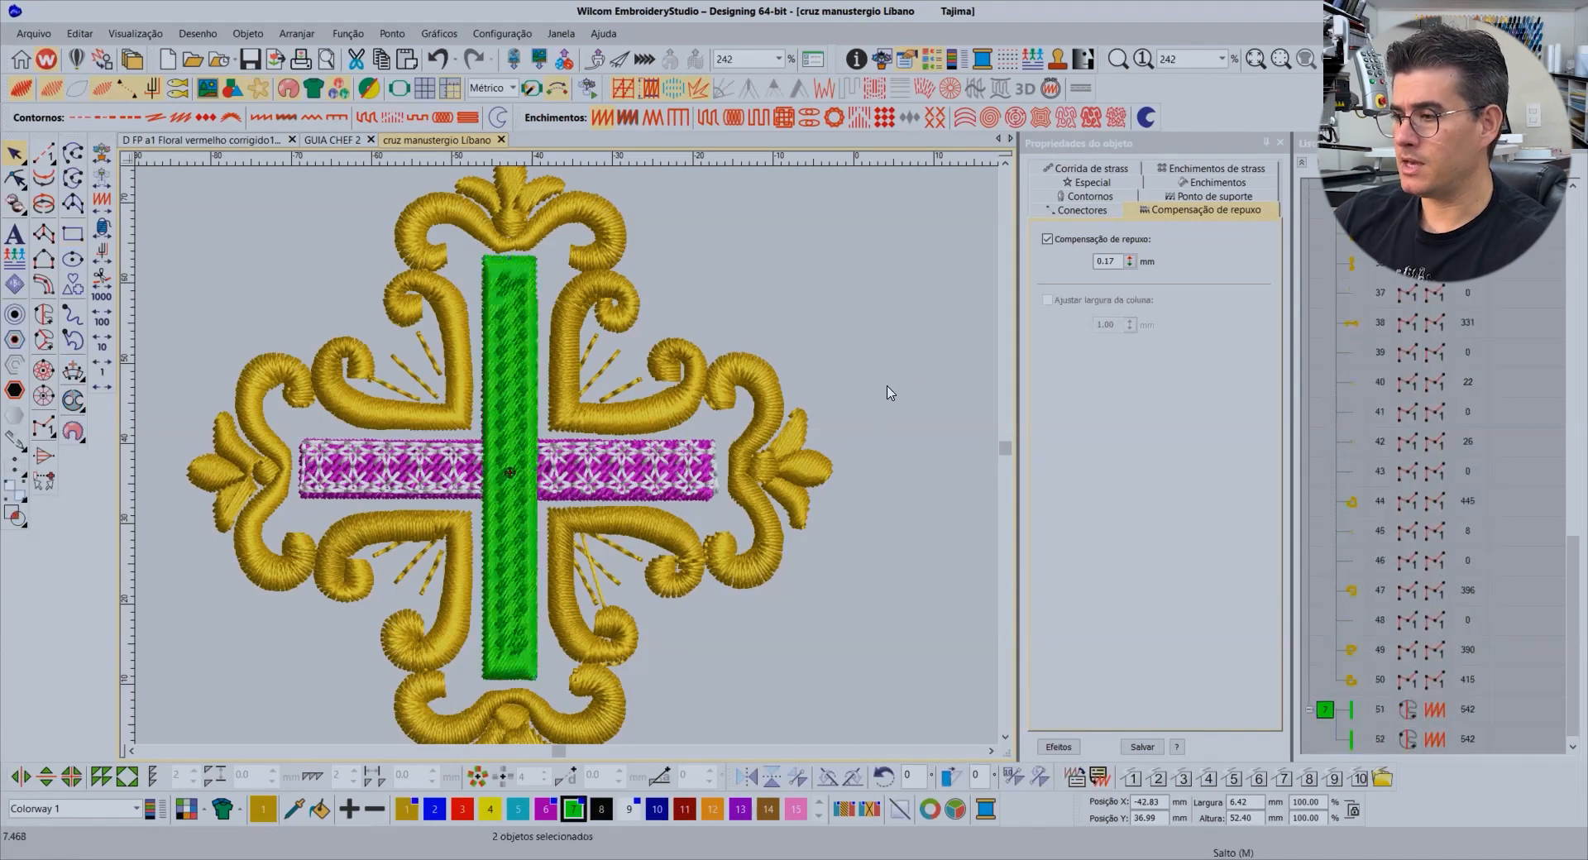
Rotate the top copy of the rectangle by 90 degrees so it covers the cross's horizontal bar
left_click(495, 453)
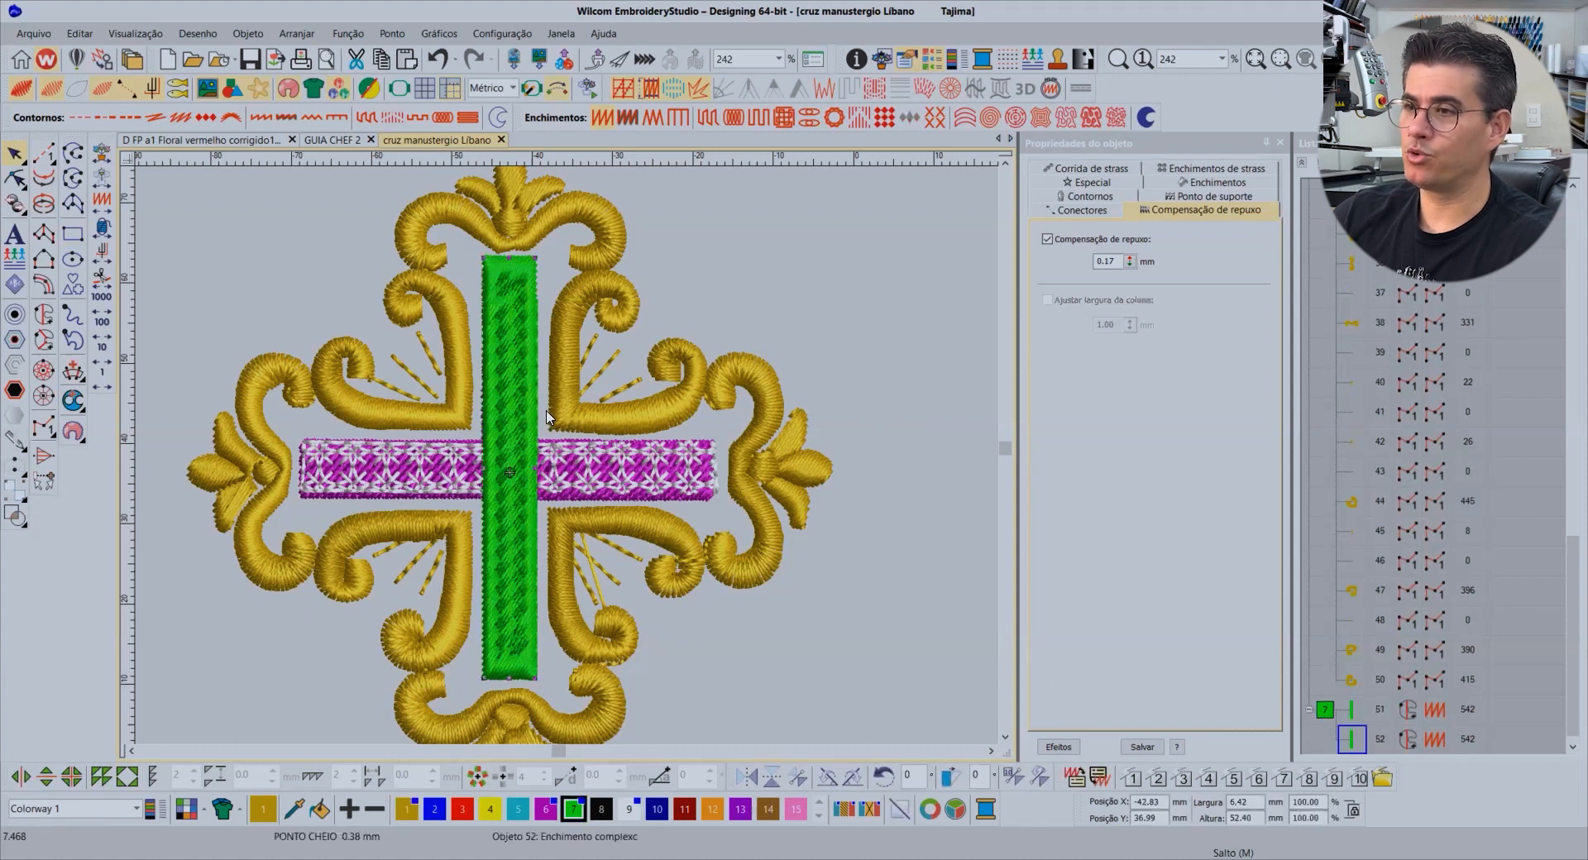
double_click(518, 367)
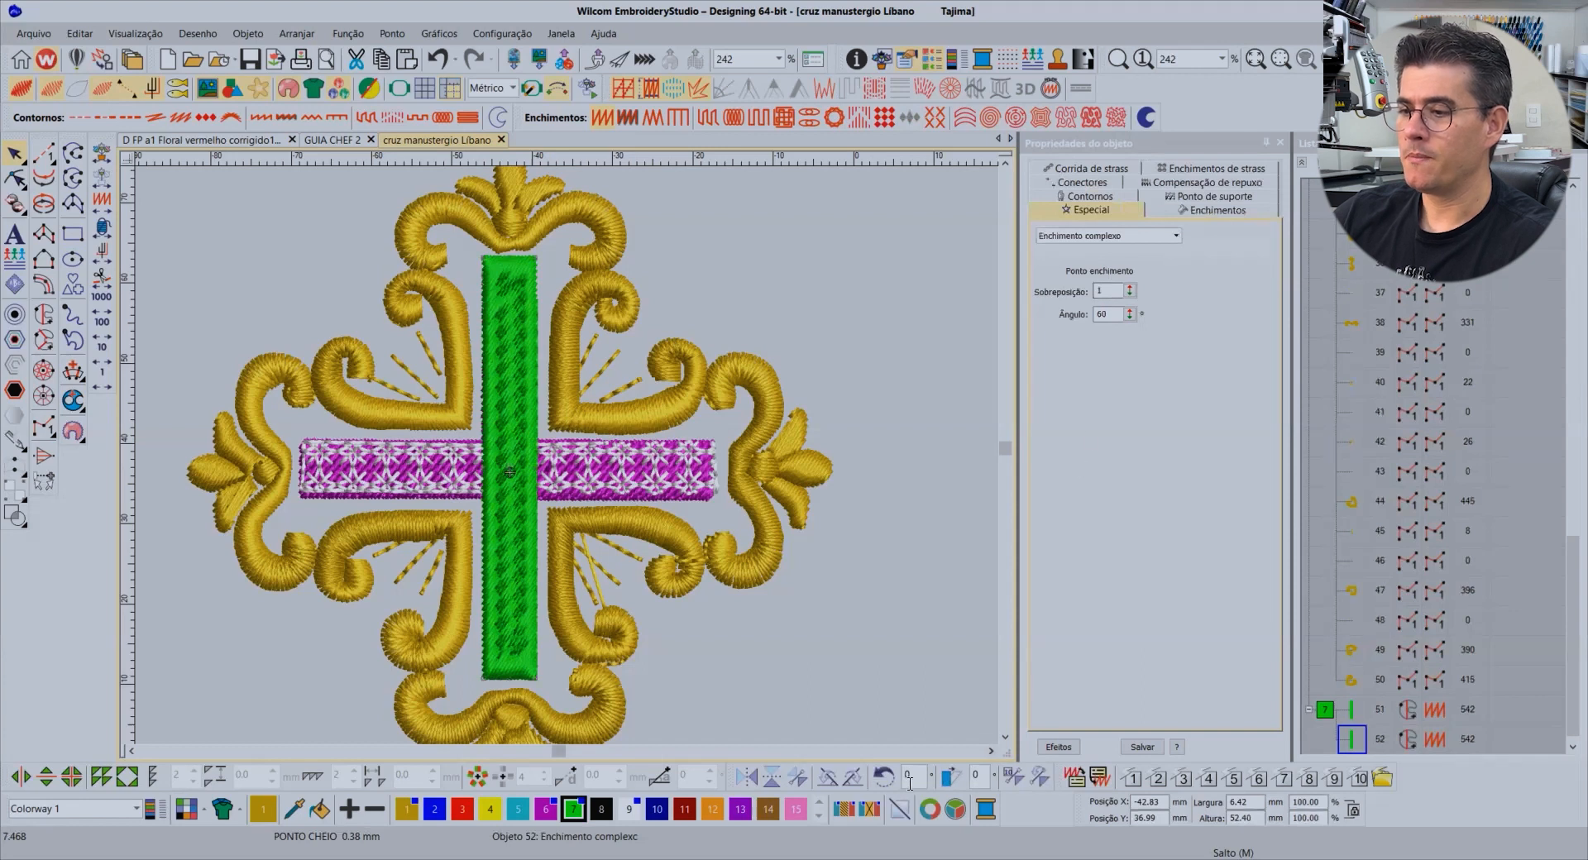
type("9")
key("Return")
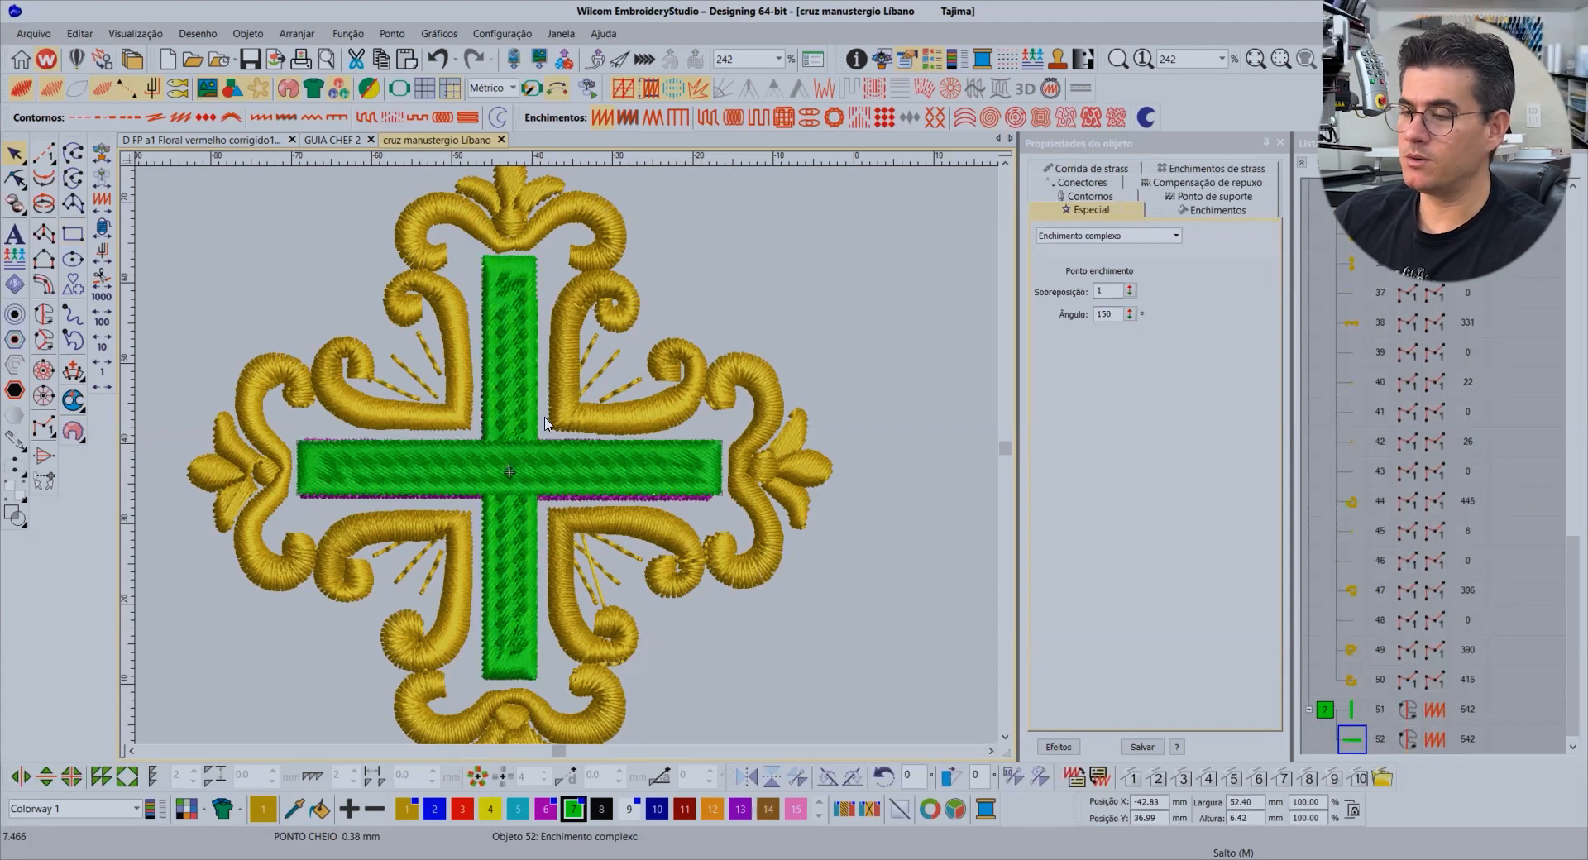
Isolate the two green rectangles by hiding all other objects, and weld them into a single cross
left_click(506, 346, "ctrl")
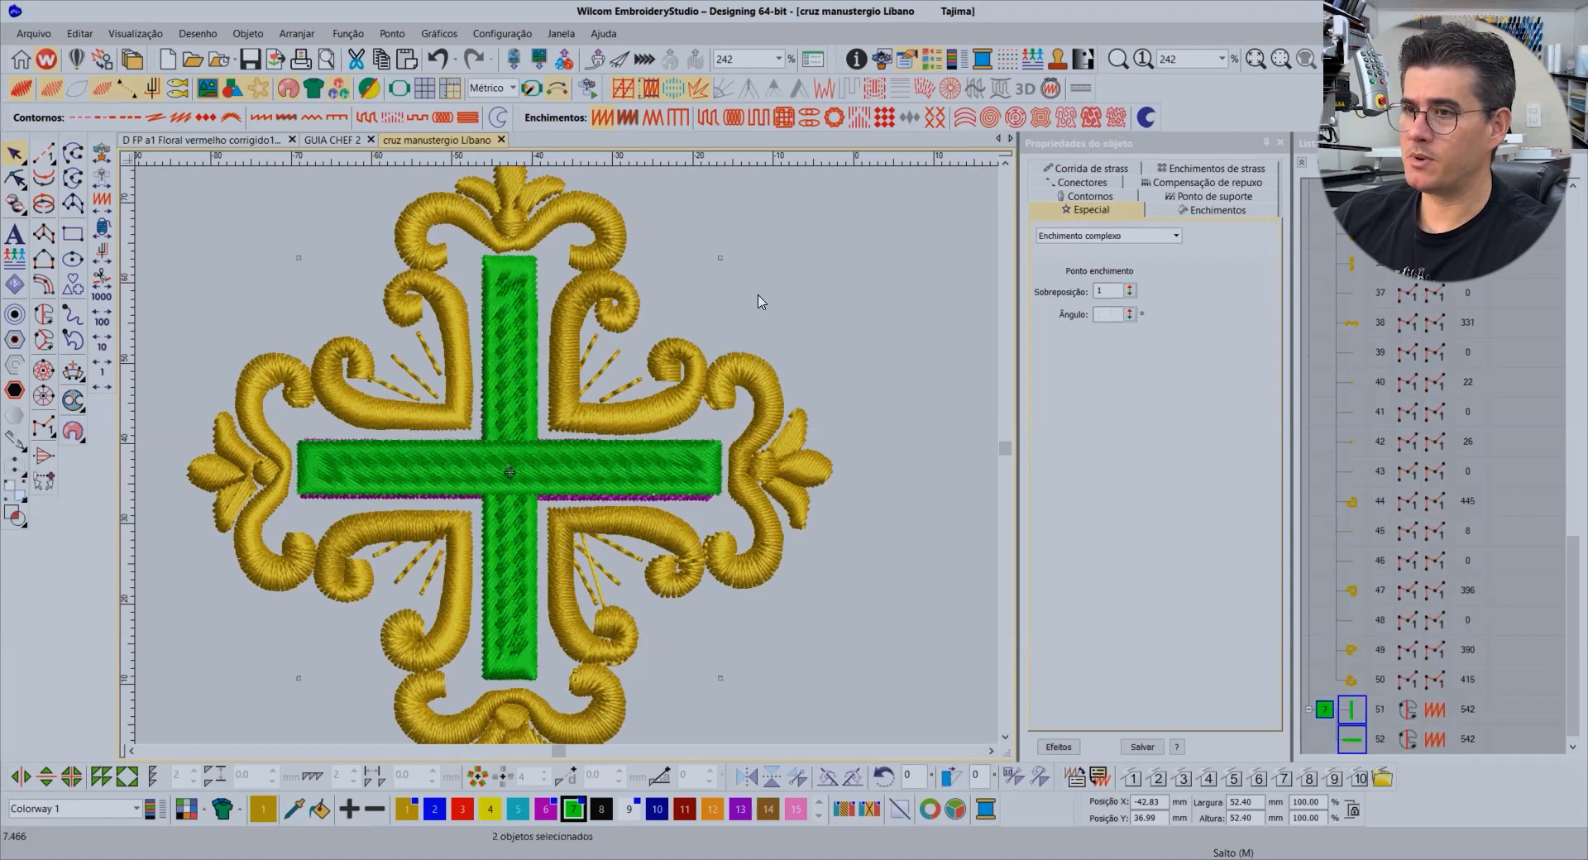
key("alt+shift+h")
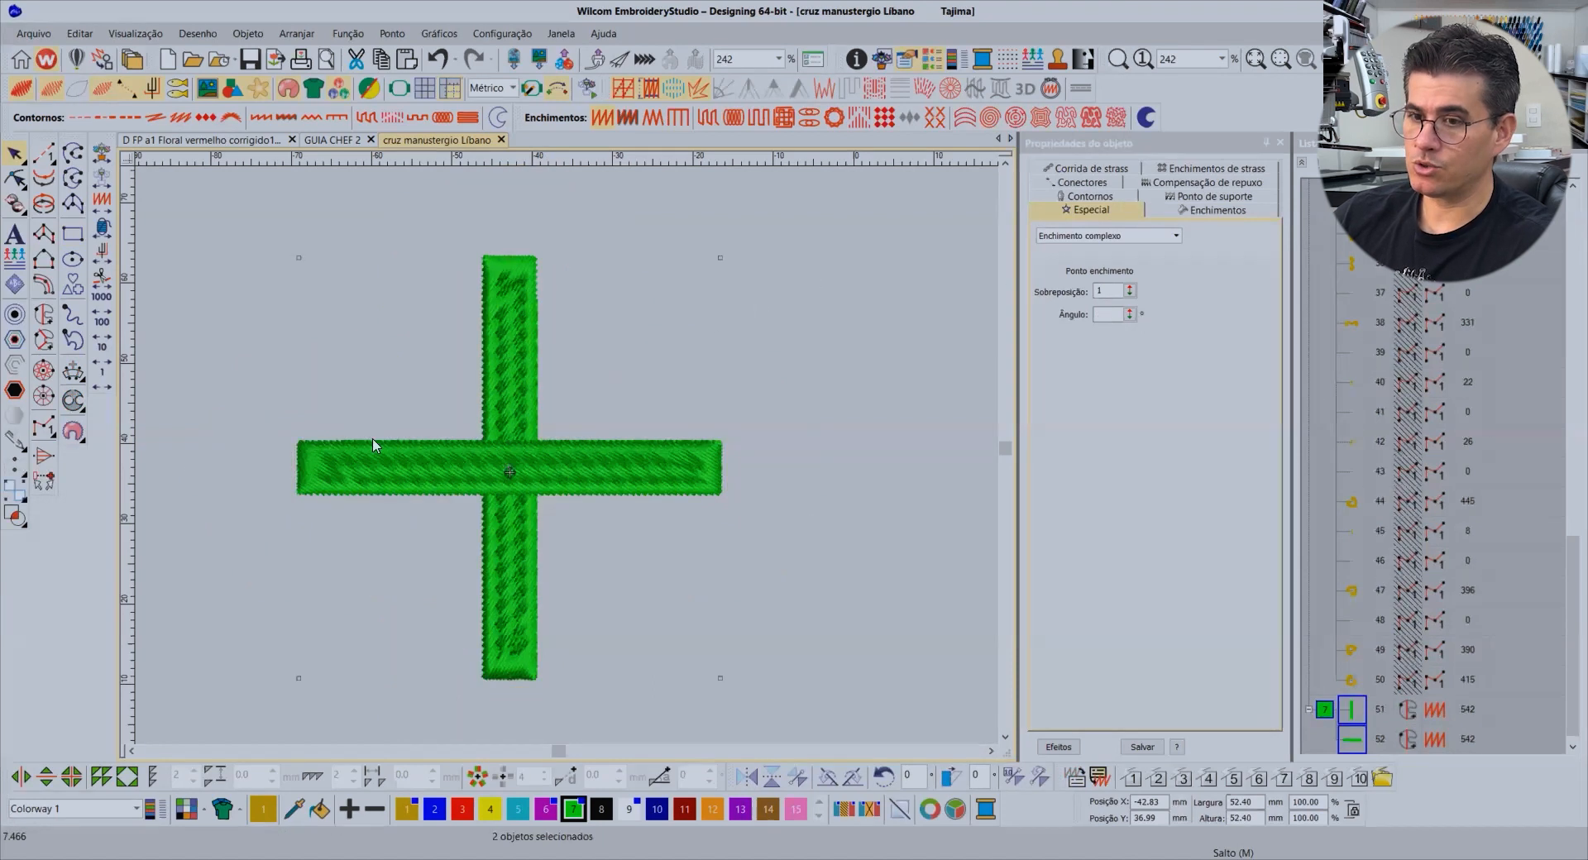
left_click(25, 533)
left_click(41, 527)
left_click(847, 521)
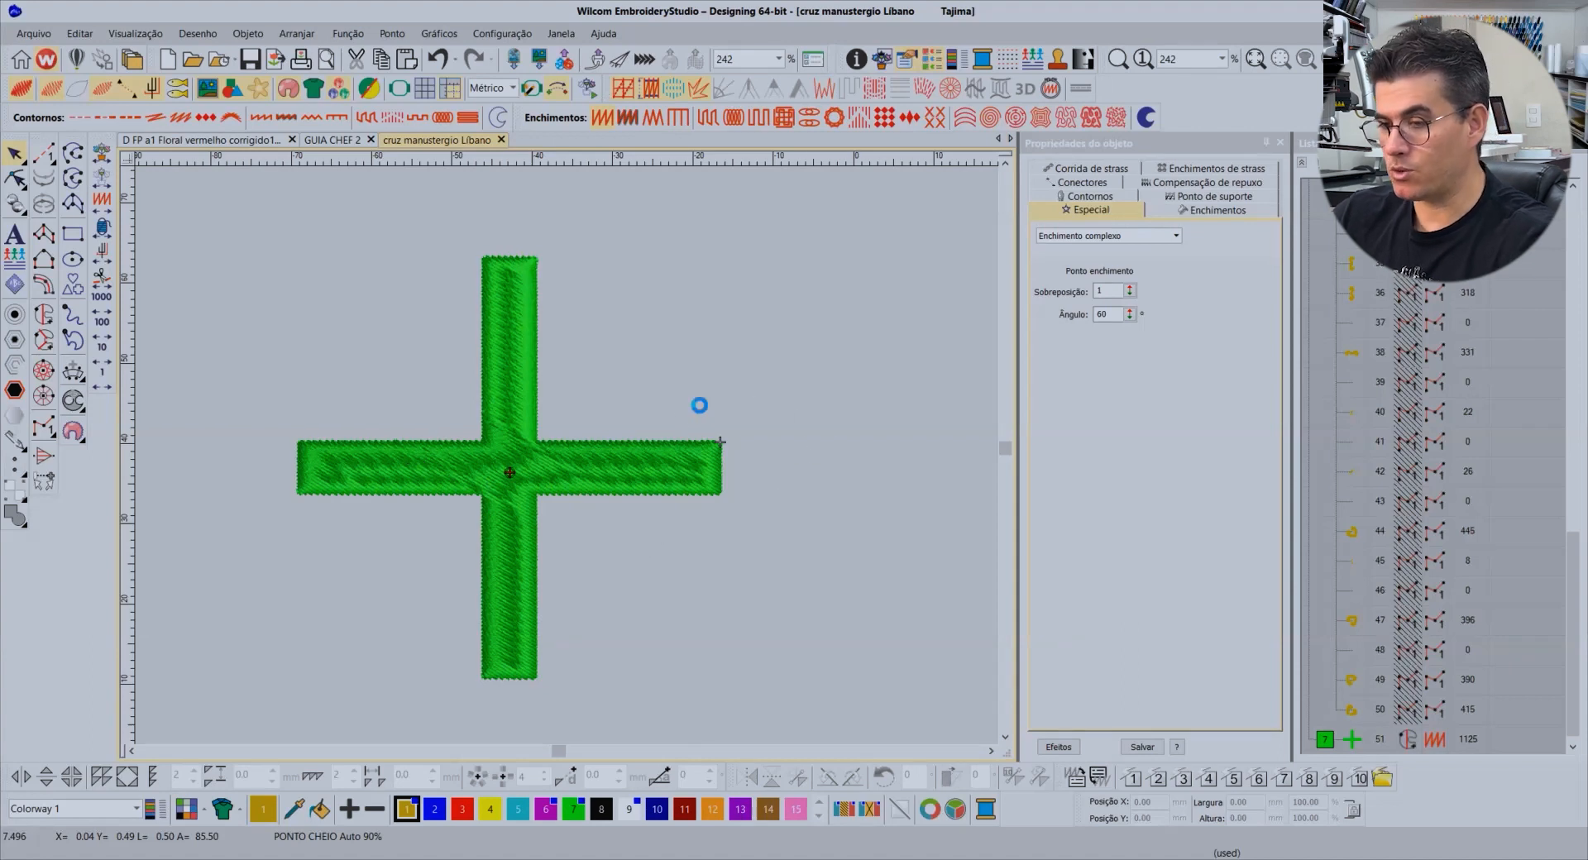
Change the fill type of the welded green cross to Tatami
scroll(682, 405, "up", 1)
left_click(583, 340)
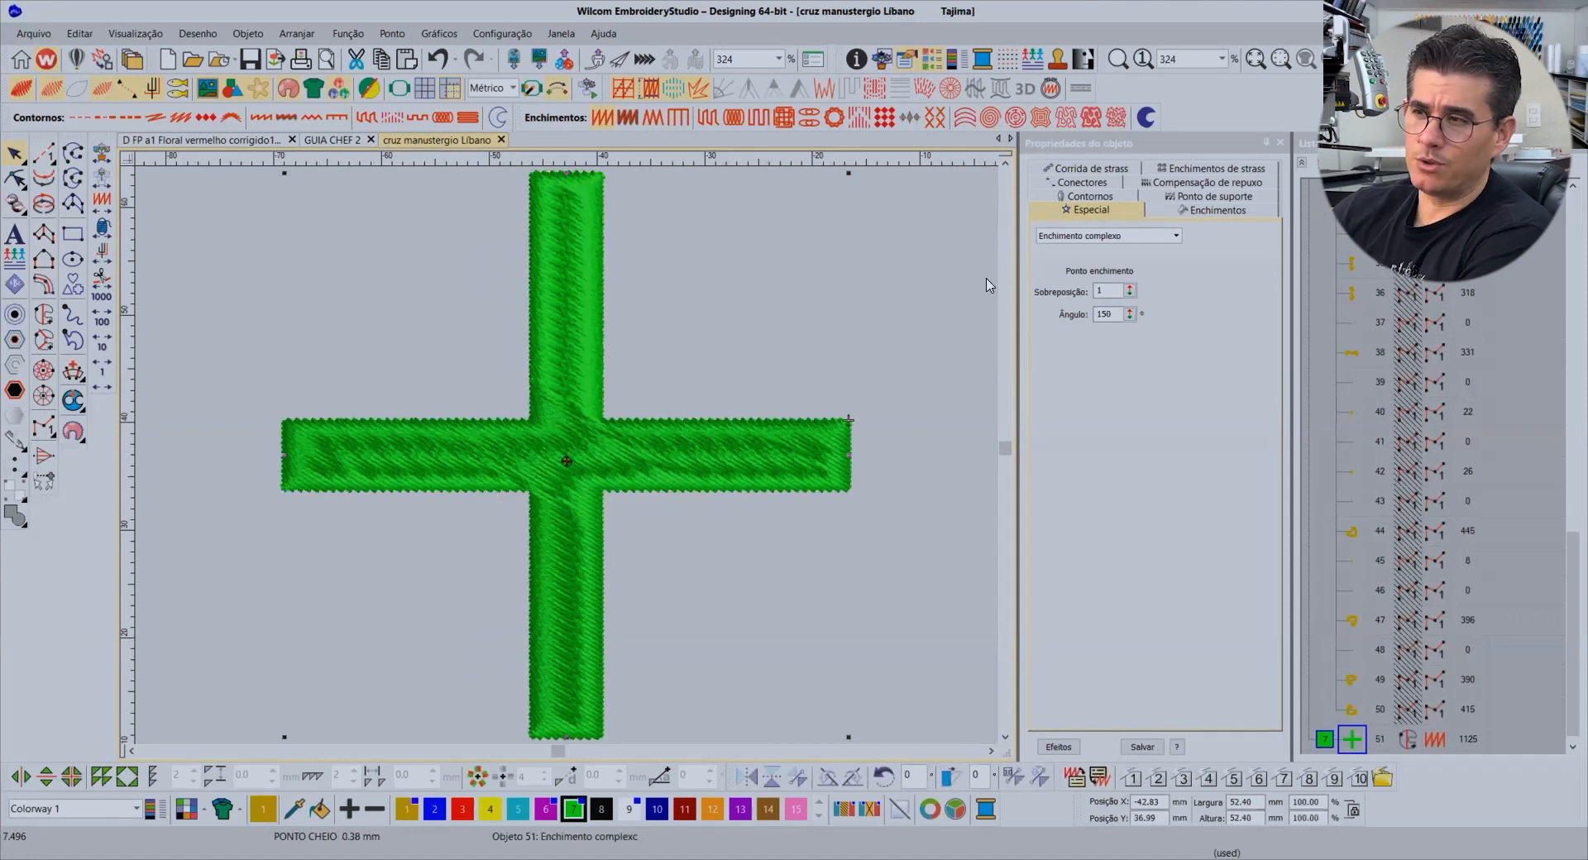
left_click(1191, 211)
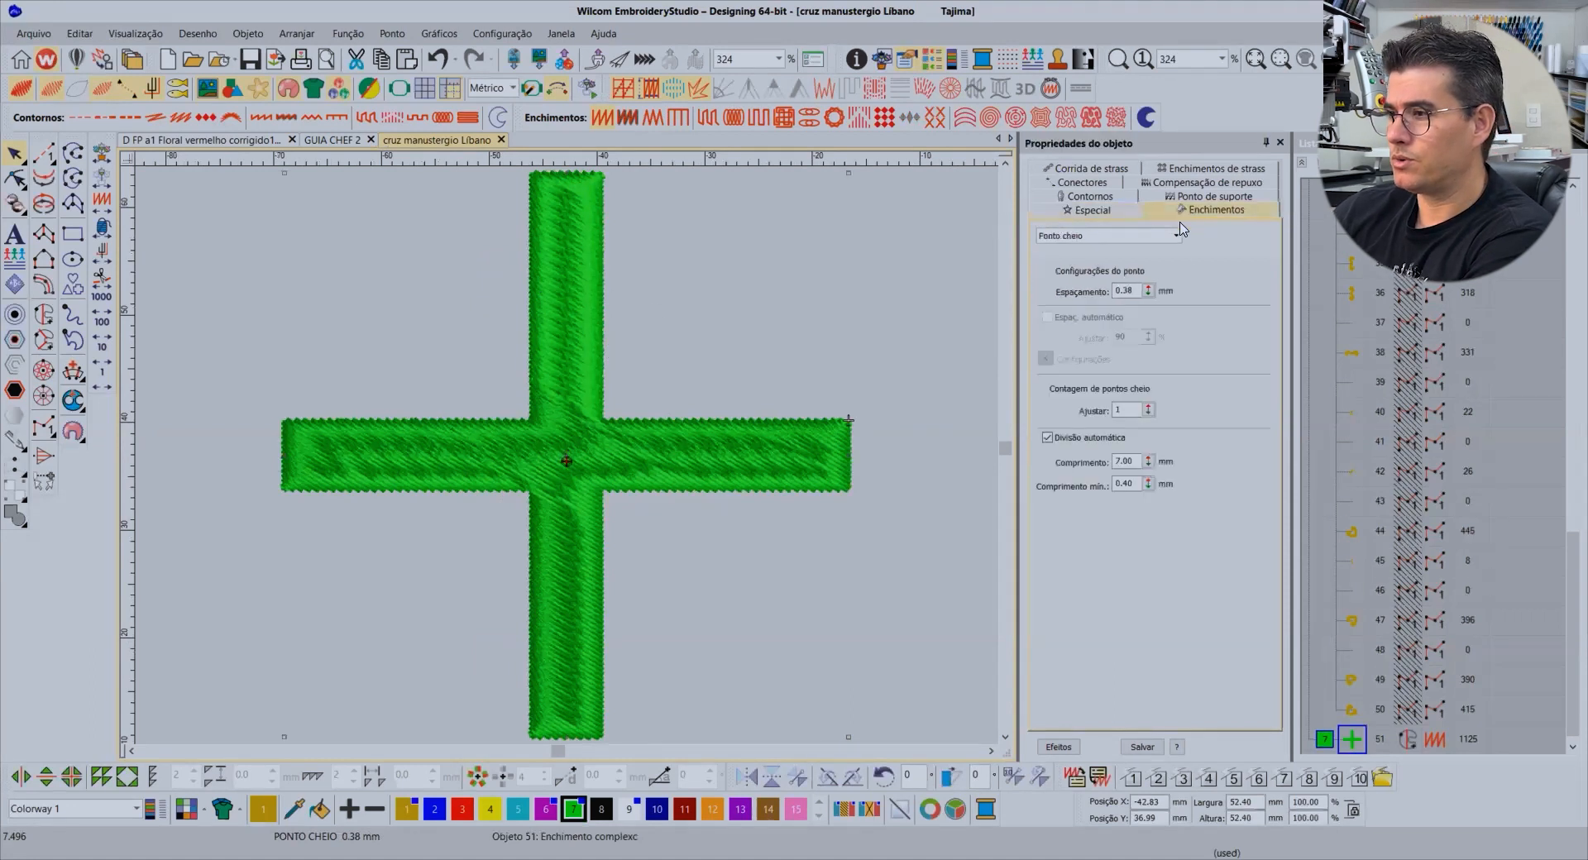
left_click(1117, 236)
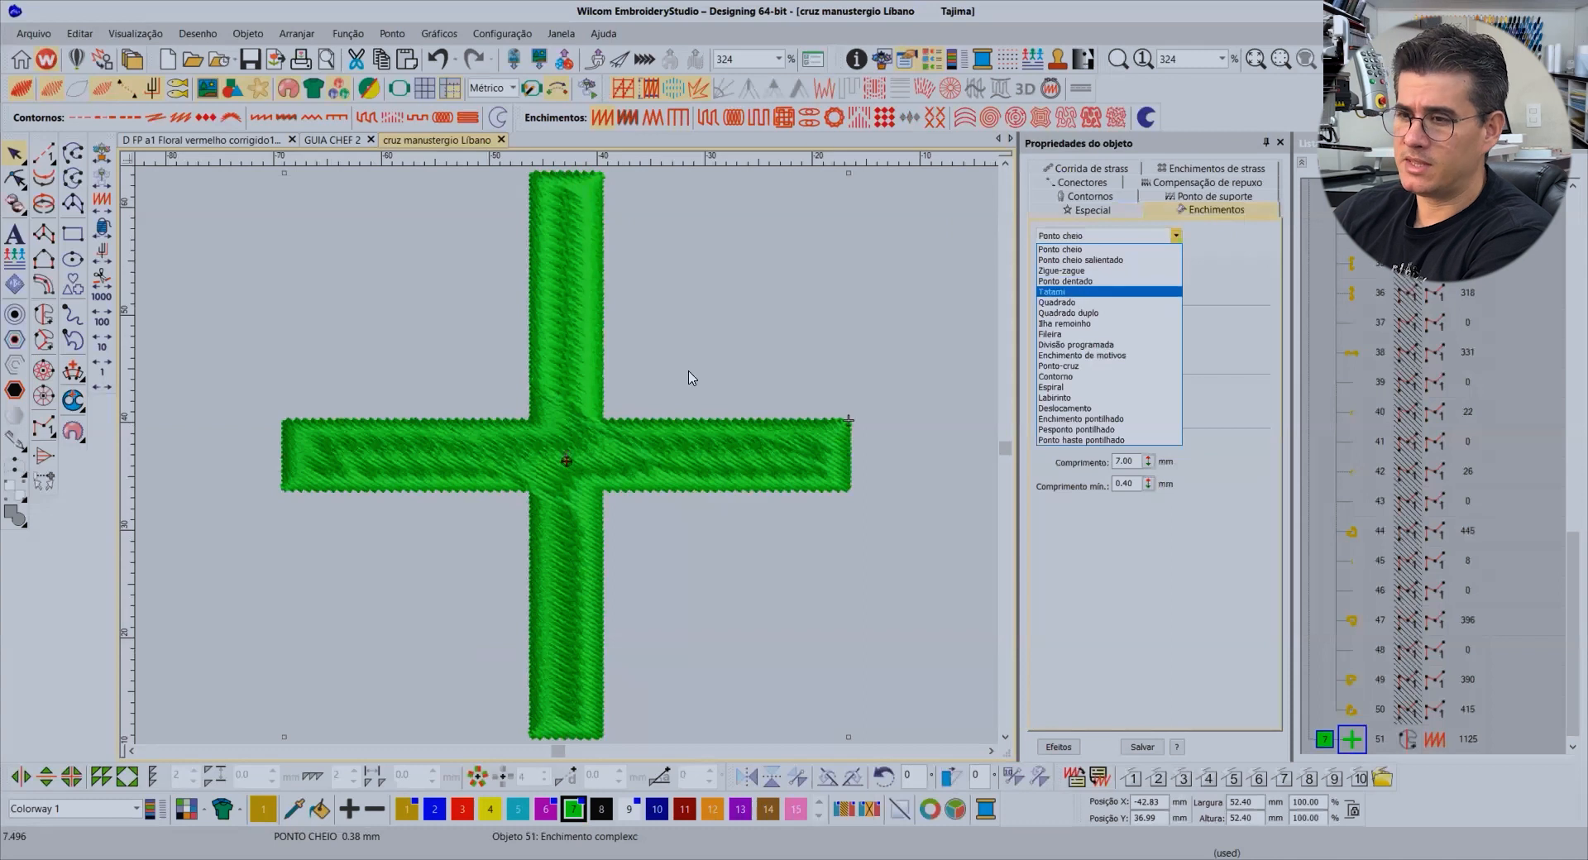
left_click(1080, 299)
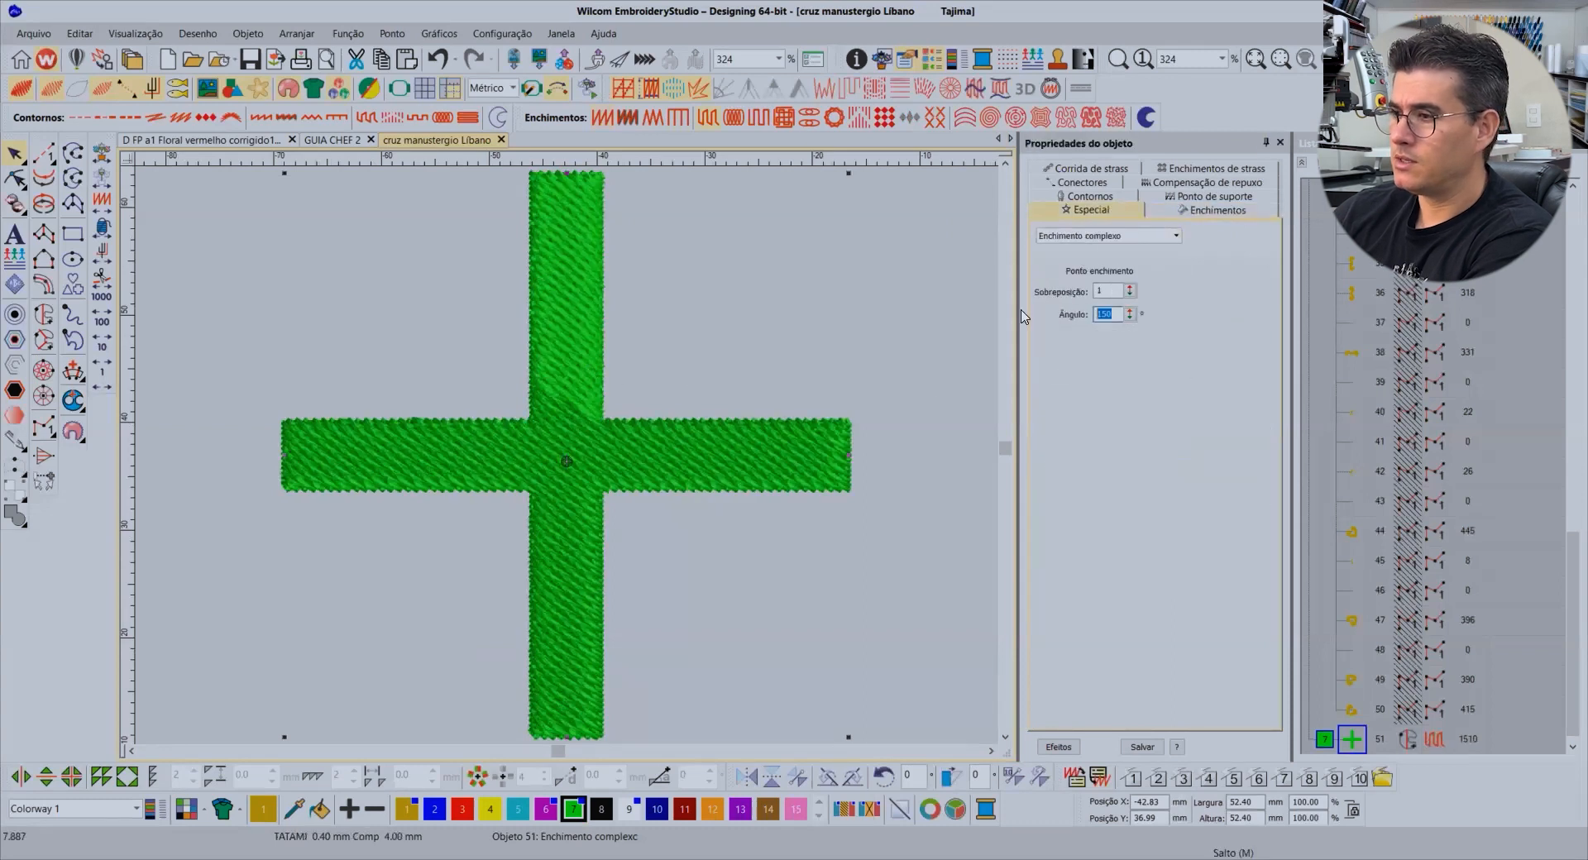
Try stitch angles of 90 and 45 degrees for the green cross's tatami fill
type("90")
key("Return")
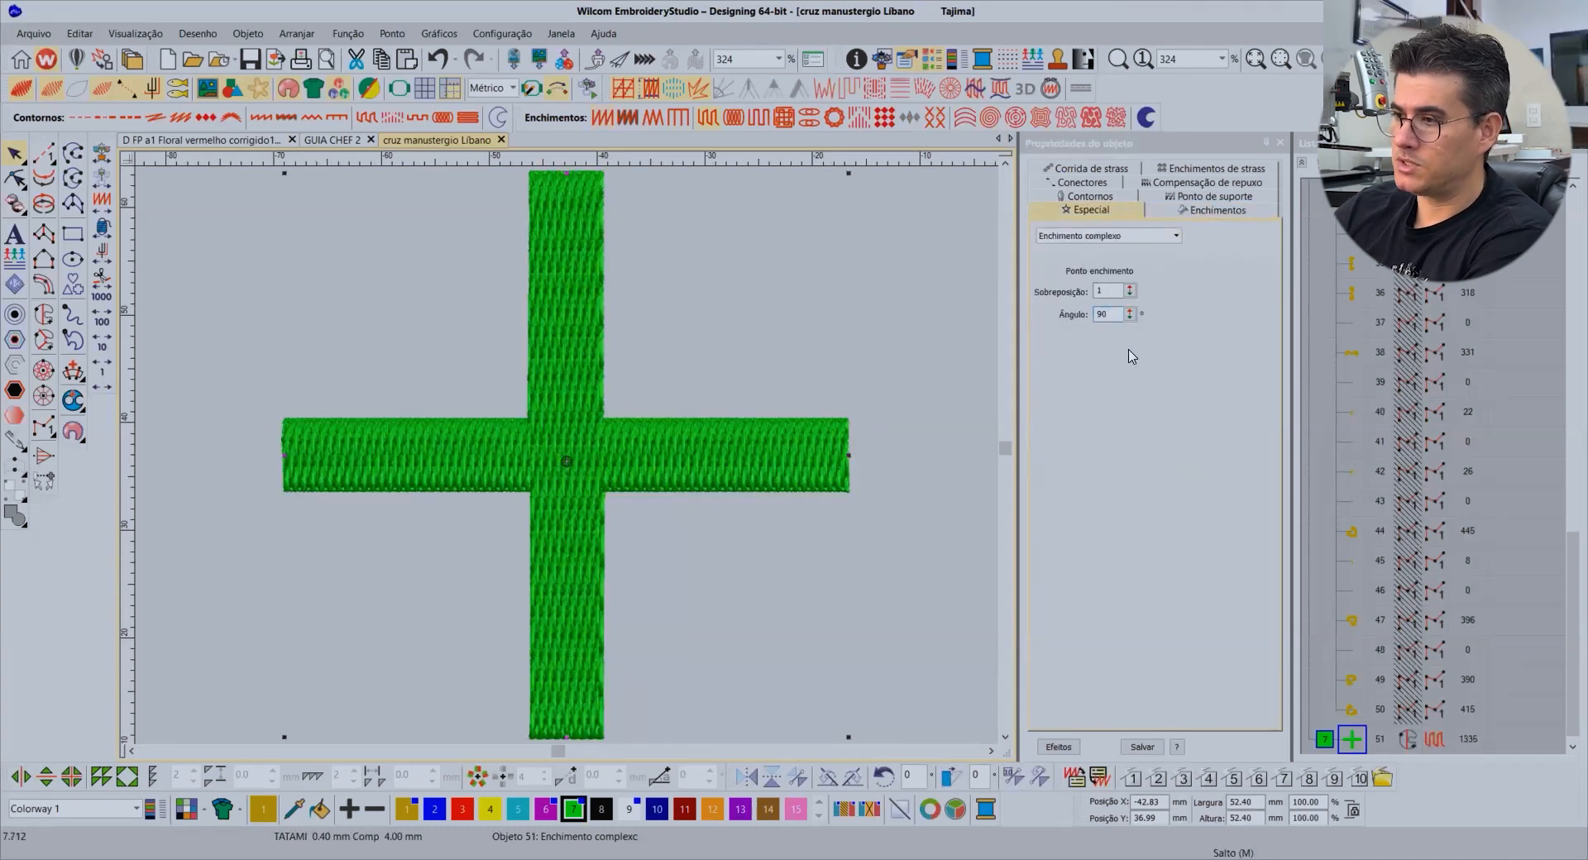
type("45")
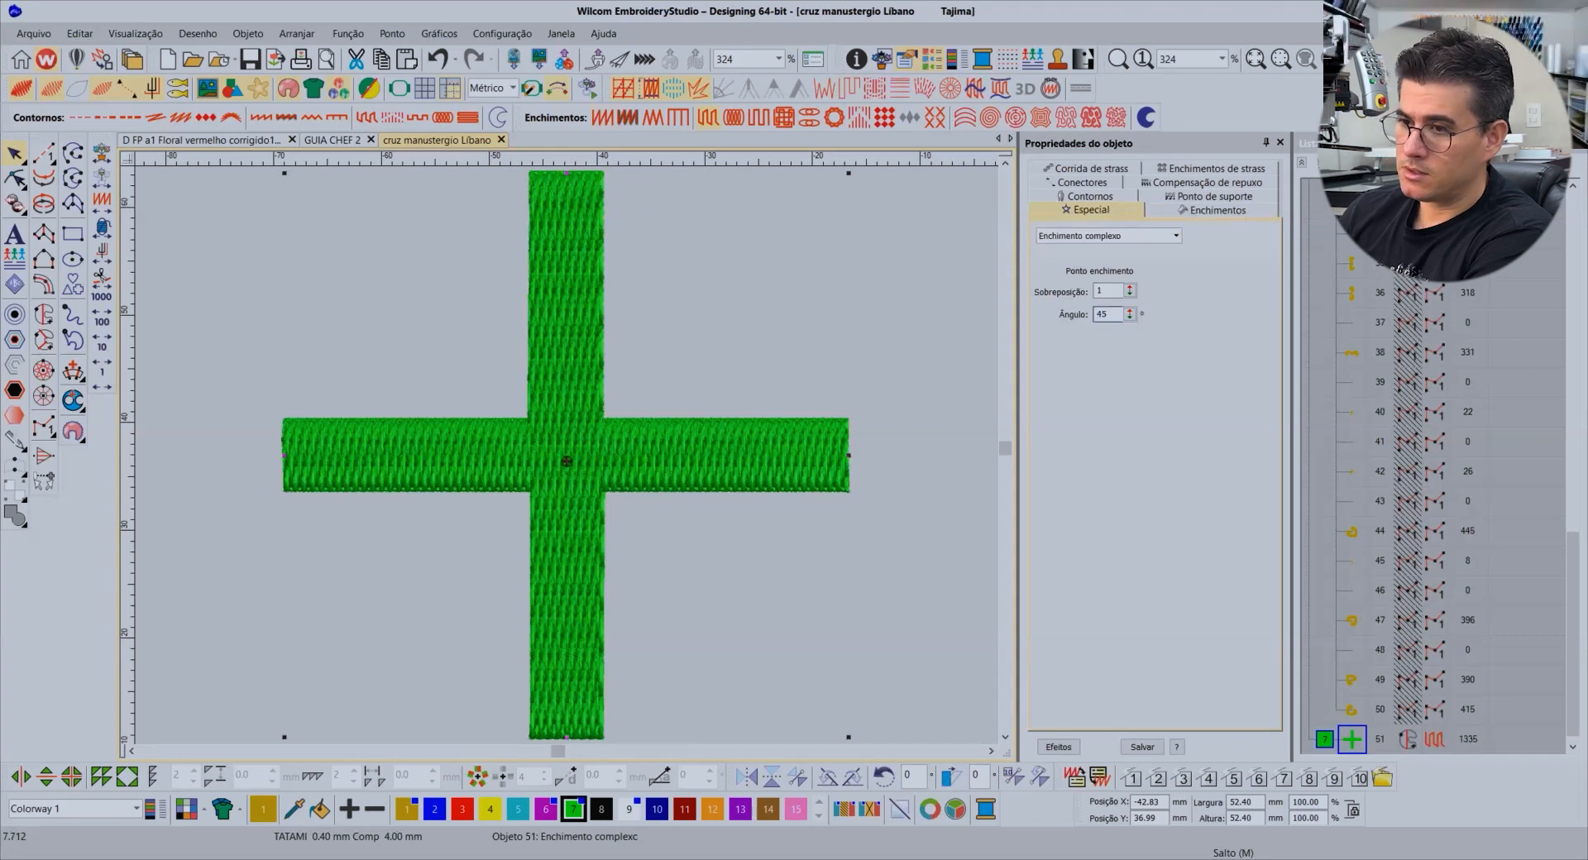
key("Return")
Set the stitch angle of the green cross's fill to 0 degrees
double_click(1104, 315)
type("0")
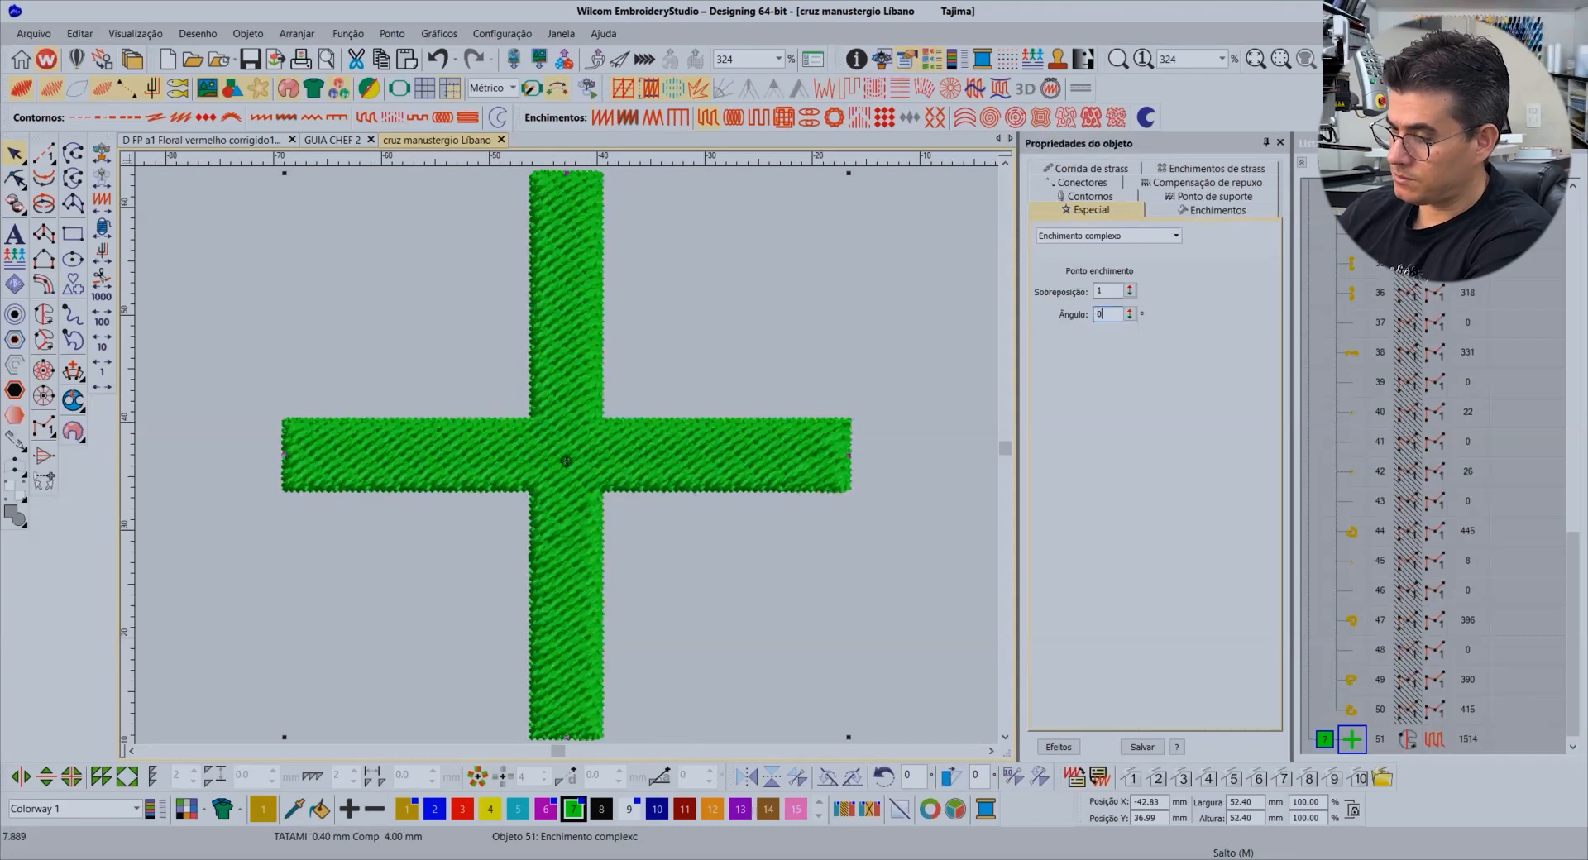
key("Return")
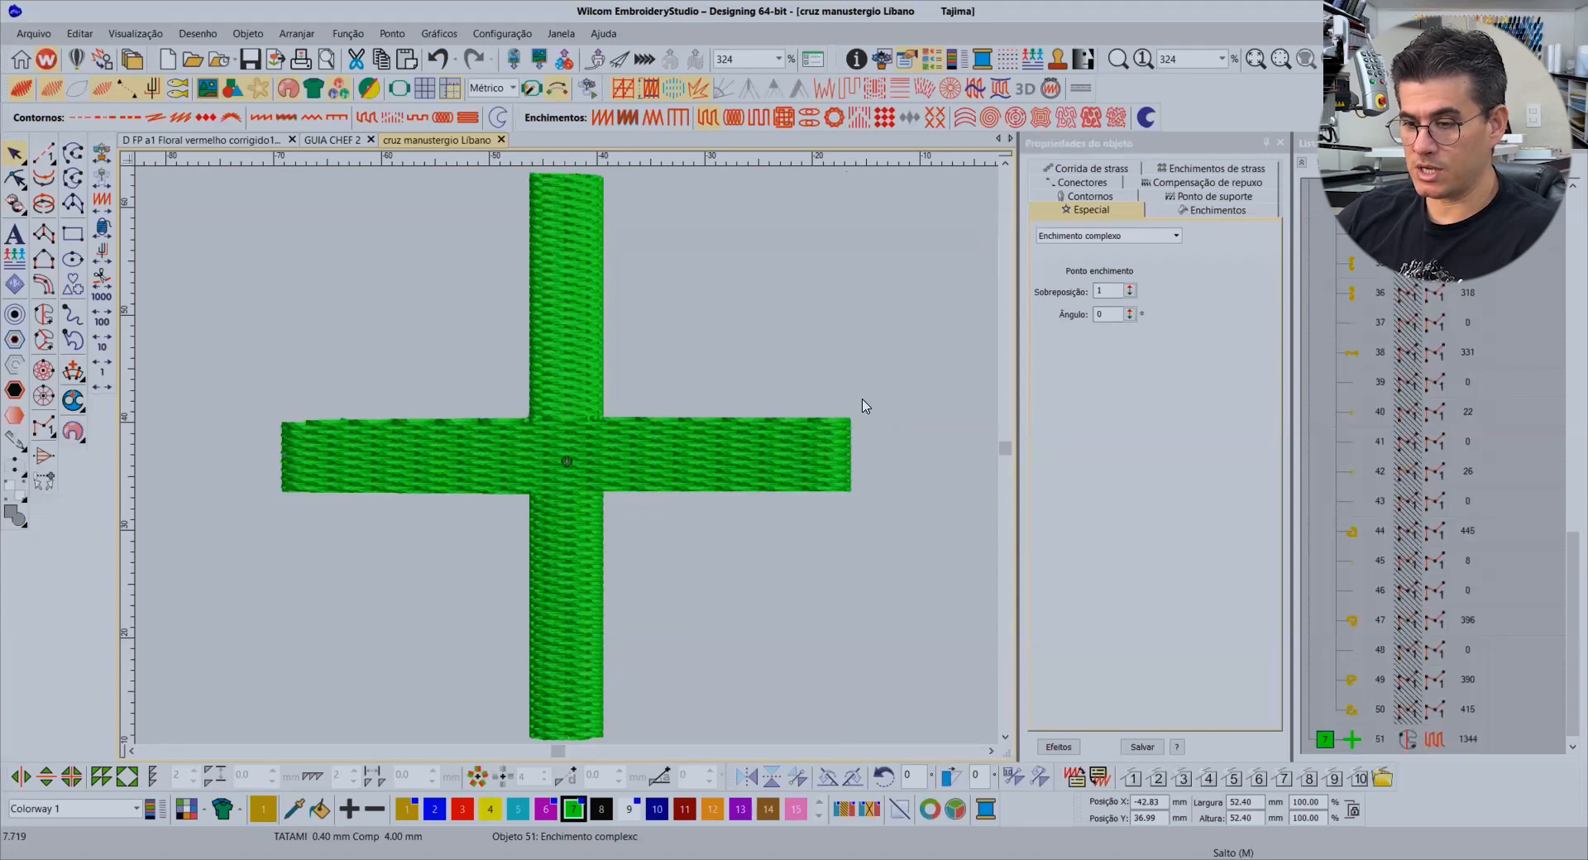
Show the hidden objects again and move the green cross off the original cross, rightward to about X -3 mm
left_click(854, 401)
scroll(569, 447, "down", 2)
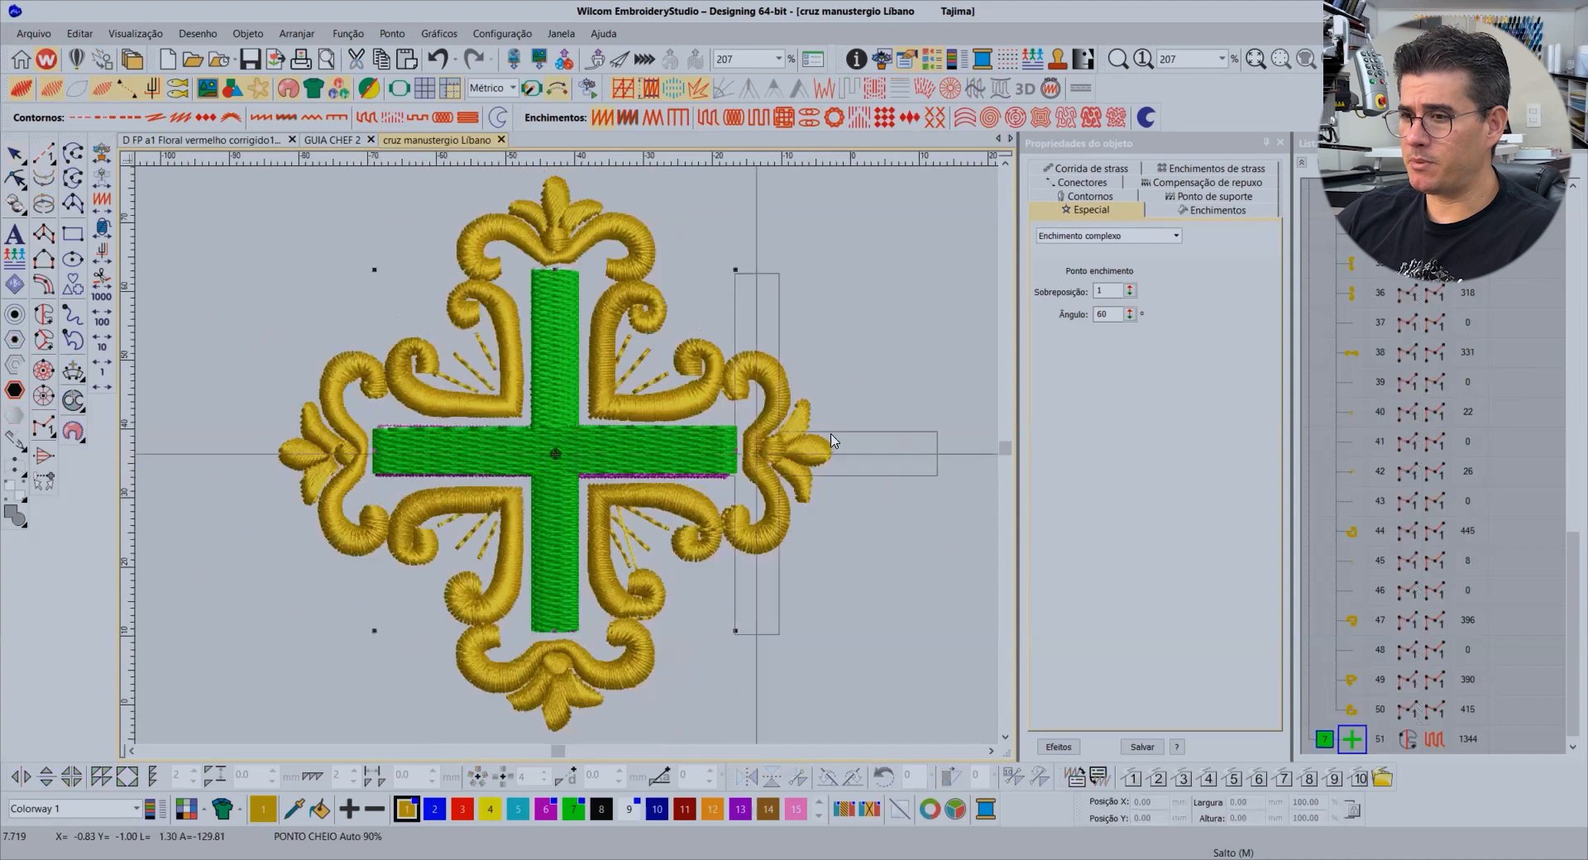
left_click(583, 438)
left_click_drag(583, 437, 870, 434)
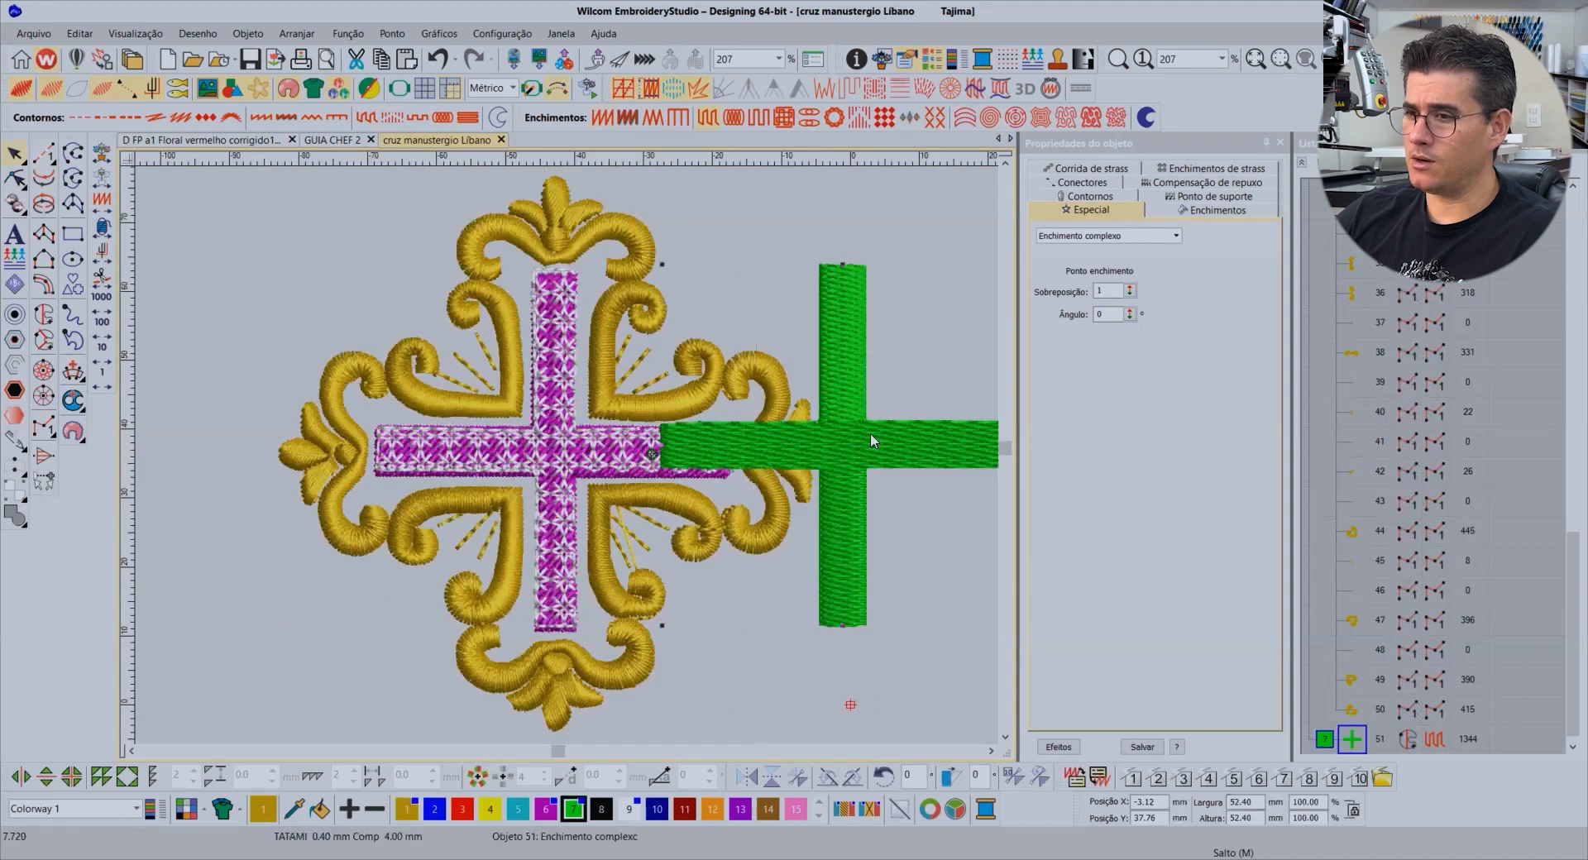
Collapse the object list, move the green cross clear of the ornaments to about X 25.5, Y 37.2 mm, and isolate it
left_click(1301, 162)
left_click_drag(807, 434, 928, 432)
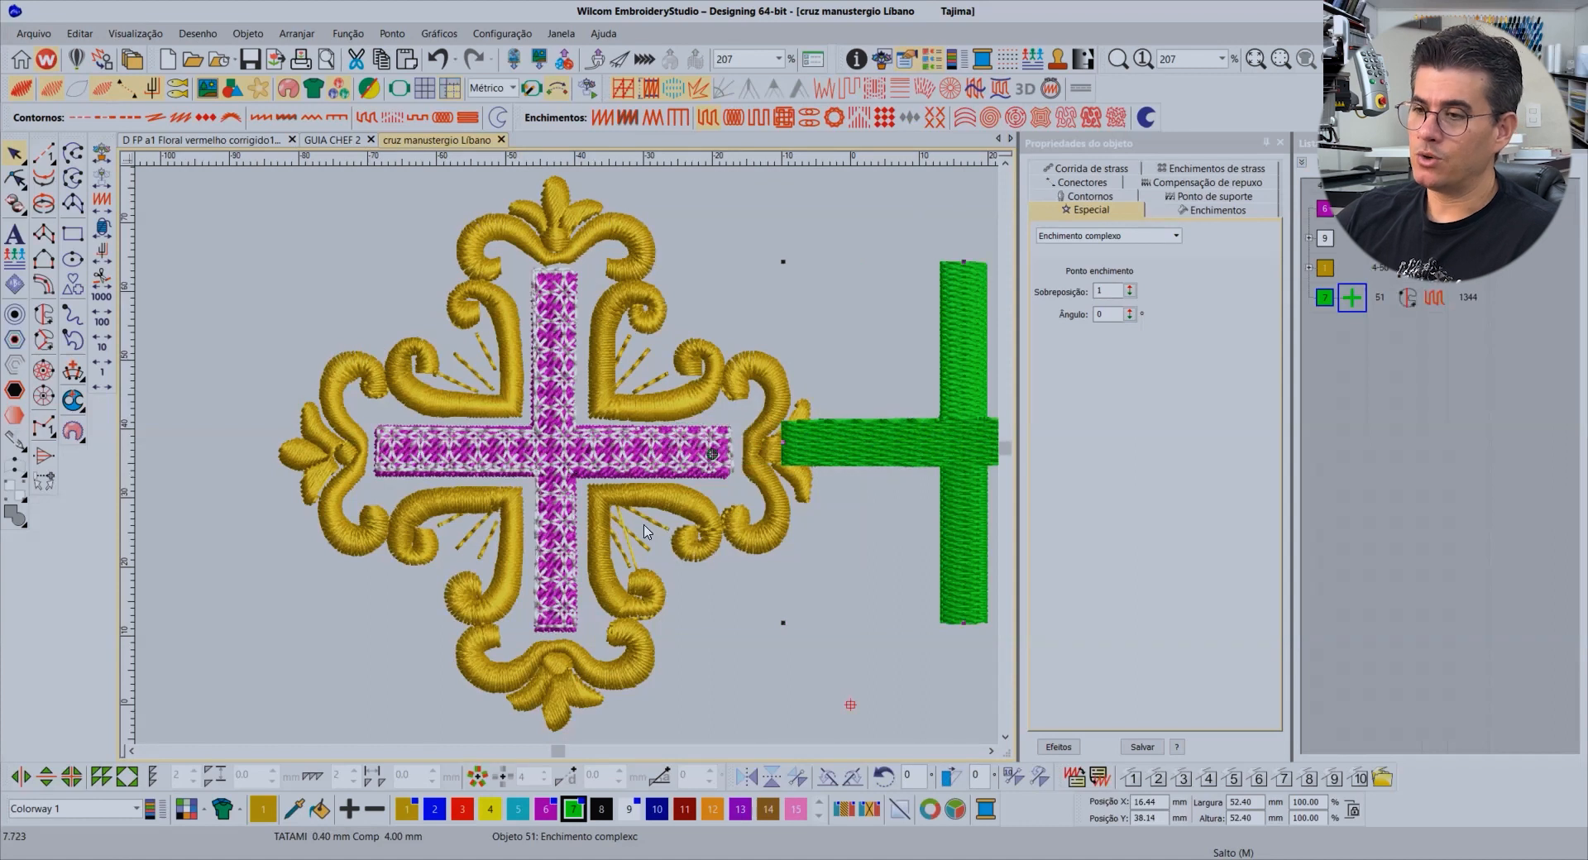
key("ctrl+z")
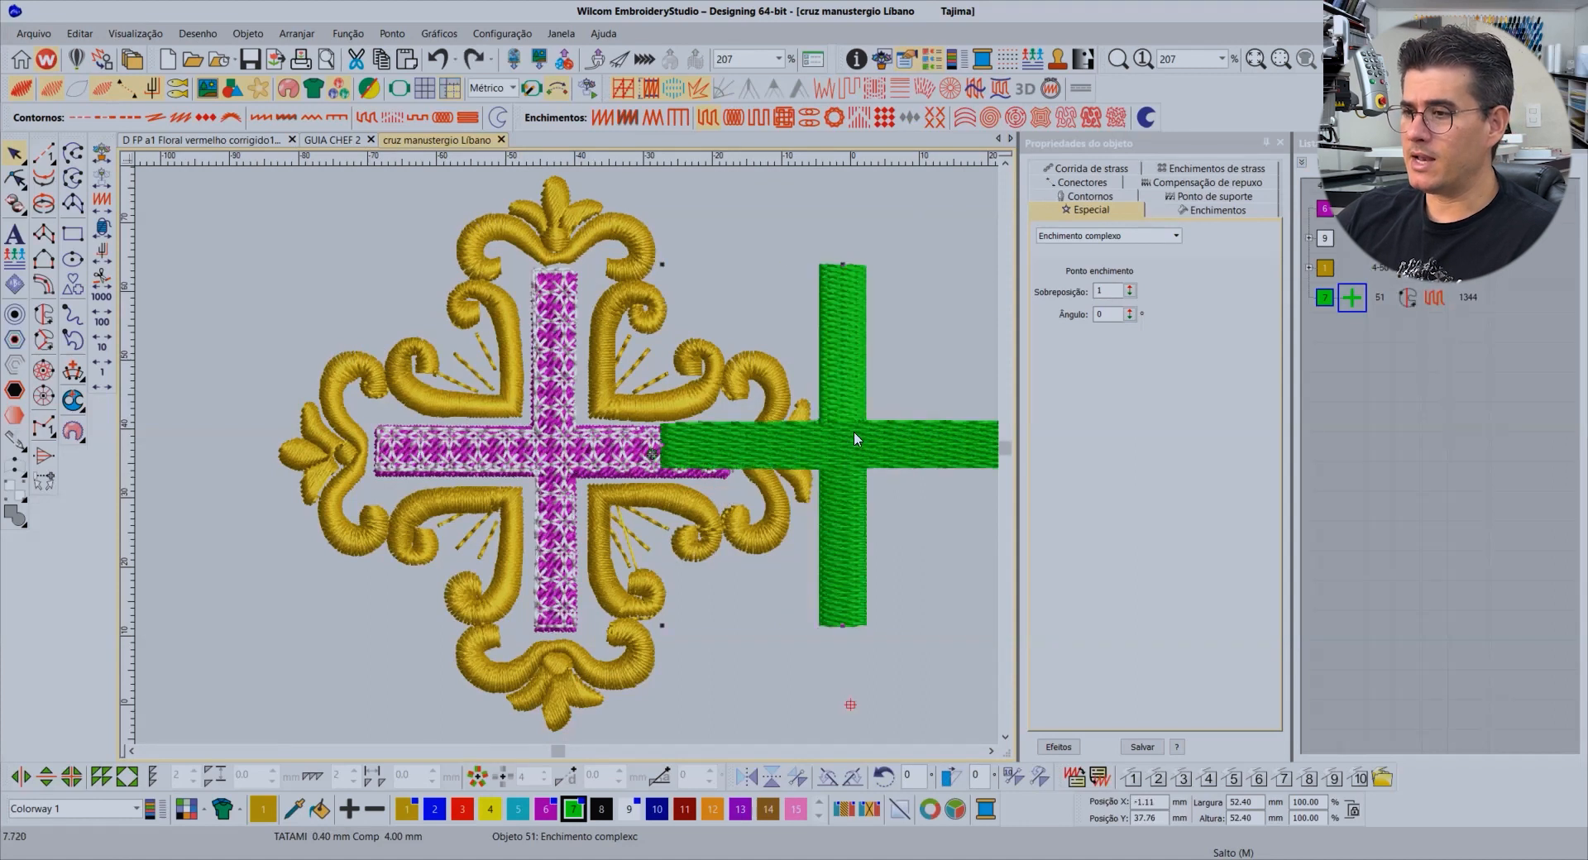
left_click_drag(852, 434, 794, 450)
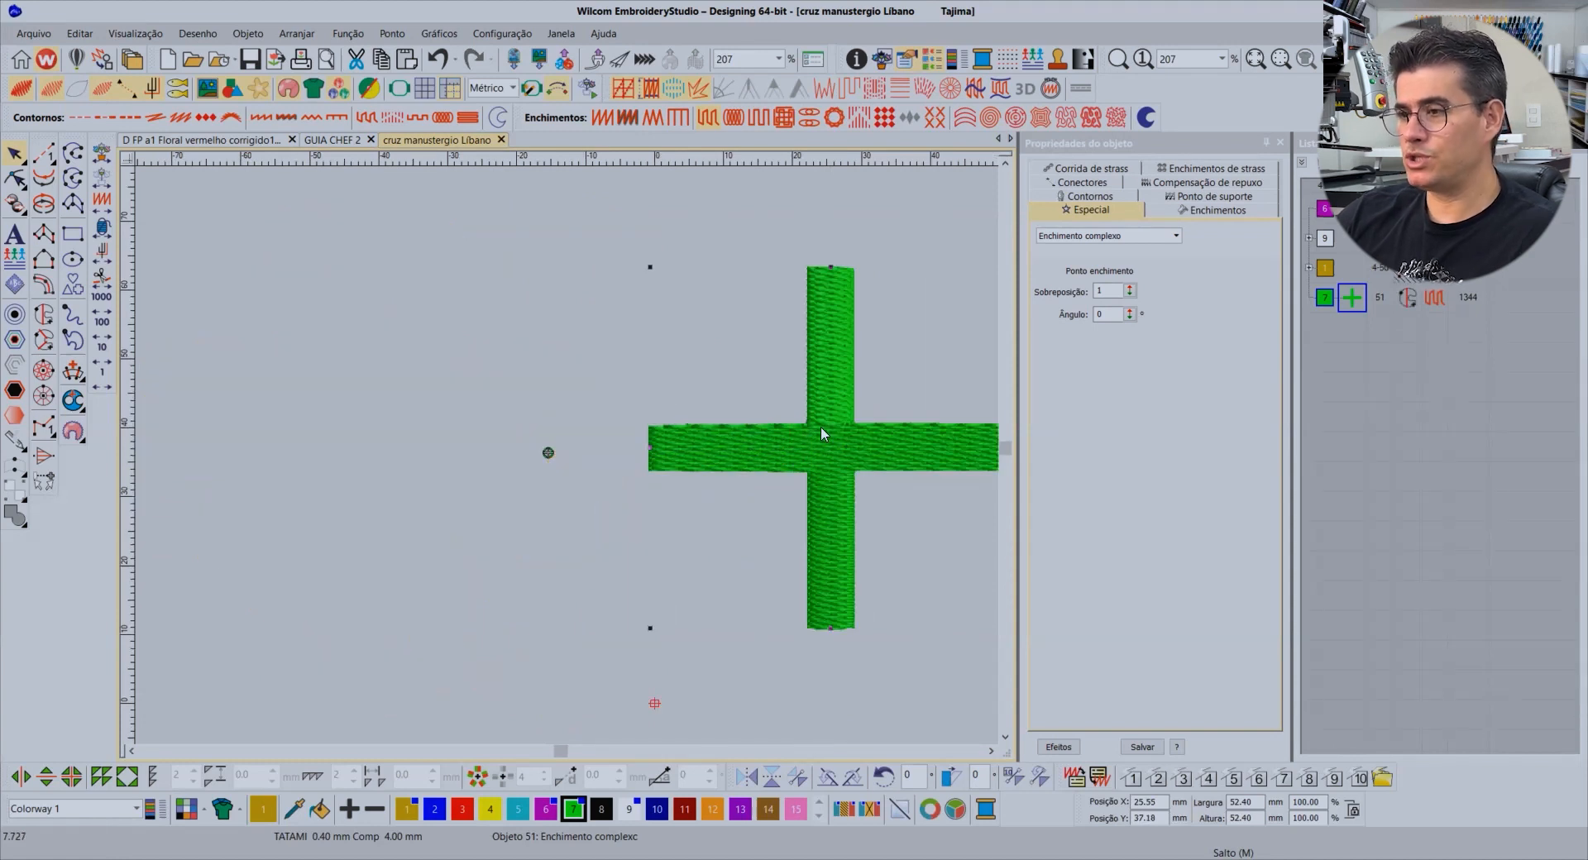
key("b")
left_click_drag(812, 635, 851, 663)
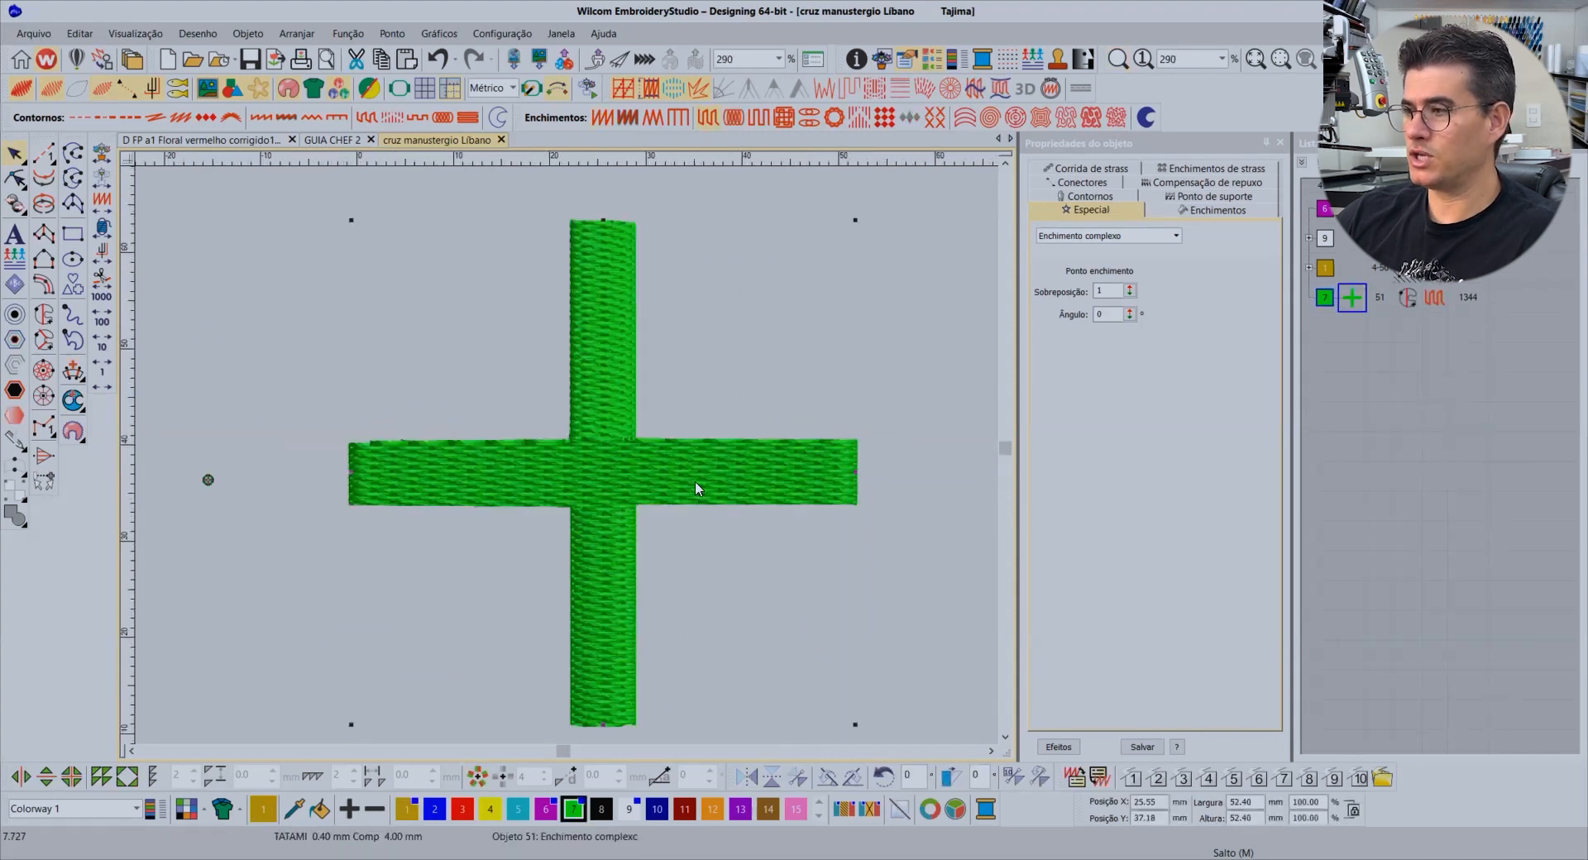
Duplicate the green cross in place and give the copy a black motif fill using the Kite13 motif
key("ctrl+d")
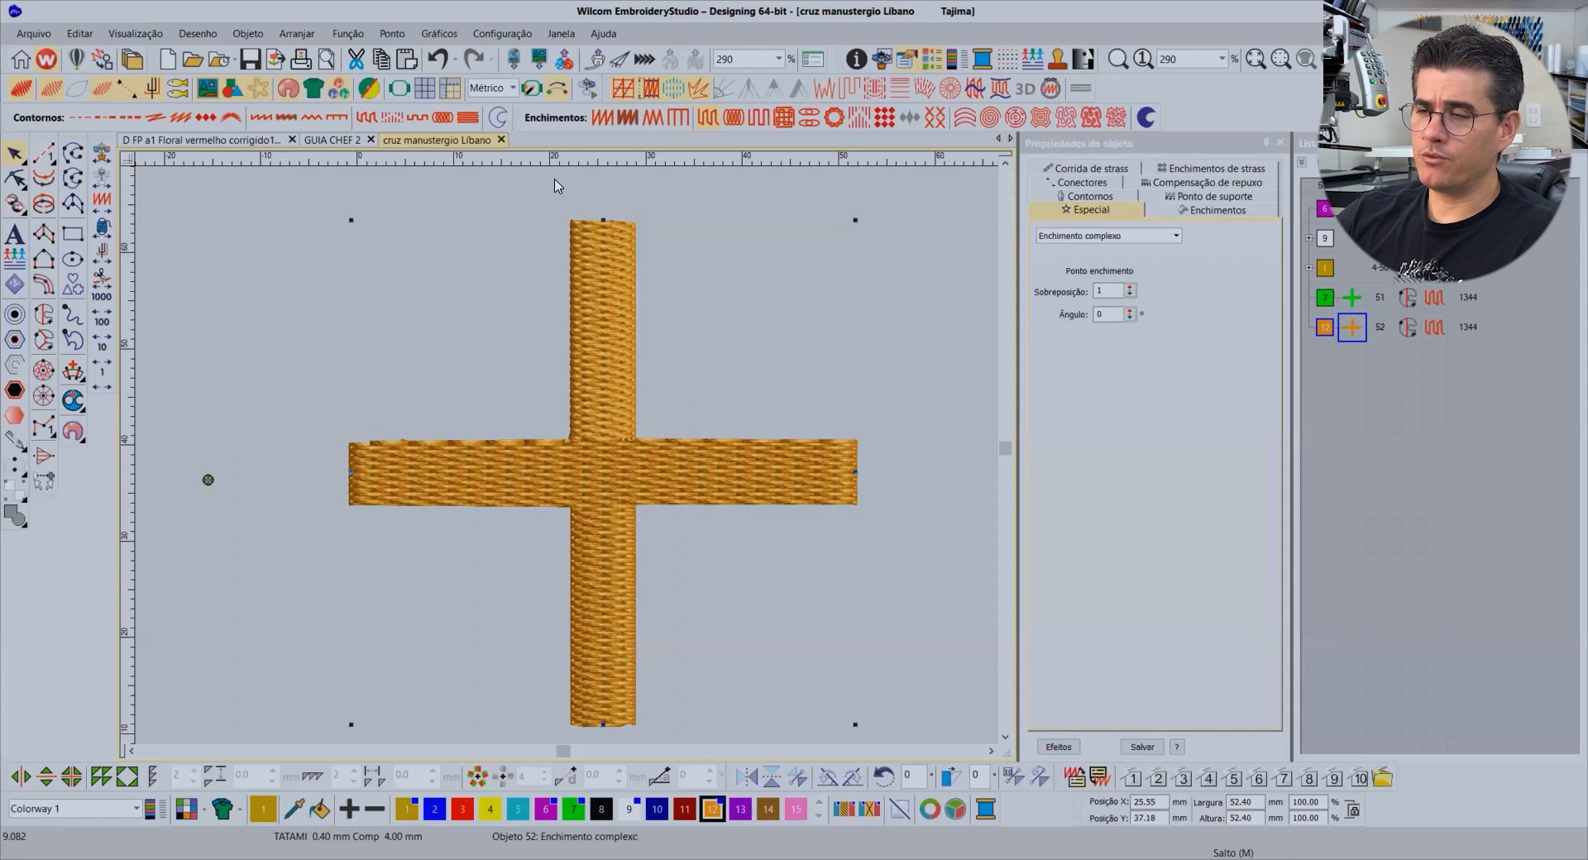
left_click(1175, 236)
left_click(1113, 250)
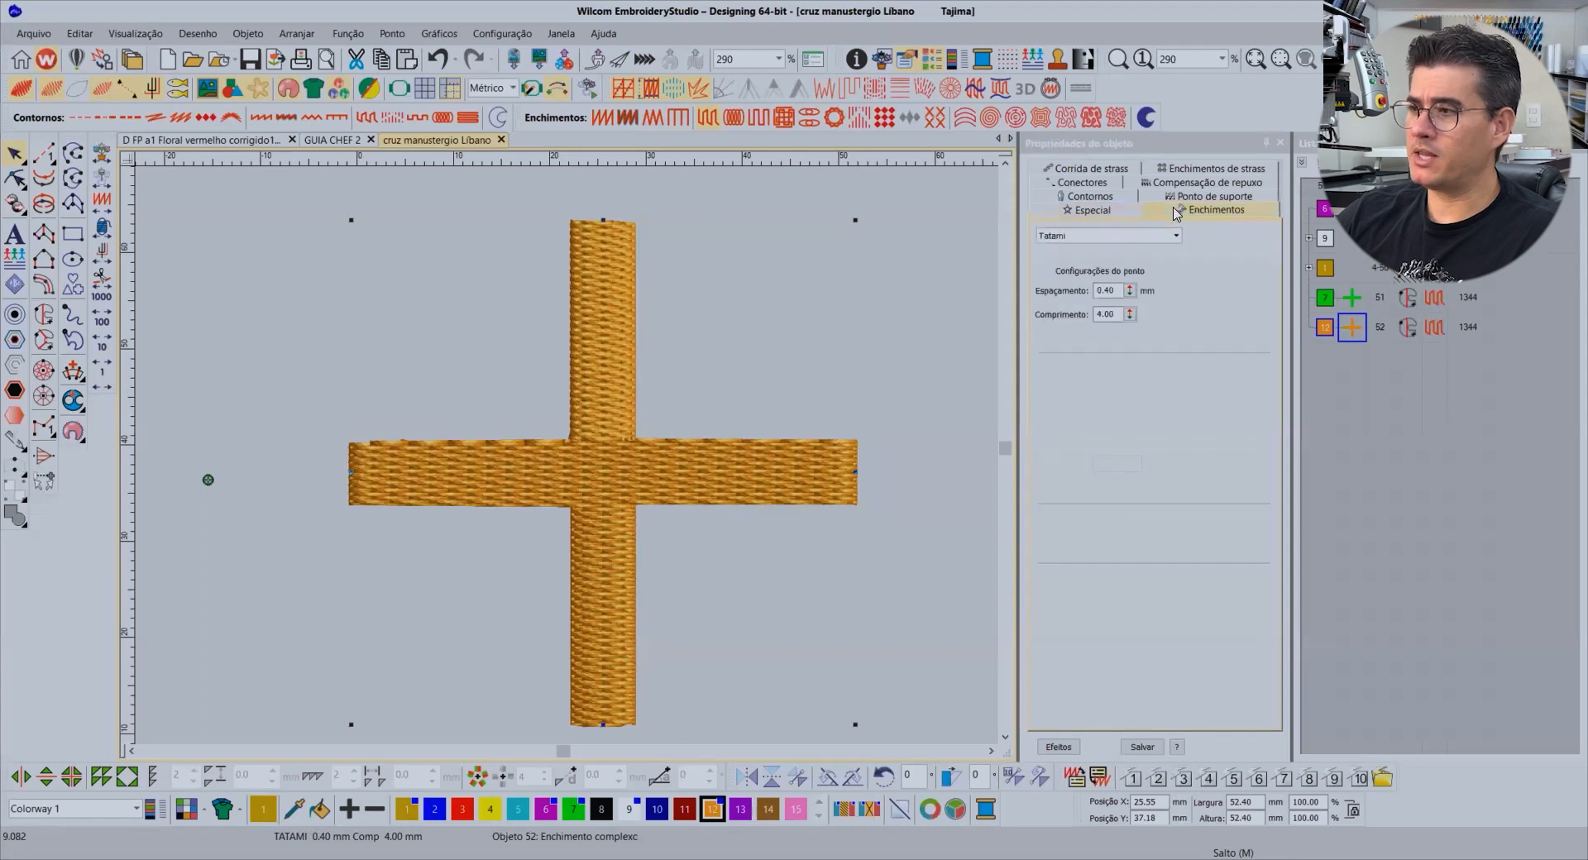
left_click(1103, 243)
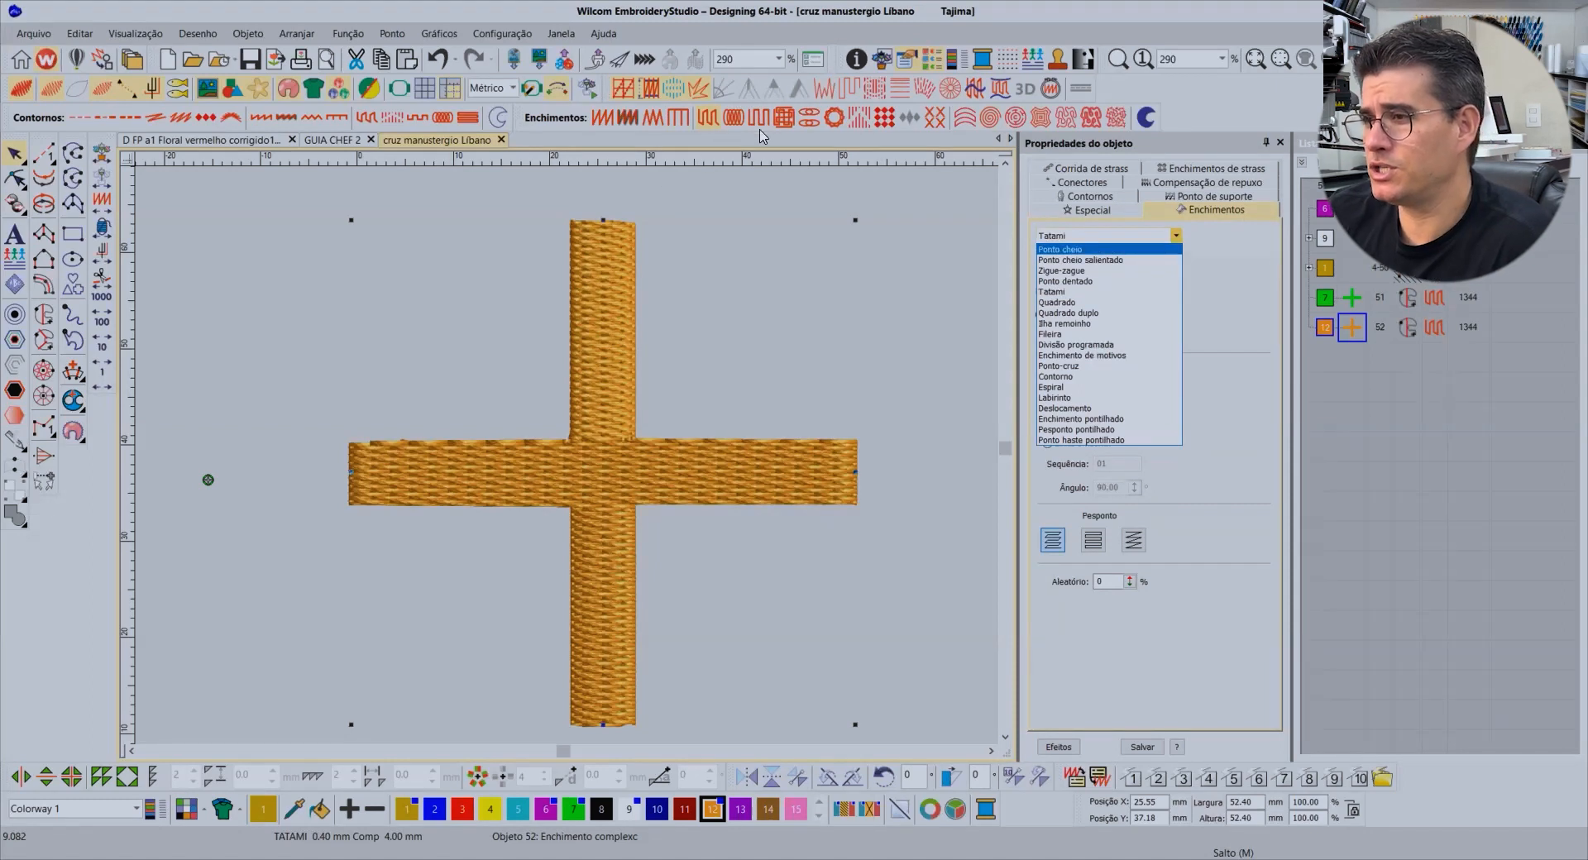
key("Escape")
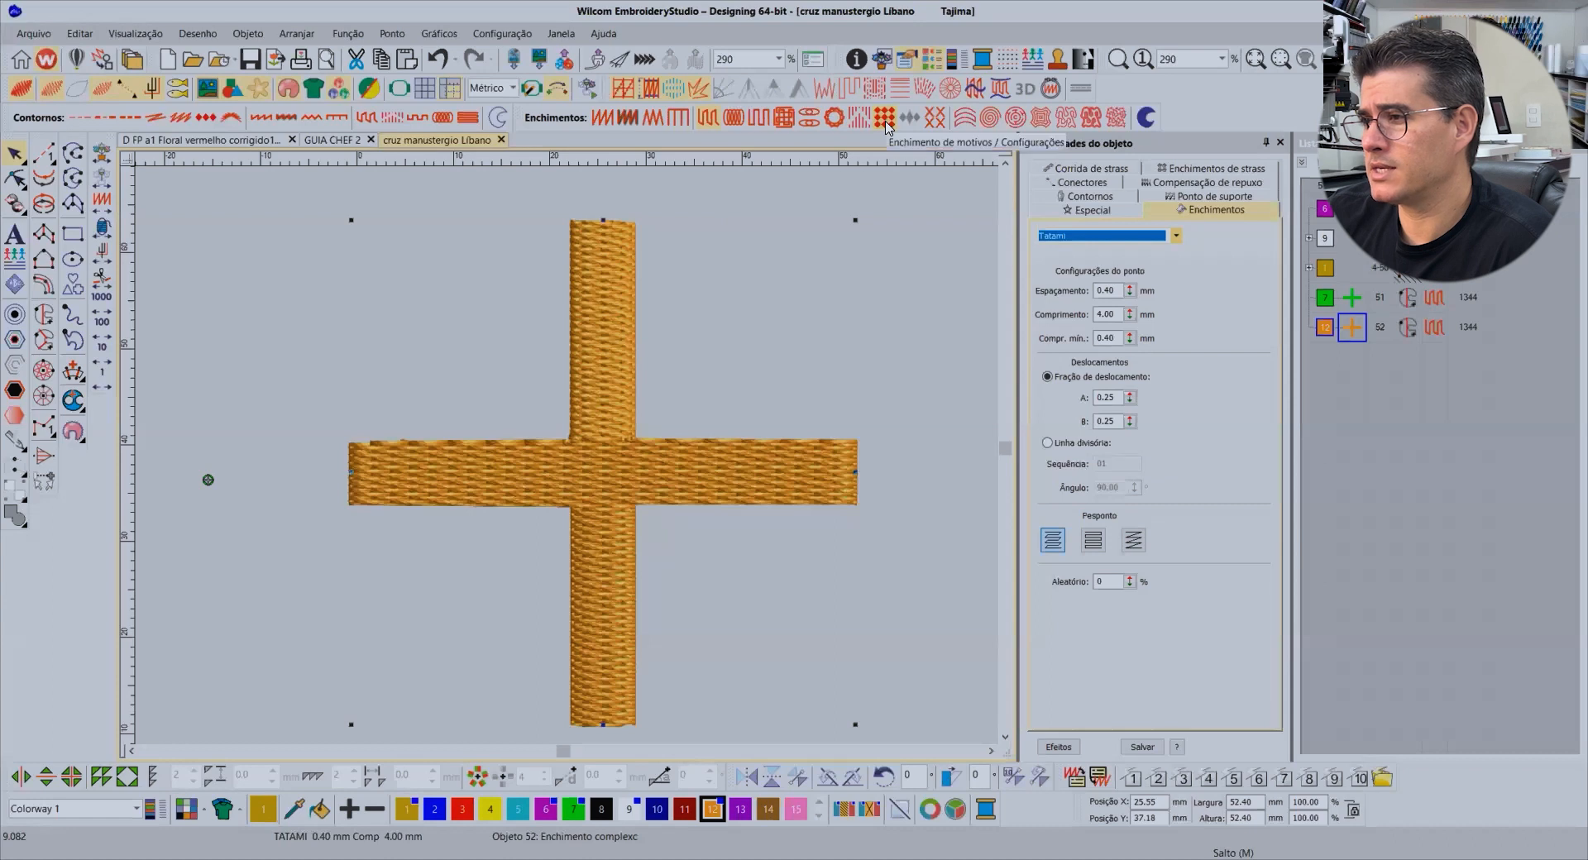
left_click(885, 117)
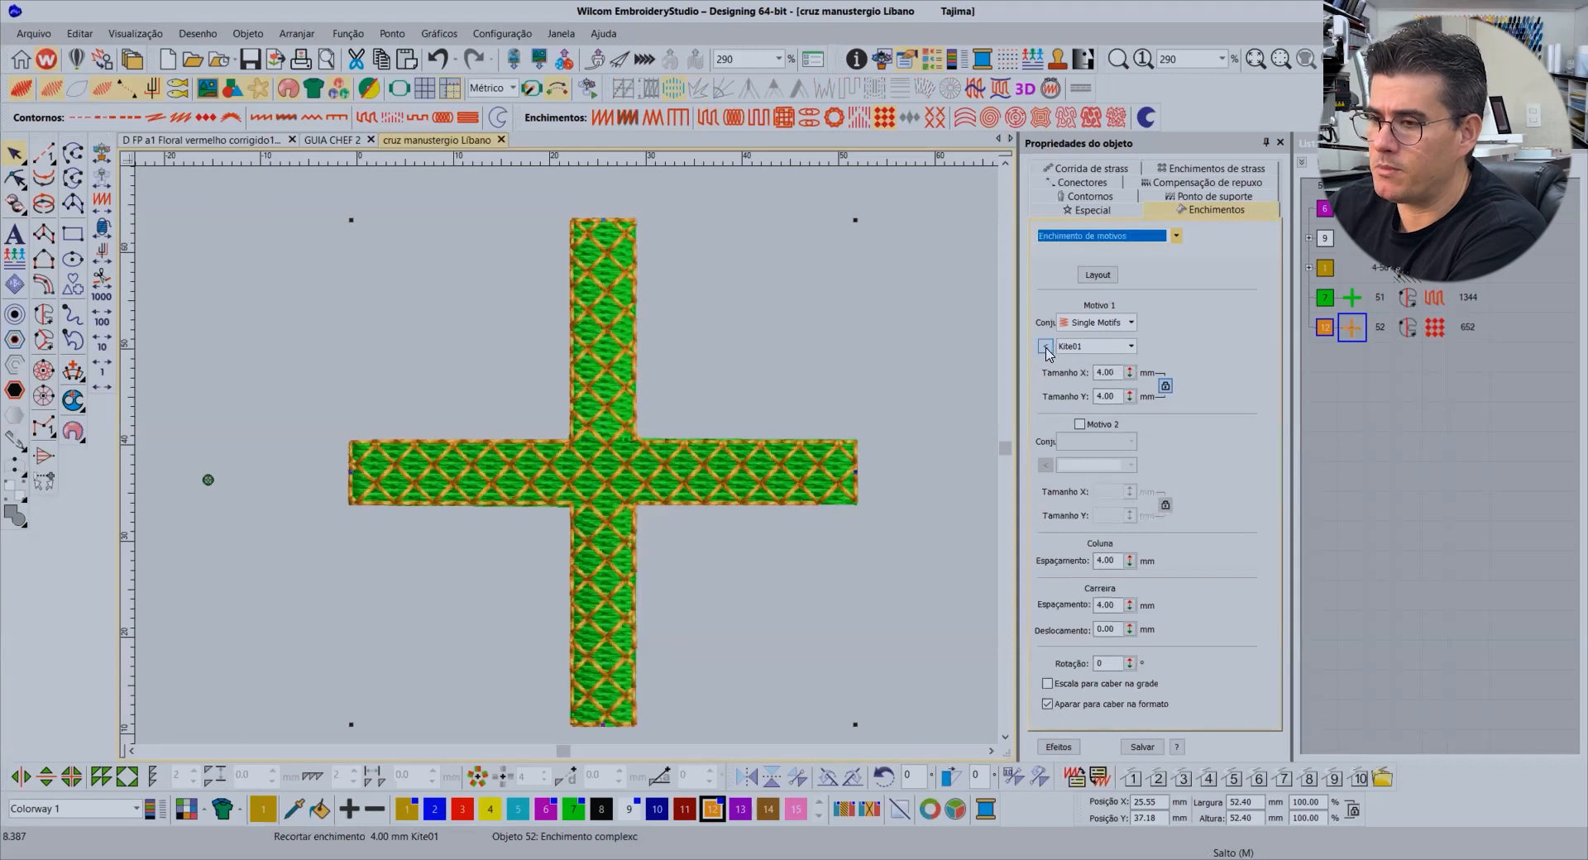
left_click(1046, 348)
left_click(905, 609)
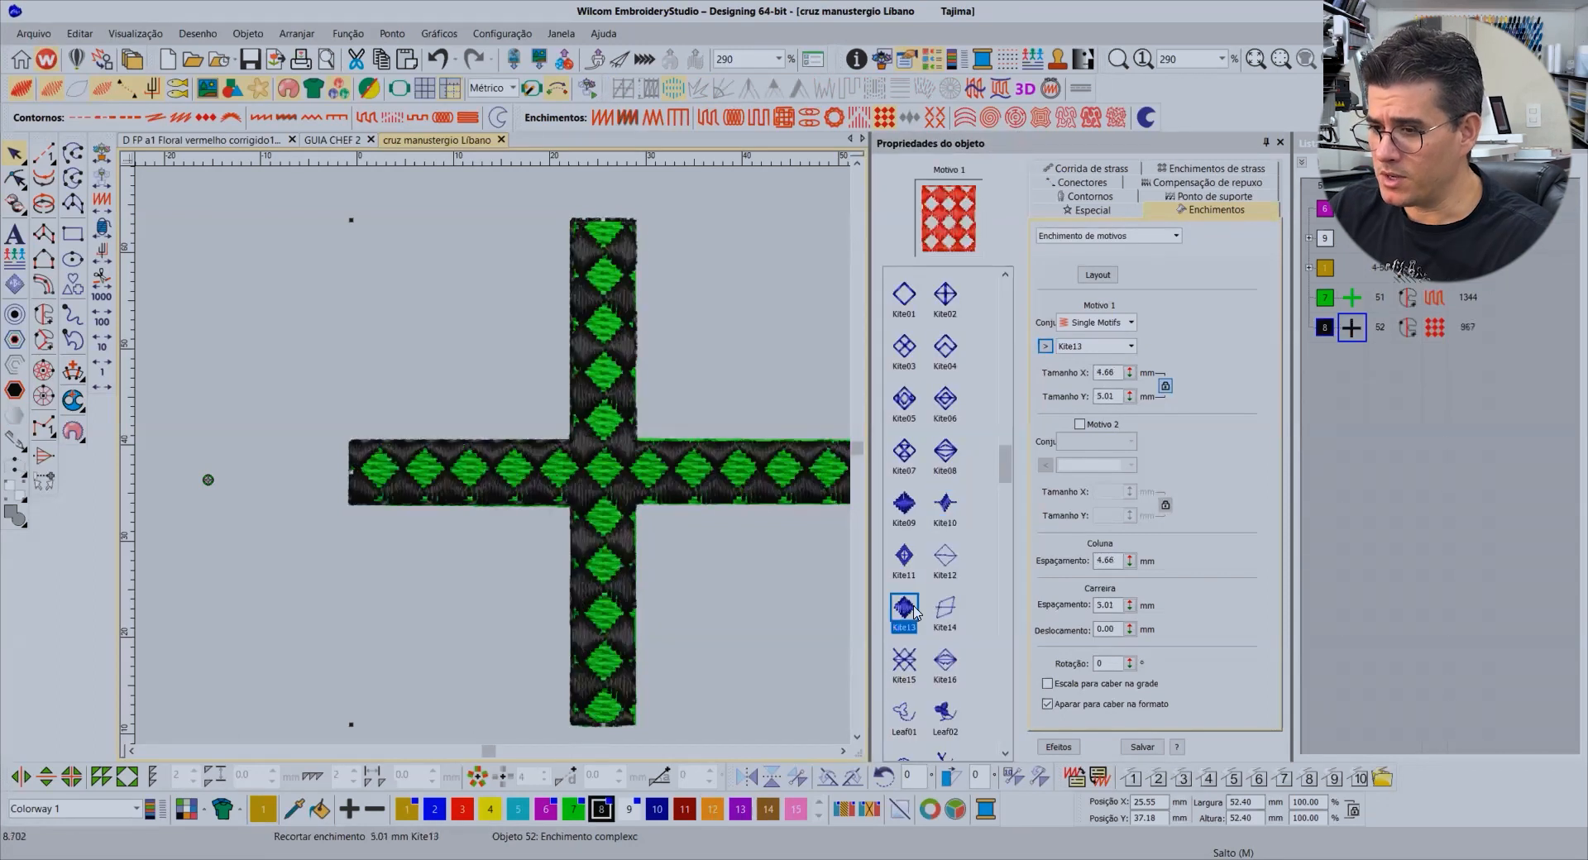
Examine the Kite13 pattern on the black cross at the arm edges, the top end and the center crossing
scroll(628, 239, "up", 5)
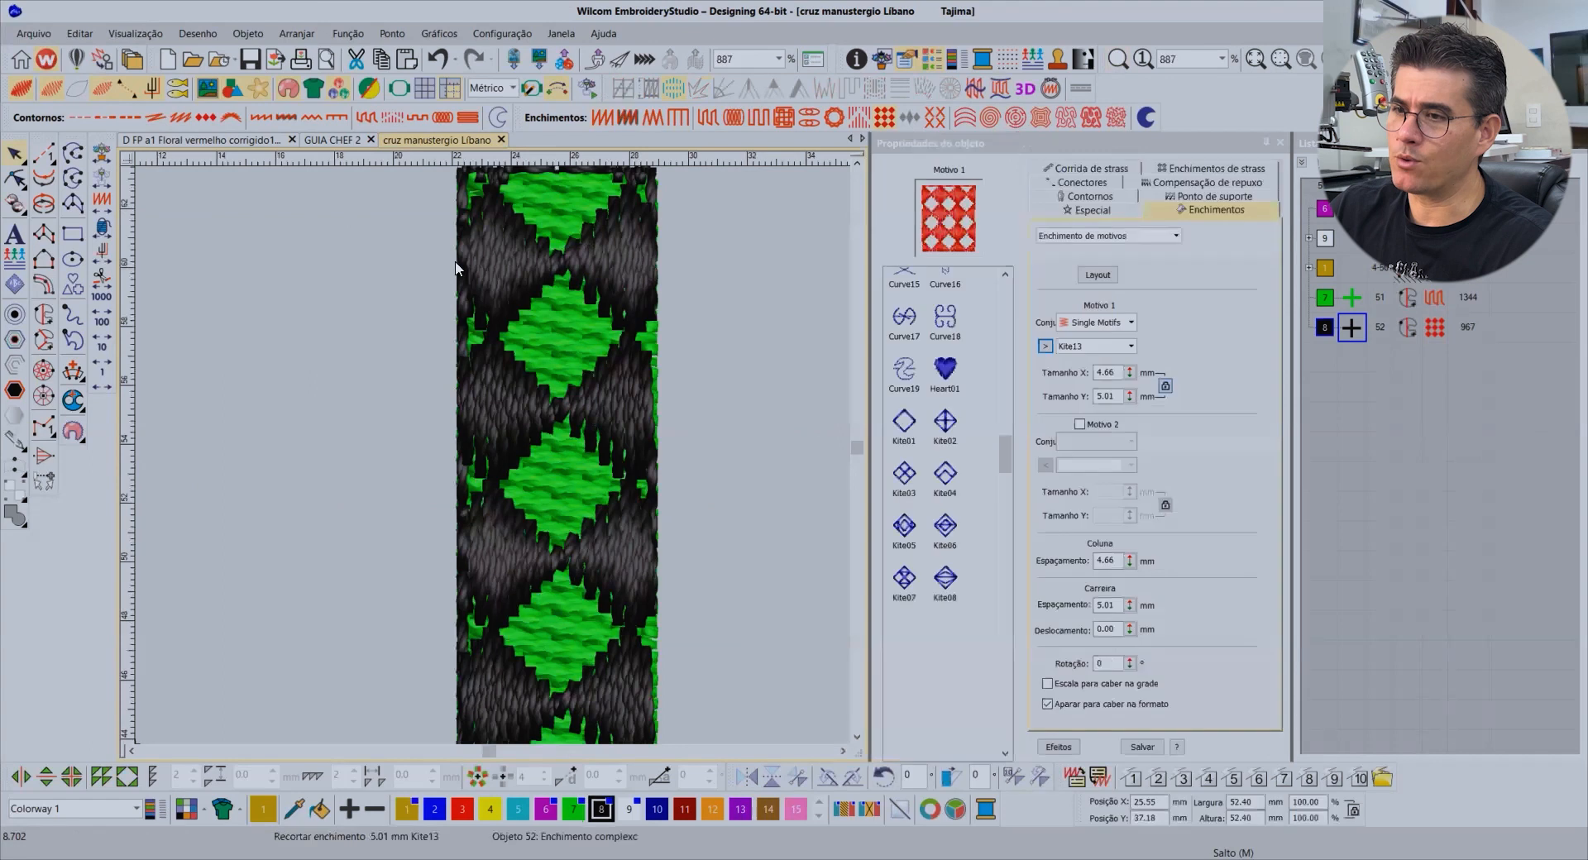
scroll(511, 459, "down", 3)
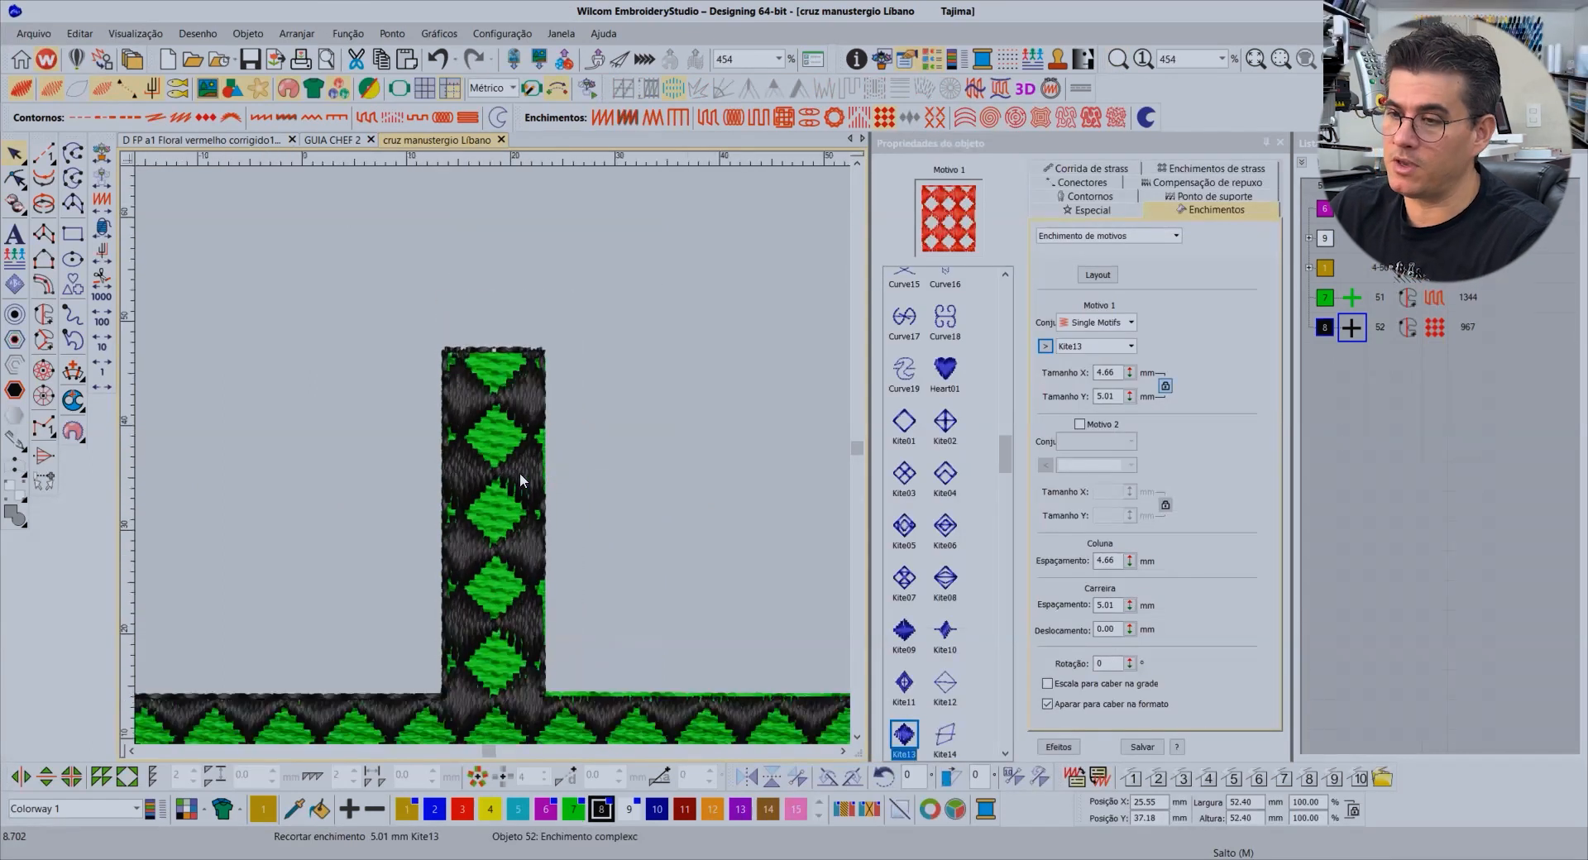
scroll(519, 473, "down", 2)
key("b")
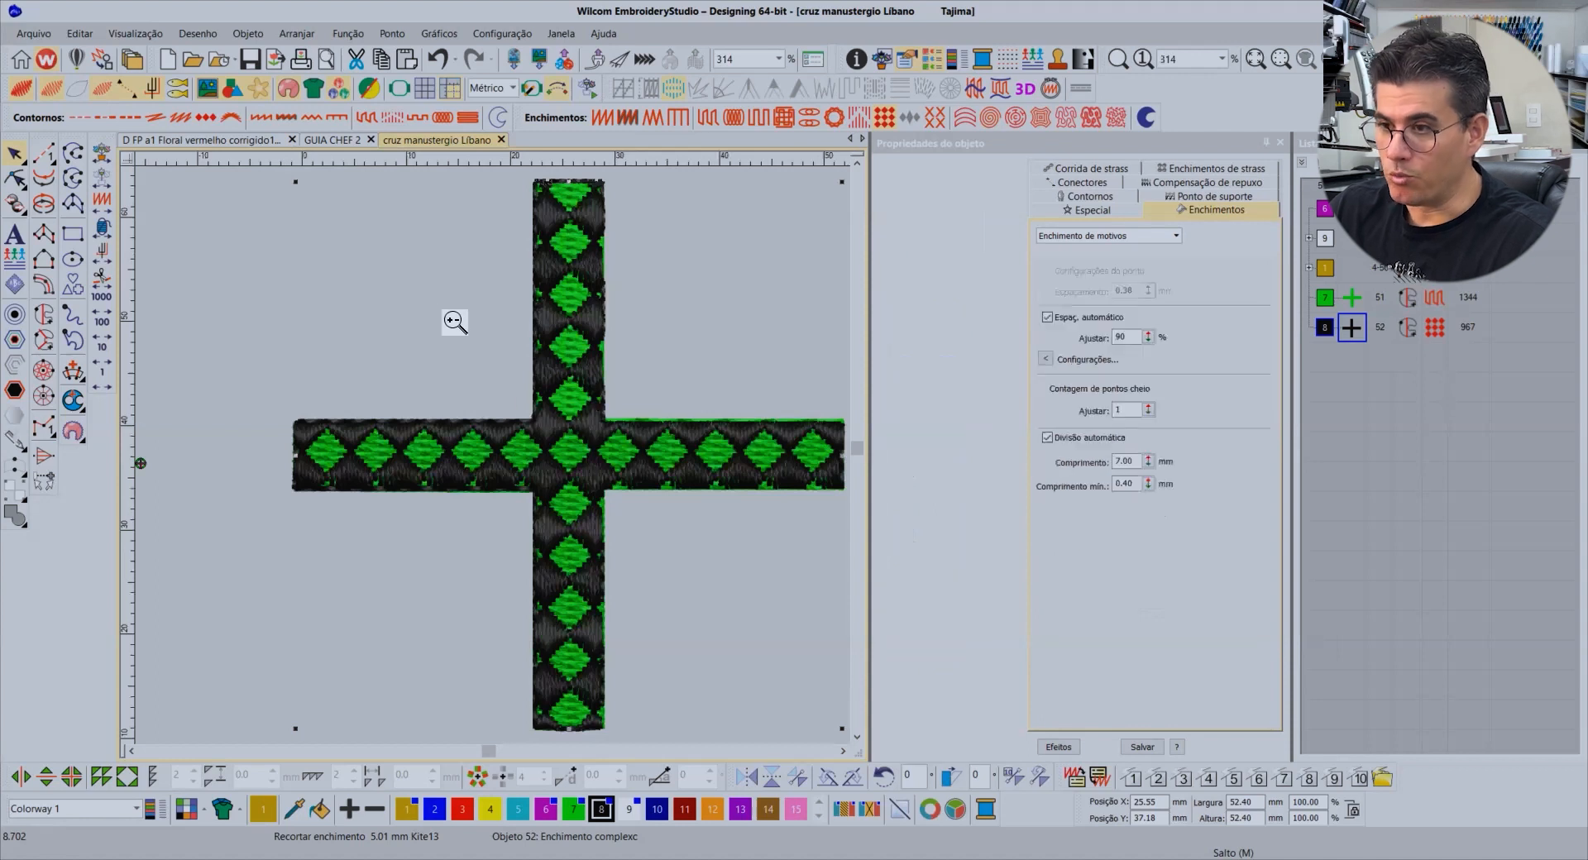
left_click(529, 662)
left_click(505, 568)
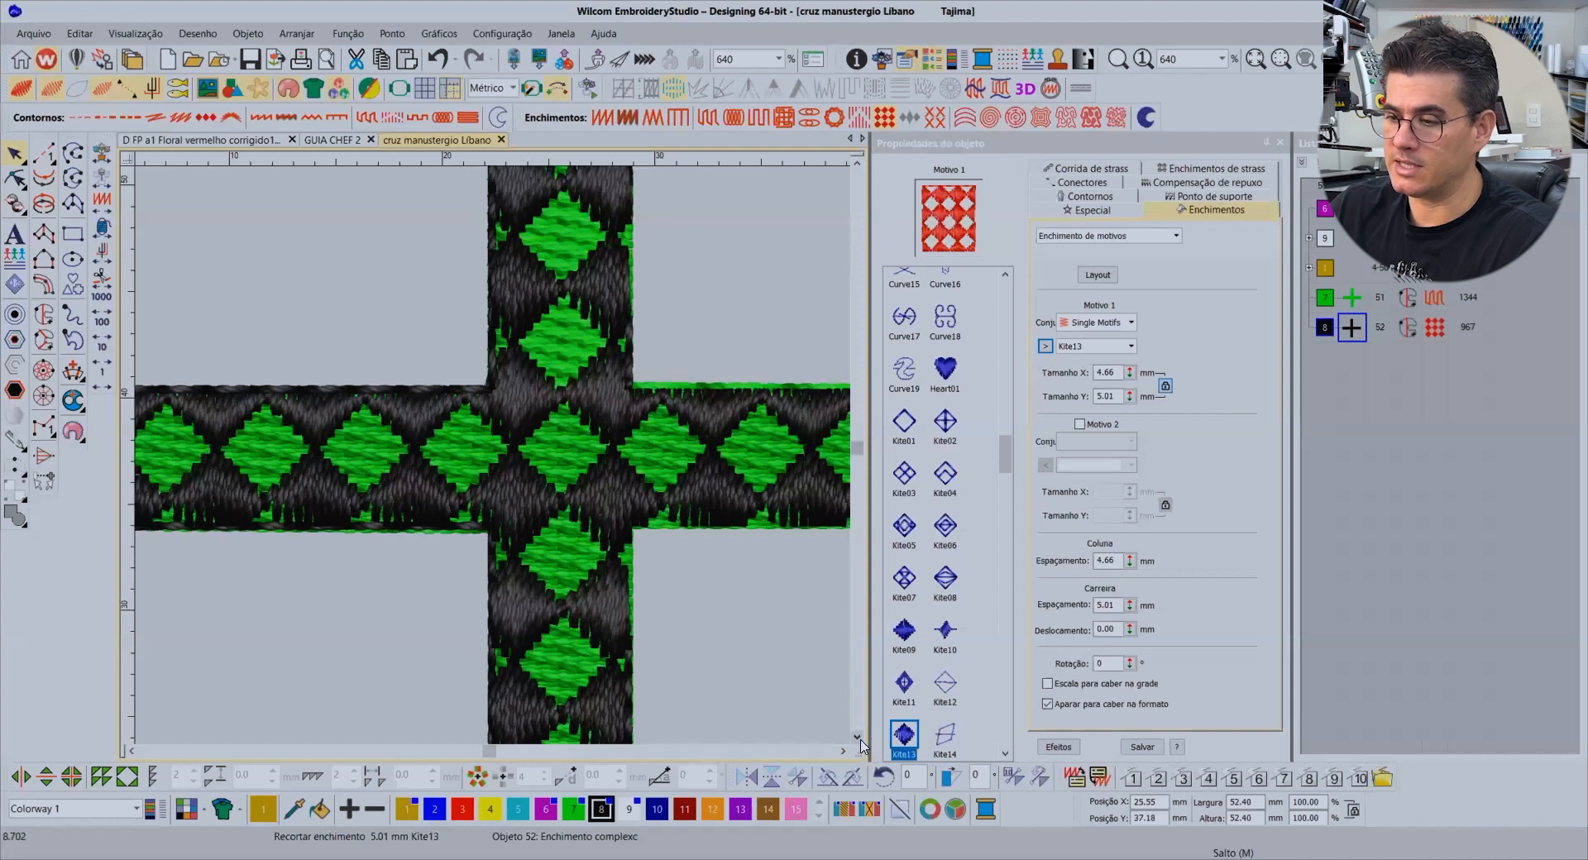
scroll(857, 737, "down", 2)
Show the hidden objects again and compare the black pattern with the white star pattern on the original purple cross
key("Escape")
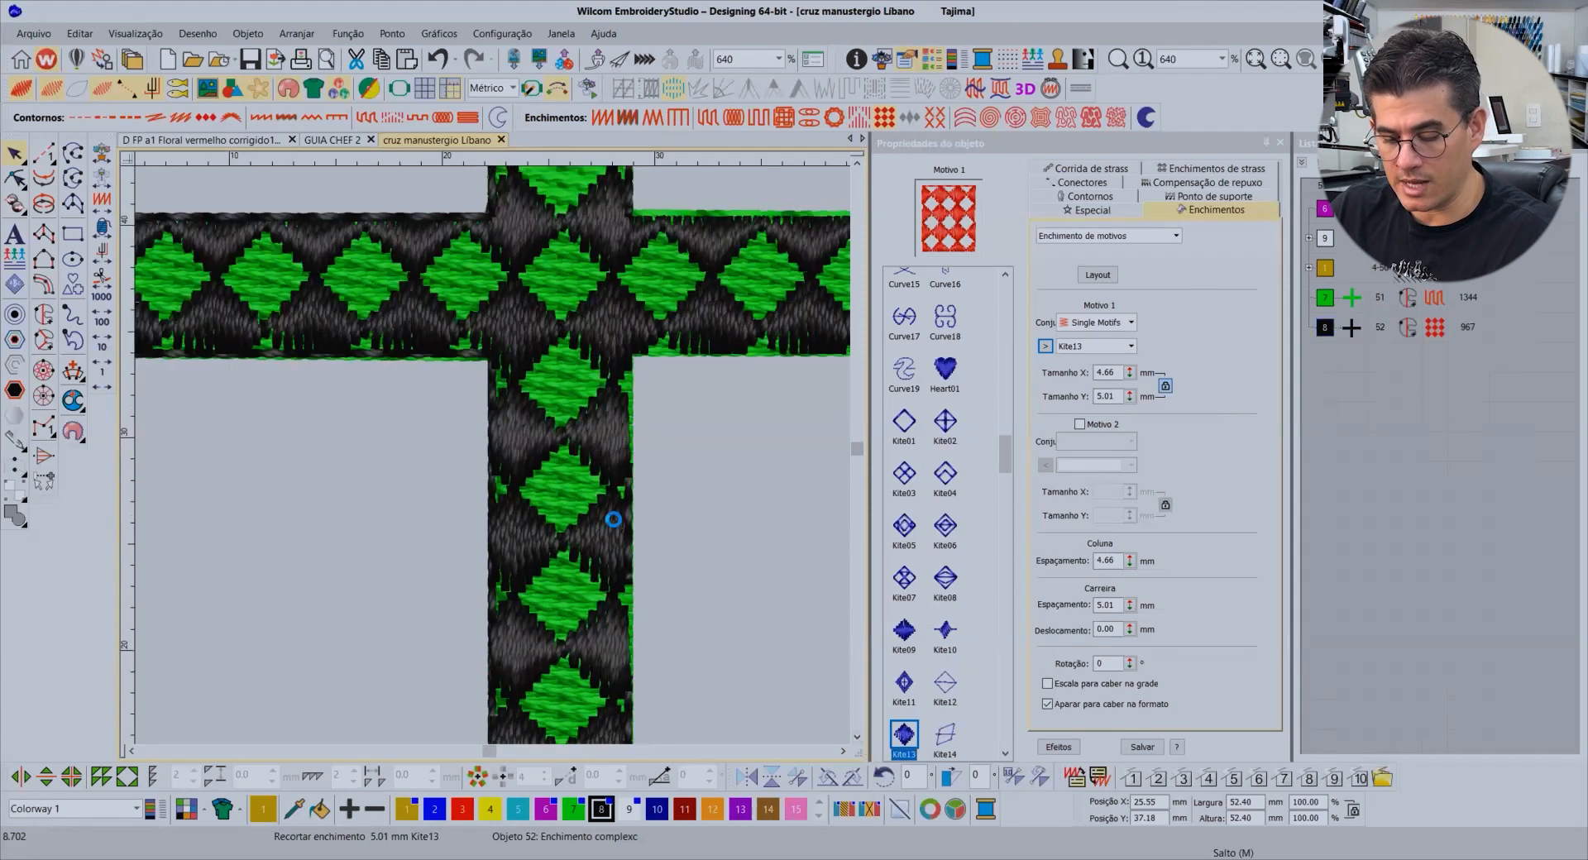
scroll(531, 444, "down", 3)
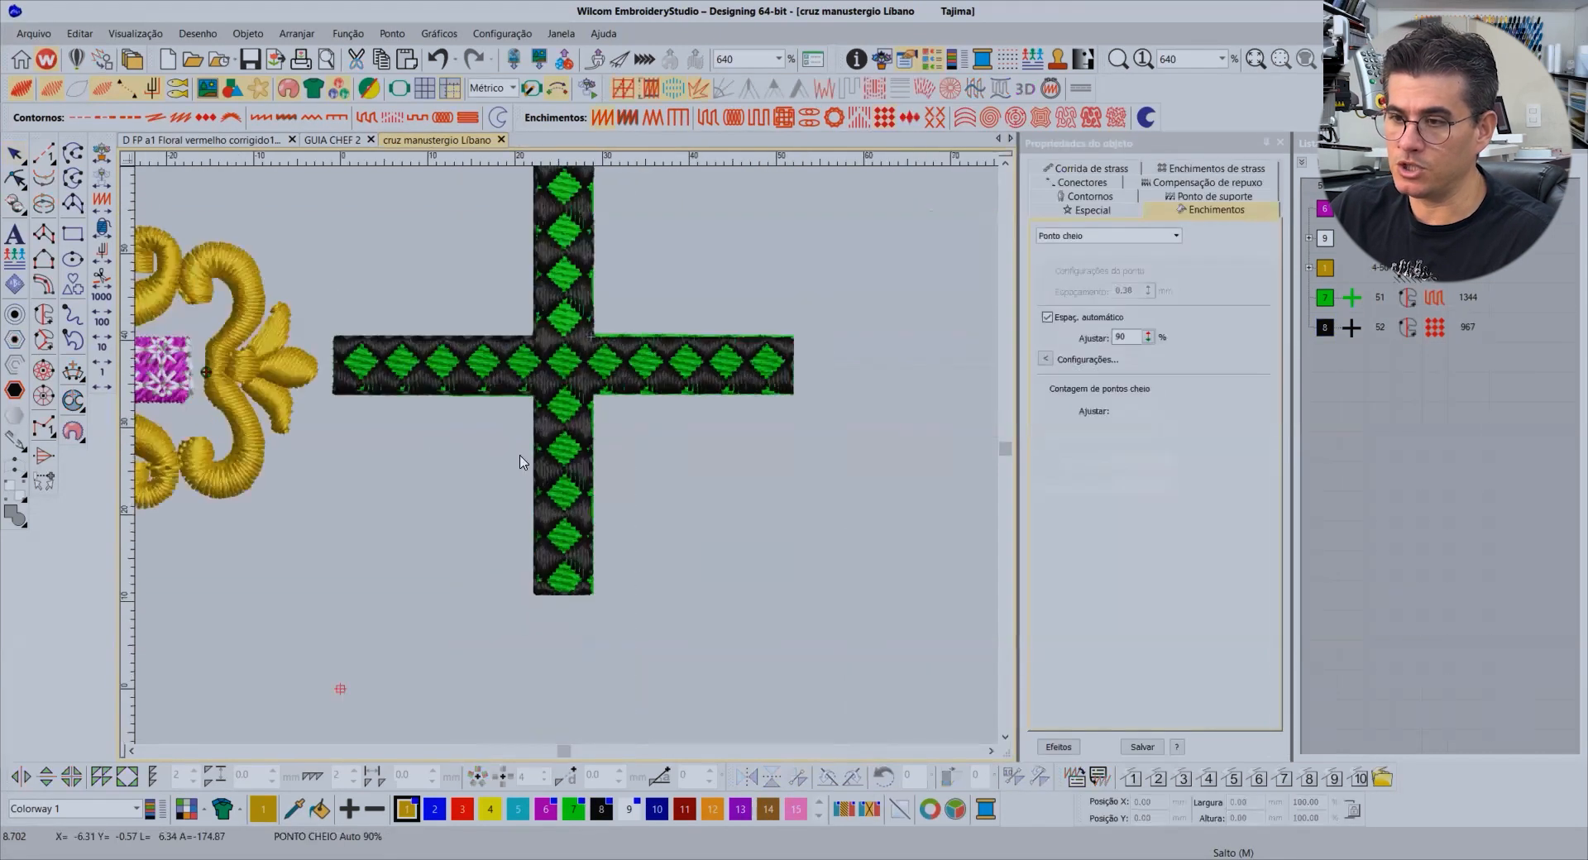
scroll(364, 438, "down", 3)
key("b")
left_click_drag(335, 466, 361, 501)
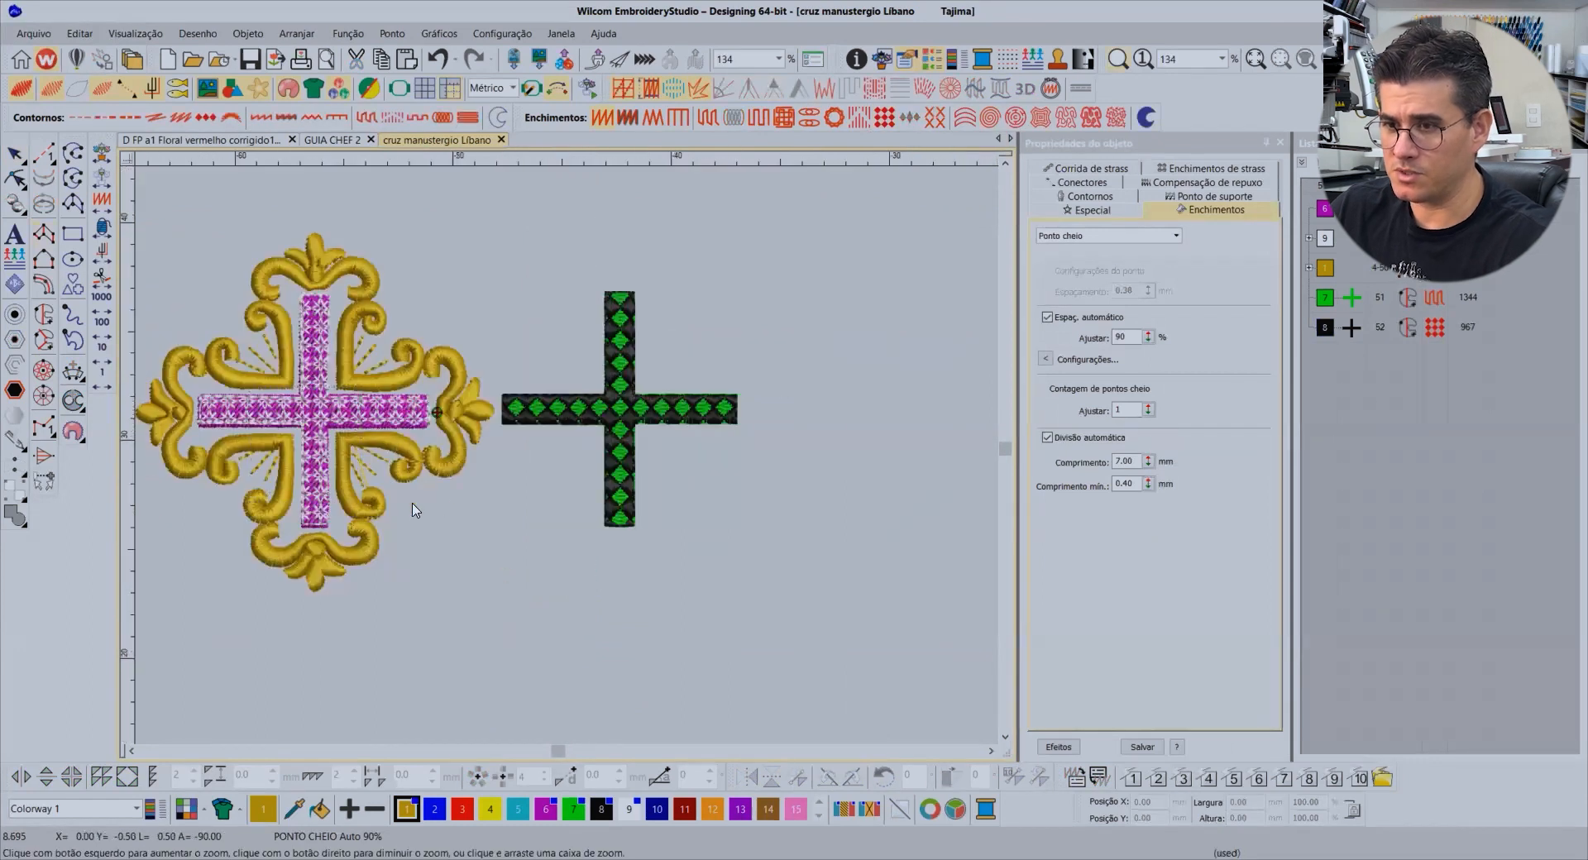
left_click_drag(529, 335, 688, 596)
key("space")
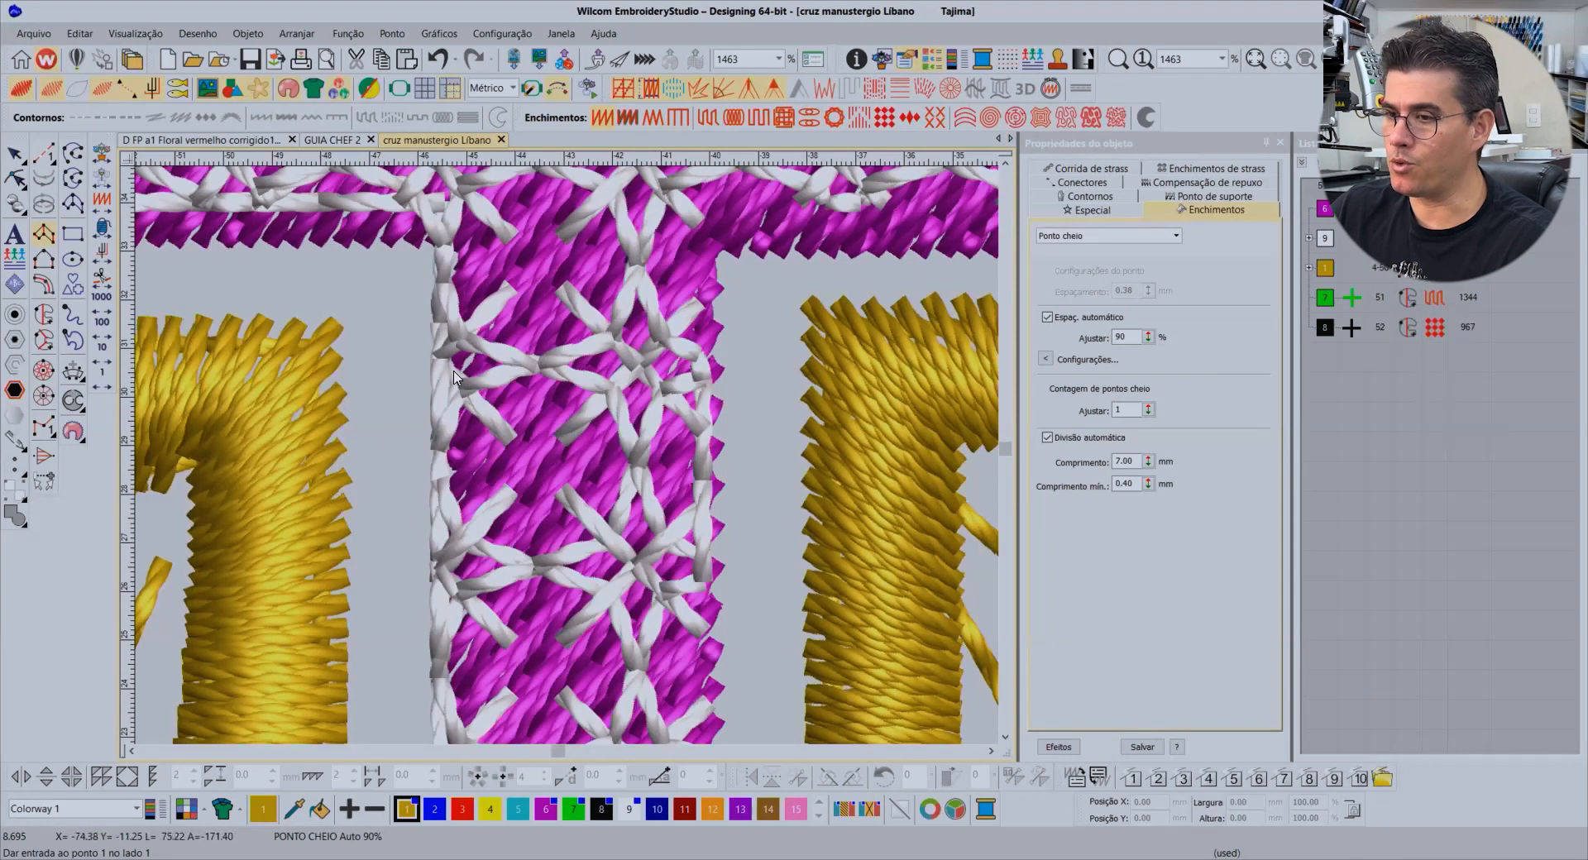
scroll(574, 456, "down", 7)
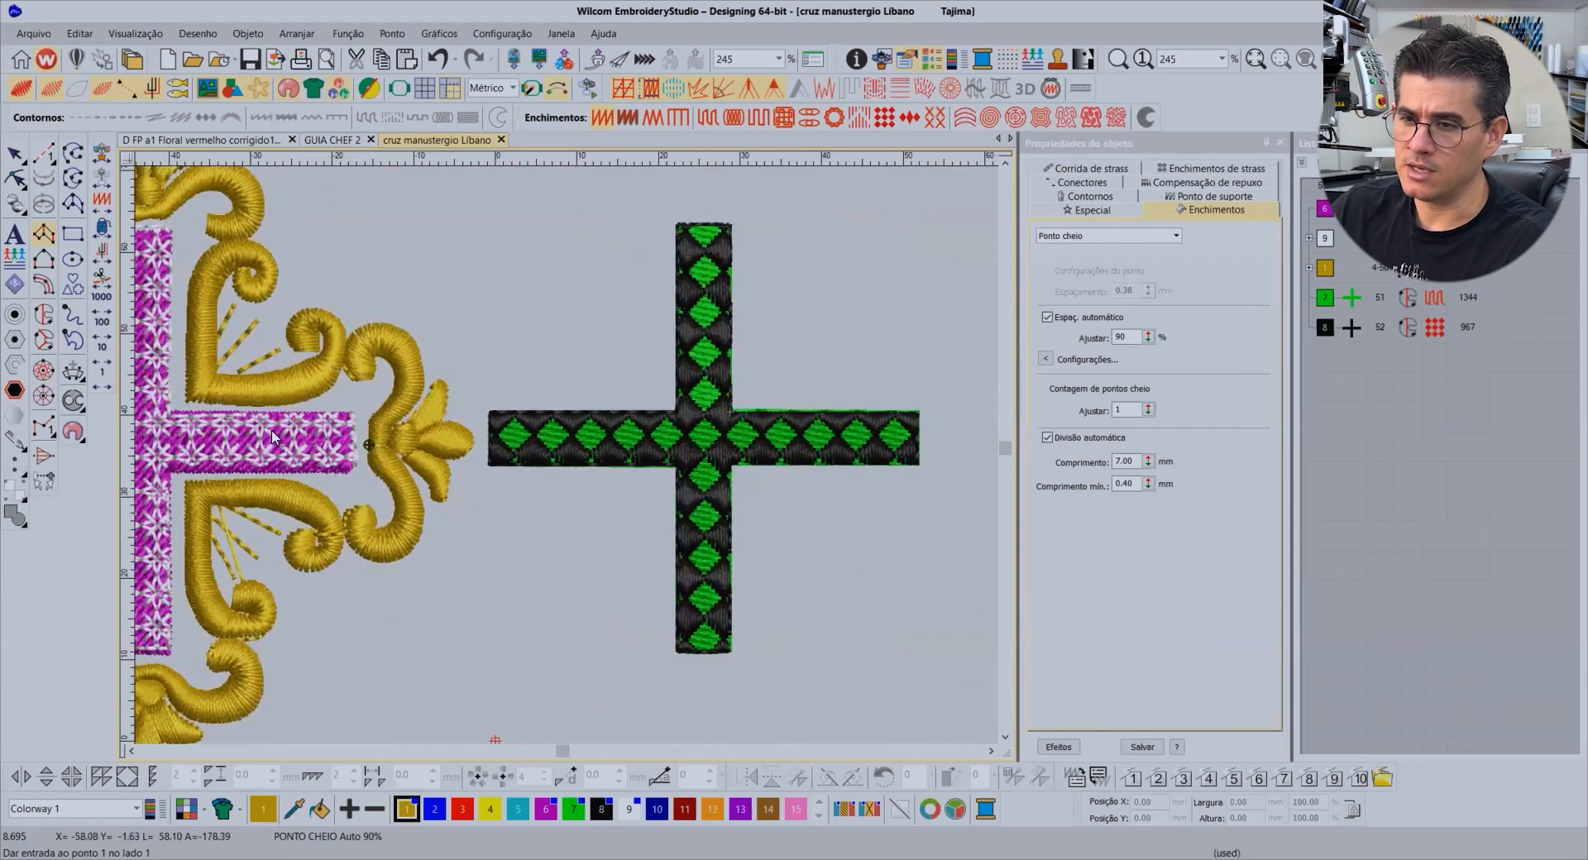
Select the black motif-filled cross and open its motif X size for editing
key("b")
left_click_drag(494, 211, 937, 711)
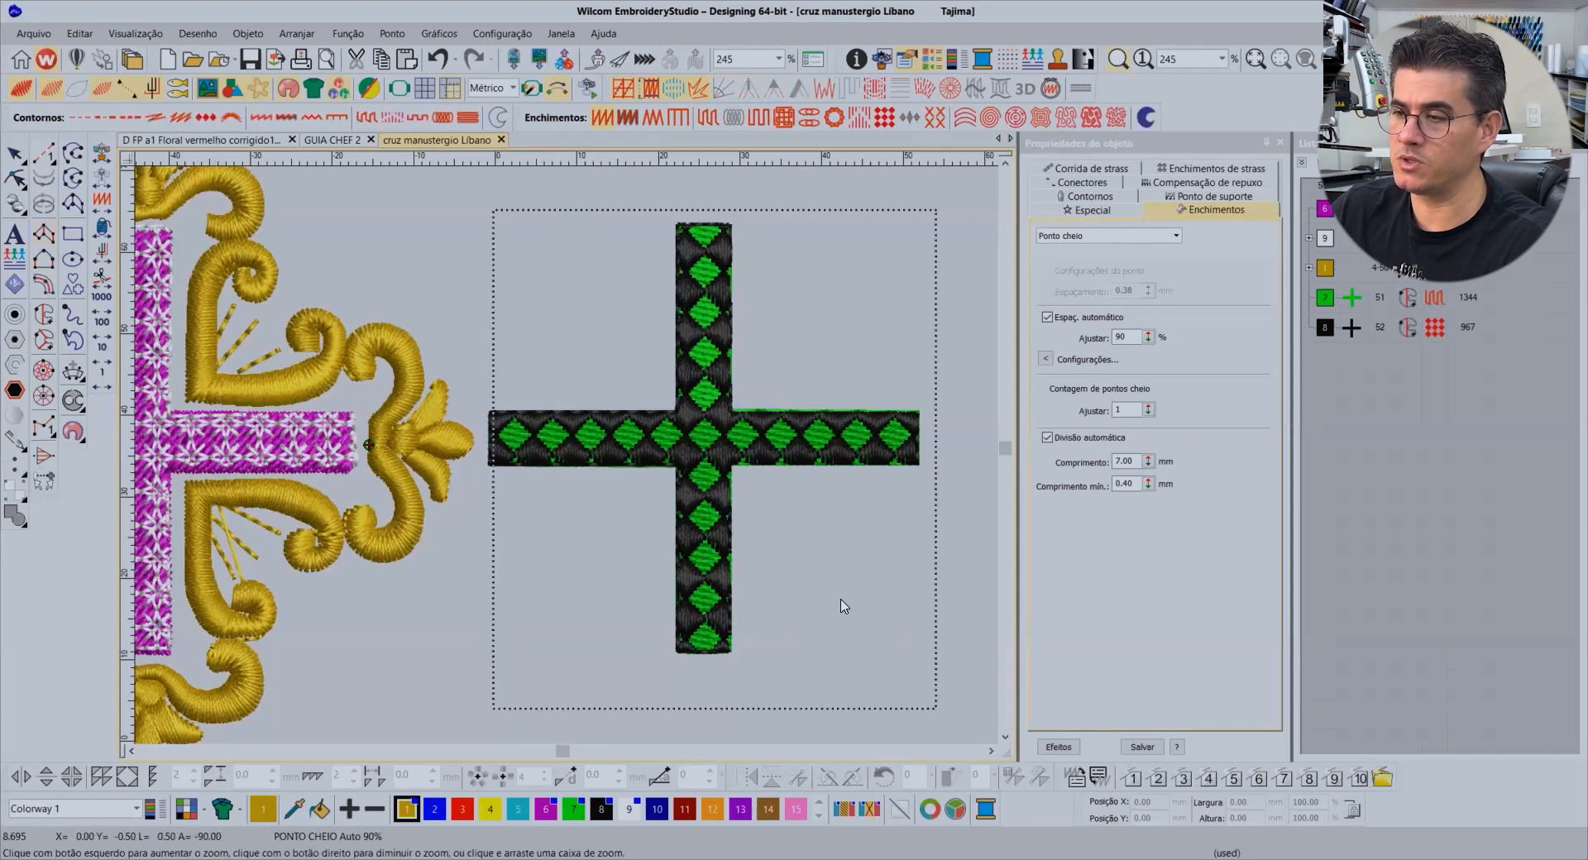
left_click(564, 276)
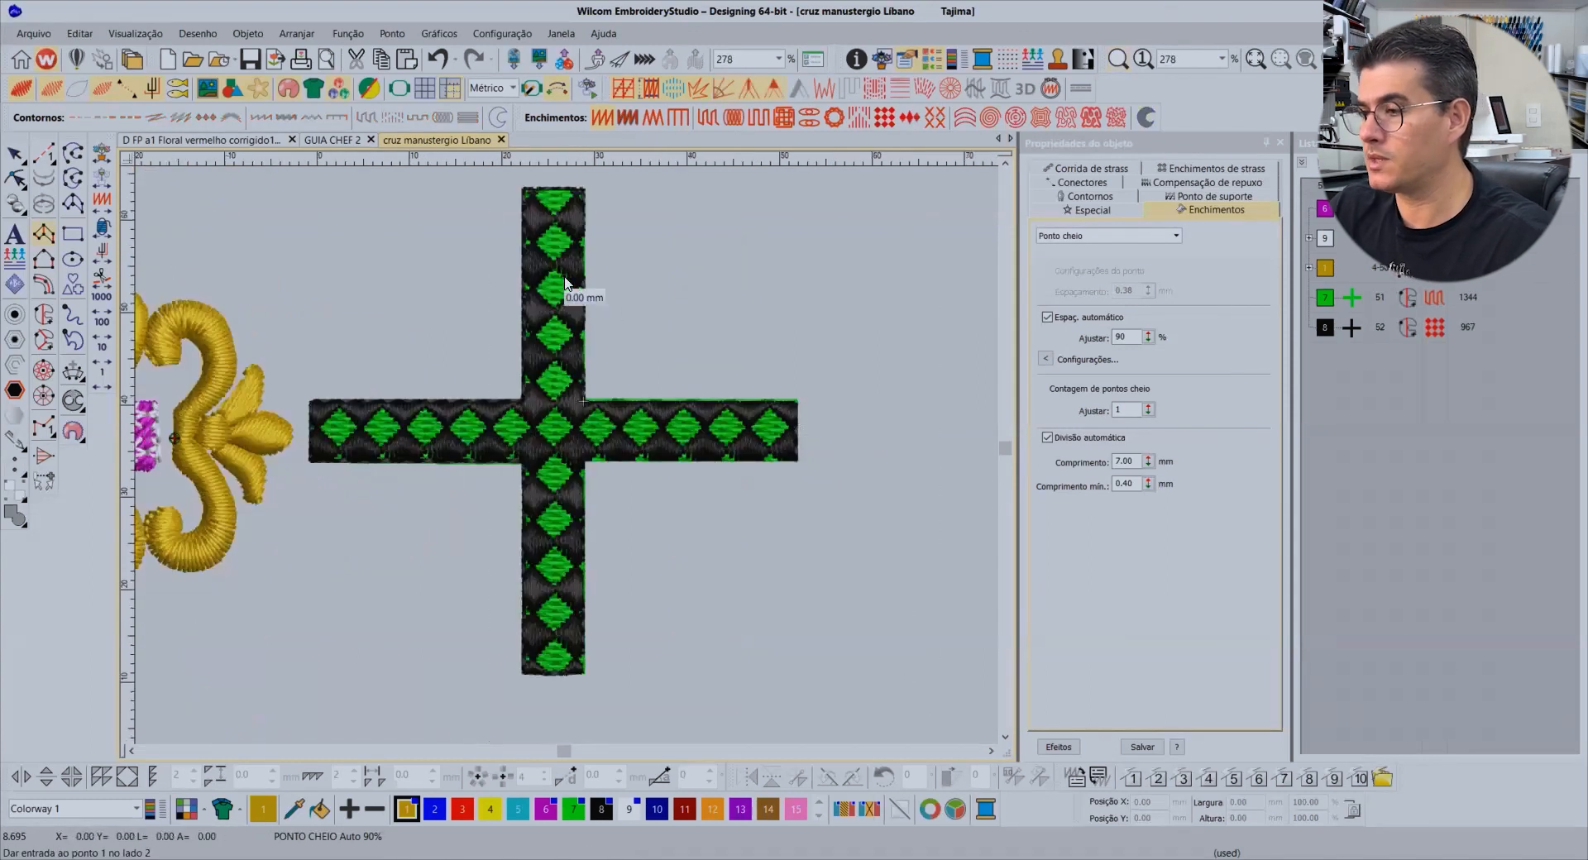
key("Escape")
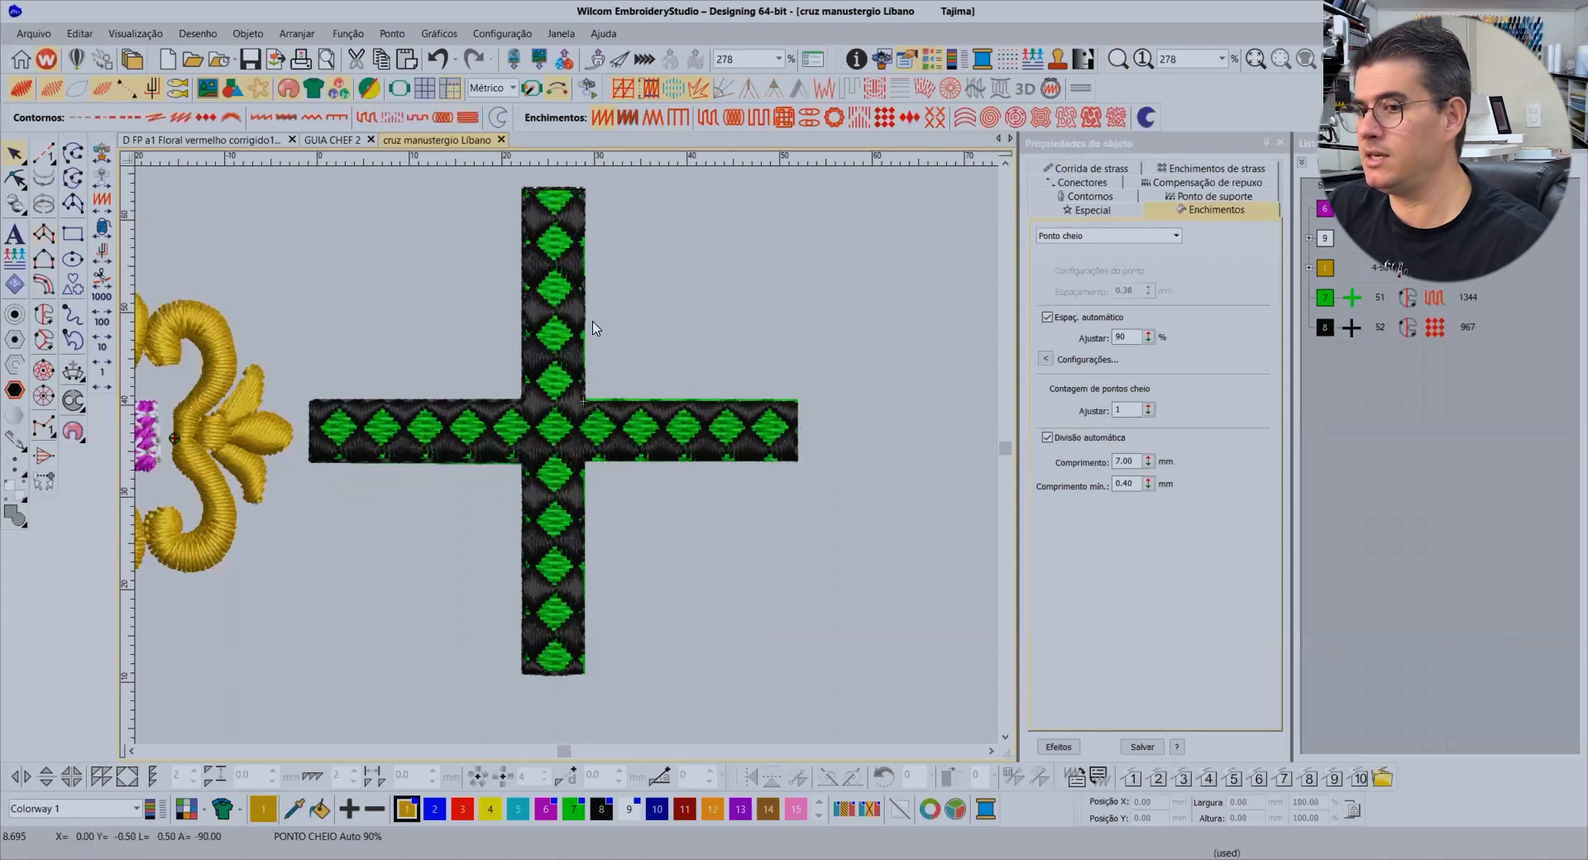
left_click(574, 259)
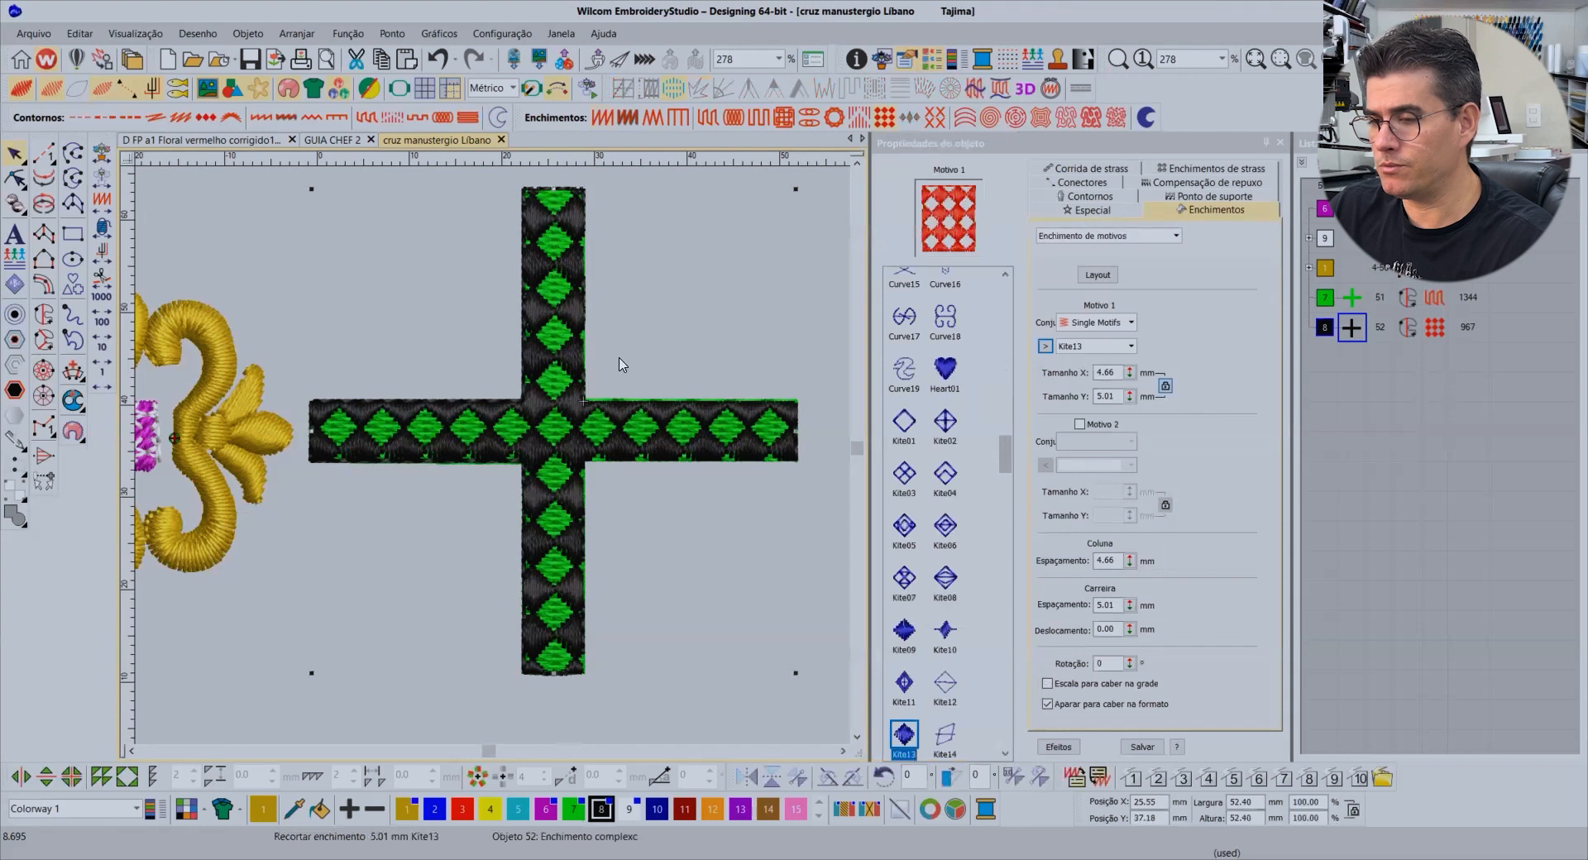
key("shift+s")
key("shift+s")
key("1")
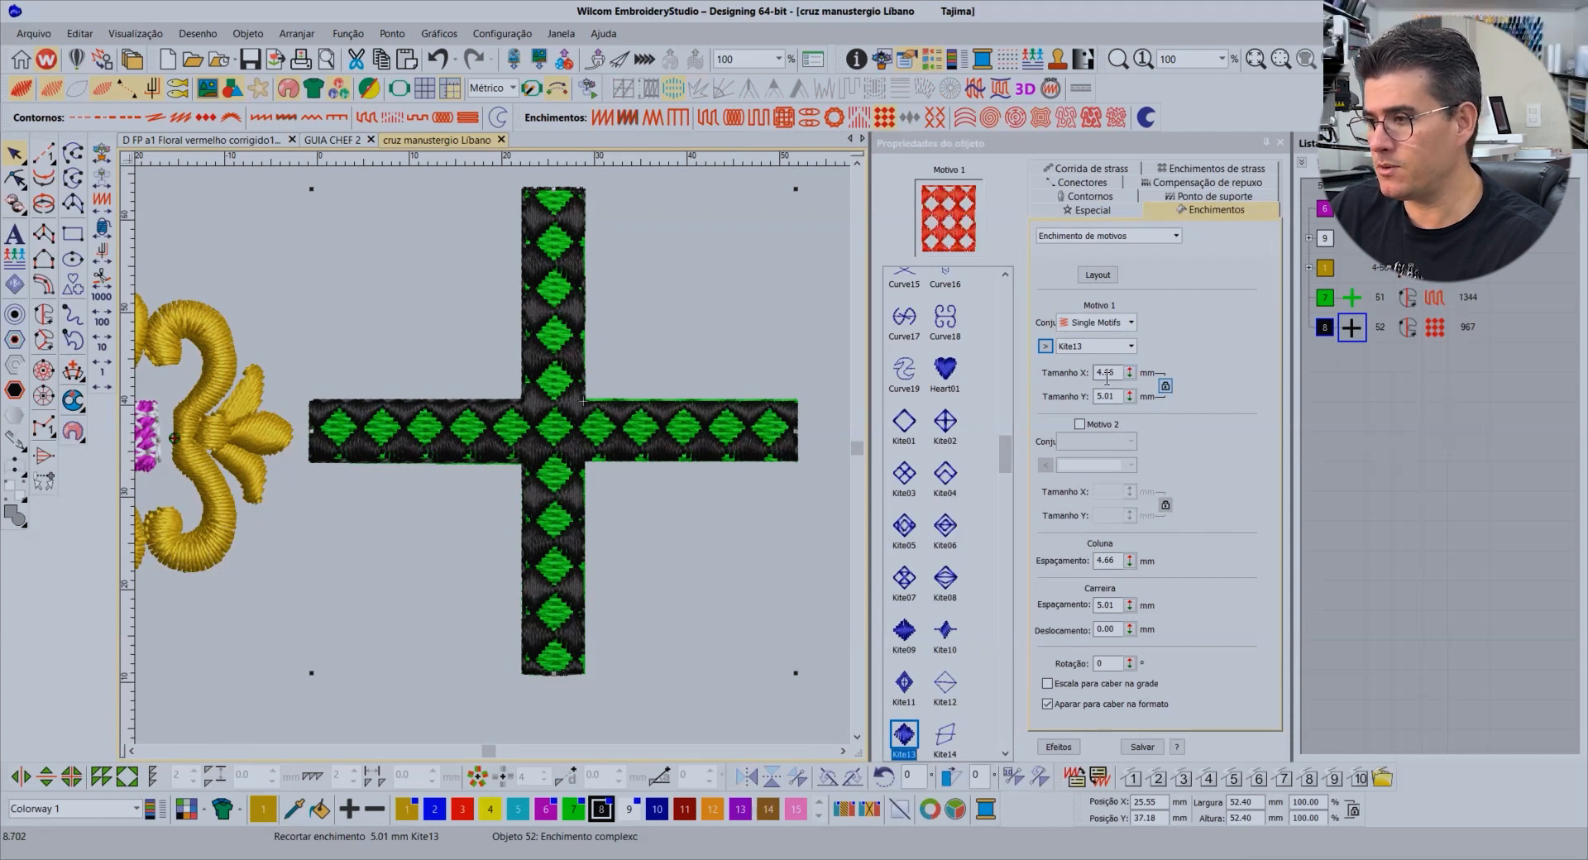
mouse_move(1118, 373)
left_mouse_down()
mouse_move(1085, 397)
mouse_move(1093, 377)
left_mouse_up()
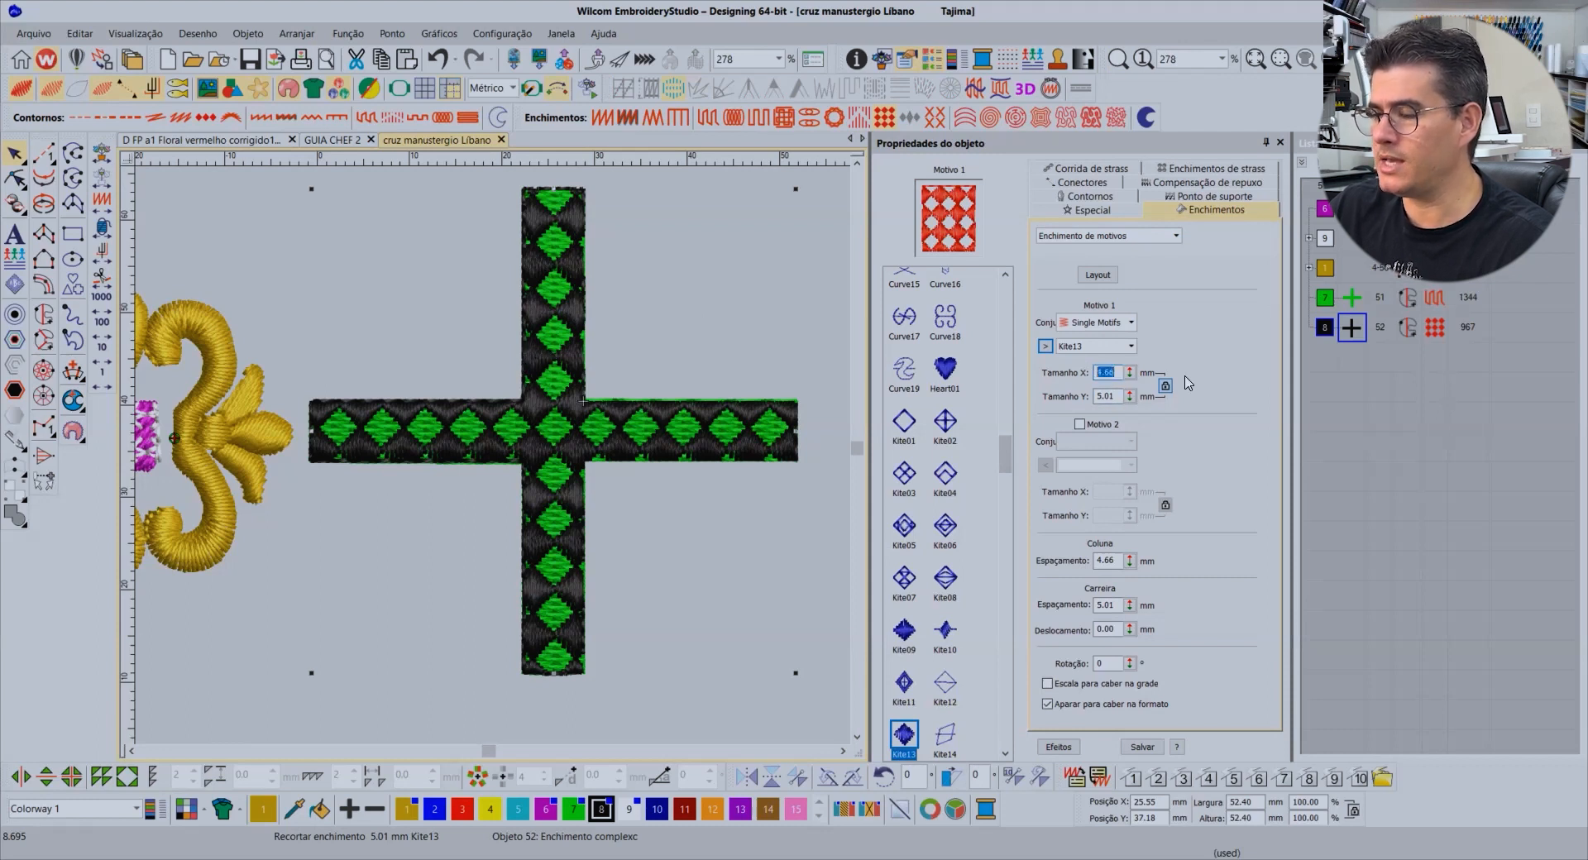
Measure the width of the cross's upper vertical arm
scroll(554, 374, "up", 4)
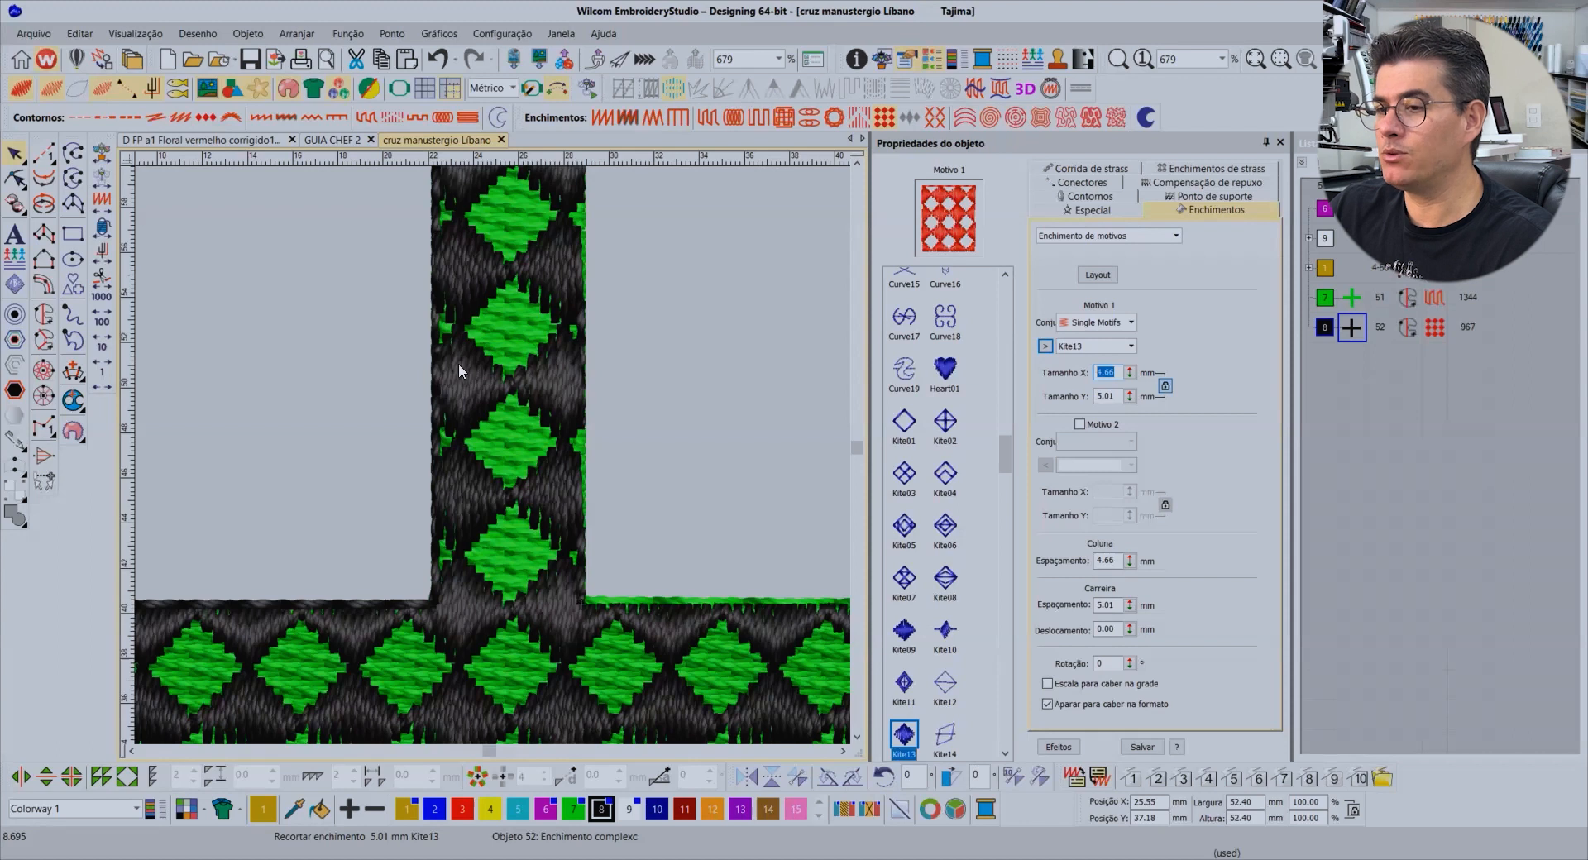
left_click(611, 377)
key("m")
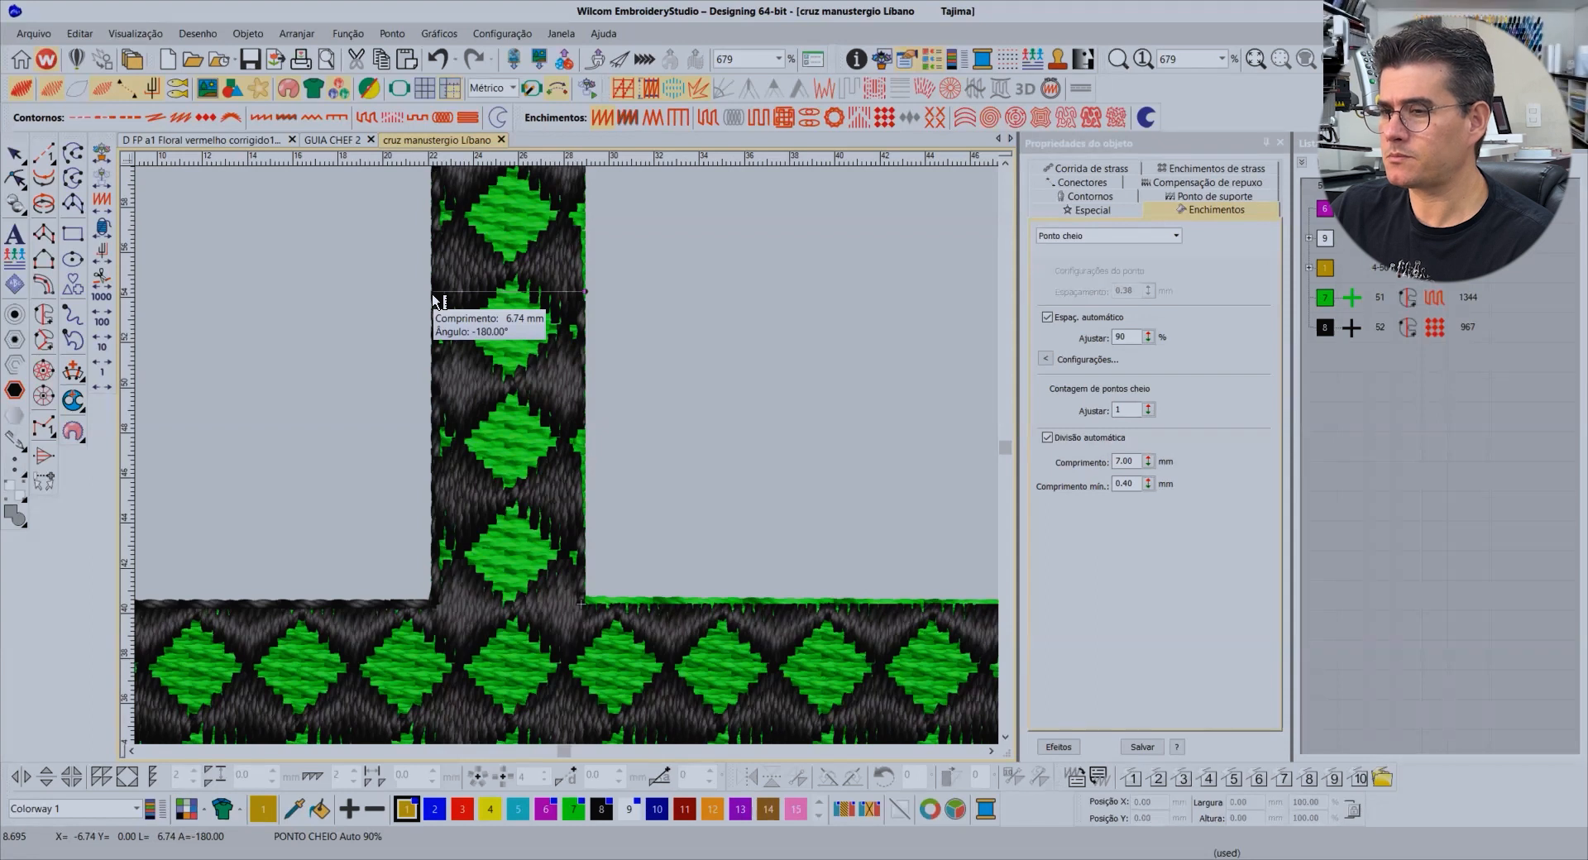
left_click(433, 296)
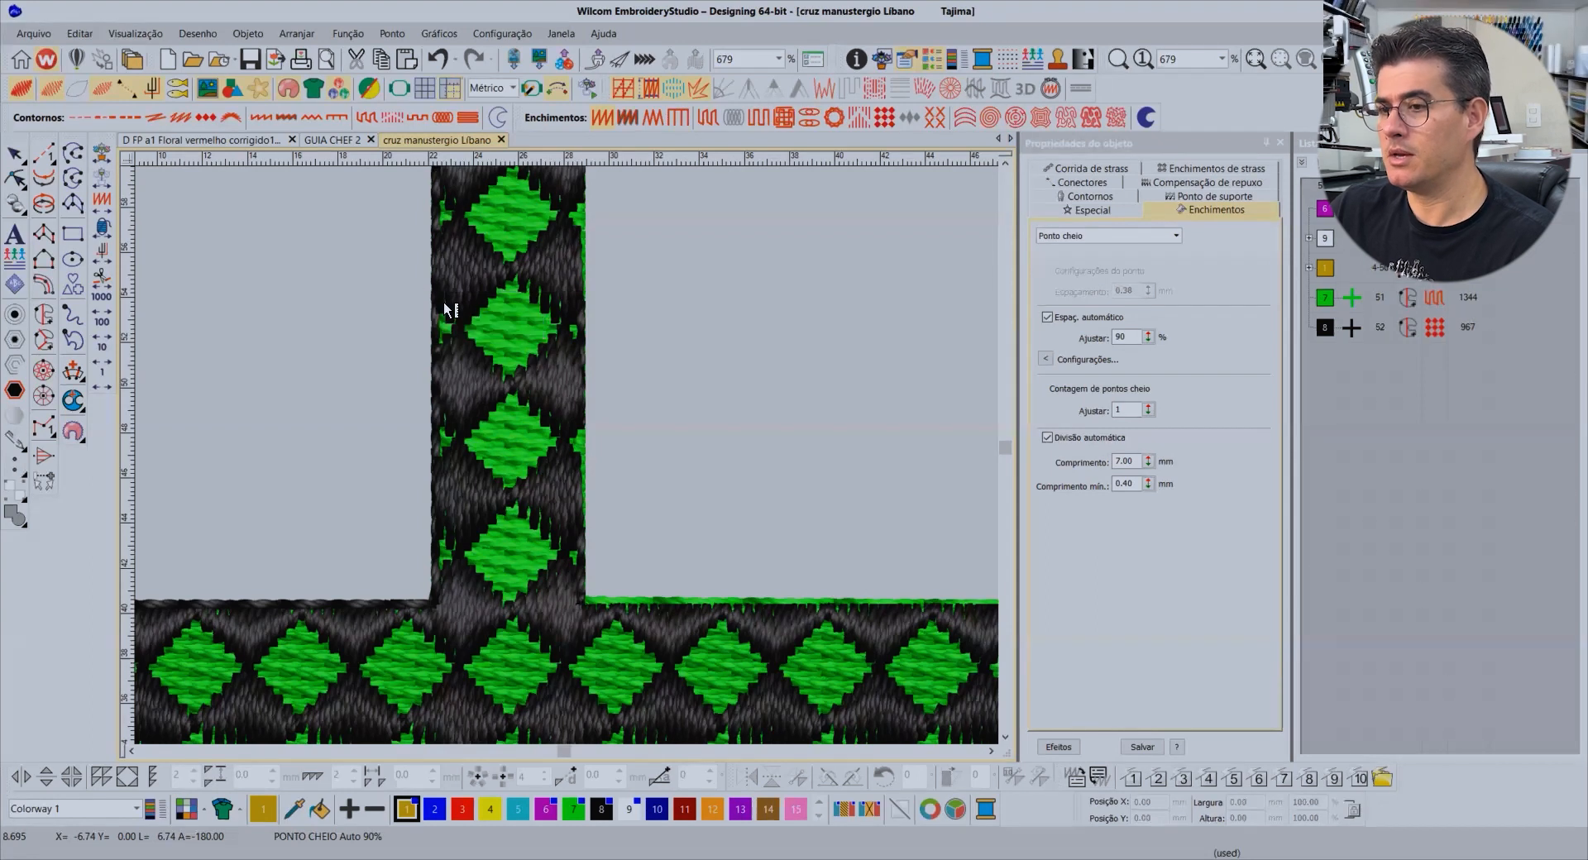
key("Escape")
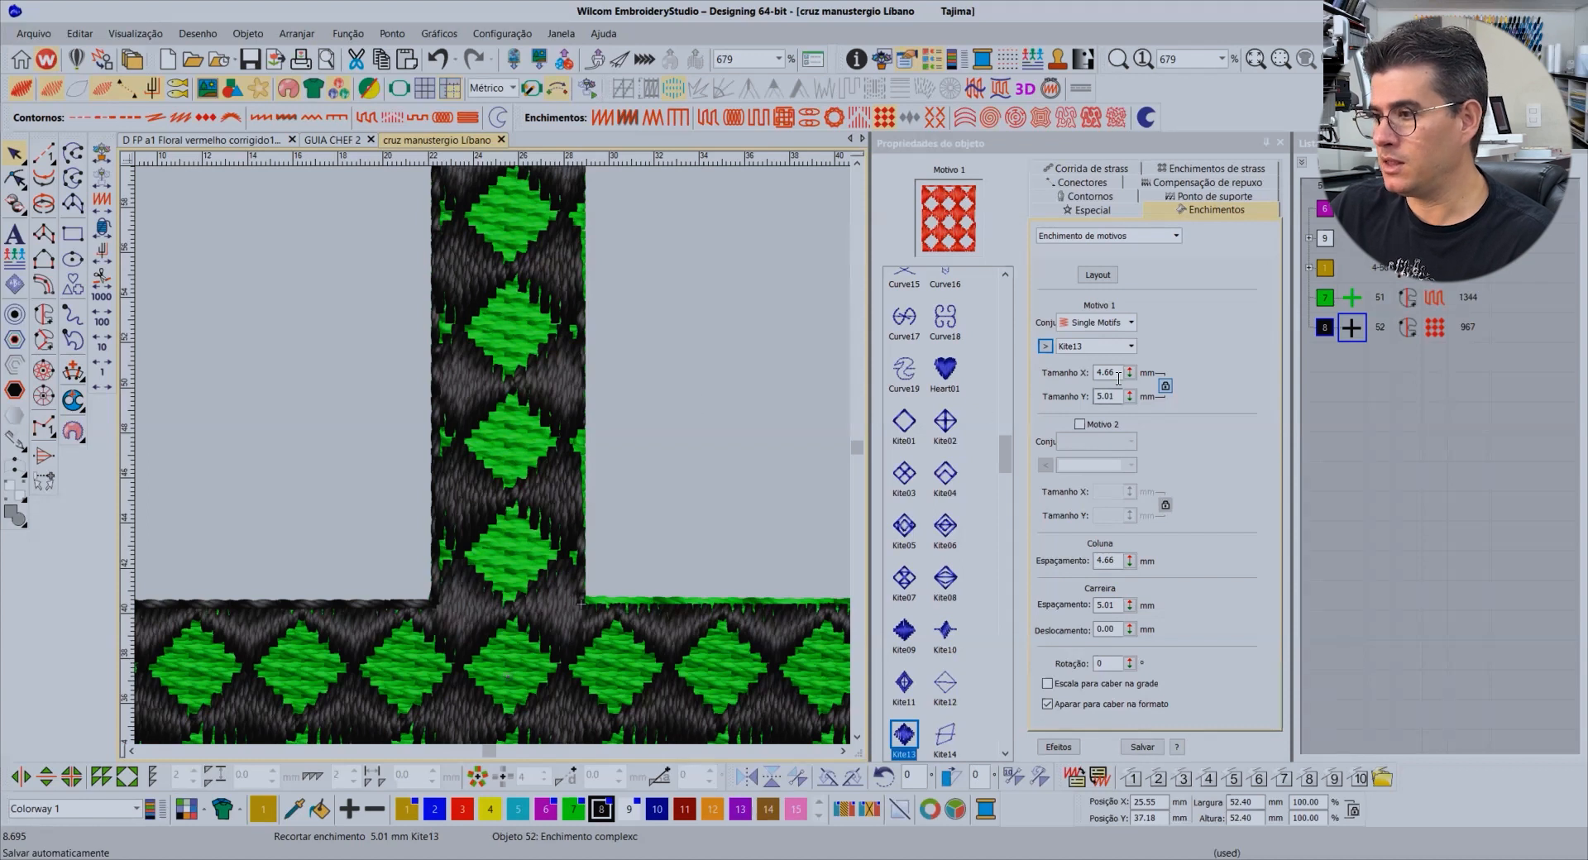
Try a Kite13 motif X size of 3.1 mm on the black cross and inspect how the diamonds fit its arms
left_click_drag(1118, 378, 1051, 371)
type("3.1")
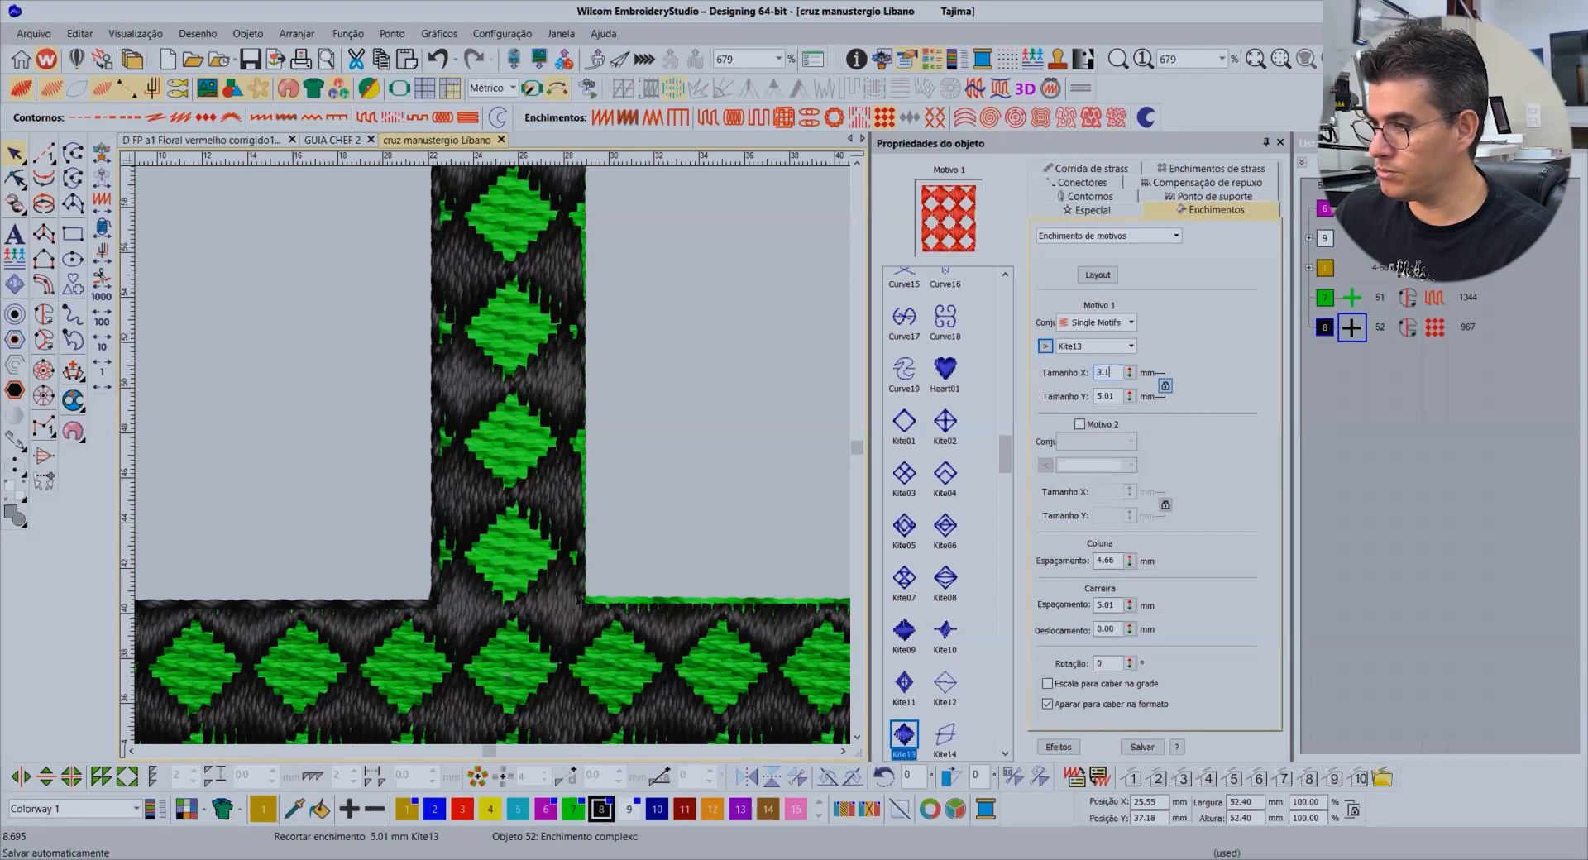
key("Return")
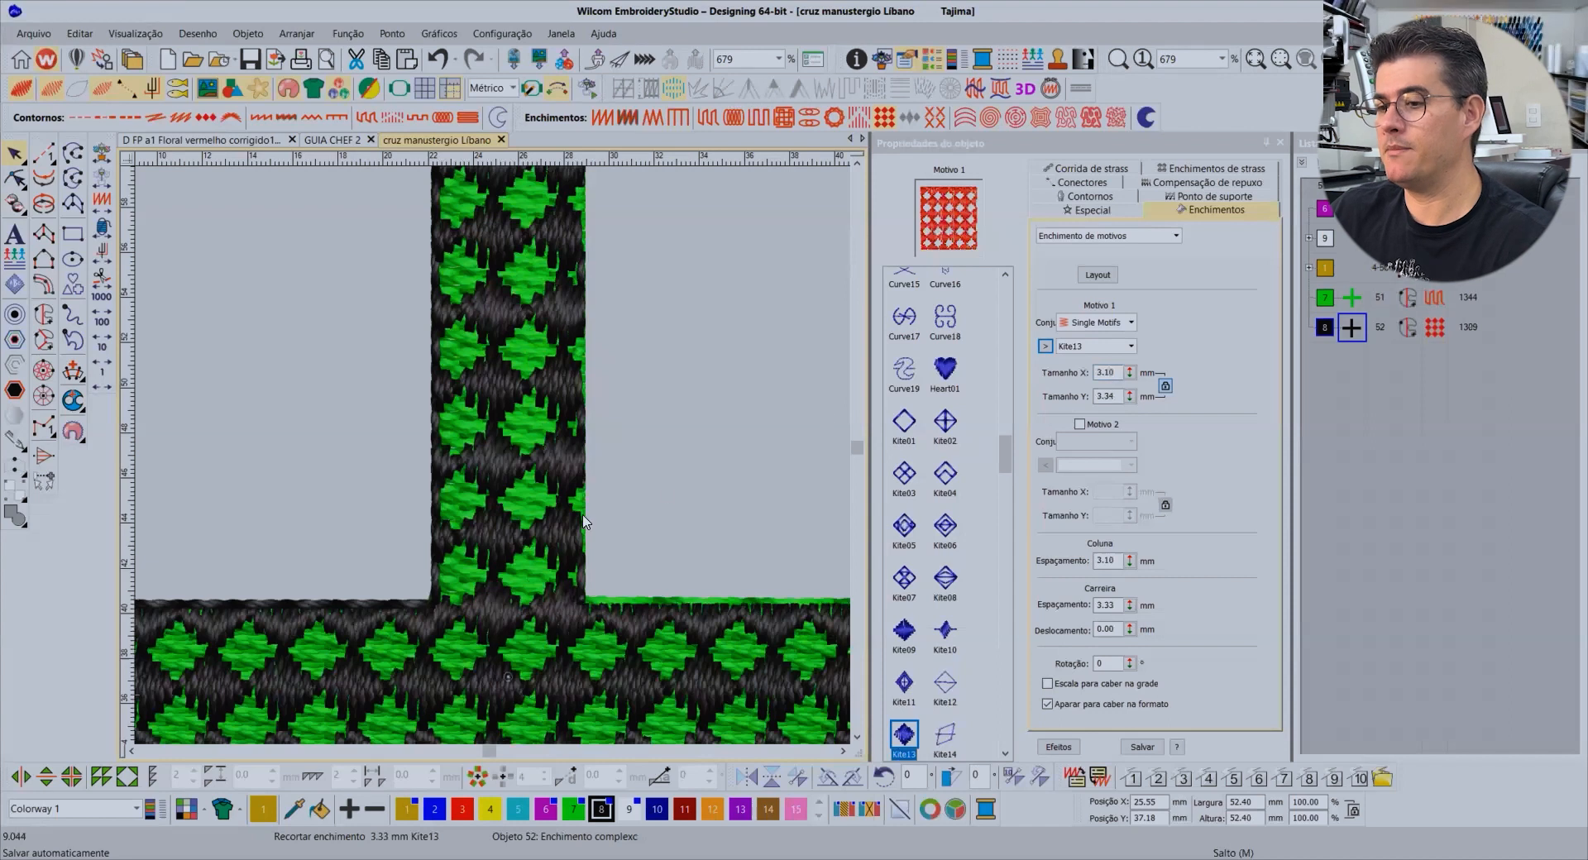
left_click(857, 164)
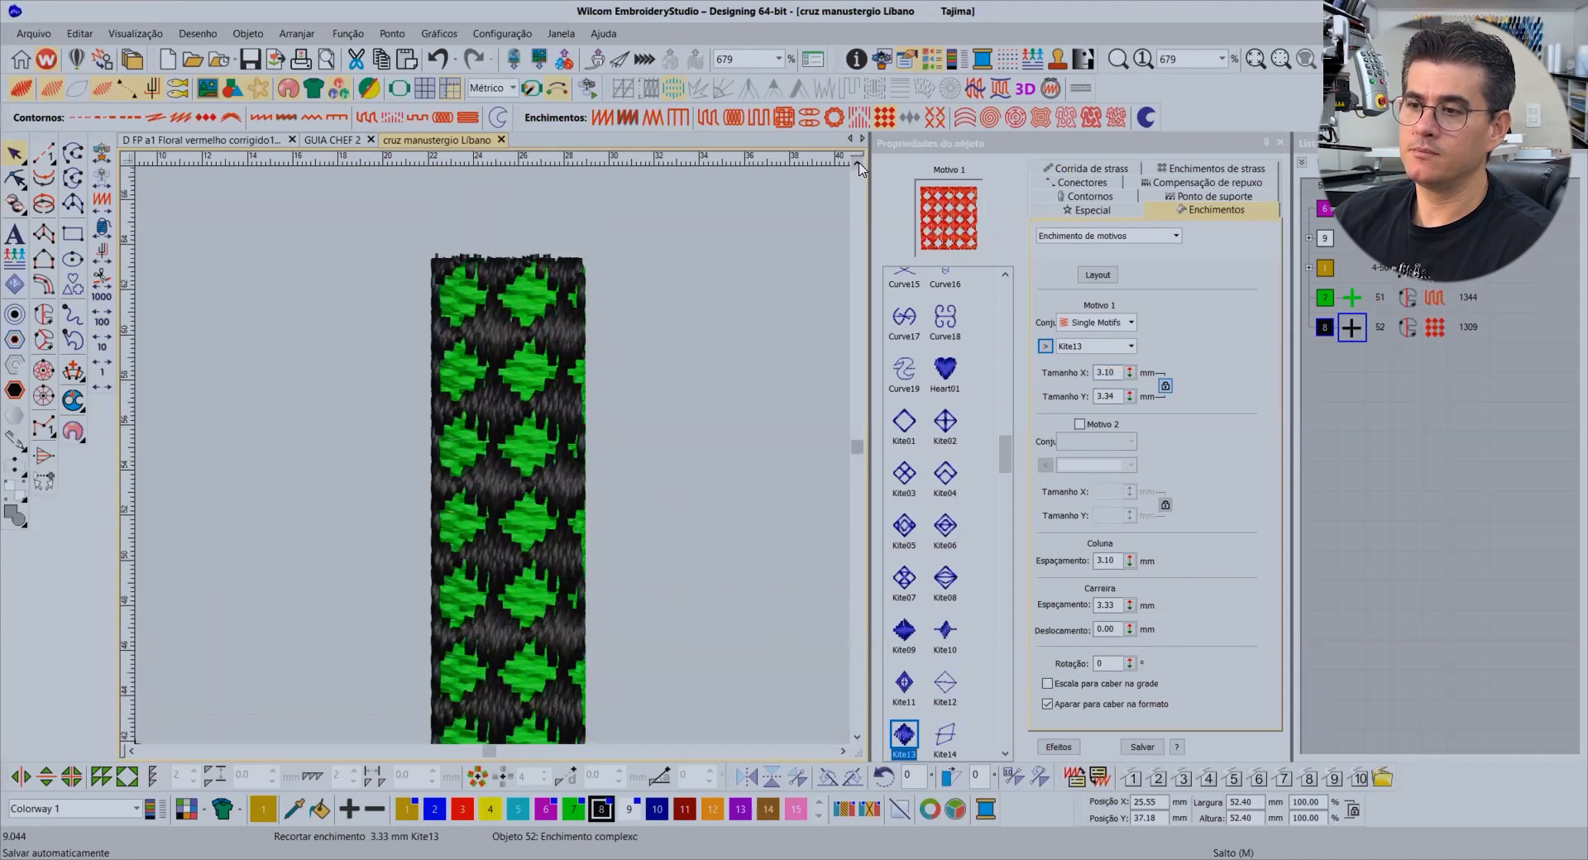
left_click(857, 739)
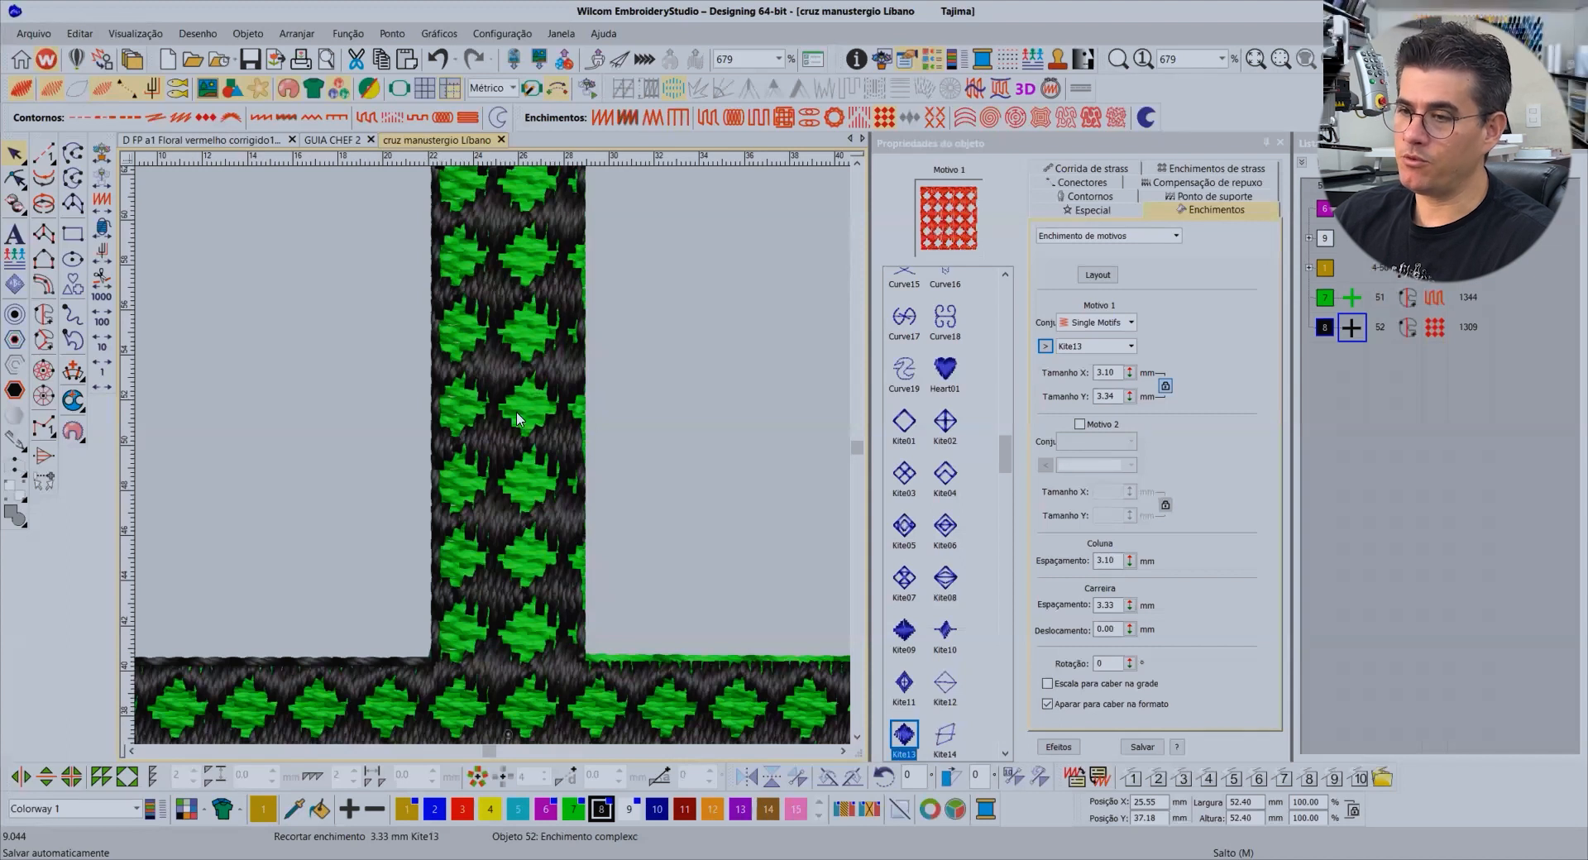
scroll(493, 454, "down", 2)
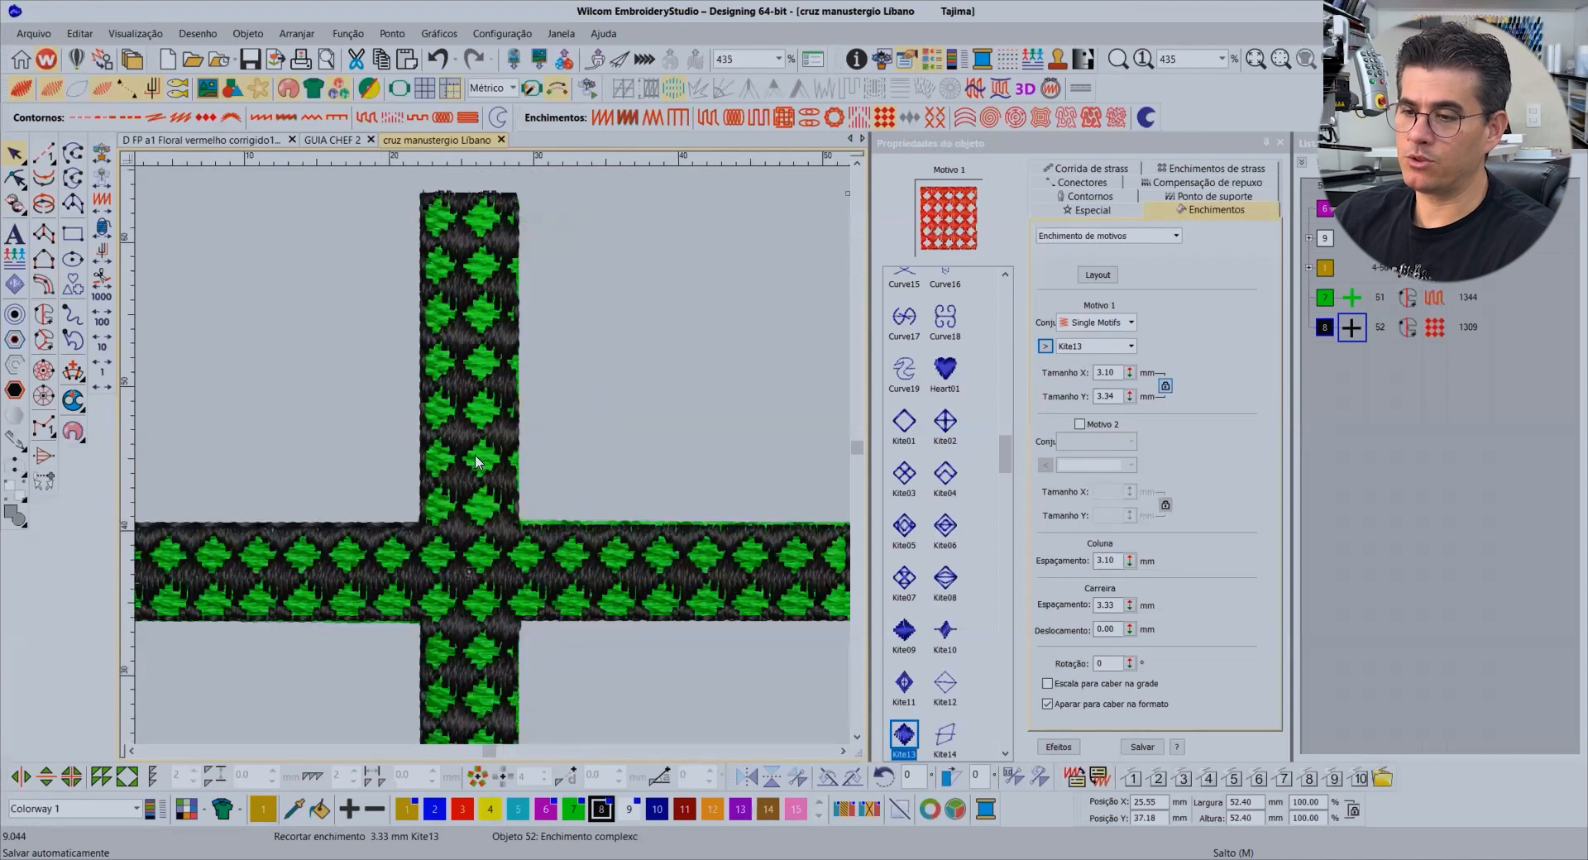
Try motif X sizes of 3.20 and 3.30 mm on the black cross, entering 3.44 mm for the Y size in between
left_click_drag(1118, 372, 1055, 379)
type("3.20")
key("Return")
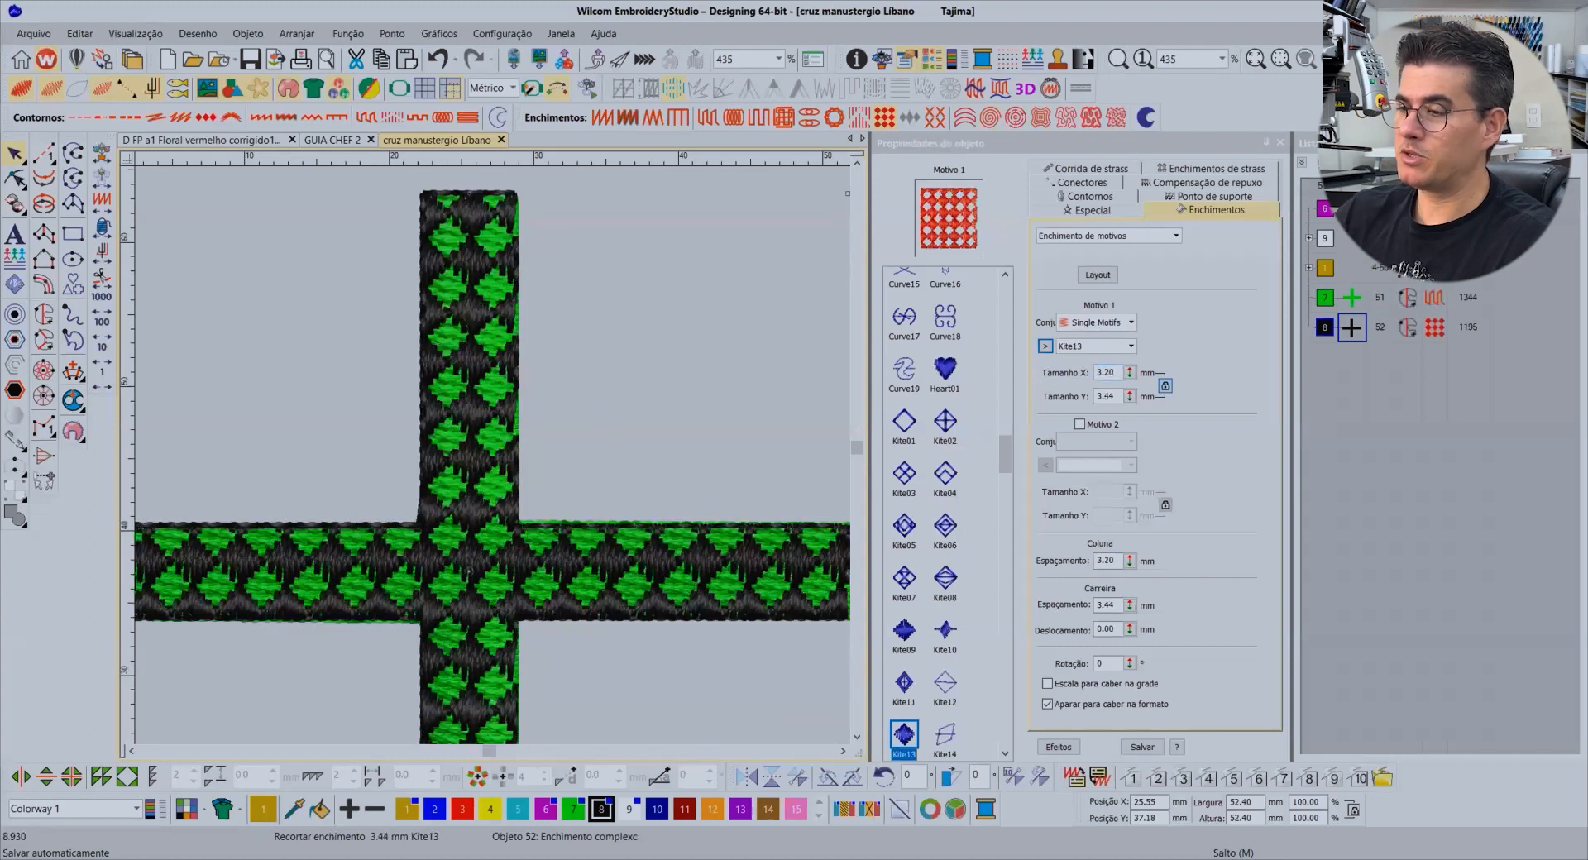
left_click_drag(1116, 396, 1073, 400)
type("3.")
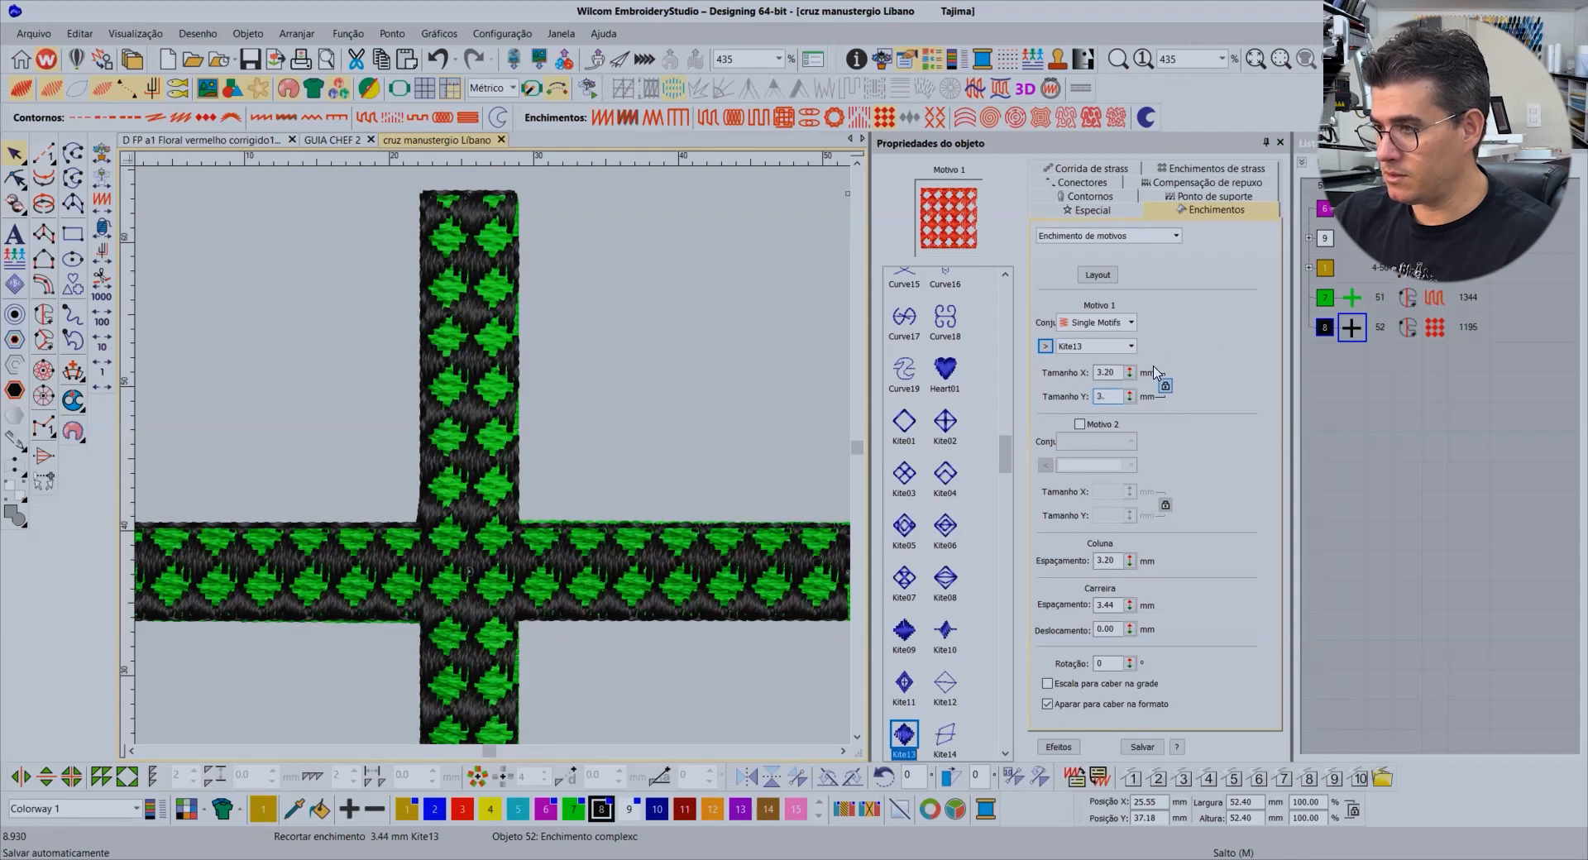
type("44")
key("Return")
left_click_drag(1116, 373, 1076, 374)
type("3.30")
key("Return")
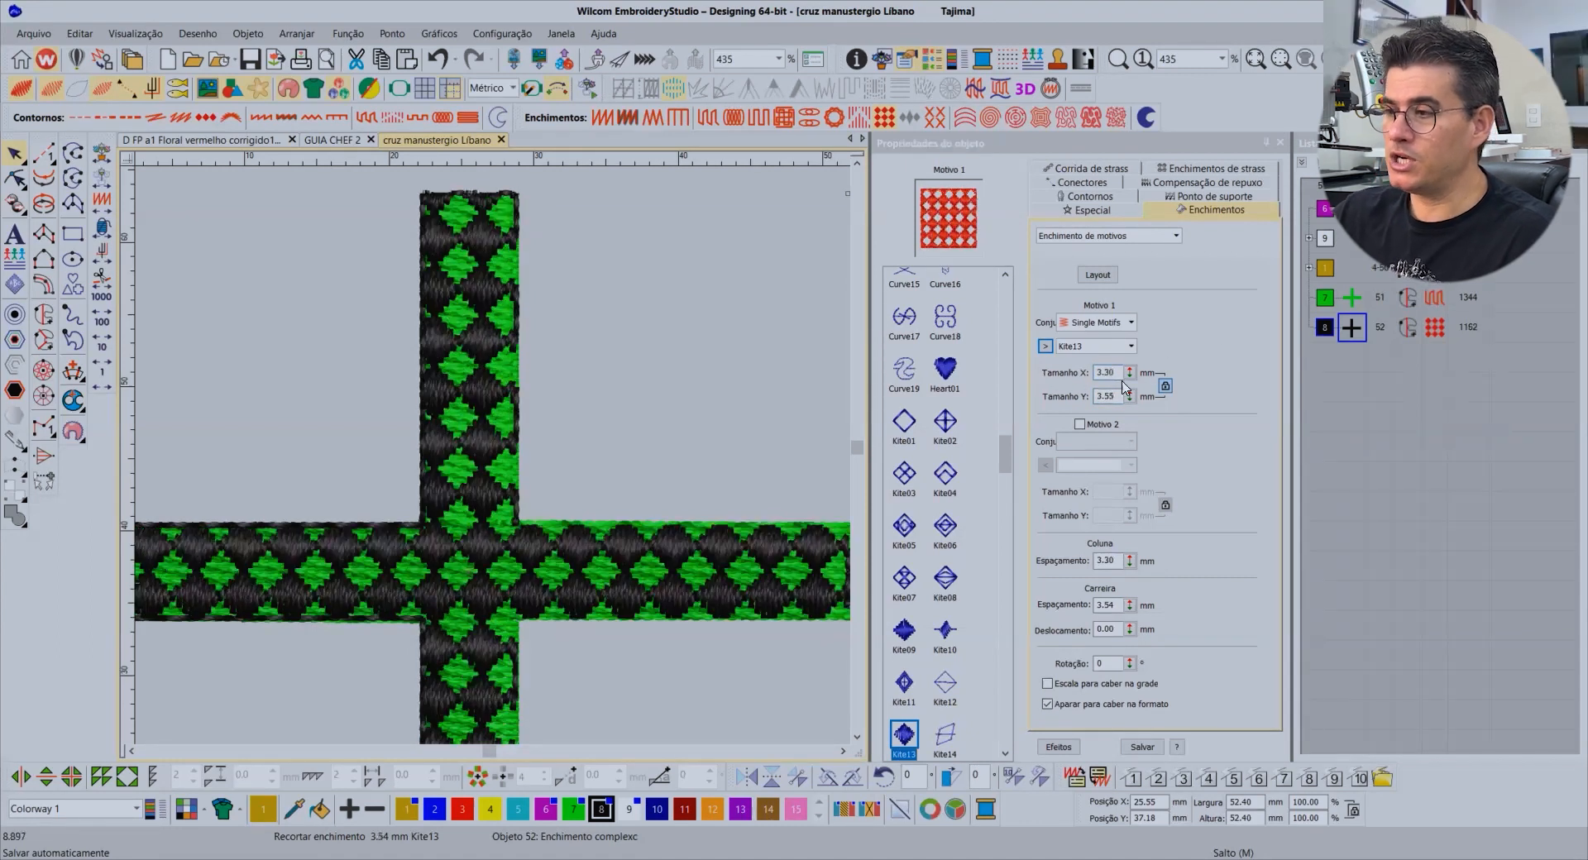
Set the X size of the black cross's Kite13 motif to 3.35 mm
double_click(1096, 371)
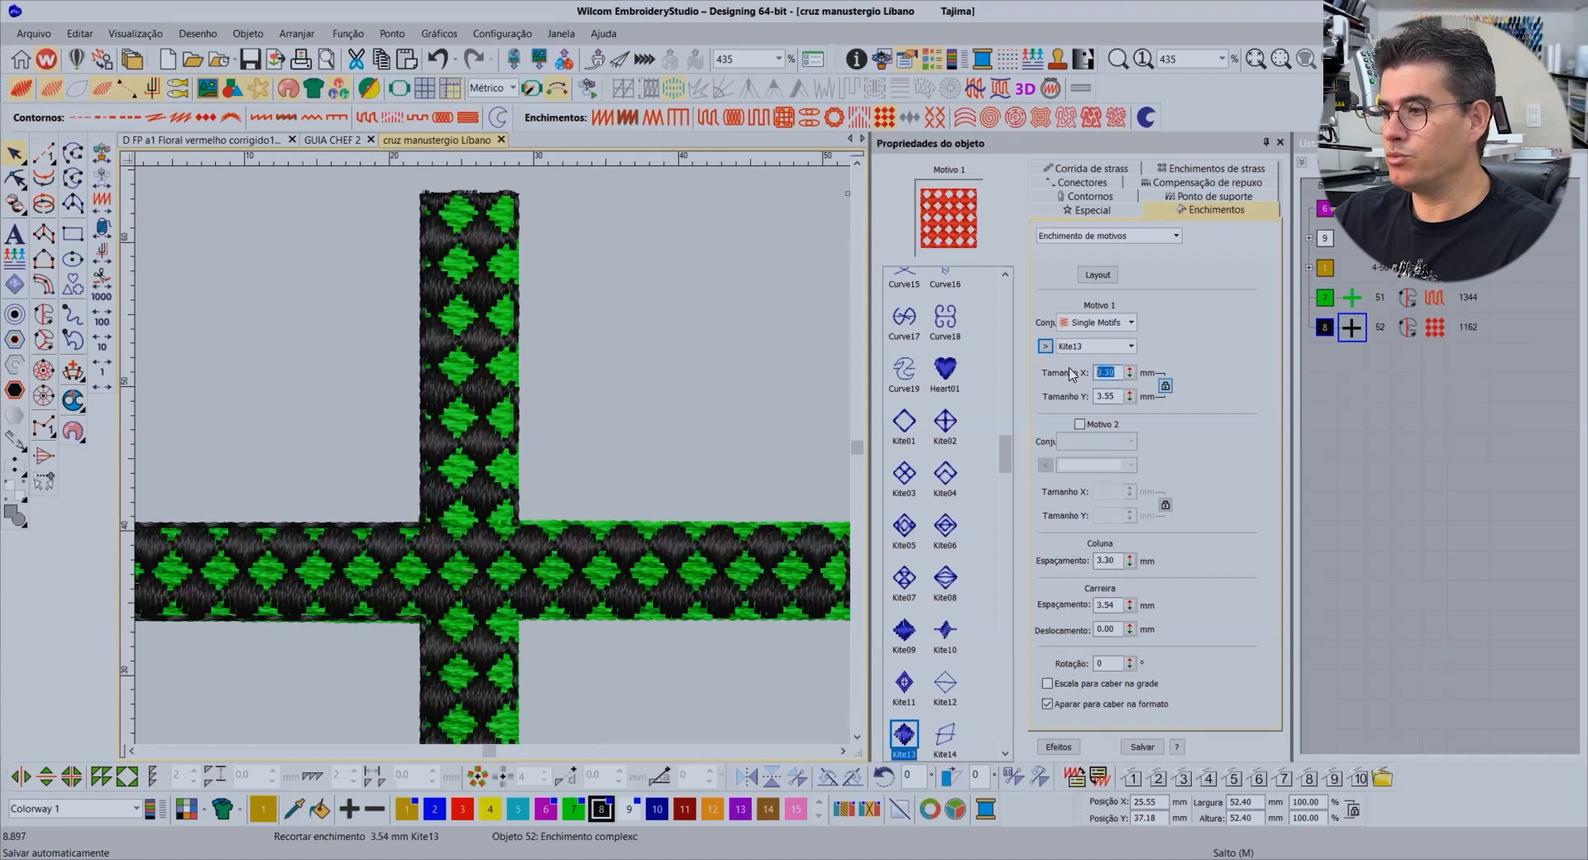
type("3.")
key("Return")
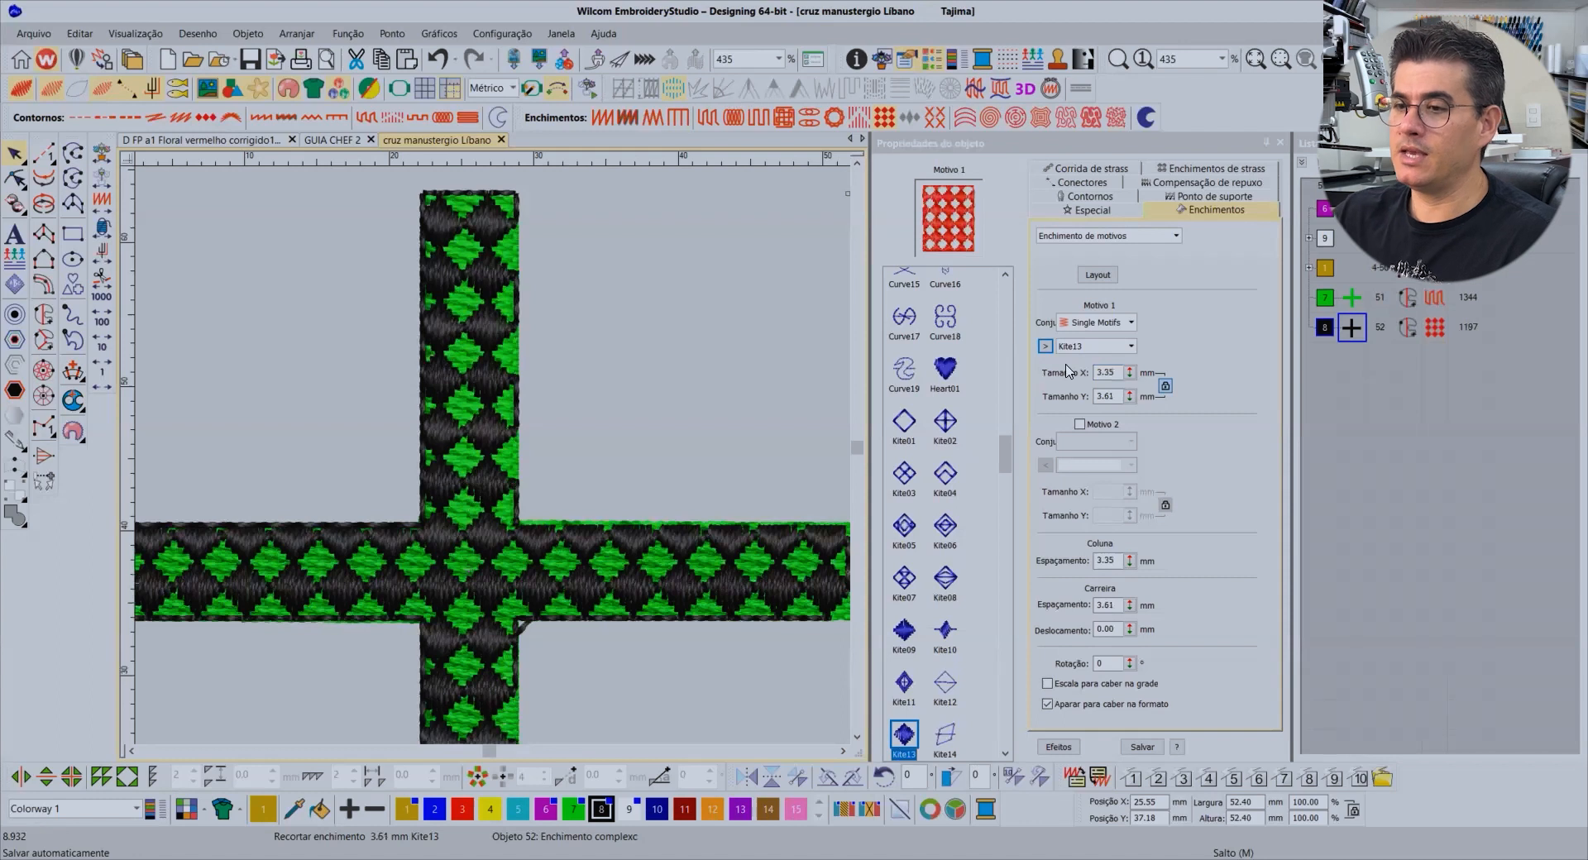
Try a column spacing of 3.40 mm on the black cross's Kite13 motif fill, and undo the change
scroll(503, 488, "down", 1)
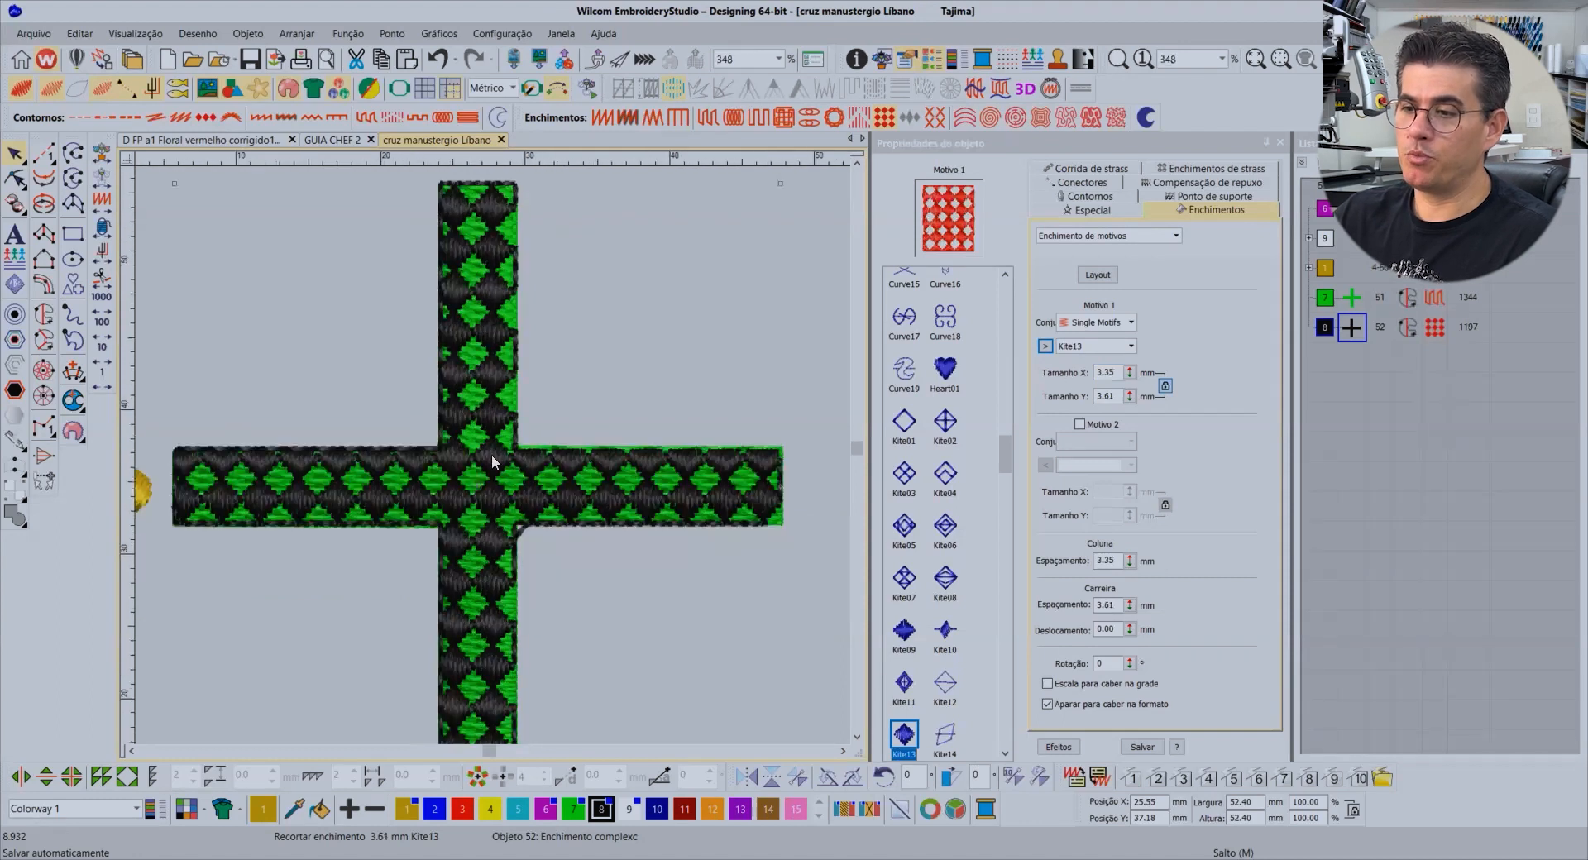
scroll(491, 454, "up", 1)
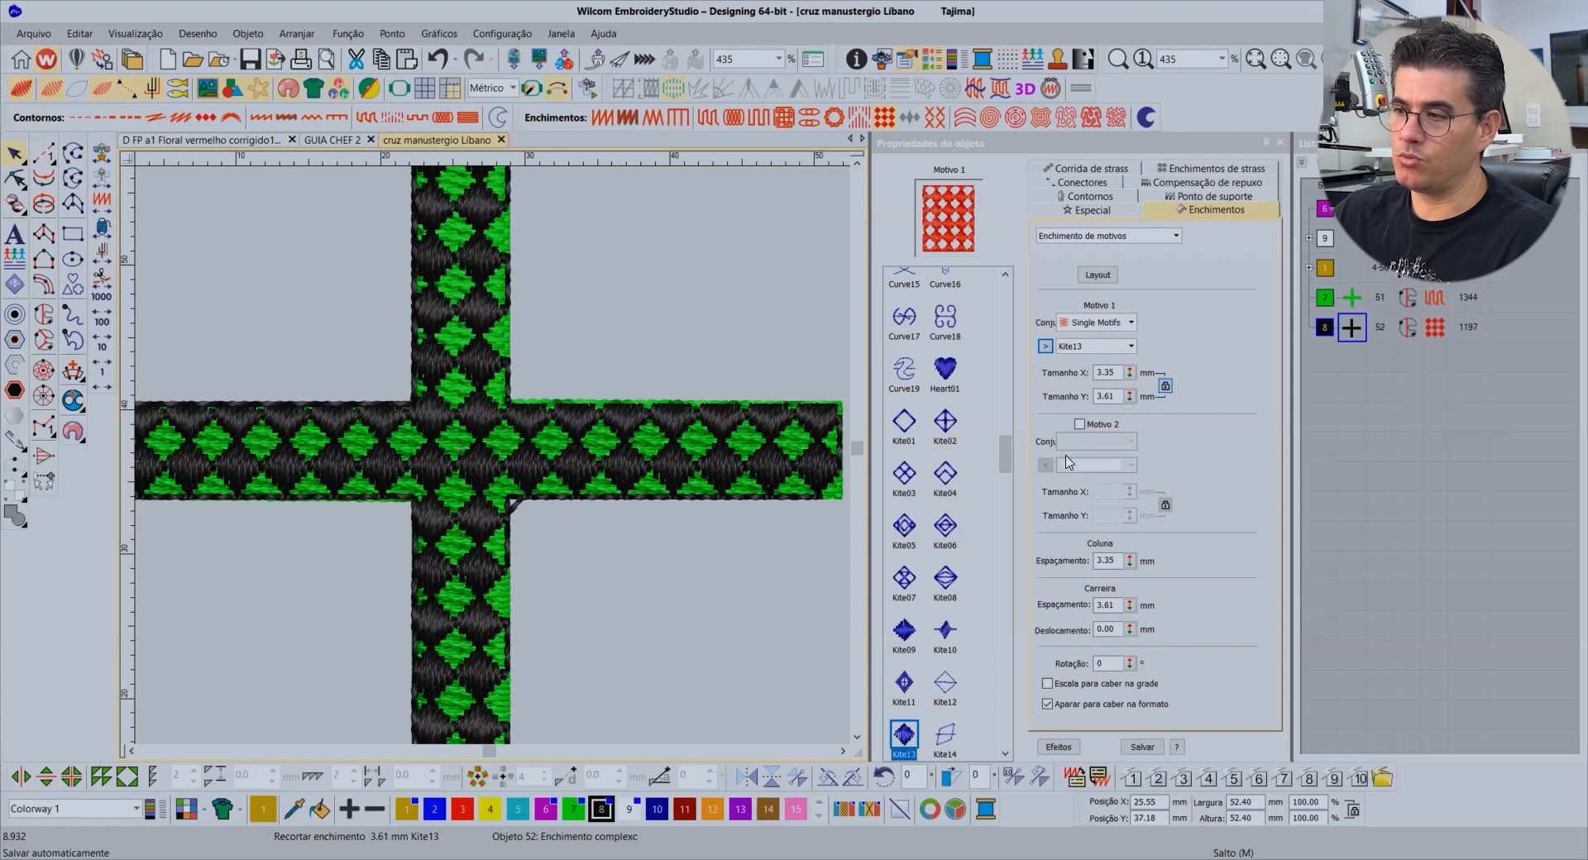
double_click(1106, 372)
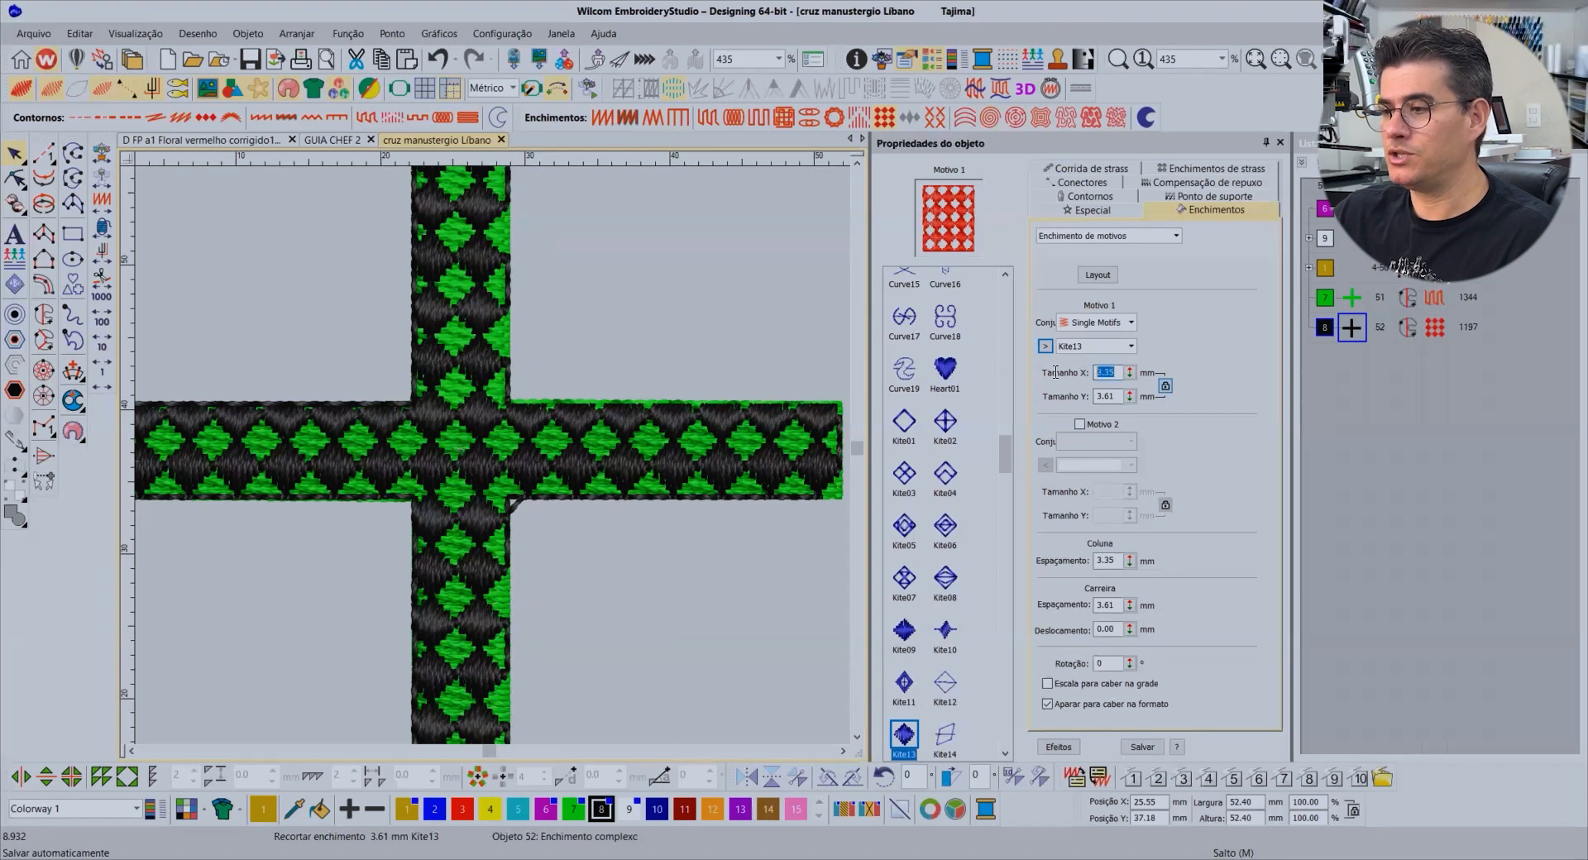
double_click(1107, 560)
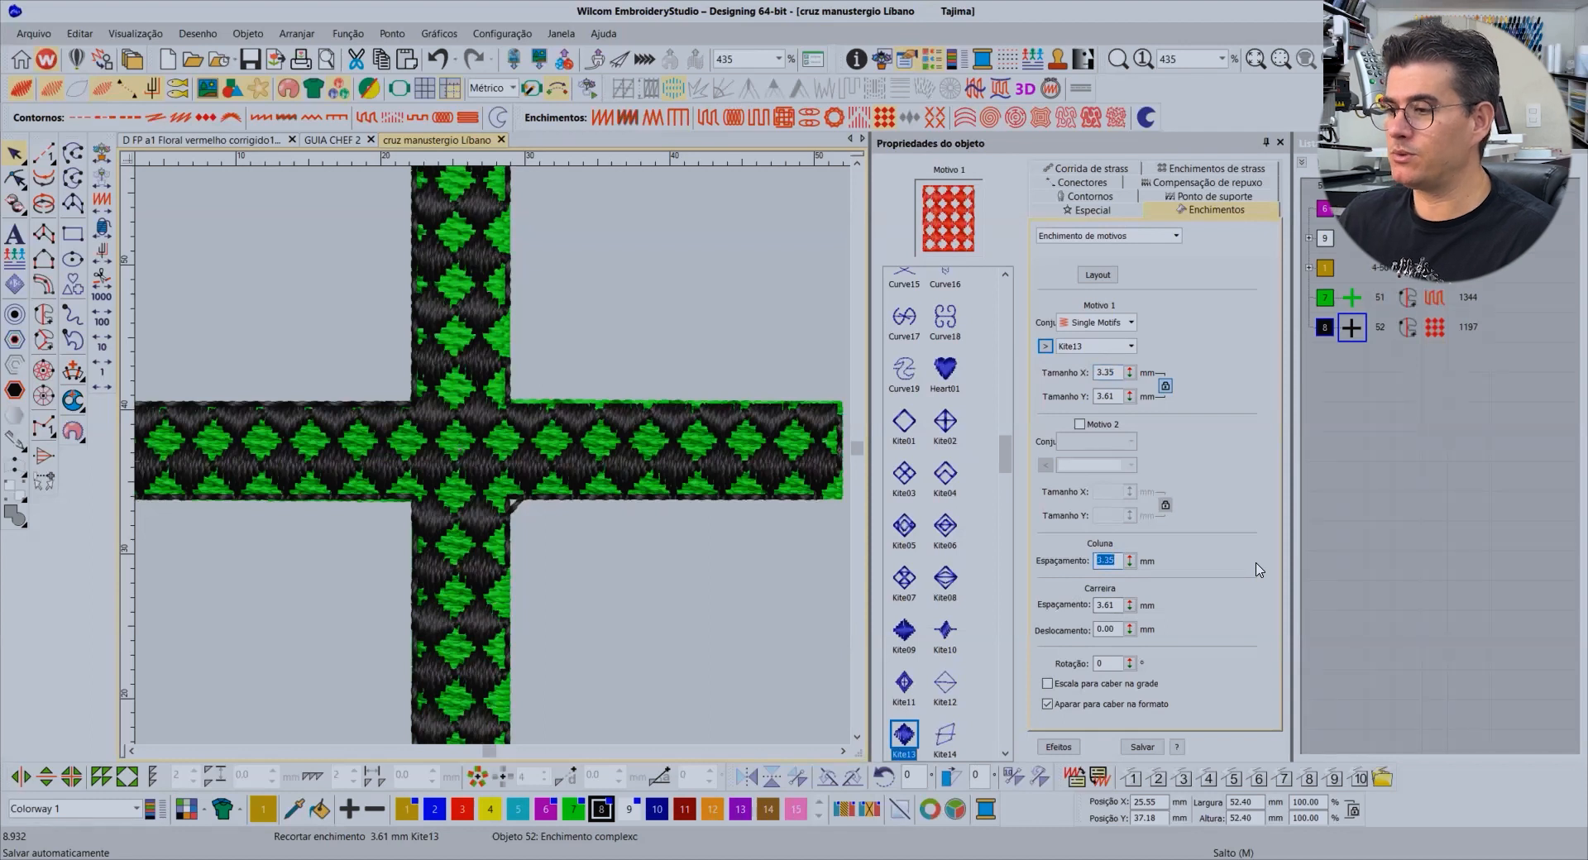
type("3")
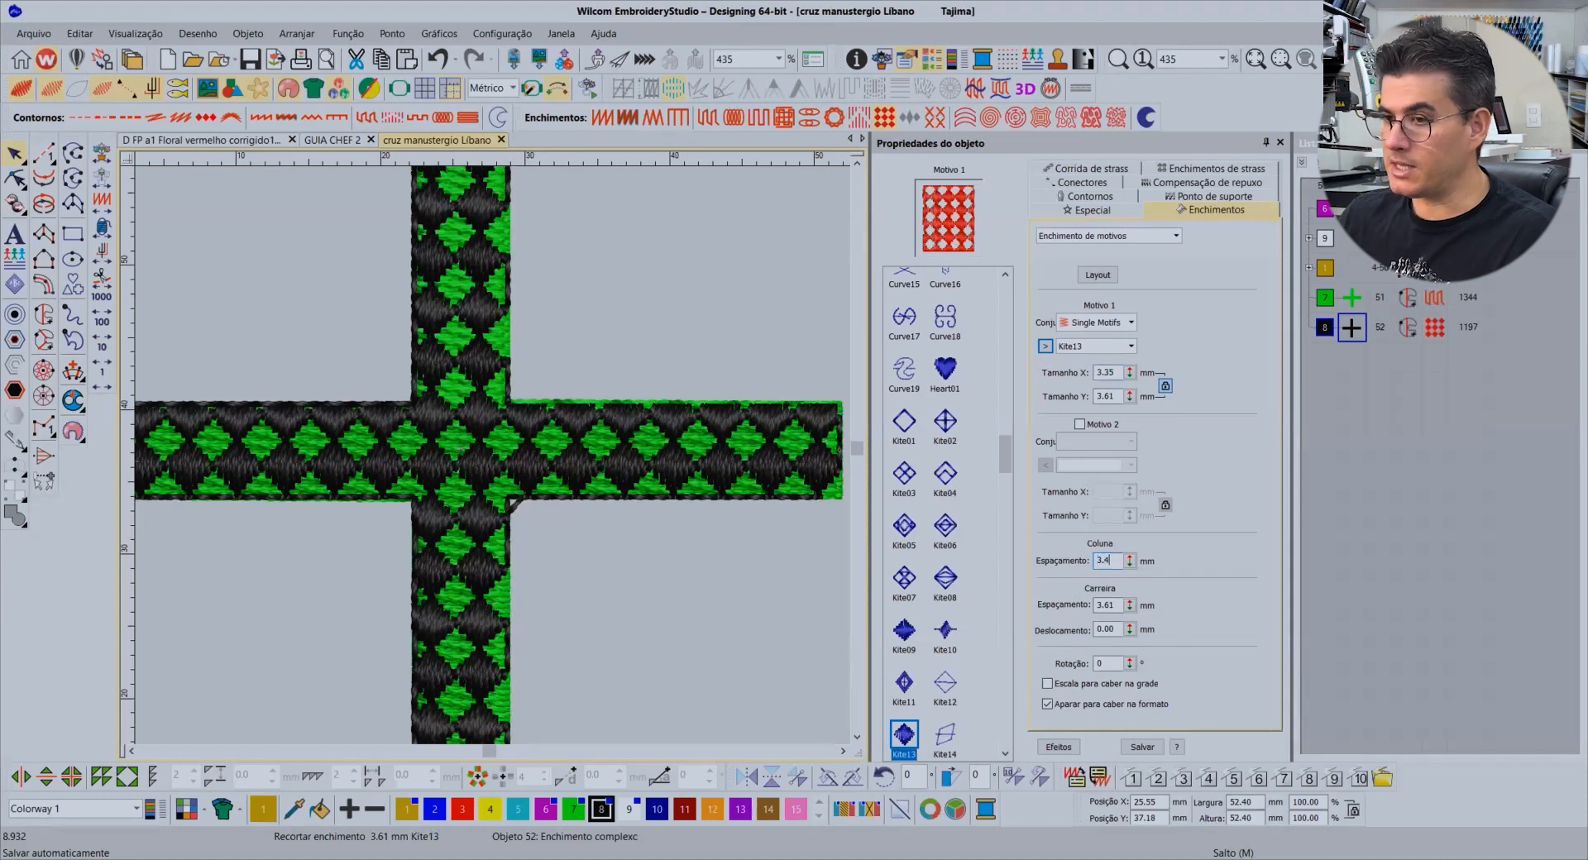
type(".4")
key("Return")
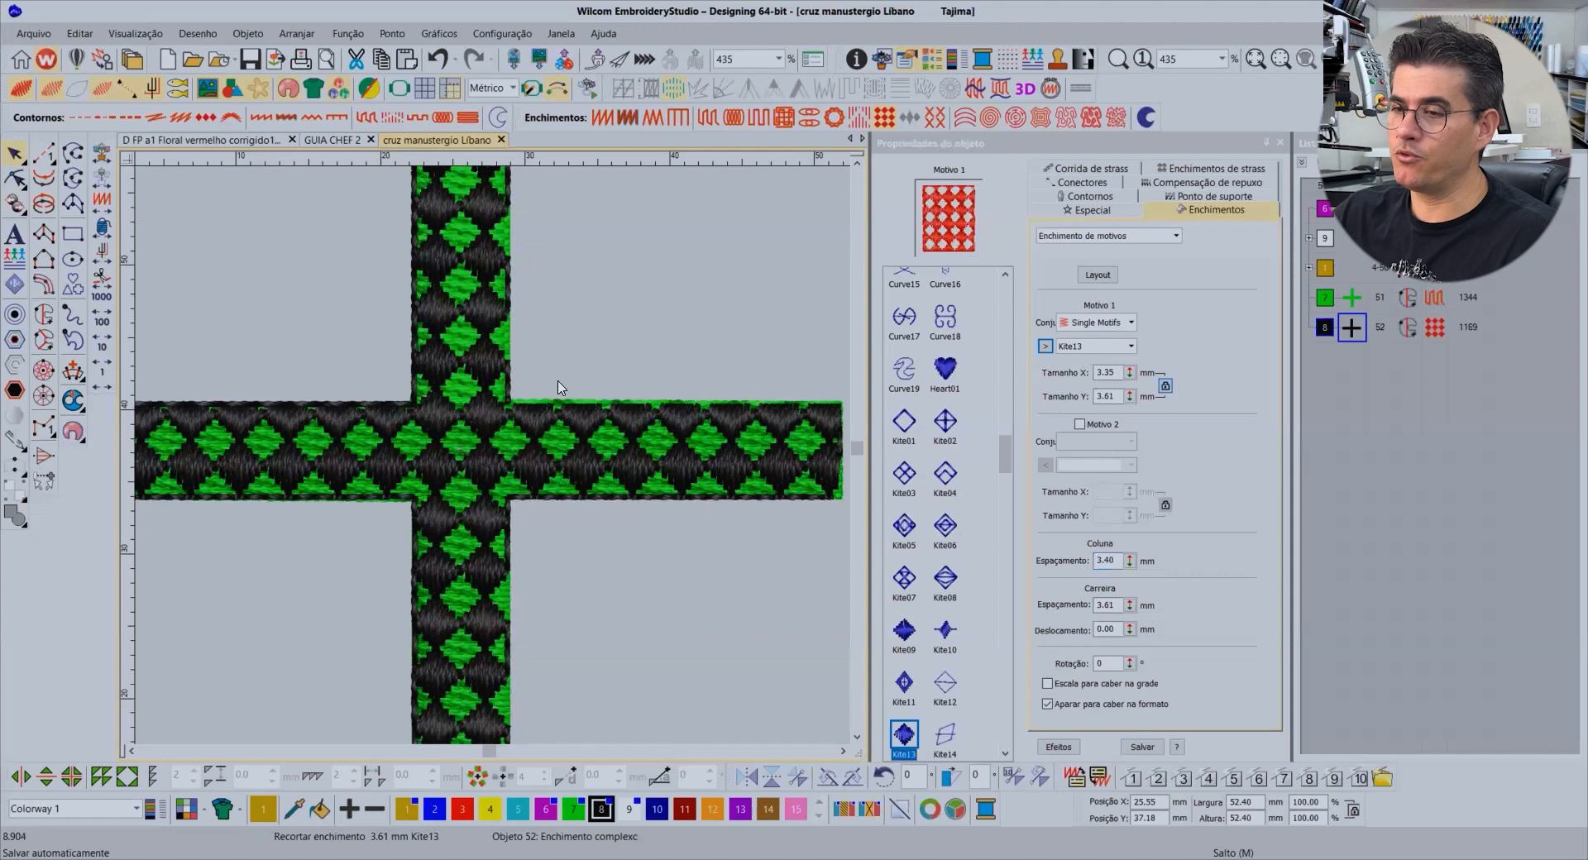
left_click(439, 61)
left_click(439, 60)
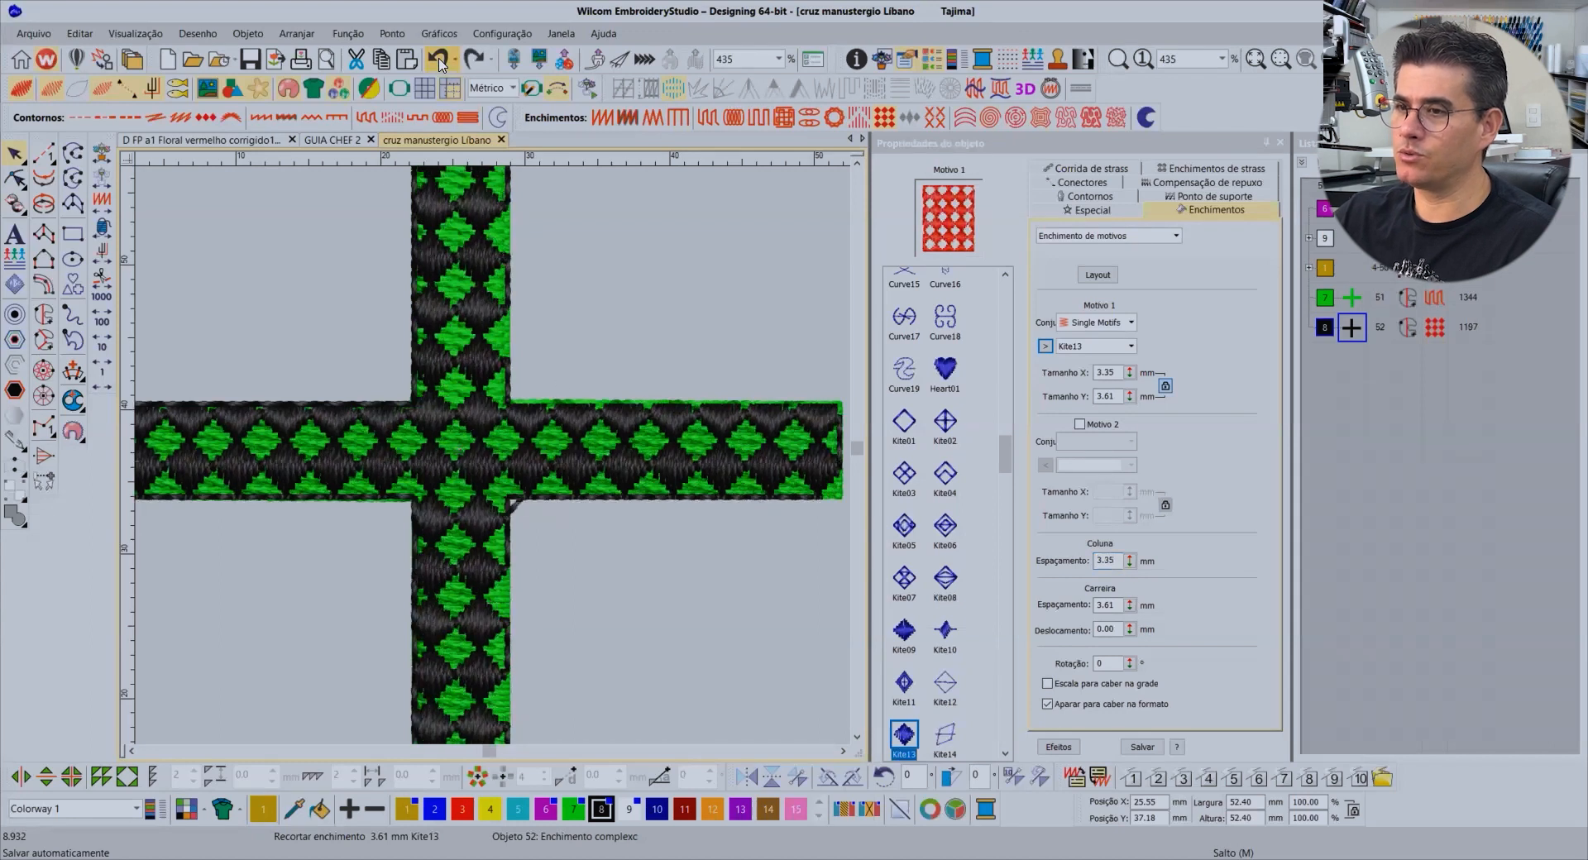
Set the column spacing of the black cross's motif fill to 3.40 mm and inspect the lower arm
left_click(1109, 372)
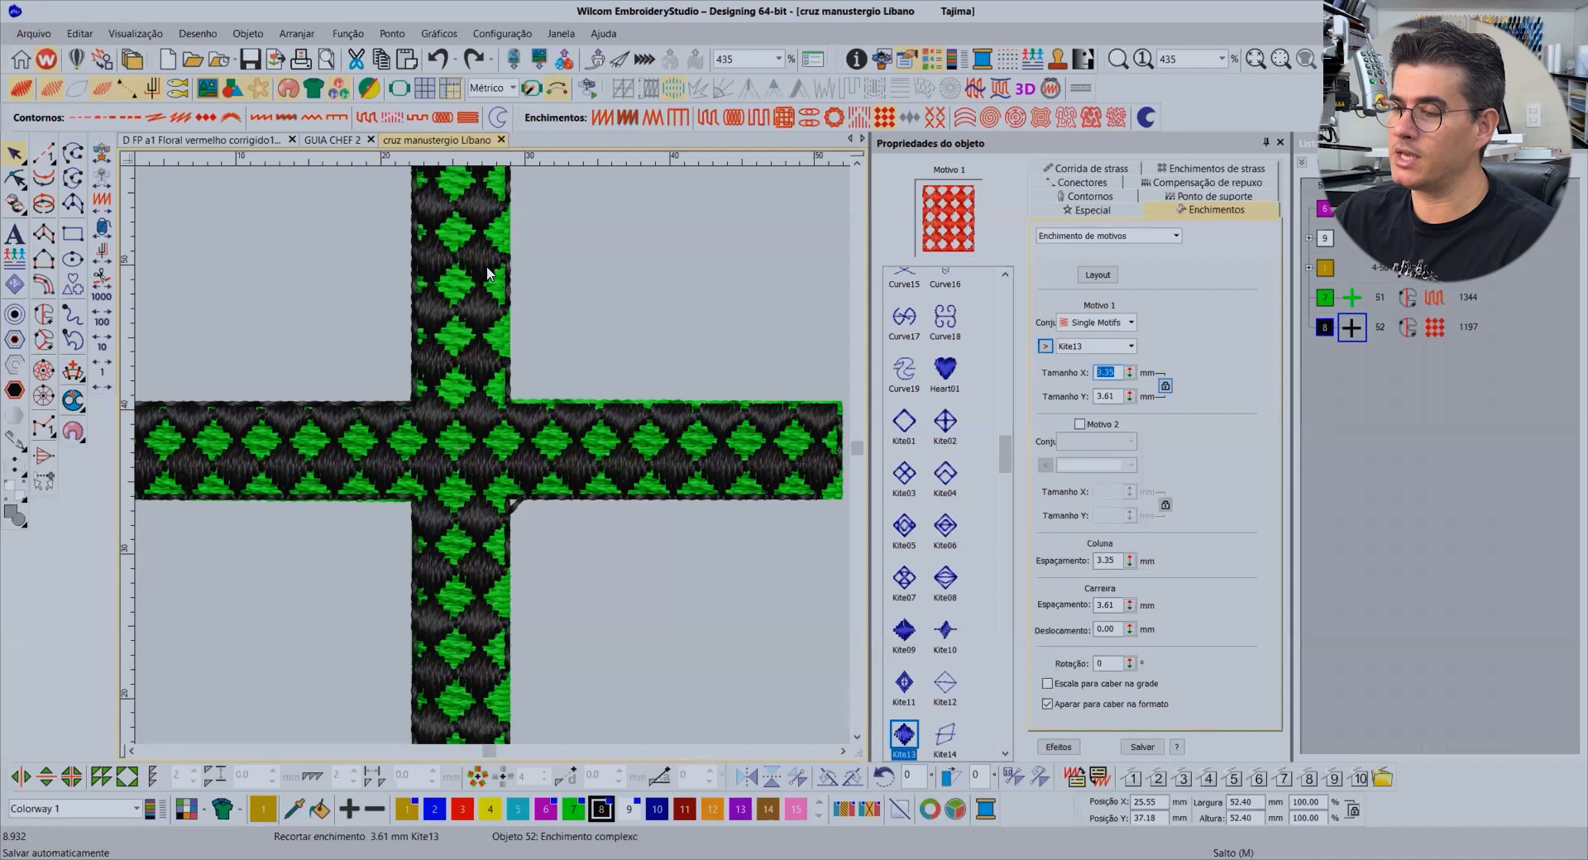
left_click(1106, 561)
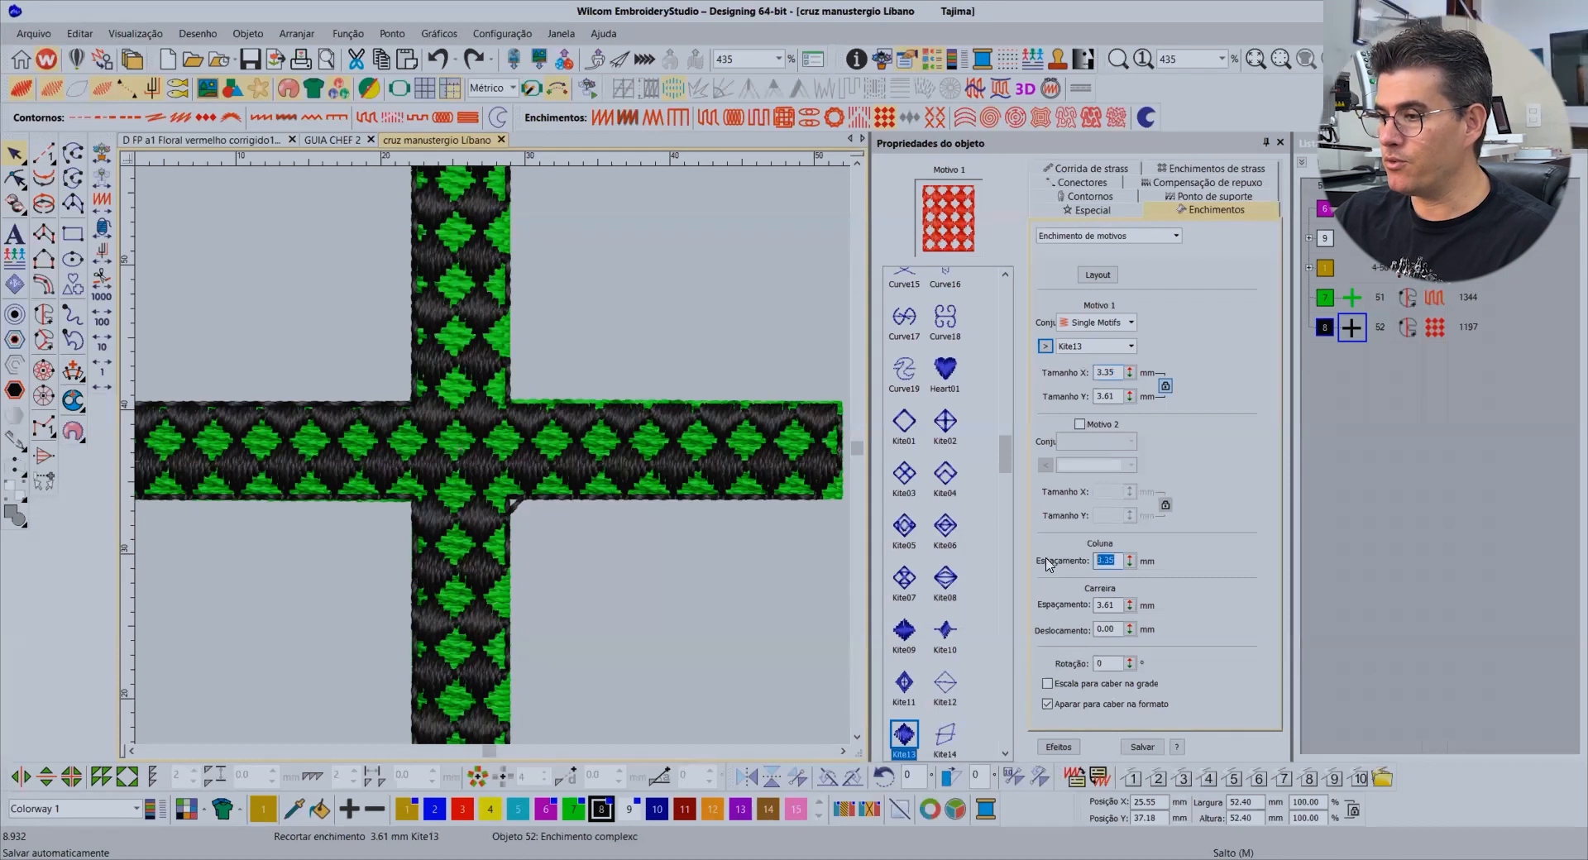
type("3.4")
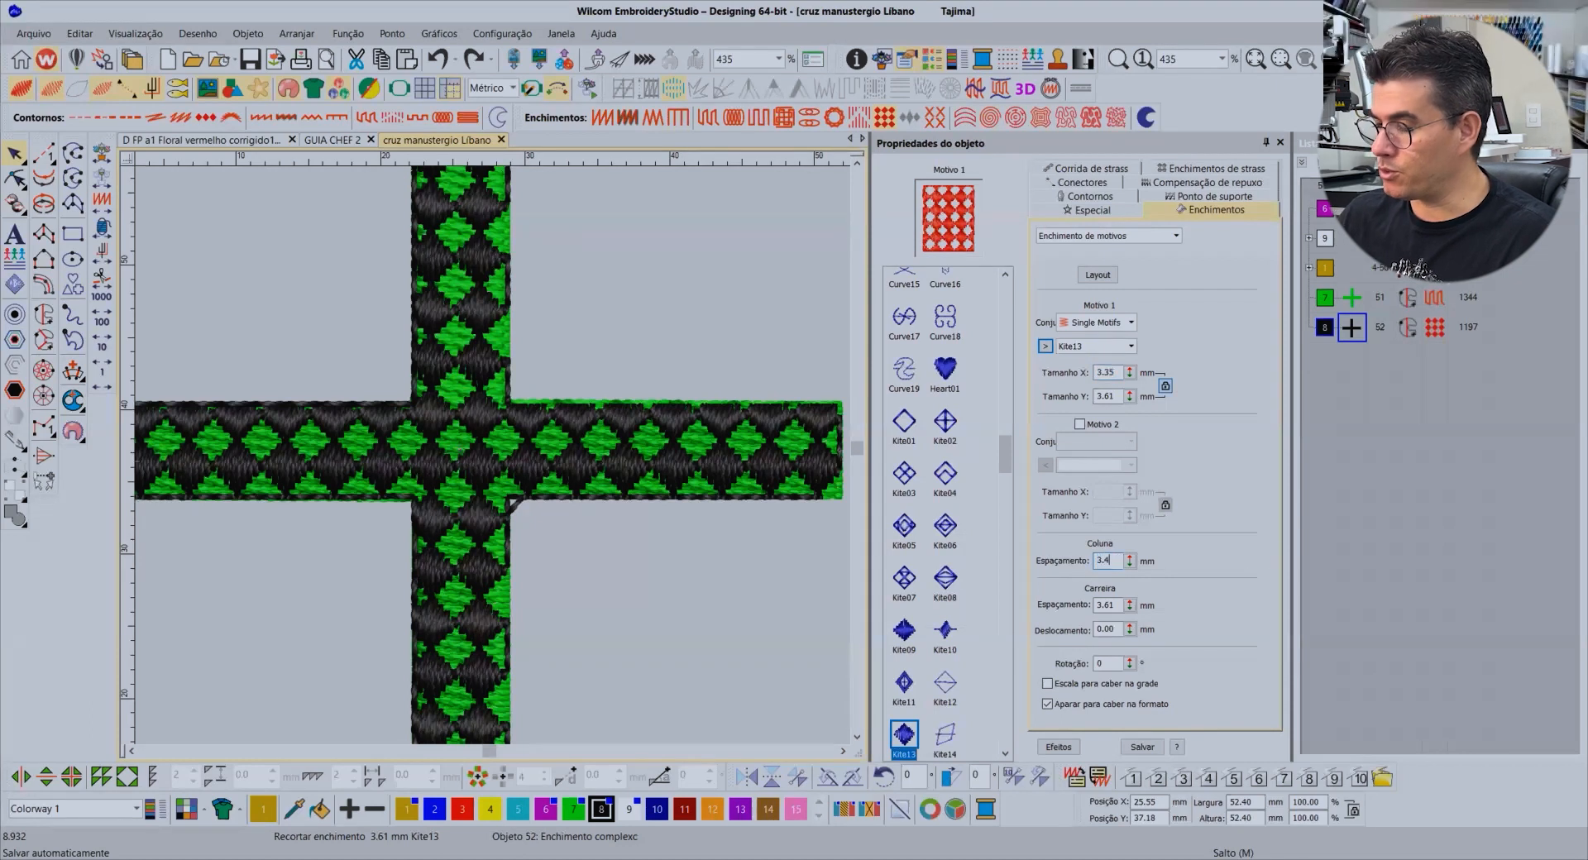
key("Return")
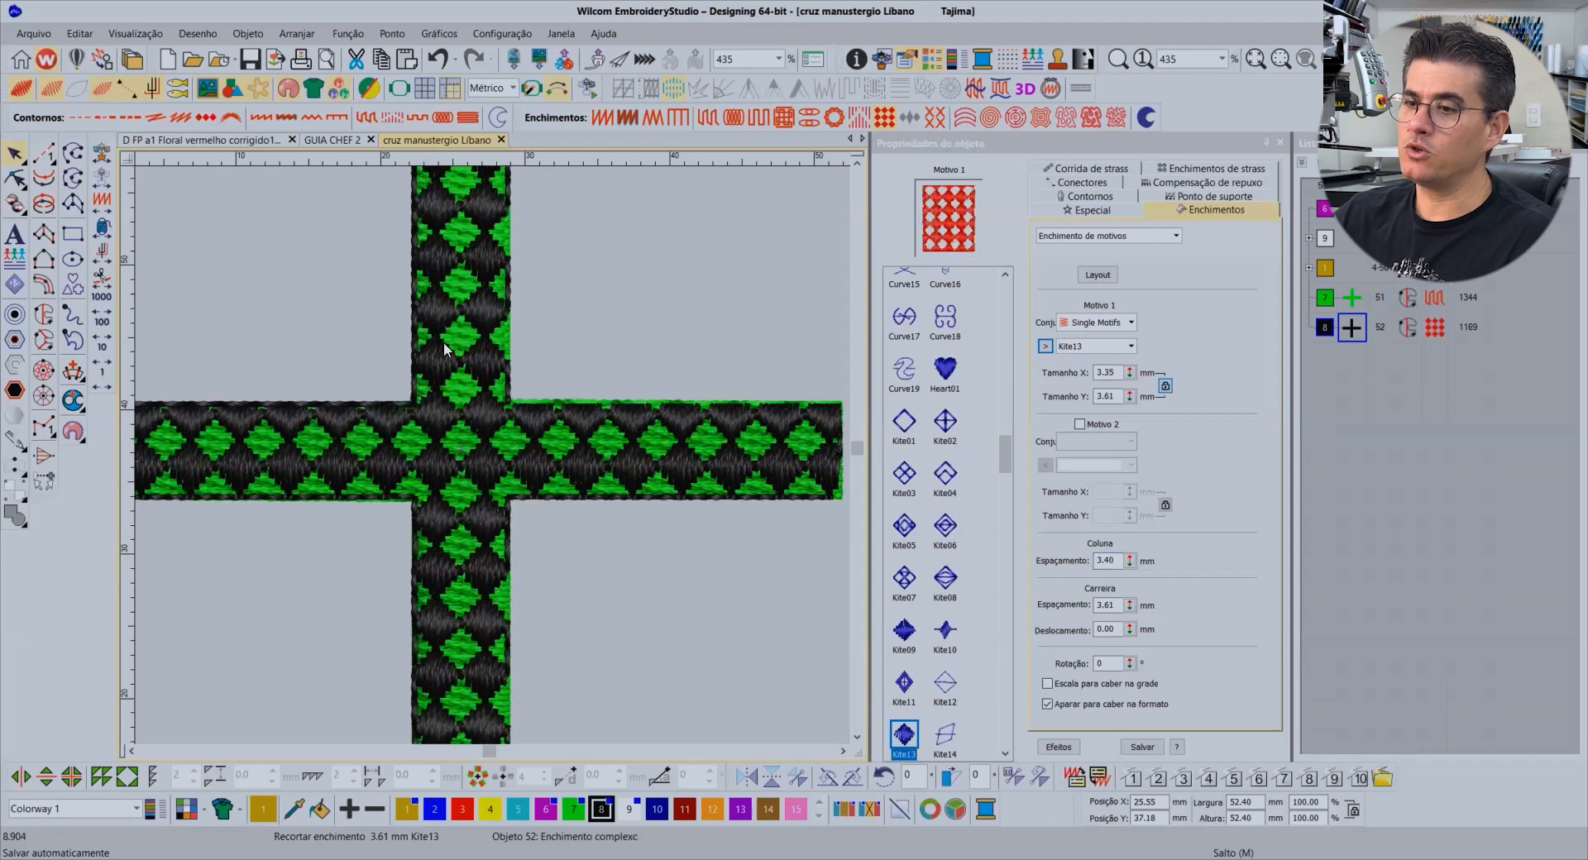
left_click(857, 739)
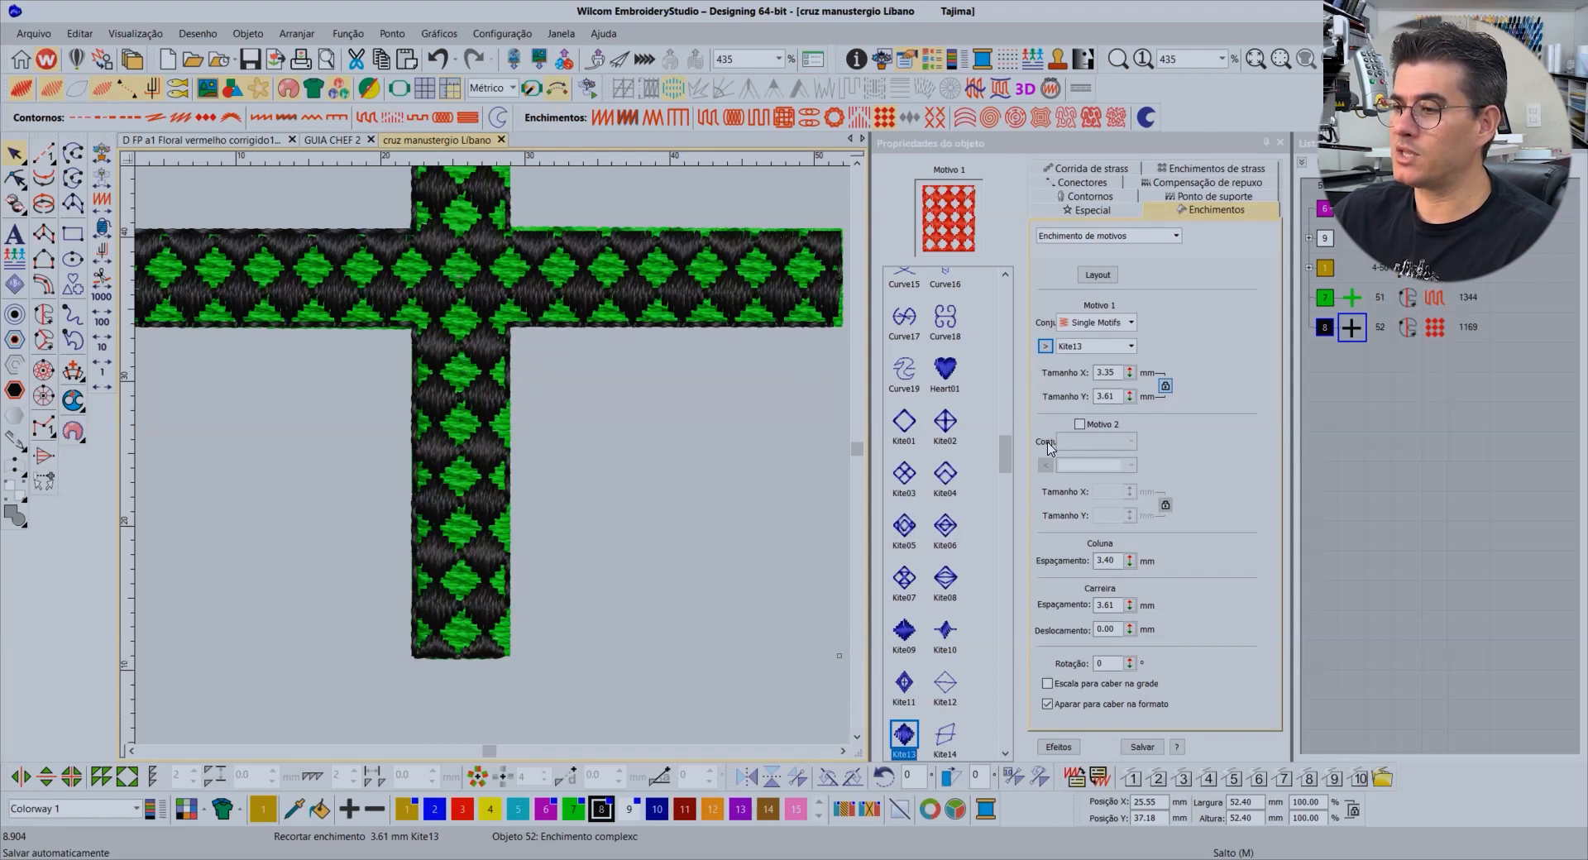
With motif proportions locked, try Kite13 X sizes of 4.55 and 2.45 mm on the black cross, undoing each change
left_click_drag(1117, 372, 1069, 373)
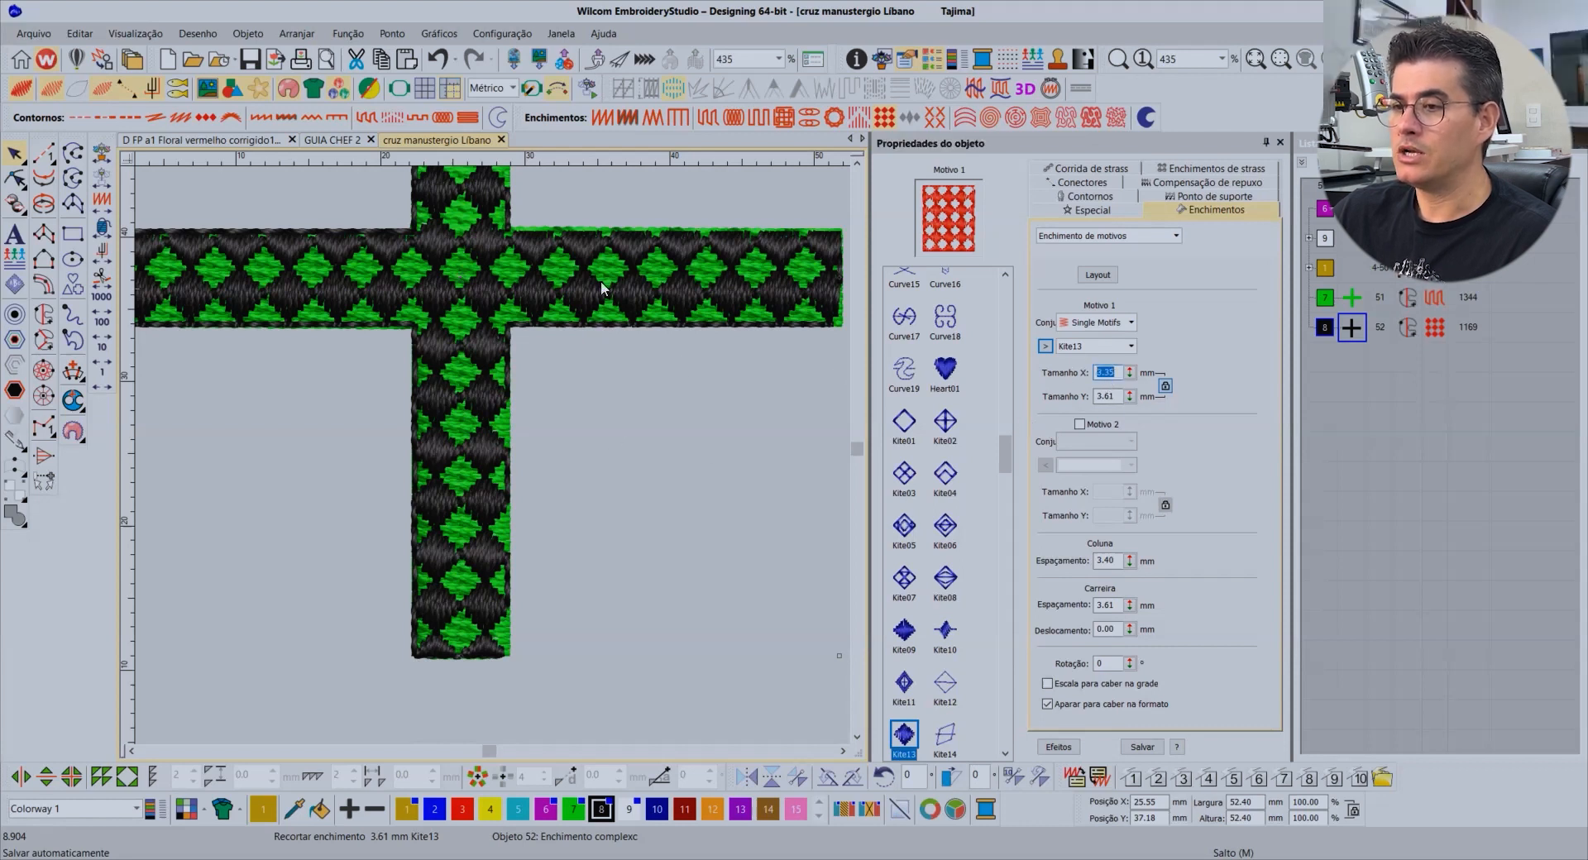
left_click(1111, 398)
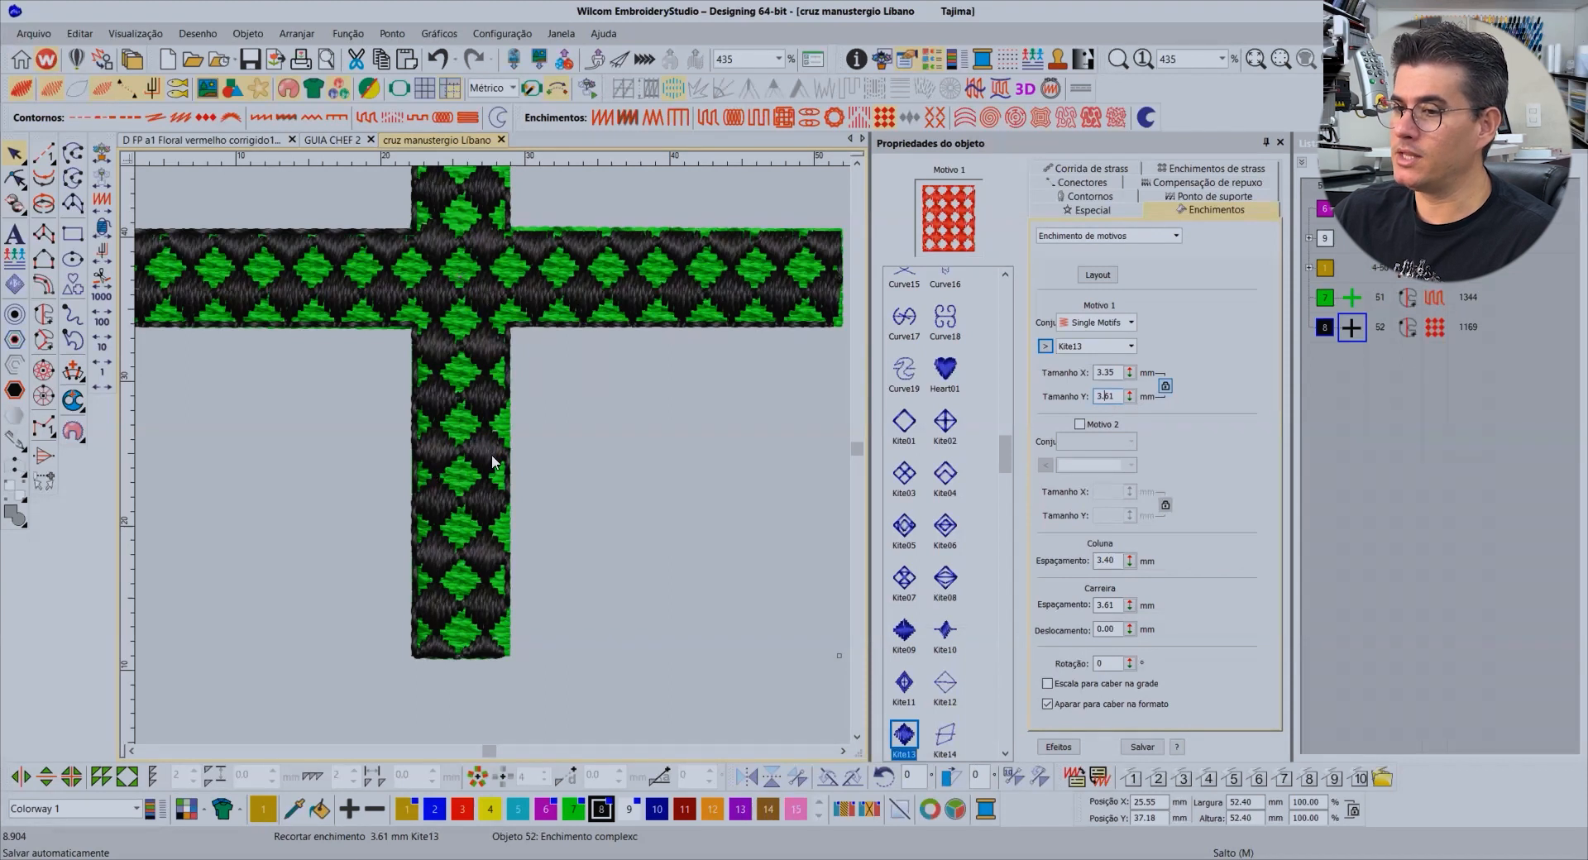
scroll(492, 459, "up", 2)
scroll(467, 451, "up", 2)
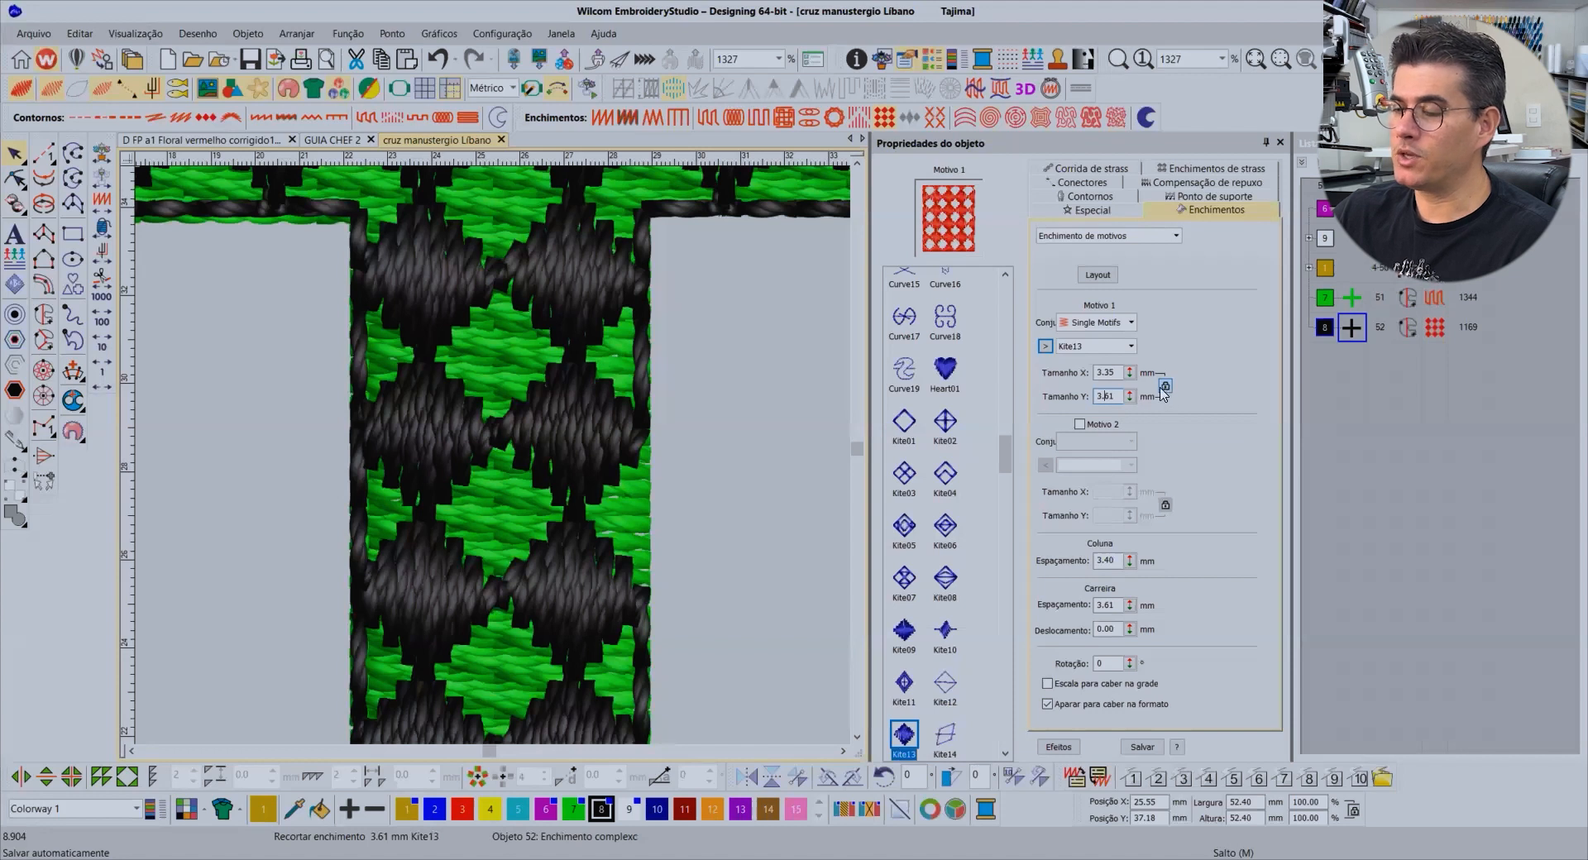
left_click(1130, 372)
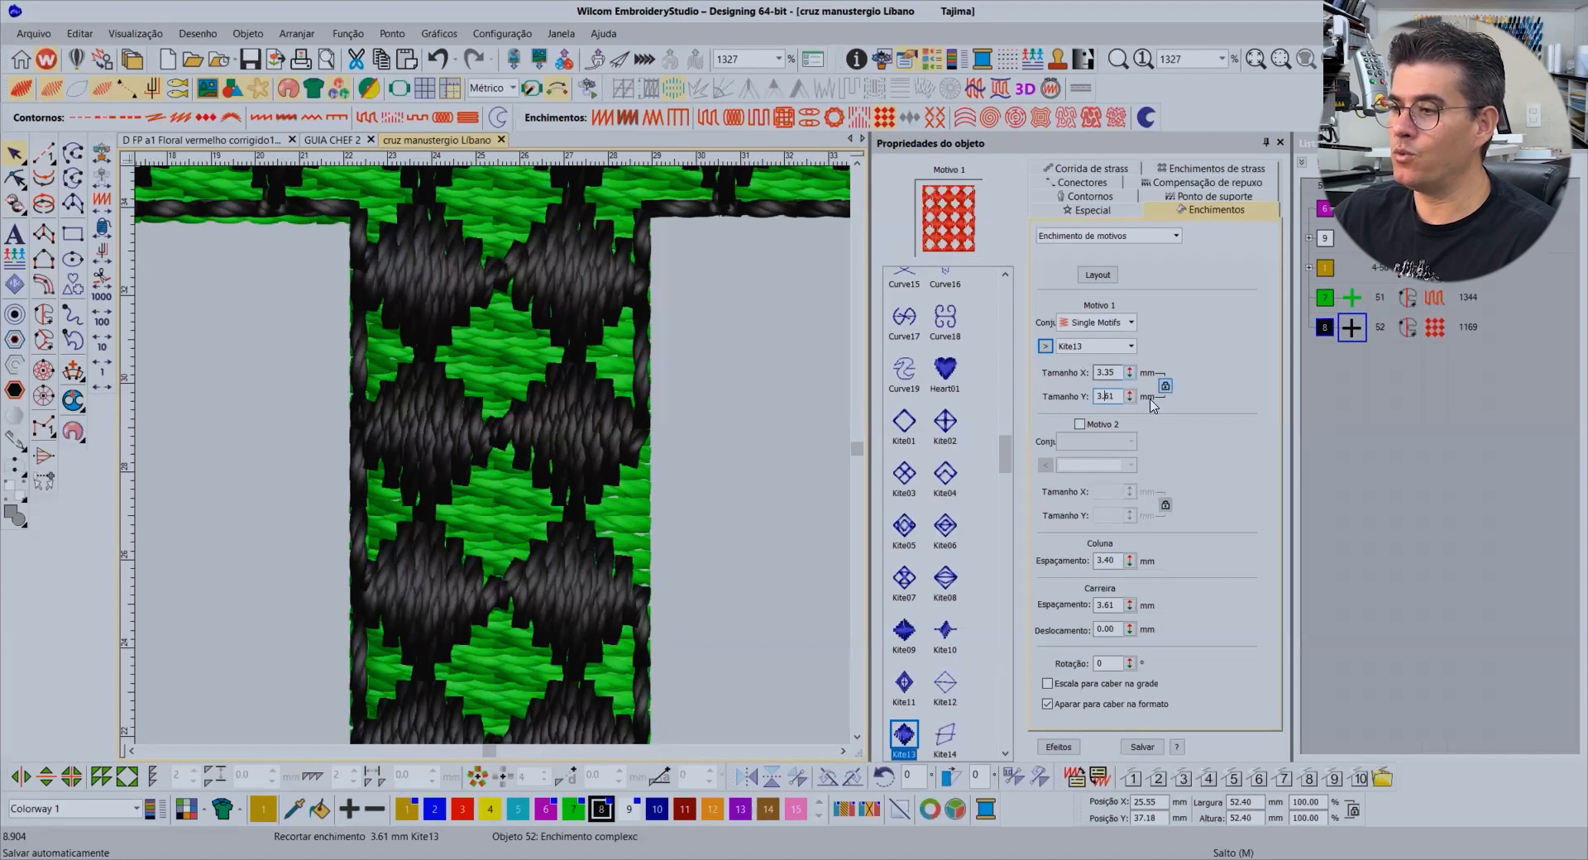
key("ctrl+z")
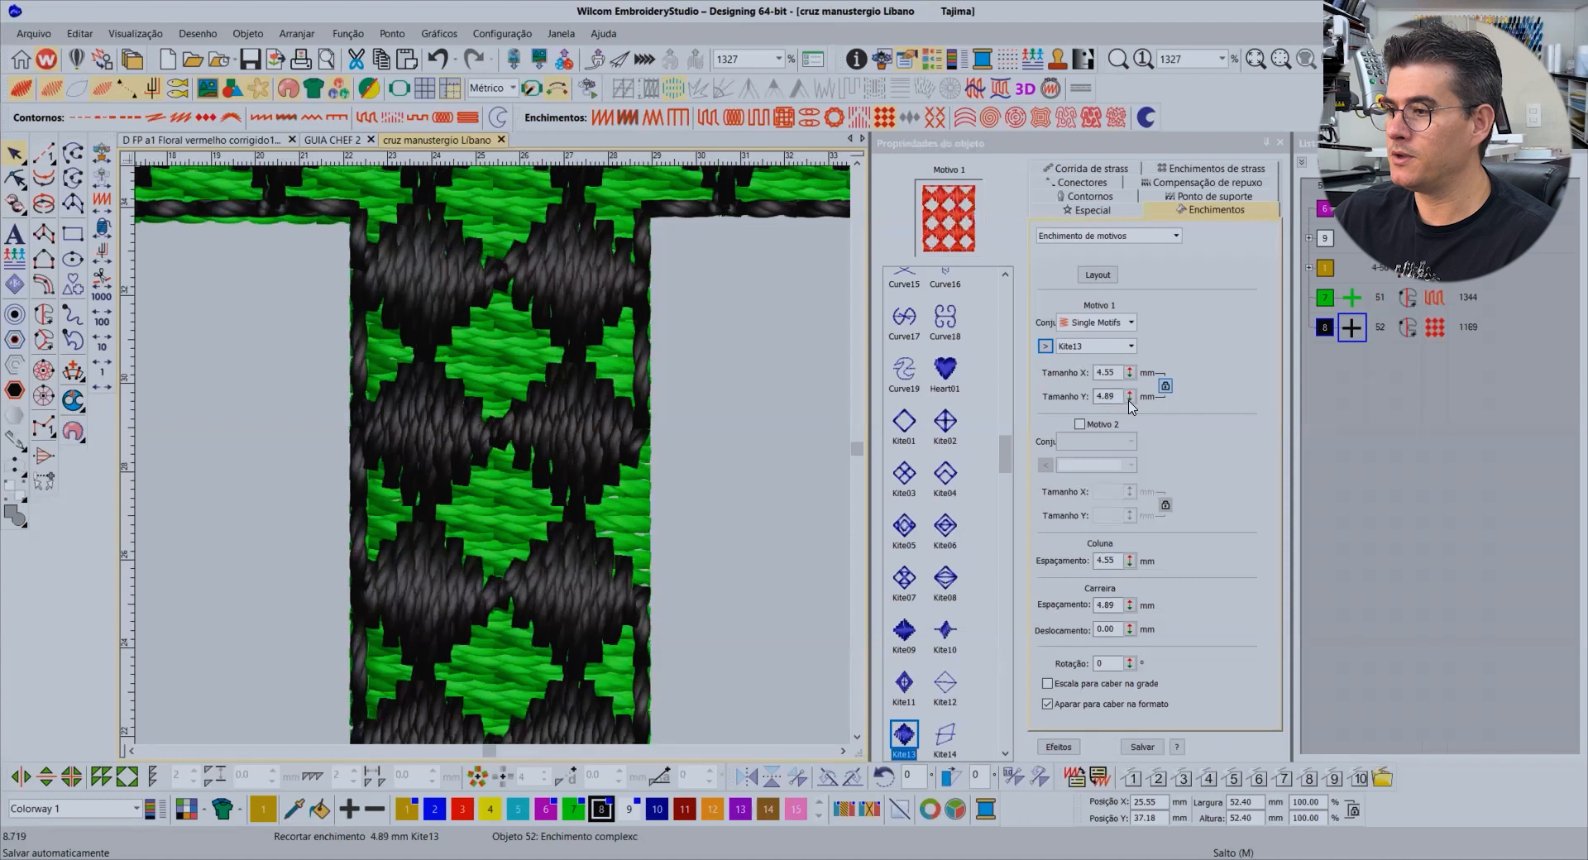
left_click_drag(1131, 379, 1056, 466)
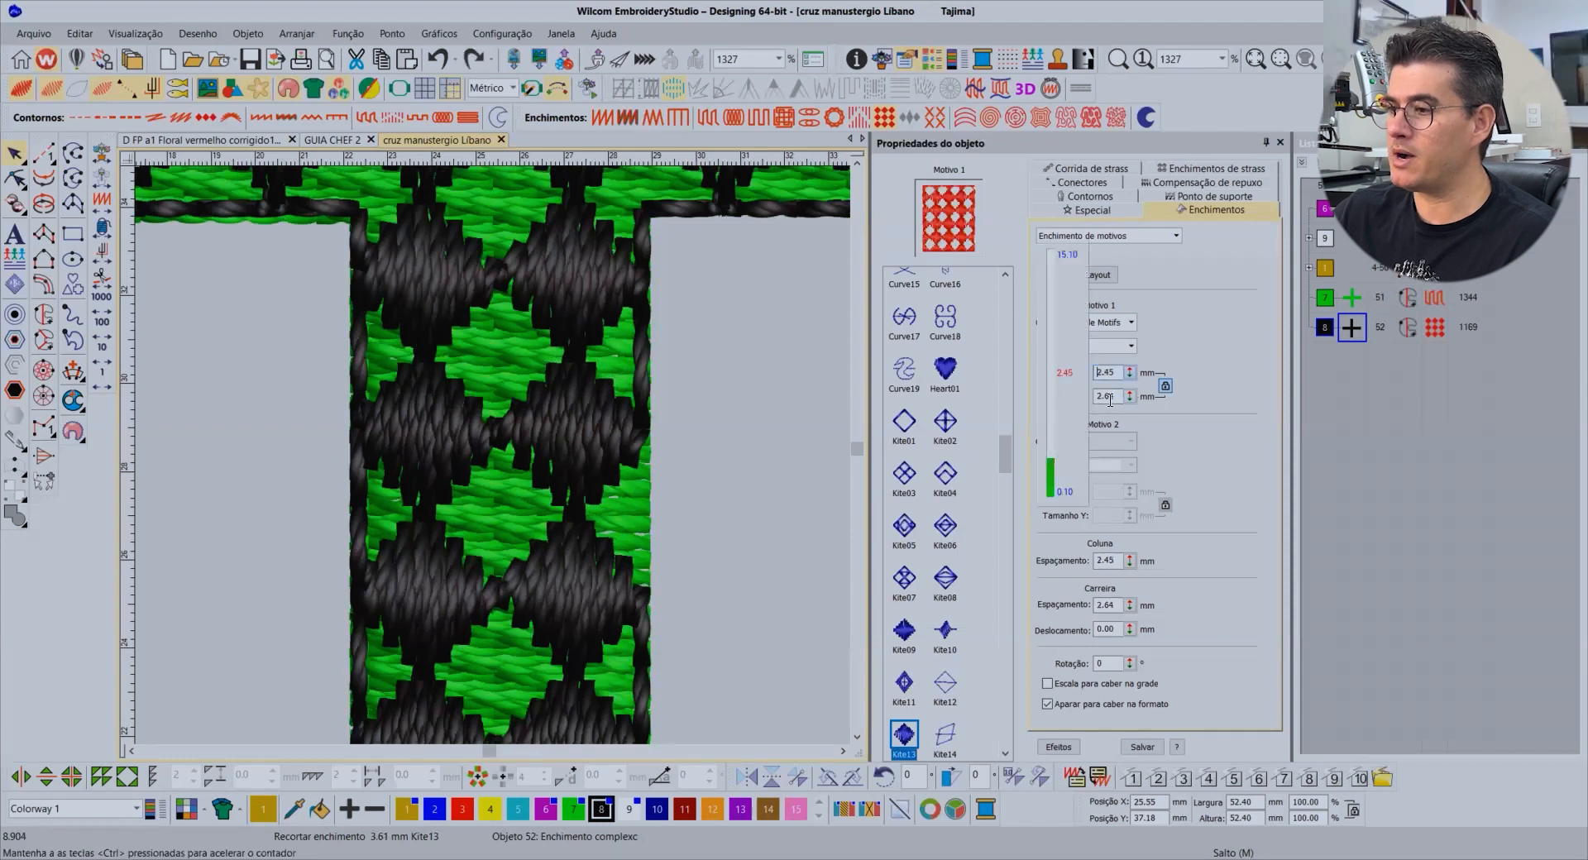
key("ctrl+z")
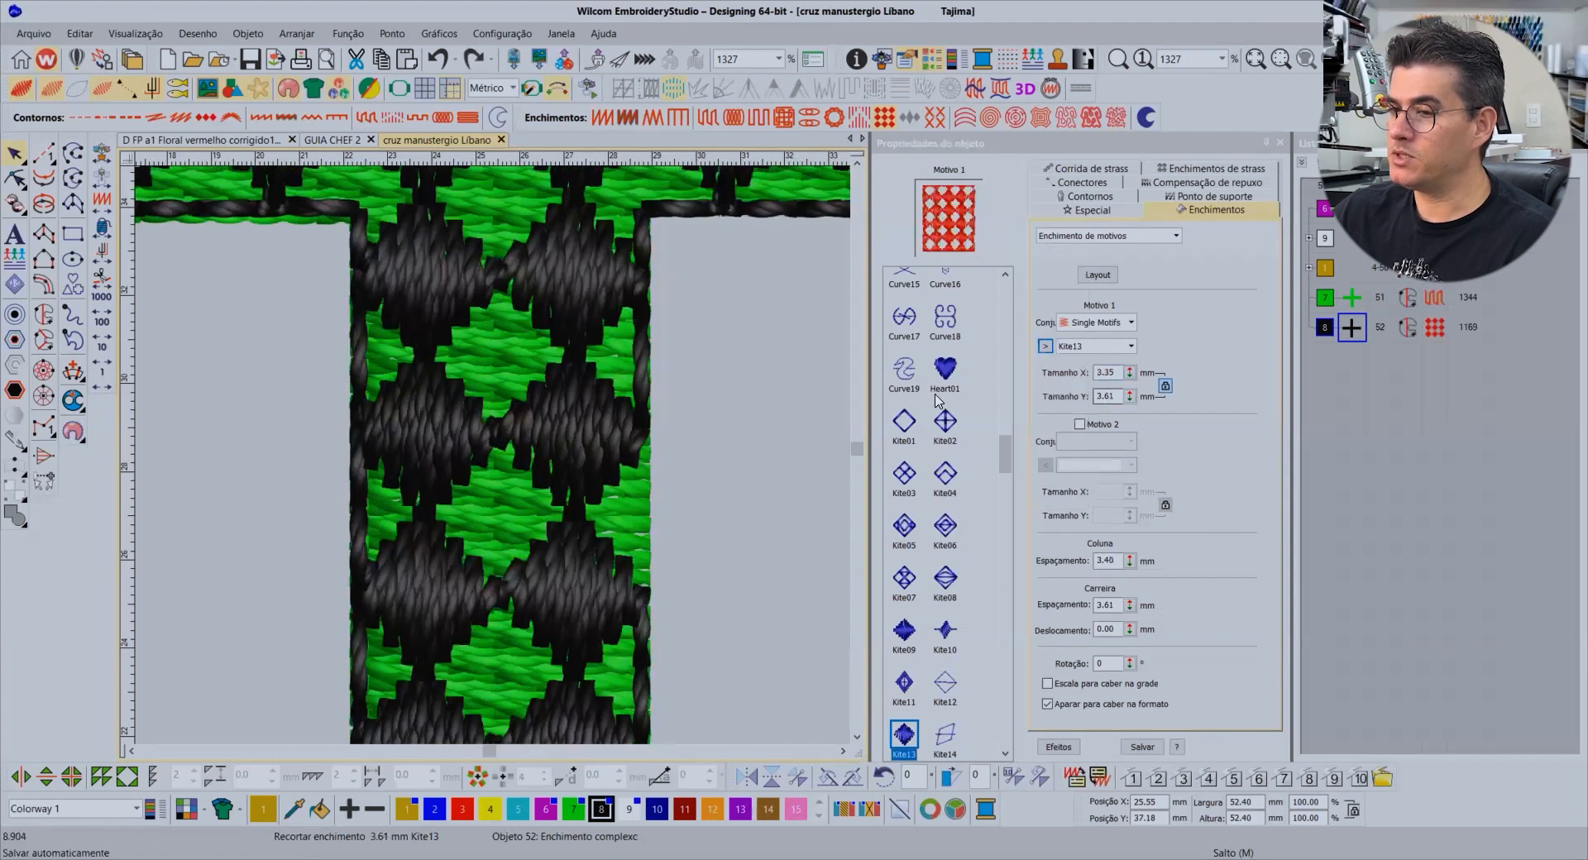
Unlock the Kite13 motif's proportions, set its Y size to 3.35 mm and inspect the fit on the cross arms
left_click(1165, 387)
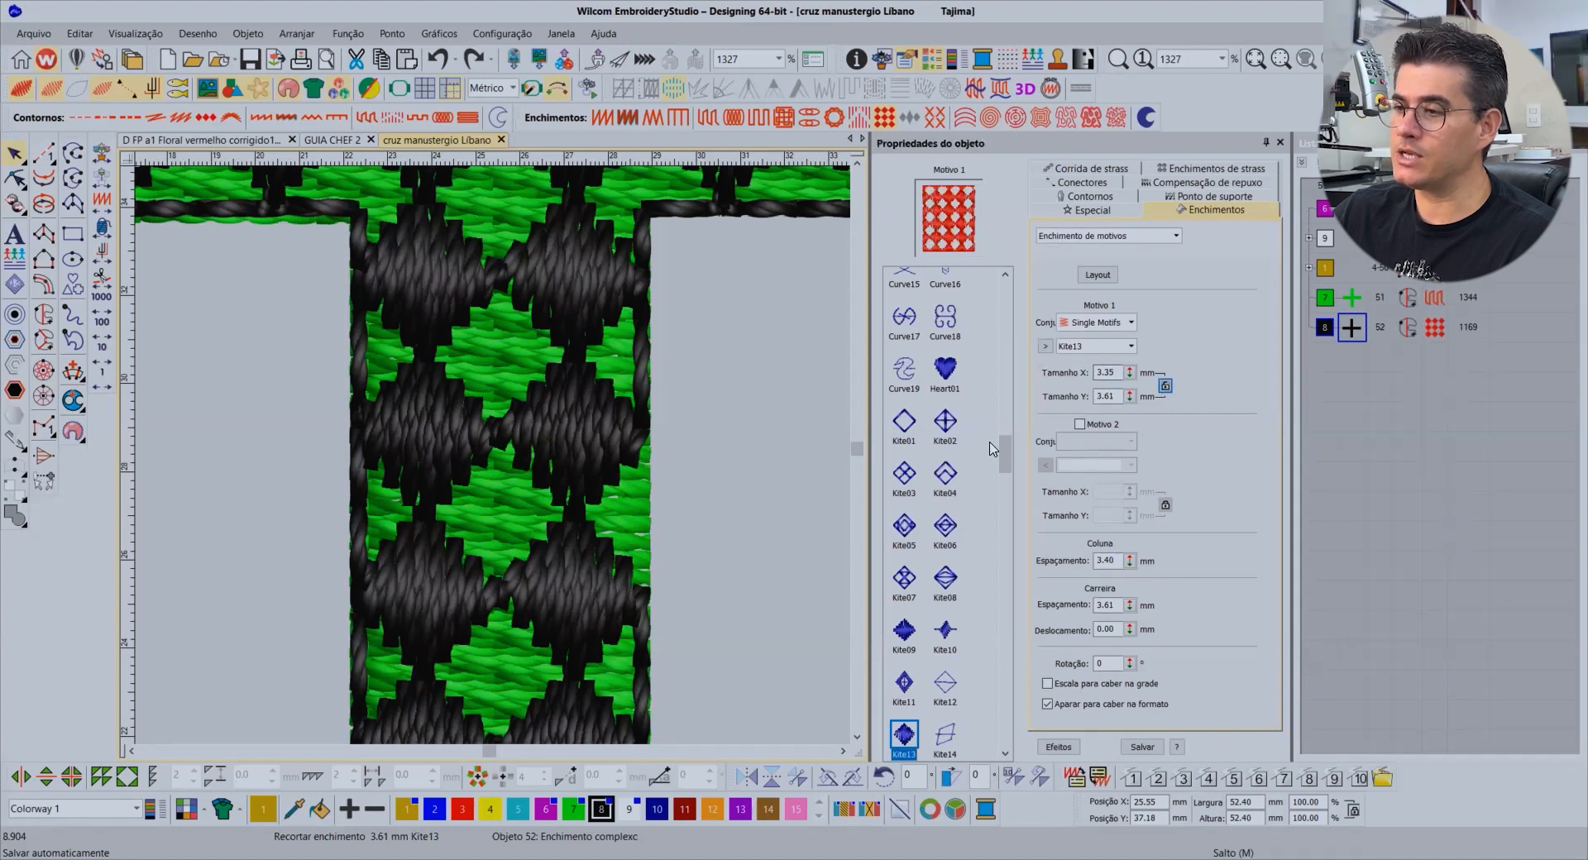
double_click(1116, 399)
type("35")
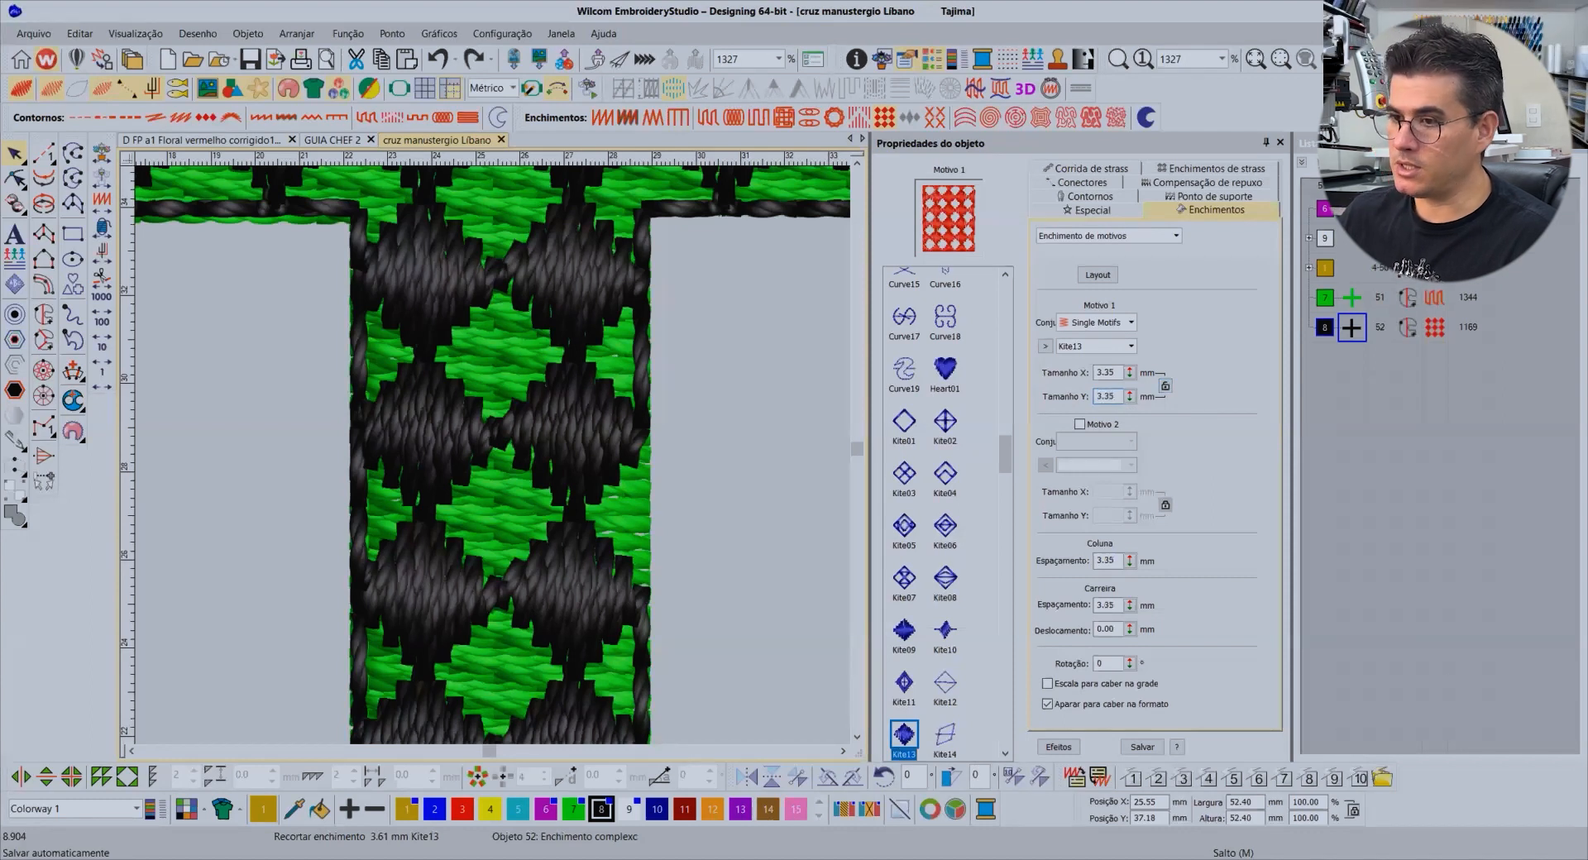
key("Return")
scroll(538, 405, "down", 4)
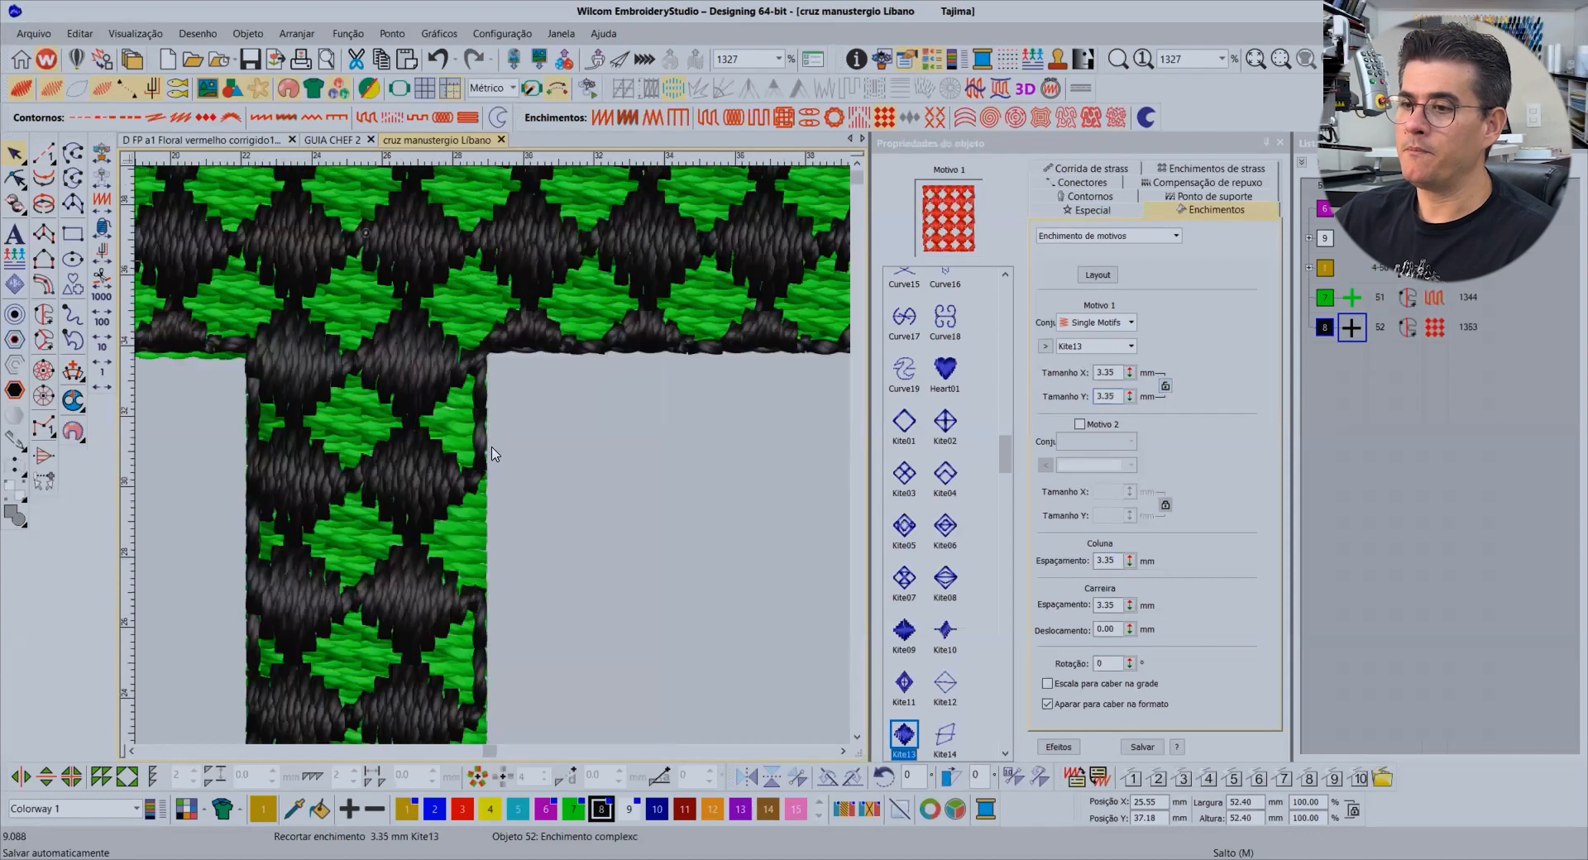
scroll(538, 403, "down", 1)
scroll(642, 374, "up", 1)
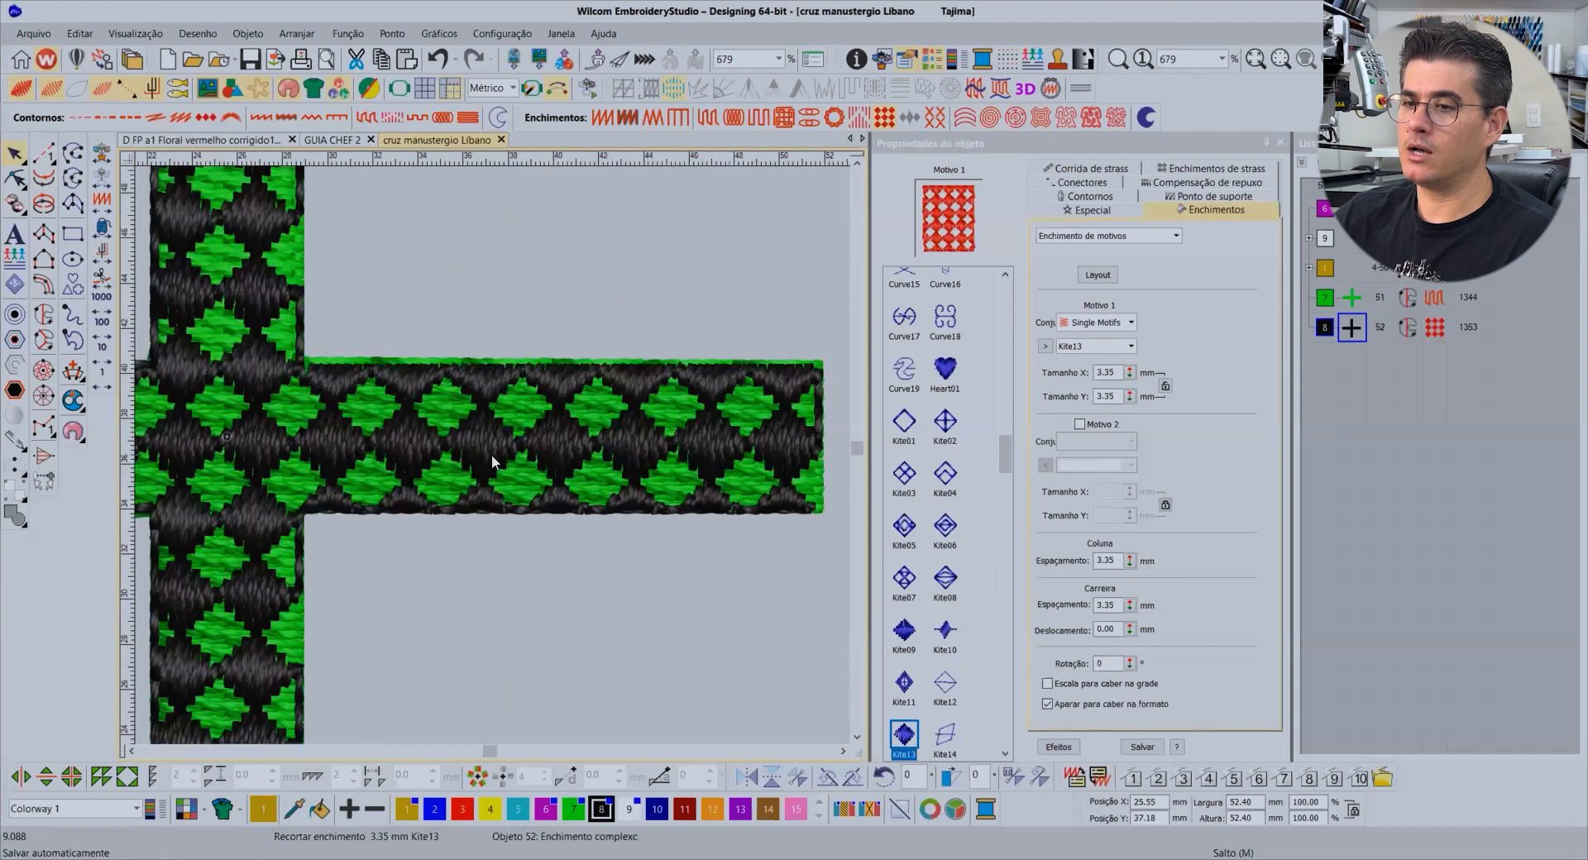
scroll(492, 454, "down", 1)
scroll(529, 450, "up", 1)
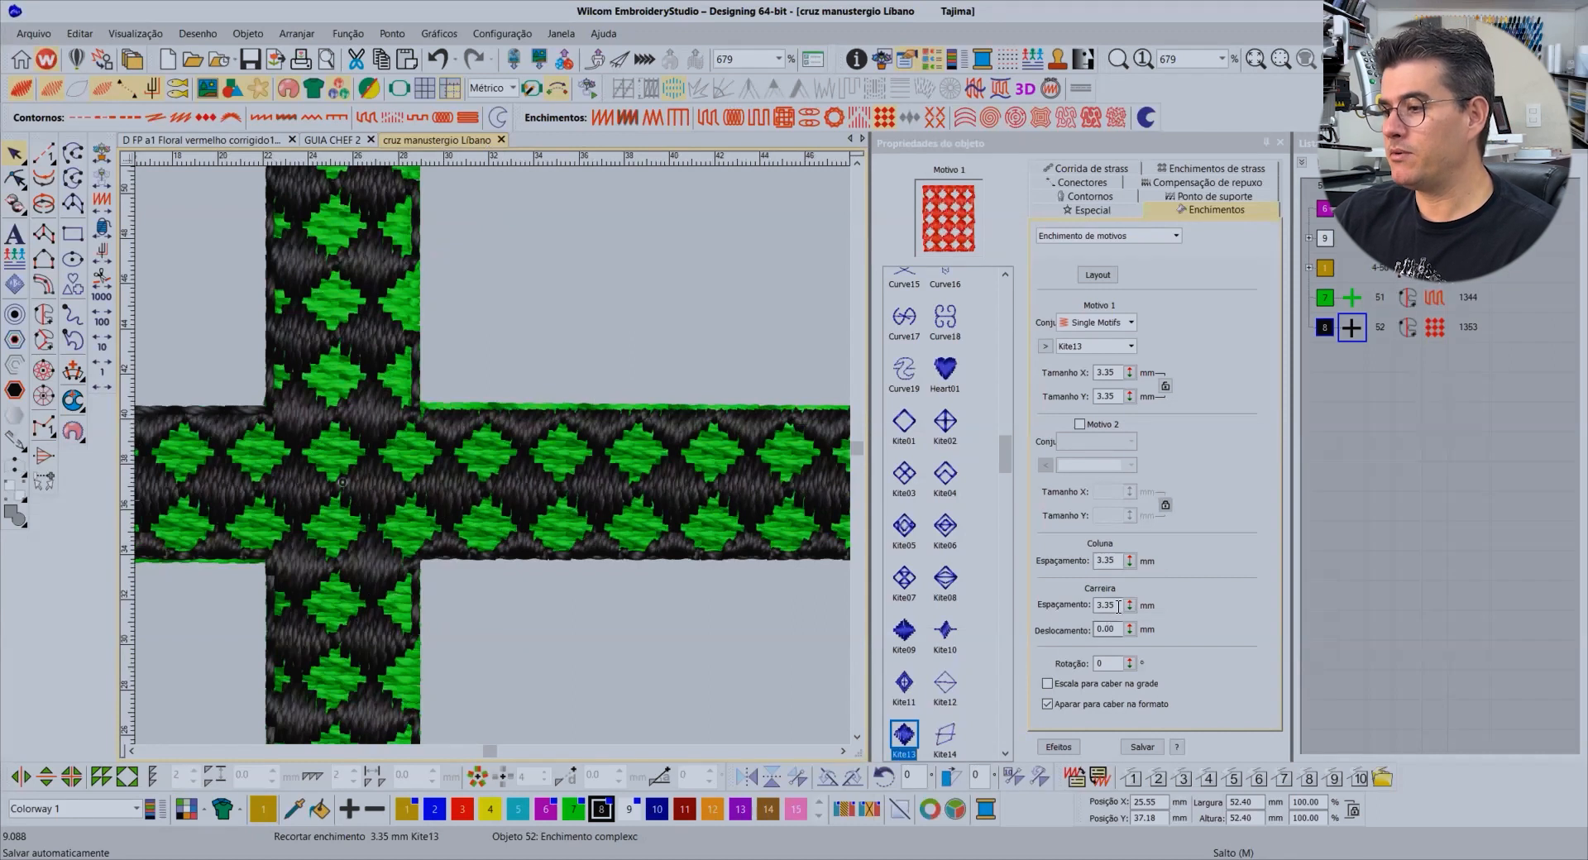
Set both the column spacing and the row spacing of the black cross's motif fill to 3.40 mm
double_click(1115, 560)
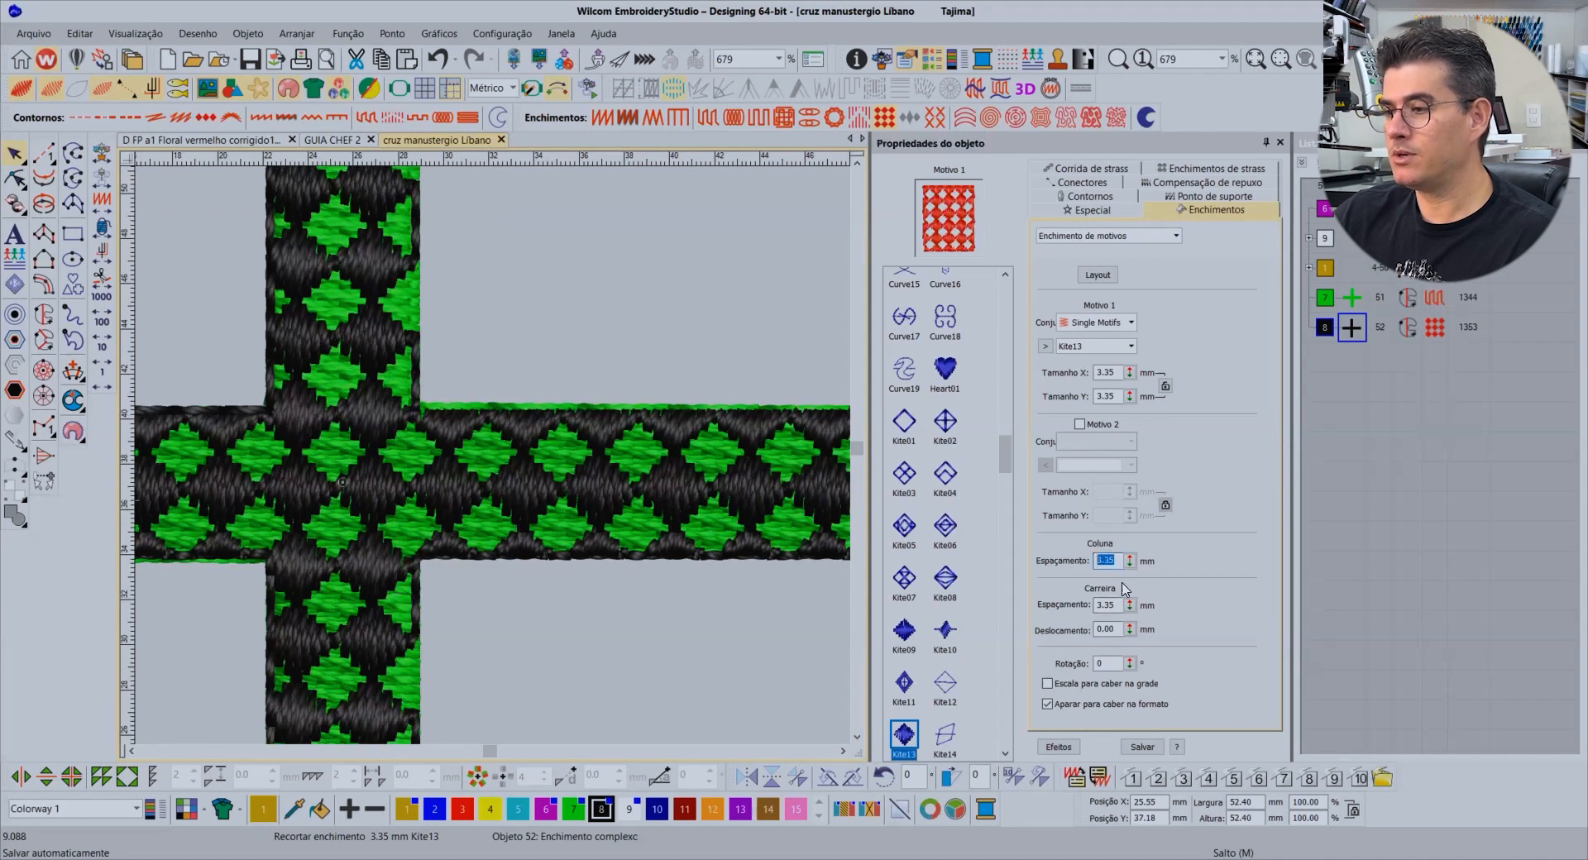
type("3.")
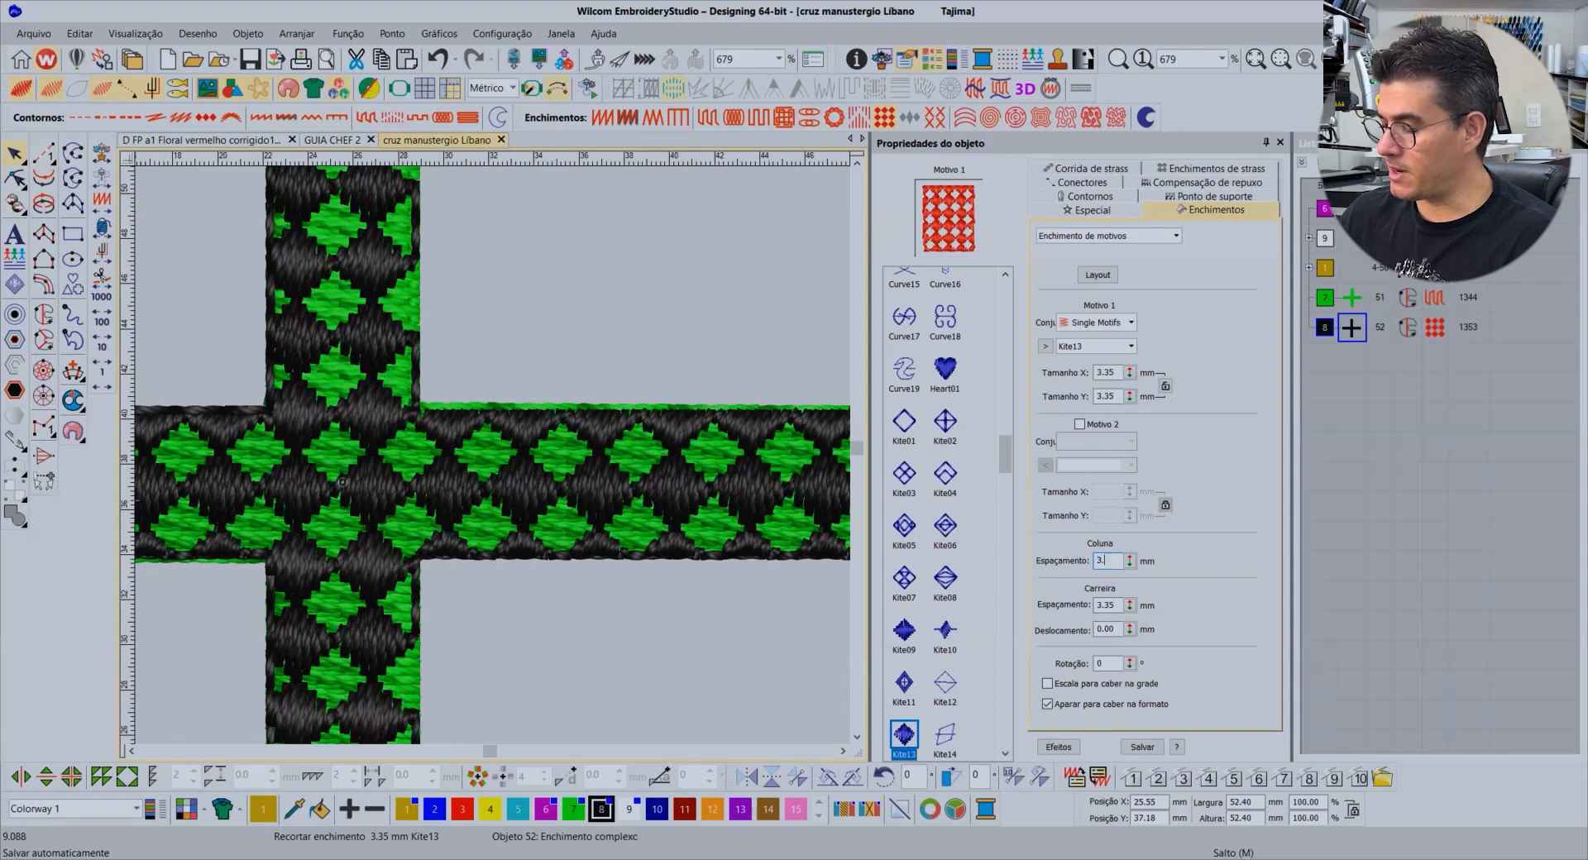
type("4")
key("Return")
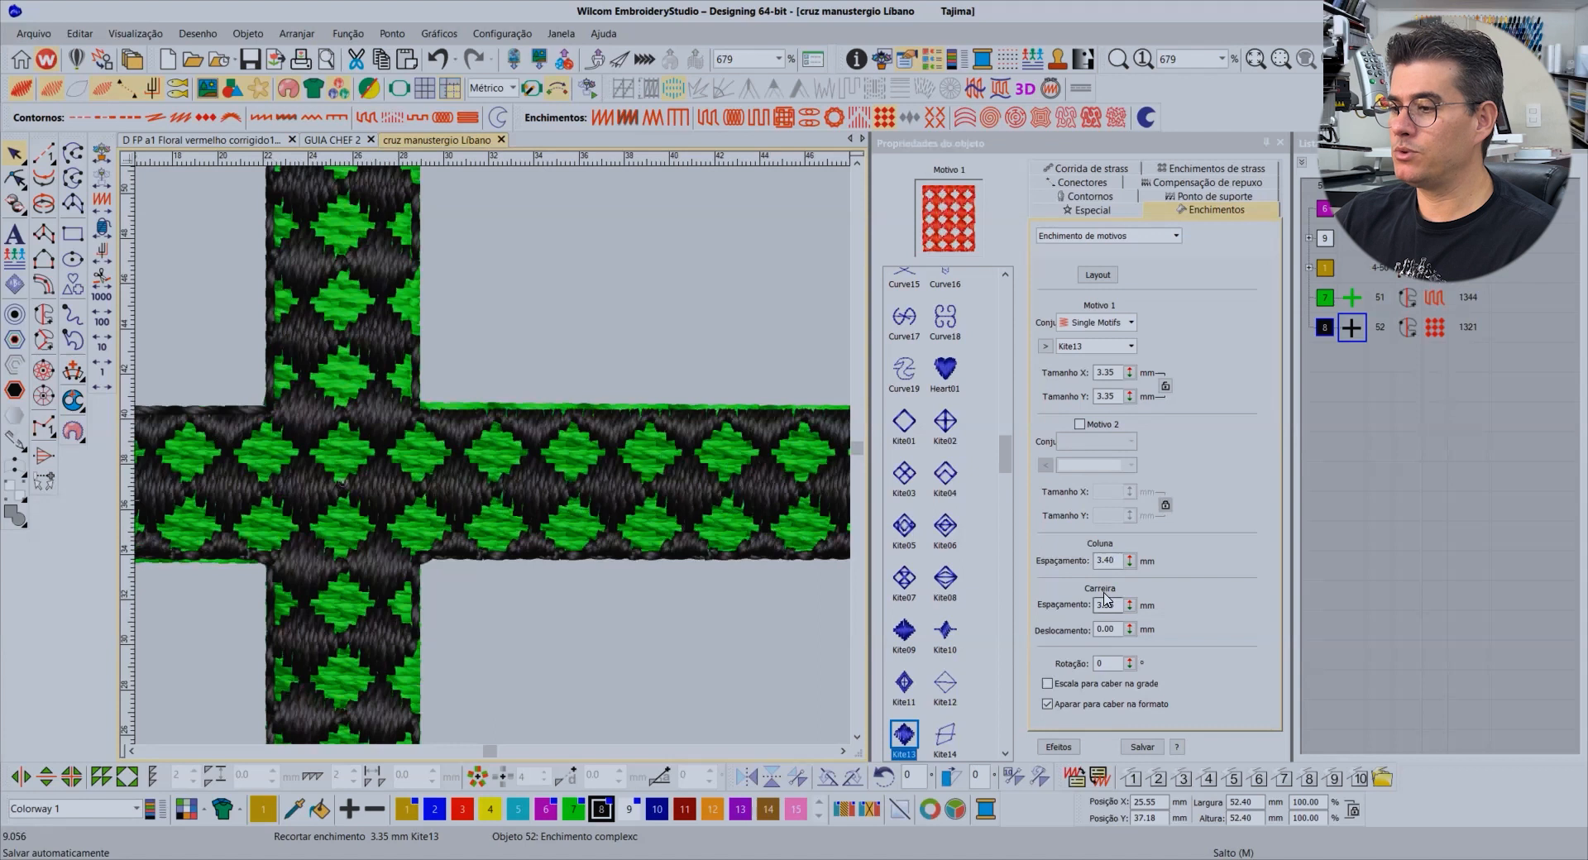
left_click_drag(1114, 607, 1083, 605)
type("3.4")
key("Return")
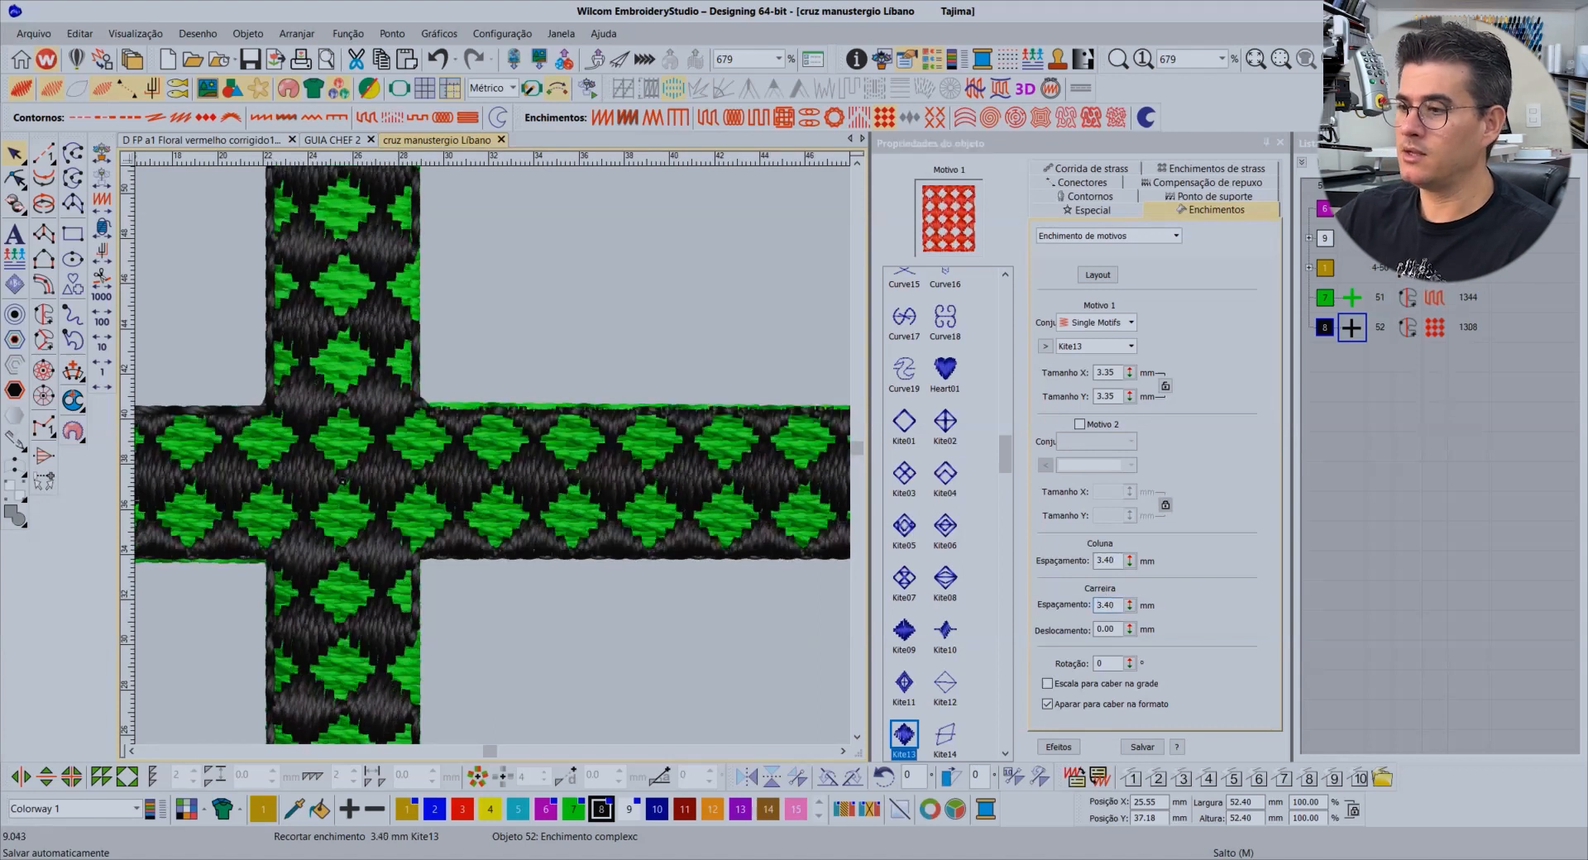
Try a row spacing of 3.50 mm on the black cross's motif fill
double_click(1117, 605)
type("3.50")
key("Return")
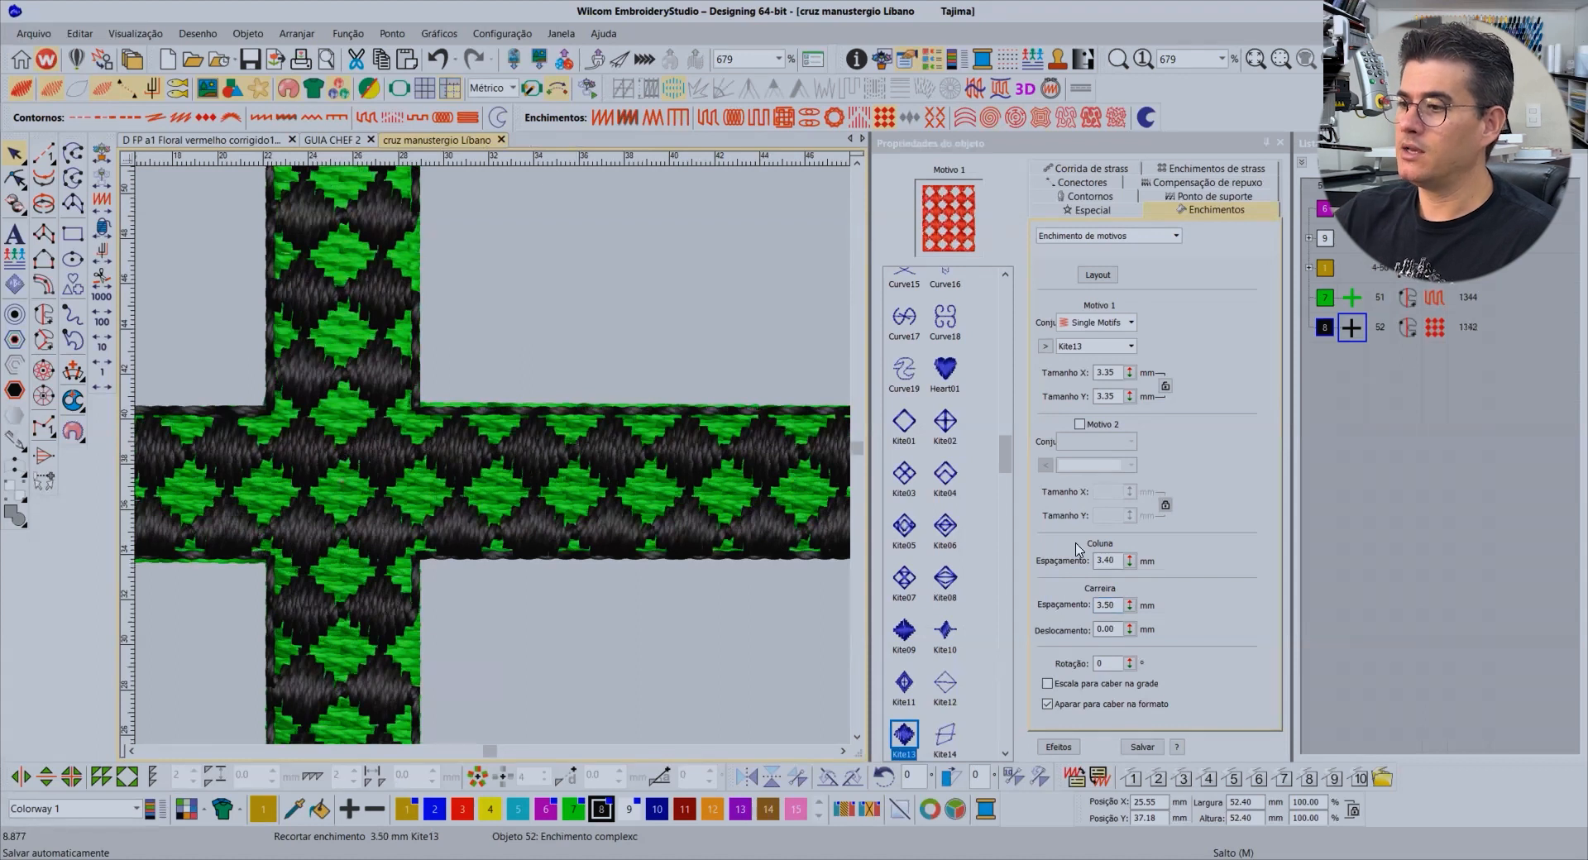
Set the Kite13 motif's Y size to 3.25 mm and inspect the pattern across the whole cross
left_click(1110, 396)
type("3.25")
key("Return")
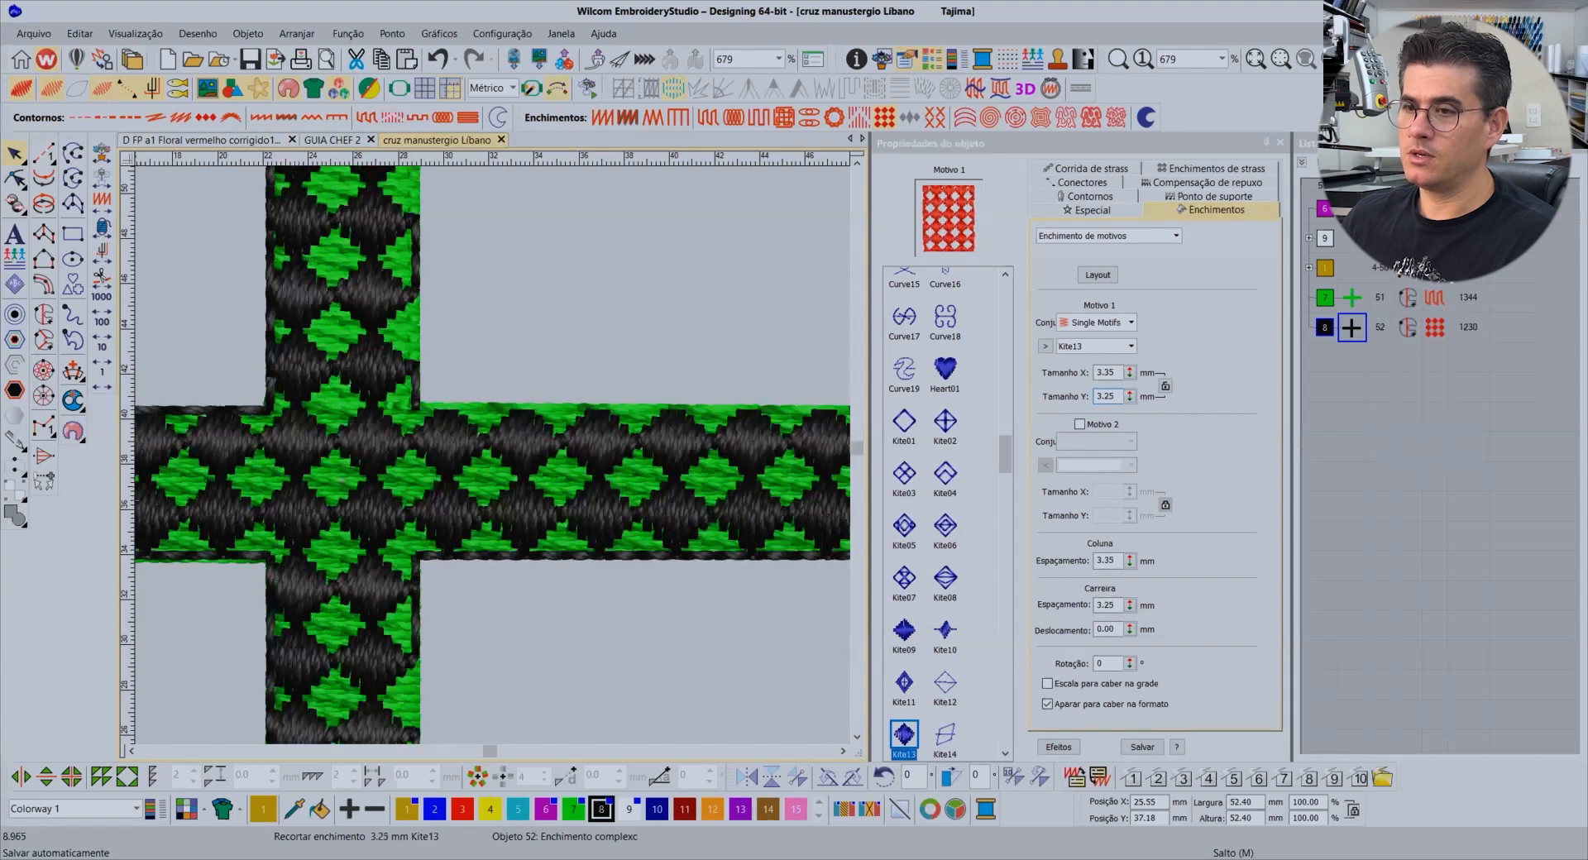
scroll(503, 447, "down", 4)
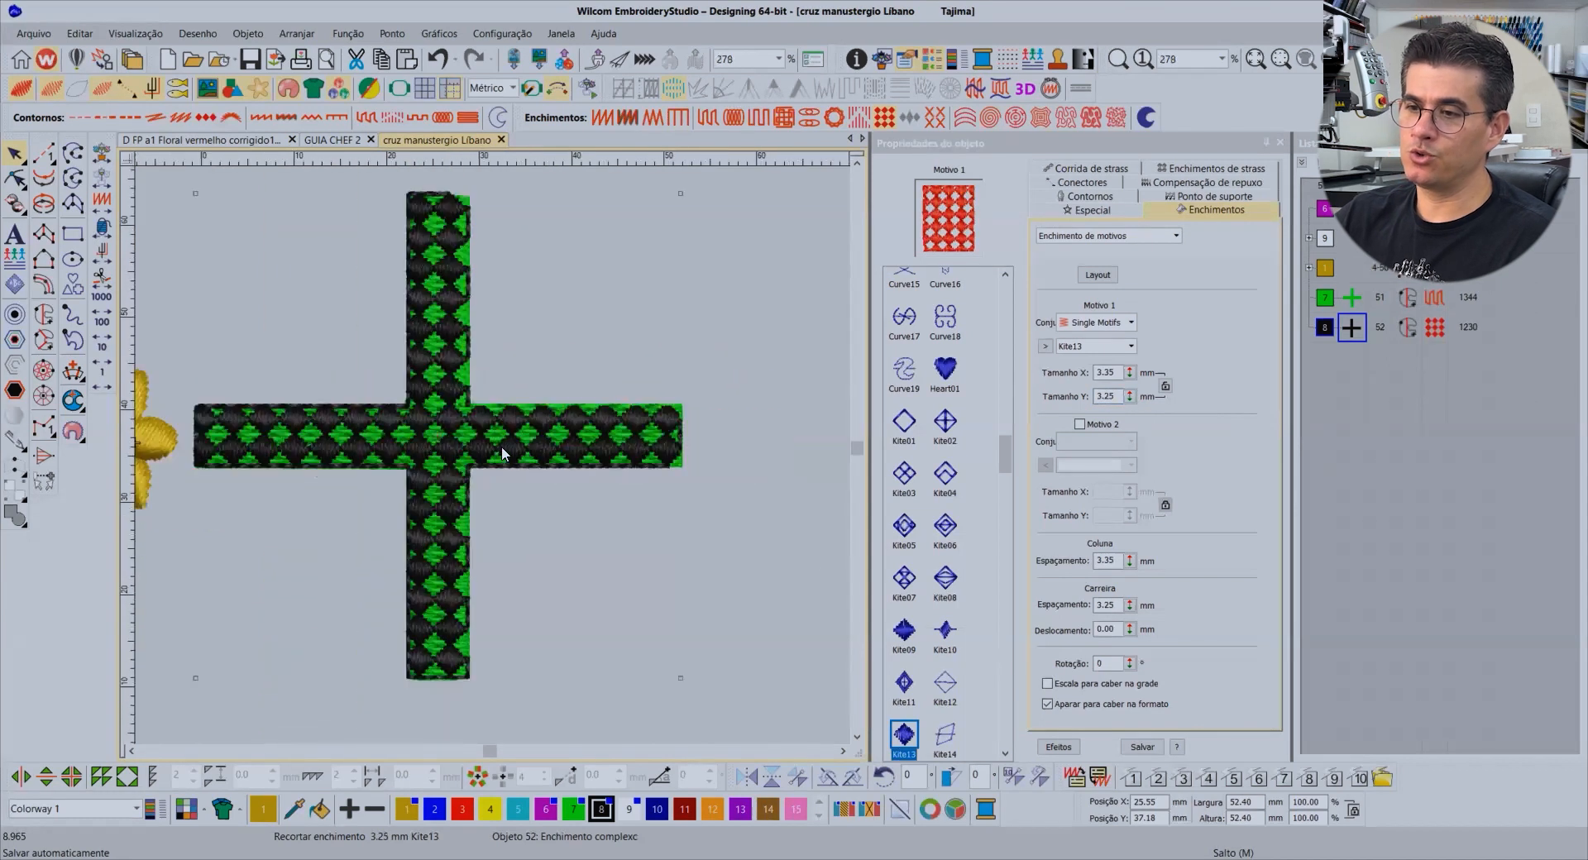
scroll(492, 459, "up", 1)
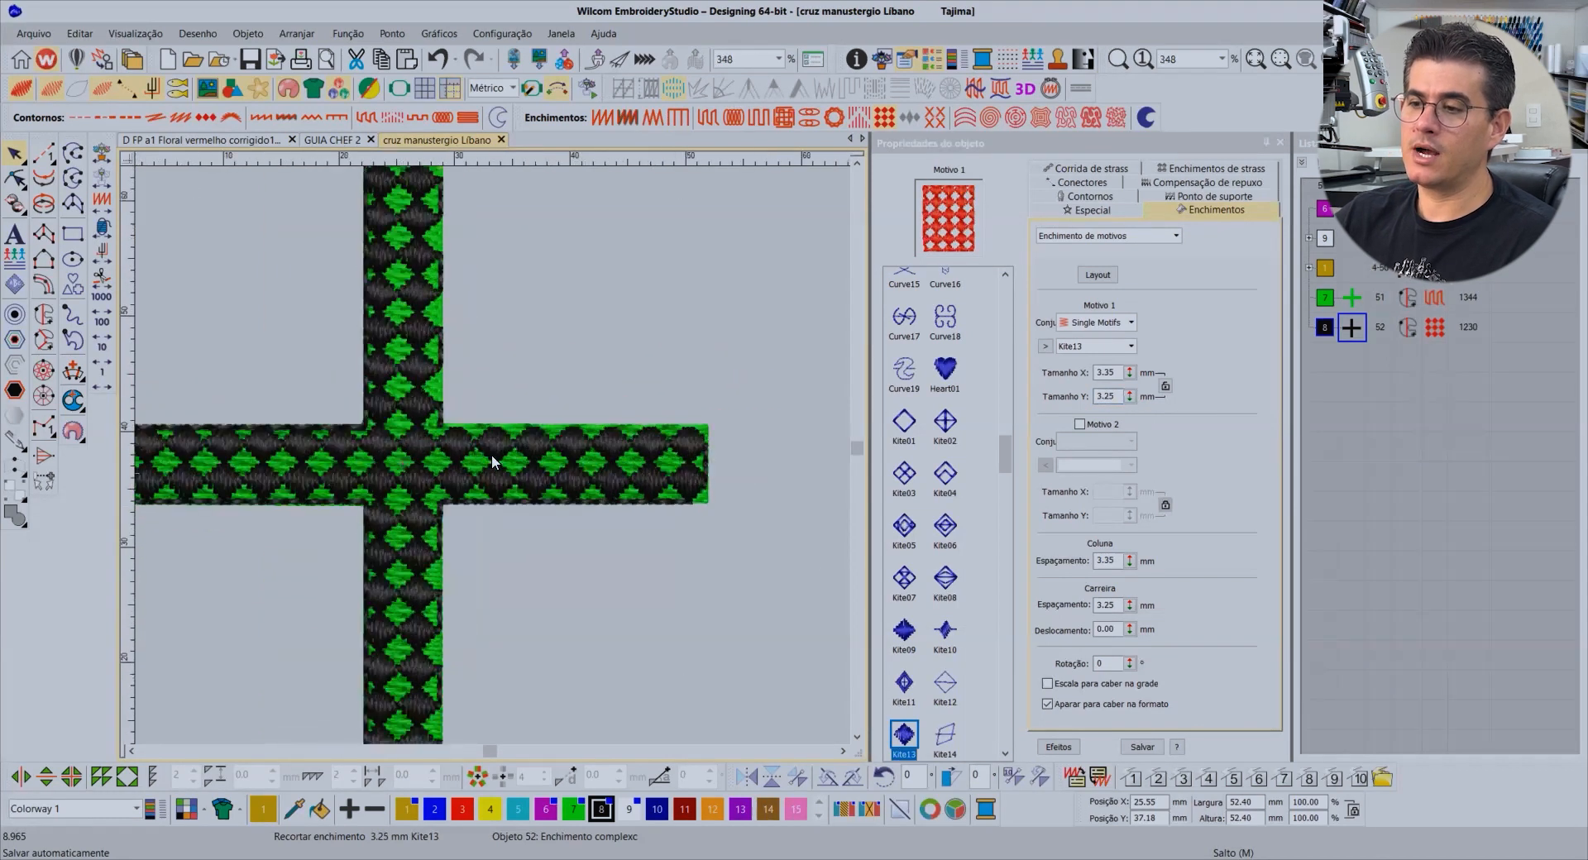
scroll(492, 459, "down", 1)
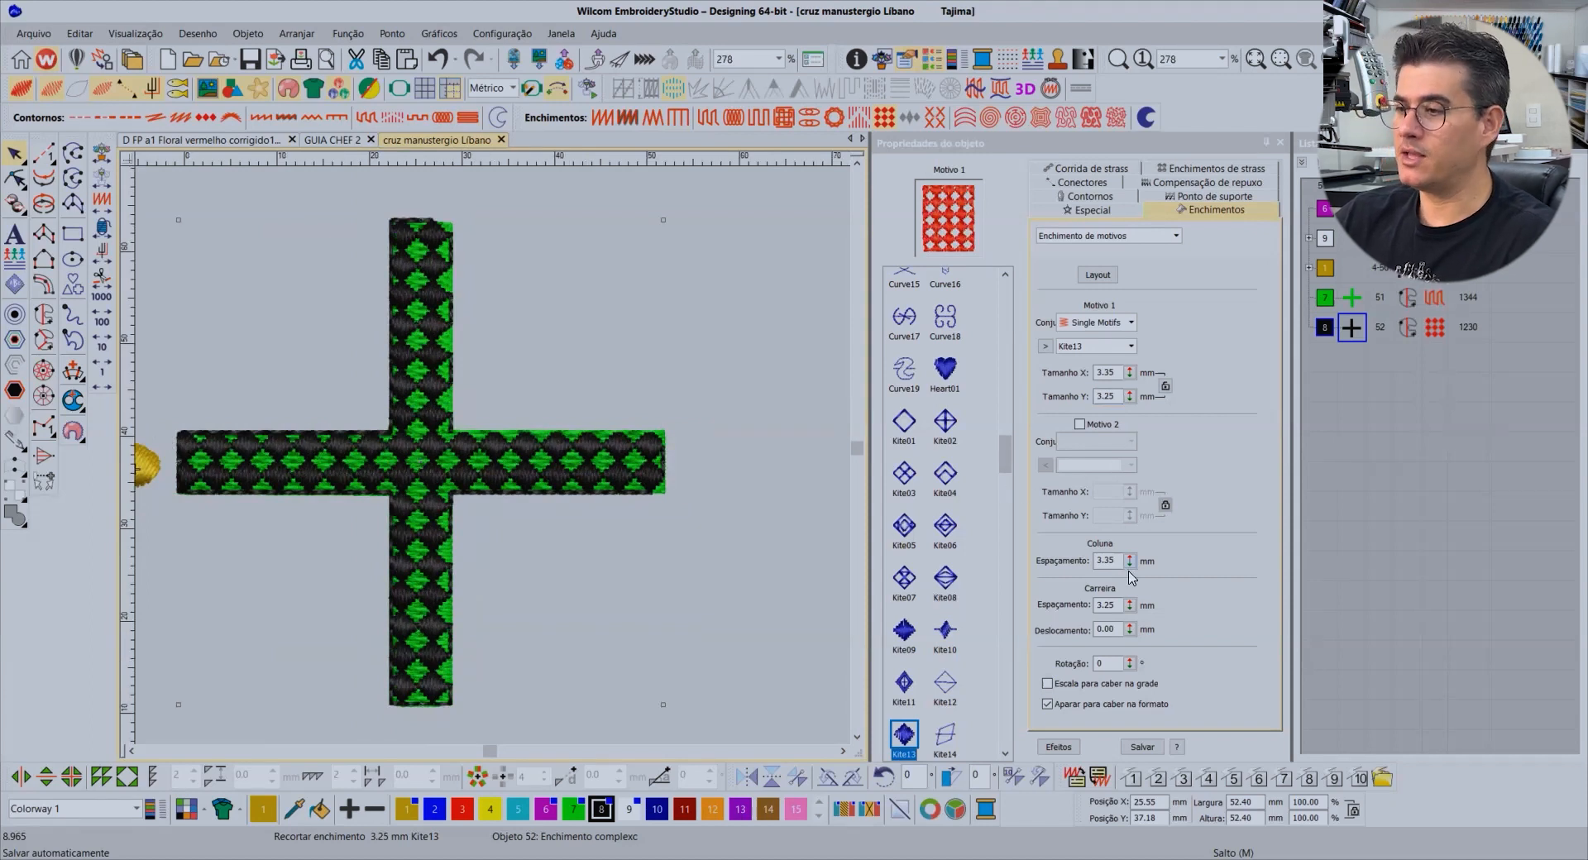
Set the column spacing of the black cross's motif fill to 3.40 mm
double_click(1106, 561)
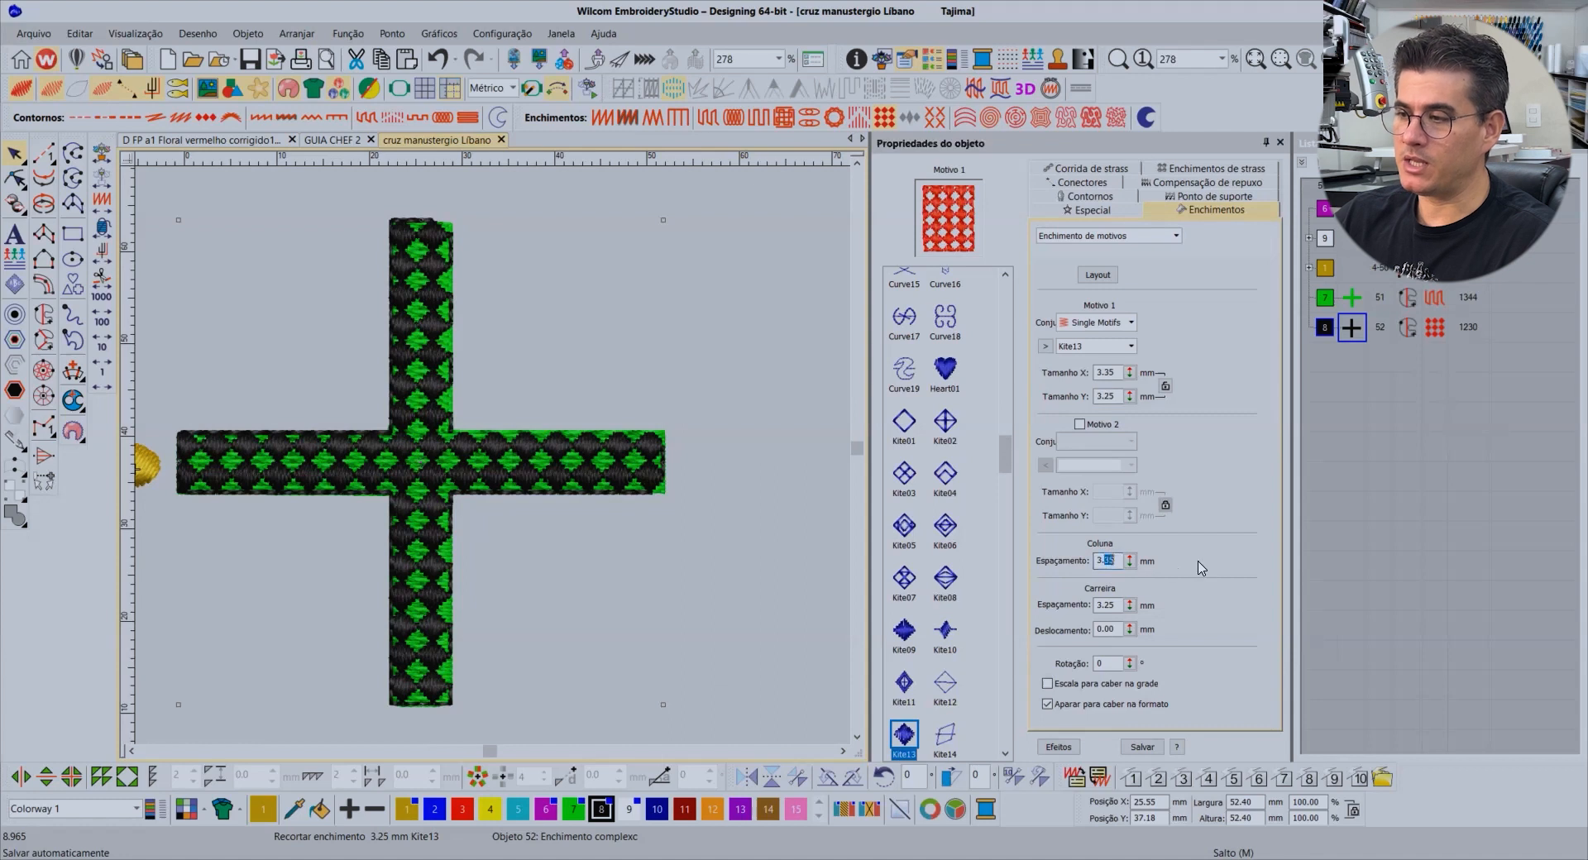
type("3.40")
key("Return")
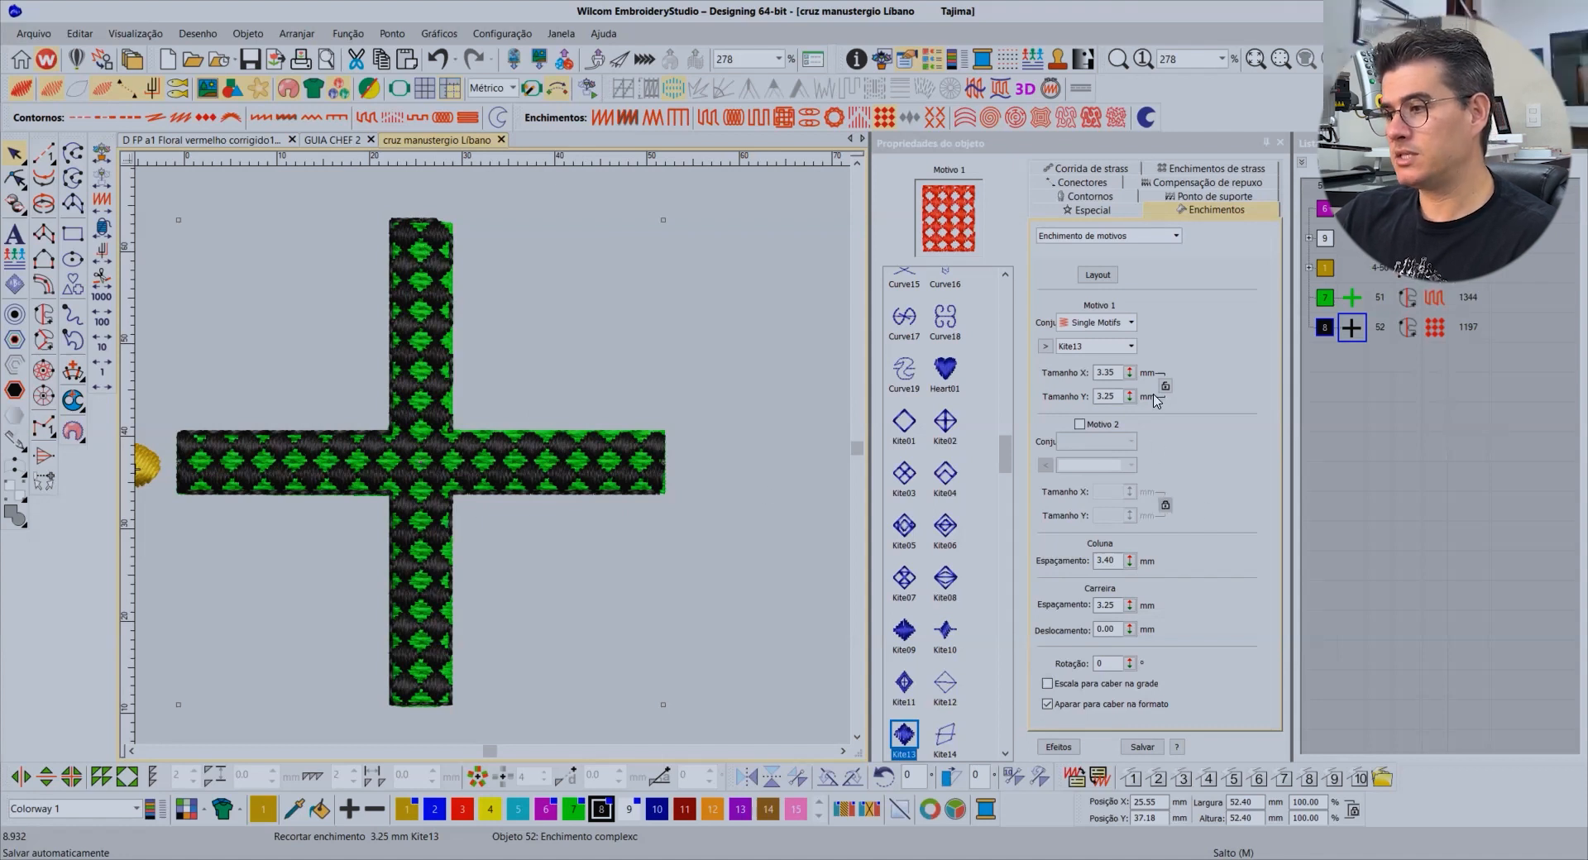
Try a Y size of 5.04 mm for the Kite13 motif in the black cross and undo the change
left_click(1108, 397)
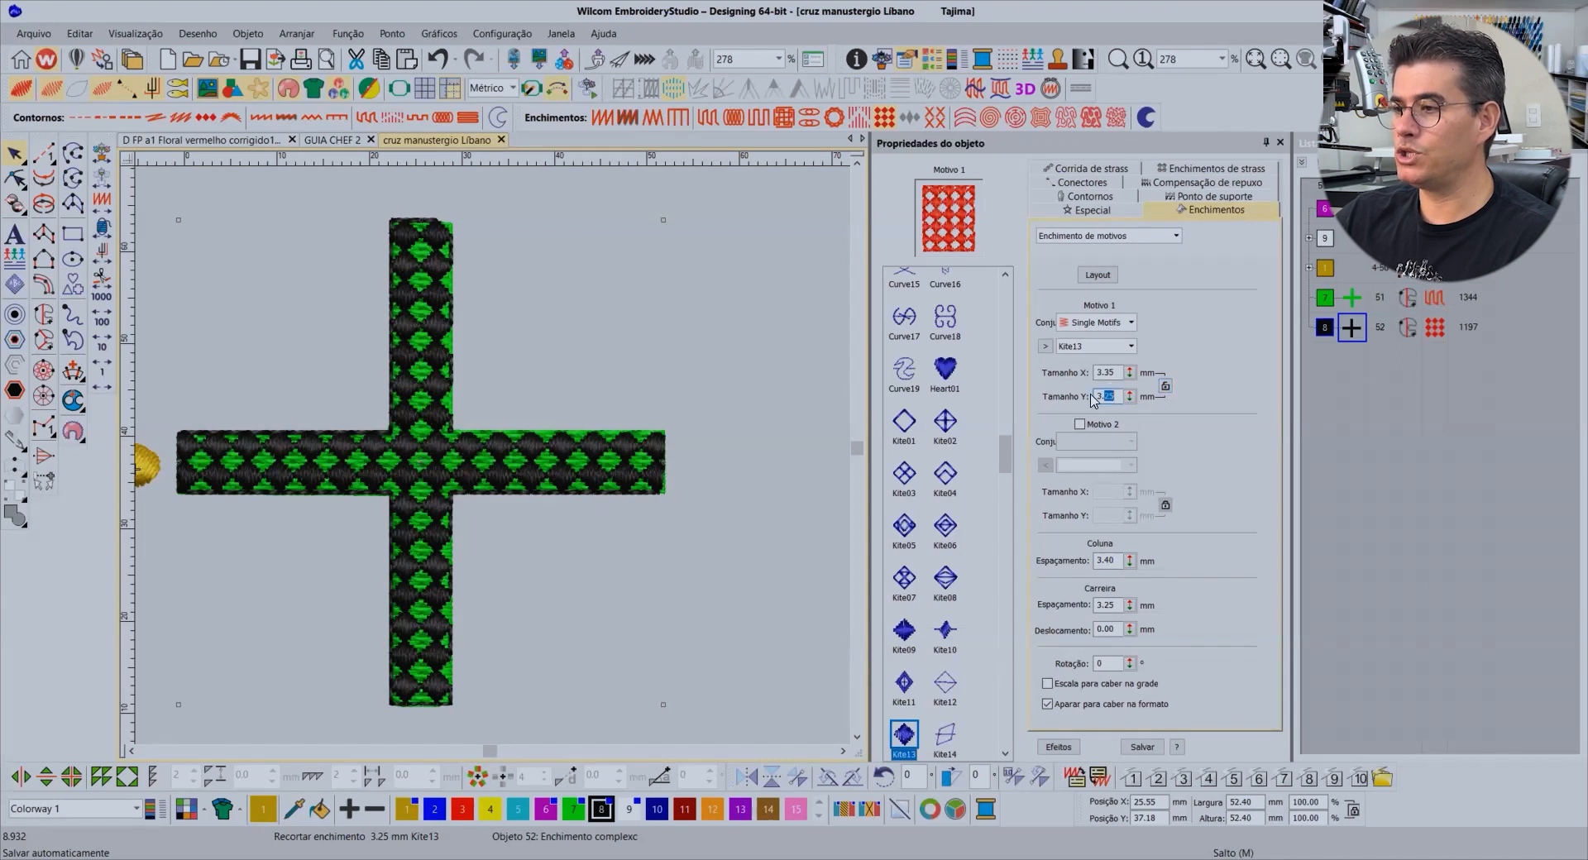
double_click(1117, 373)
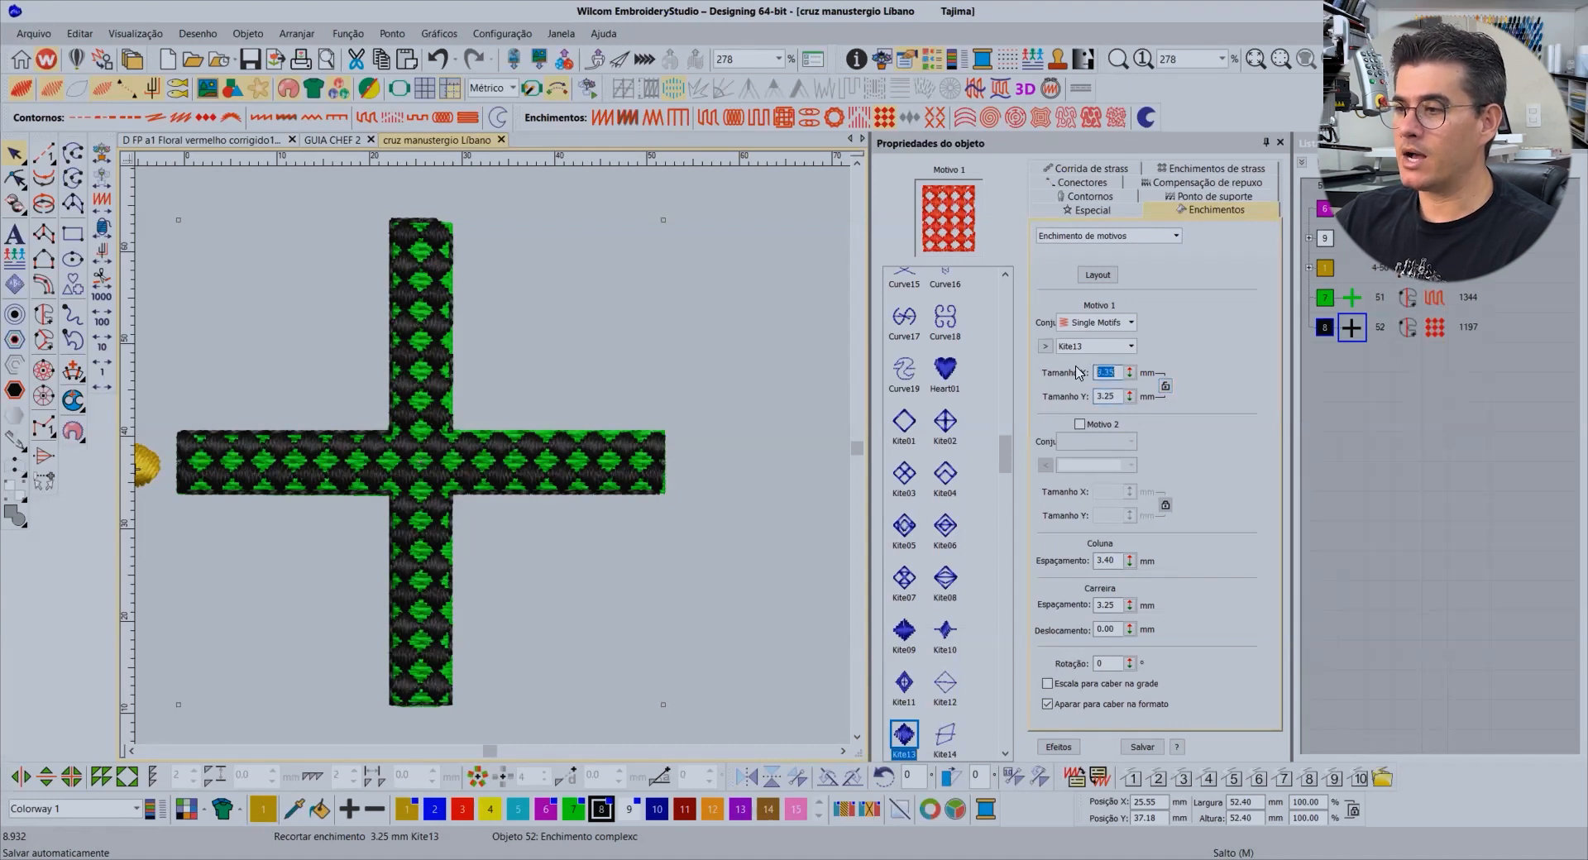
double_click(1112, 397)
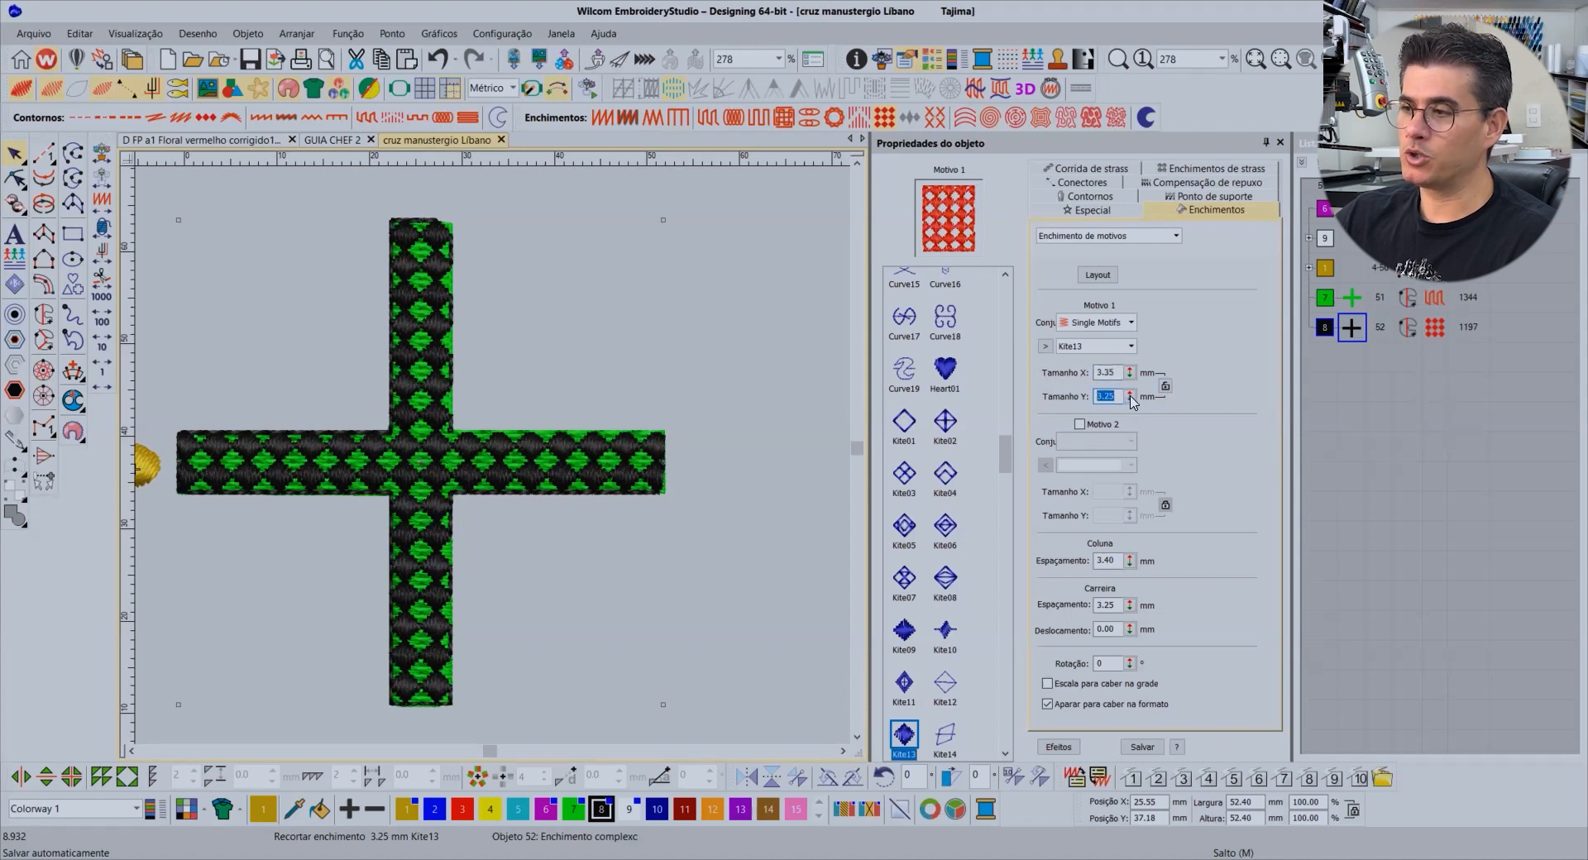
type("5.04")
key("Return")
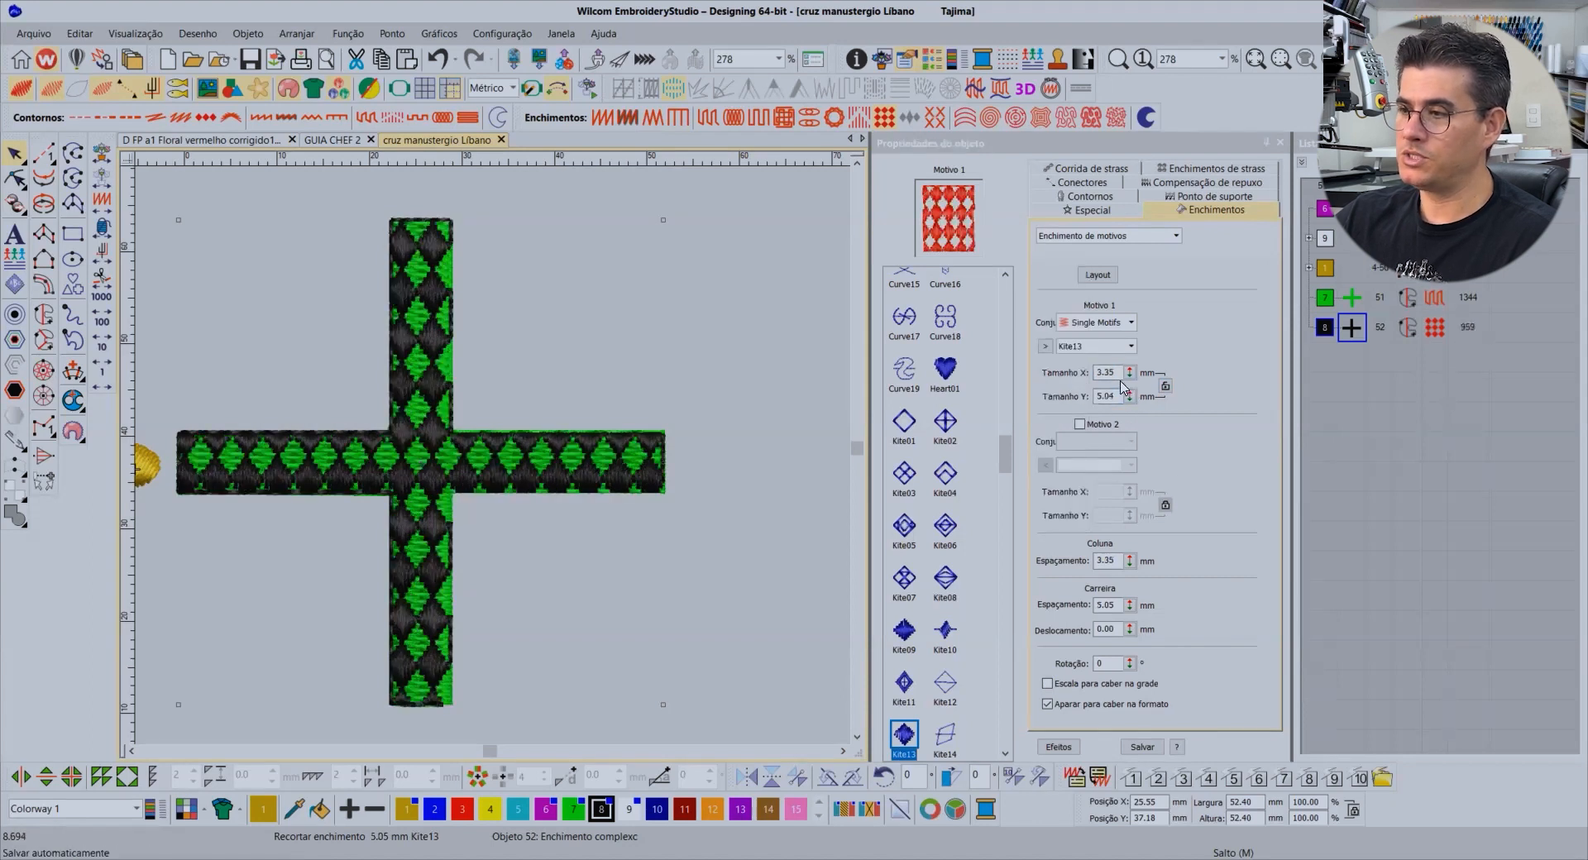
key("ctrl+z")
Try an X size of 5.44 mm for the Kite13 motif, undo it, and review the column and row spacing
left_click_drag(1130, 374, 1048, 410)
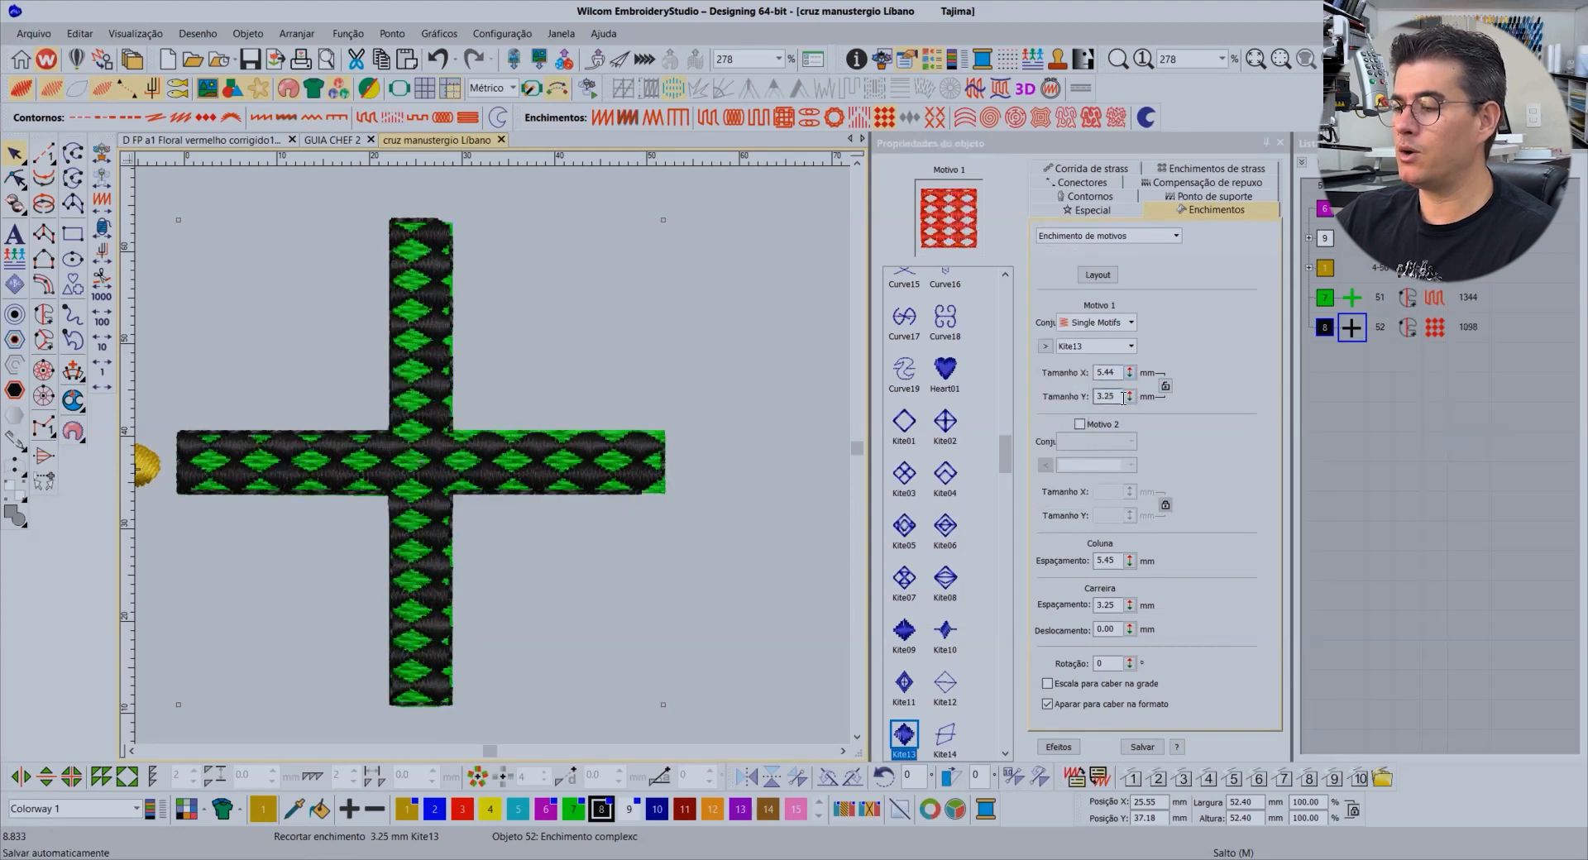
key("ctrl+z")
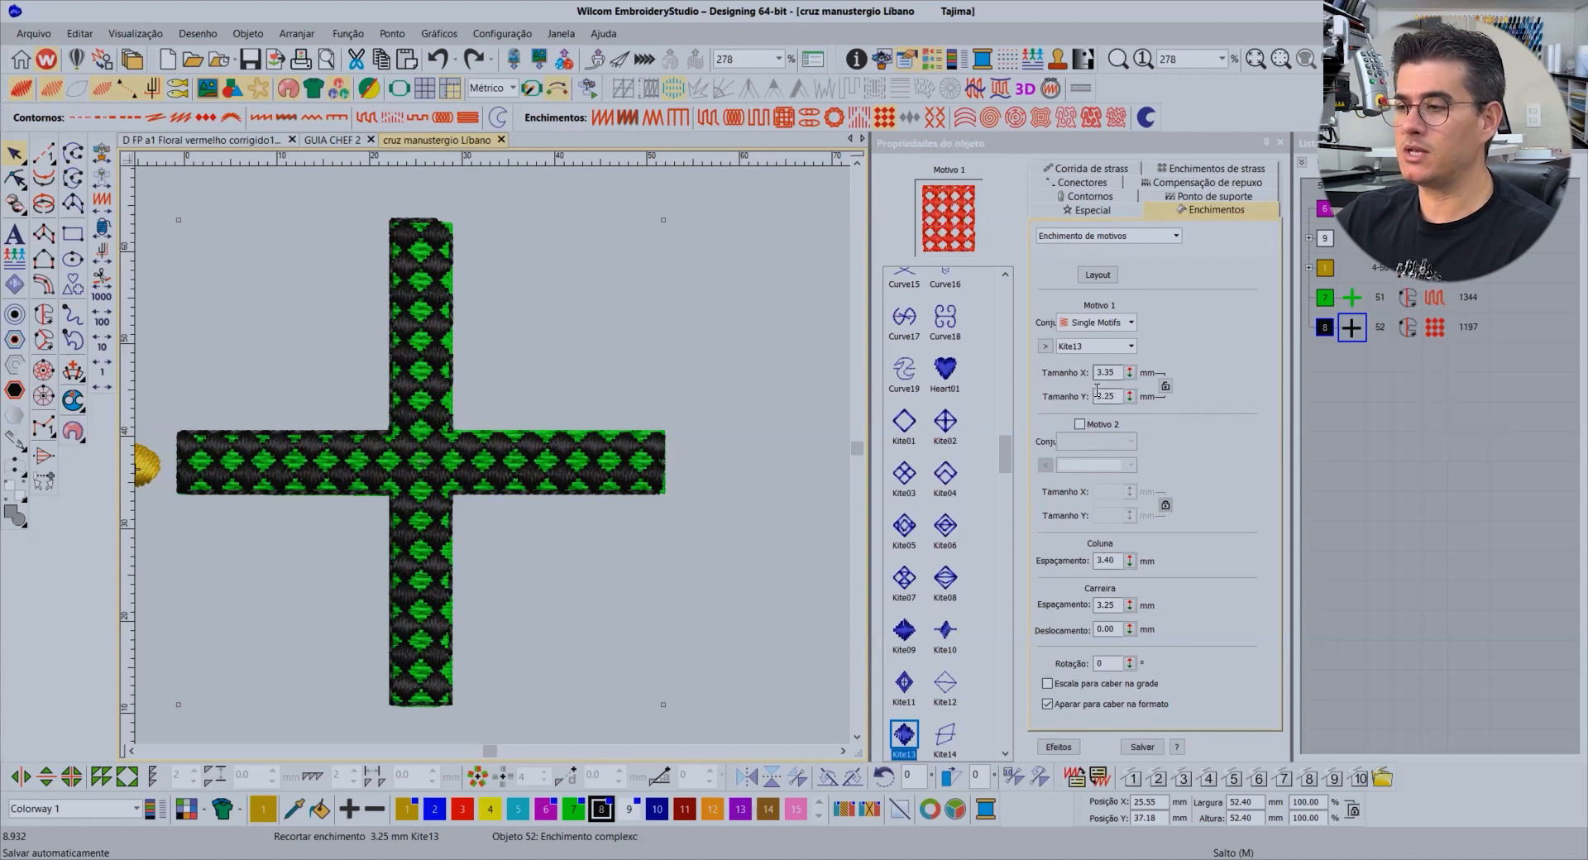
double_click(1106, 561)
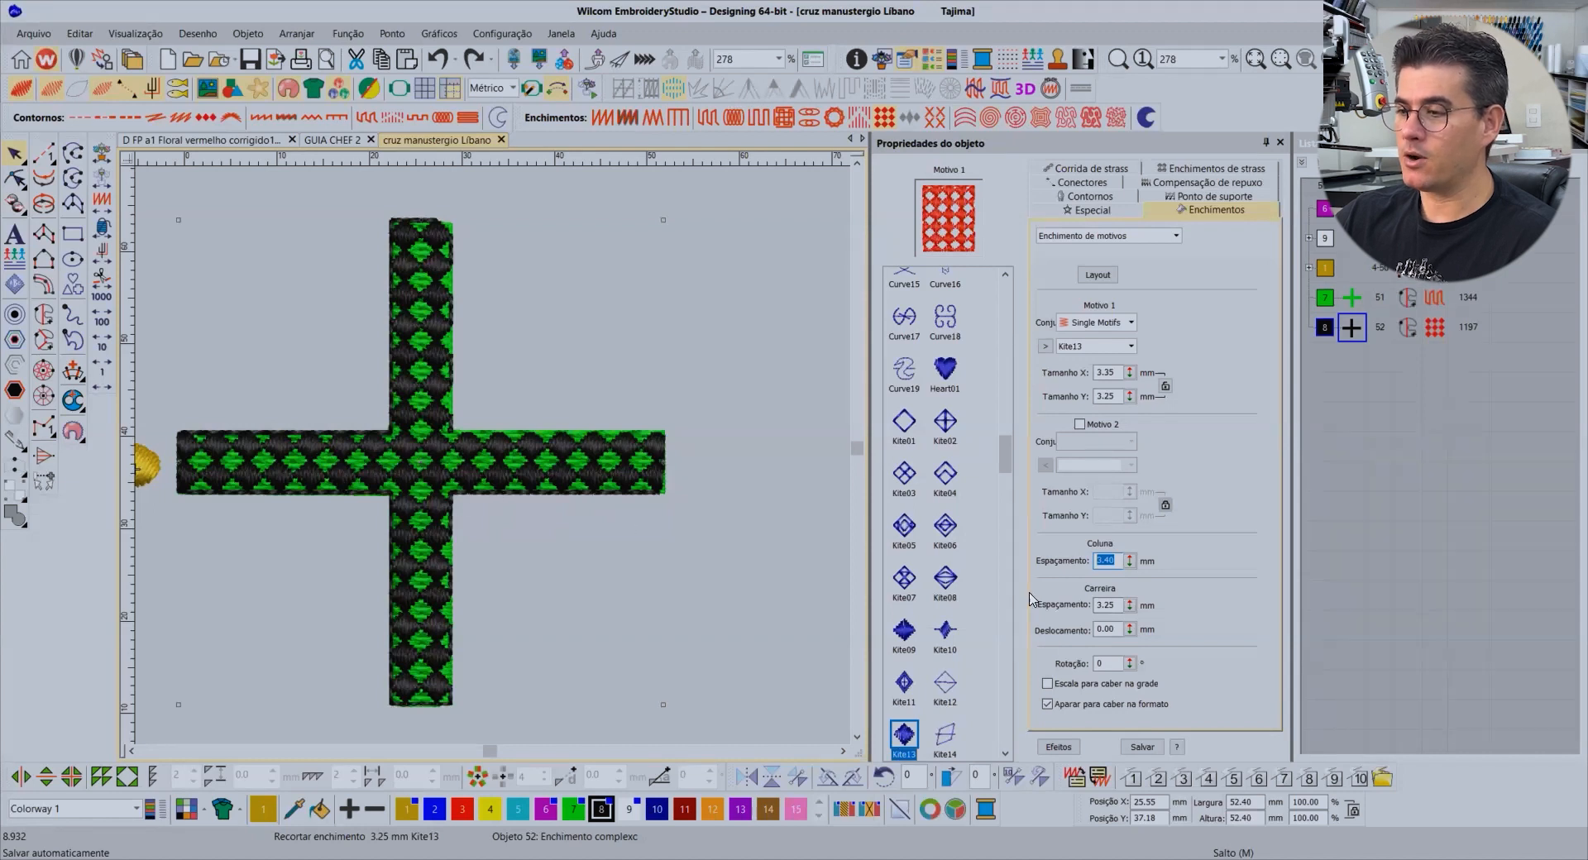
left_click(1108, 604)
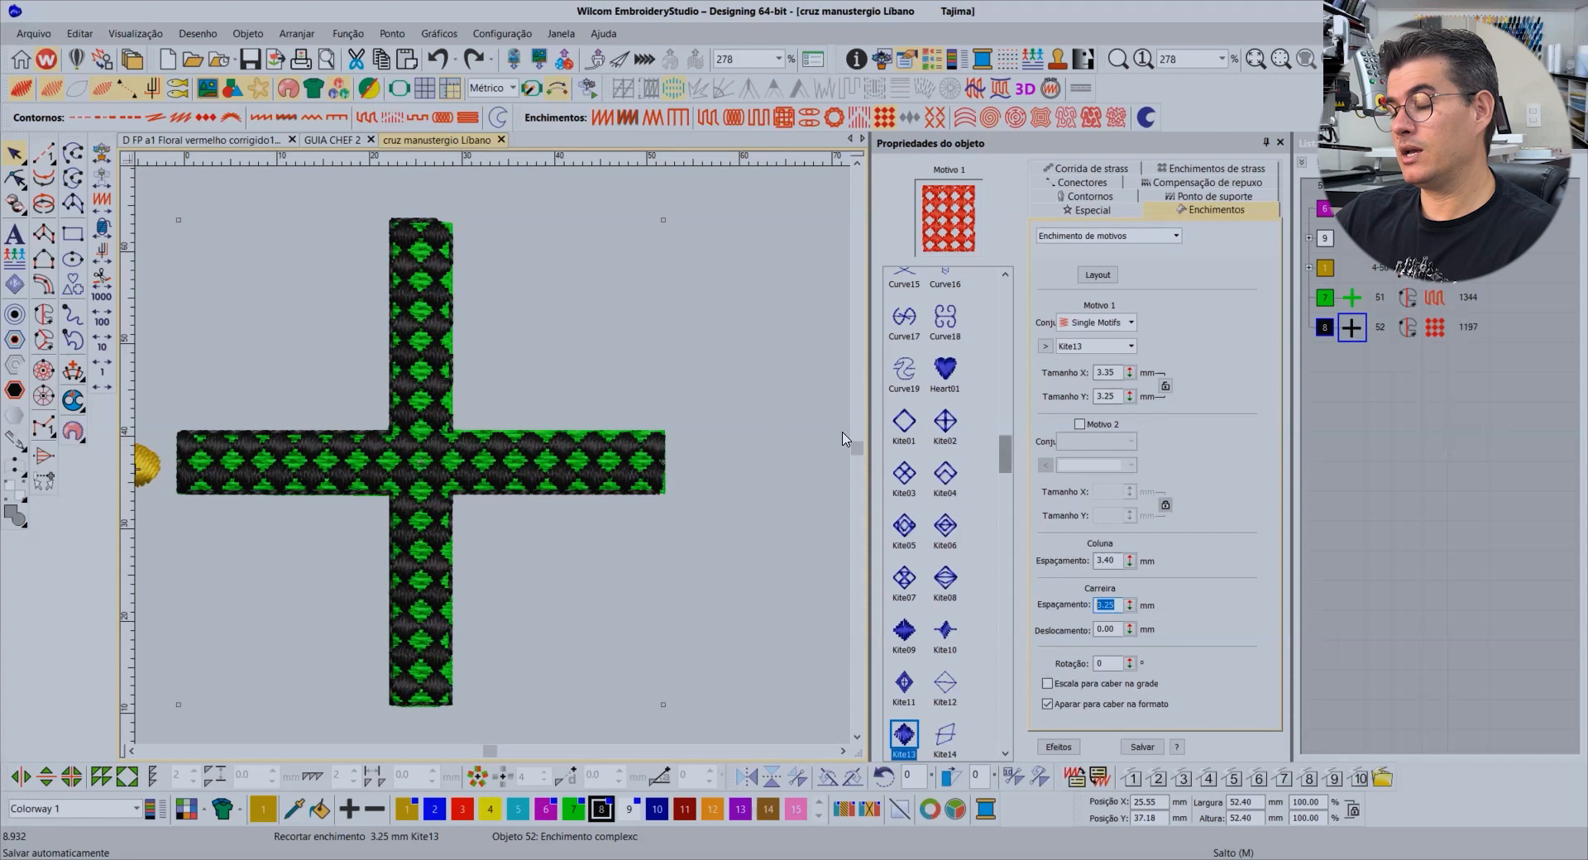
Try the Kite06 motif as the black cross's fill, undo it, and reselect the black cross
left_click(944, 527)
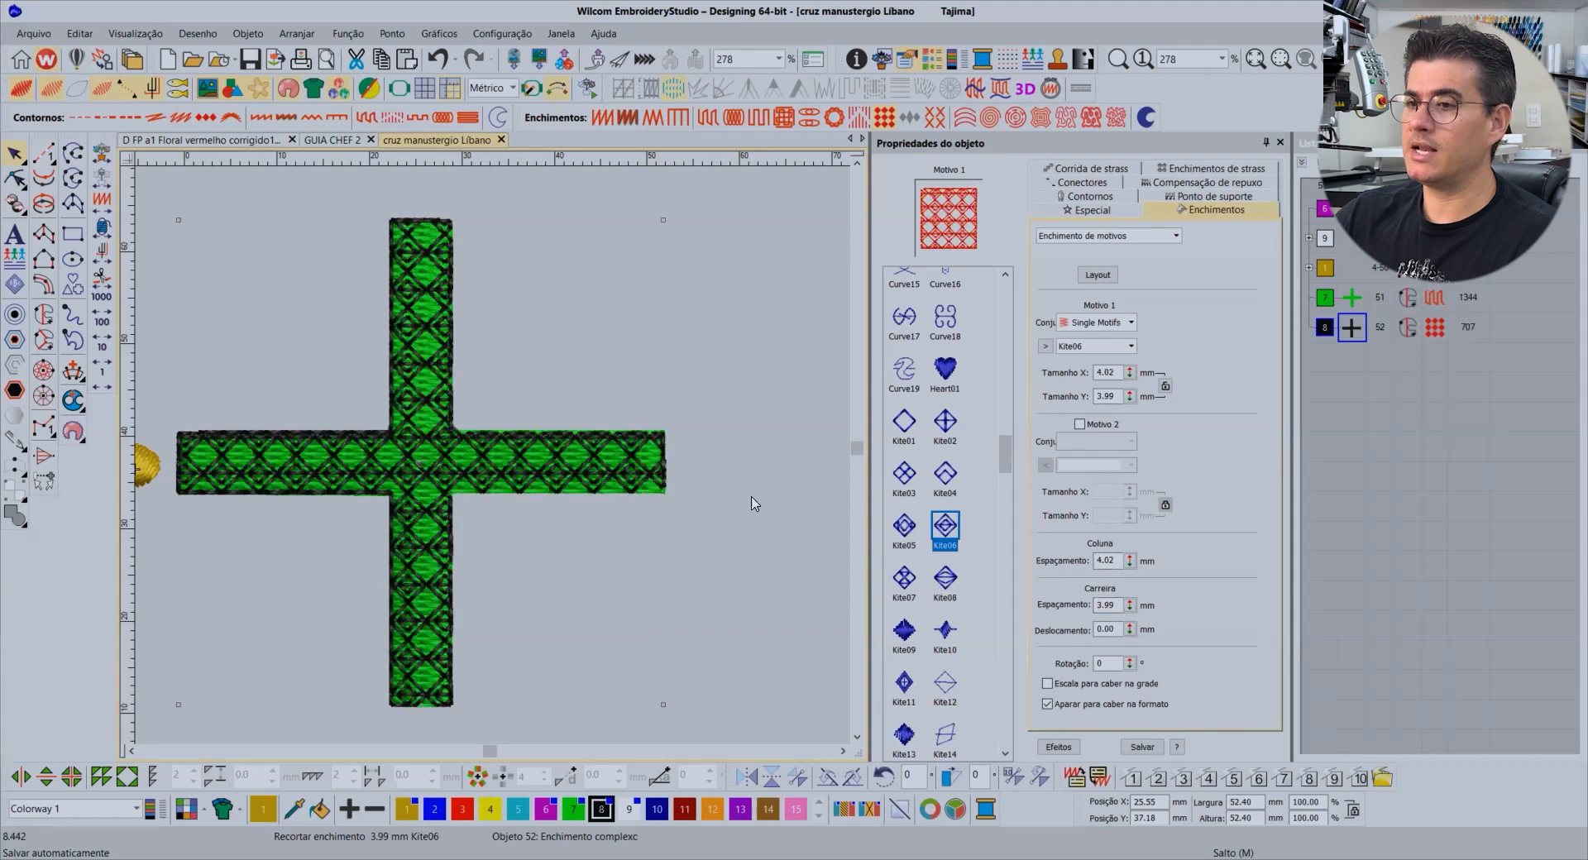
double_click(1110, 373)
double_click(1108, 396)
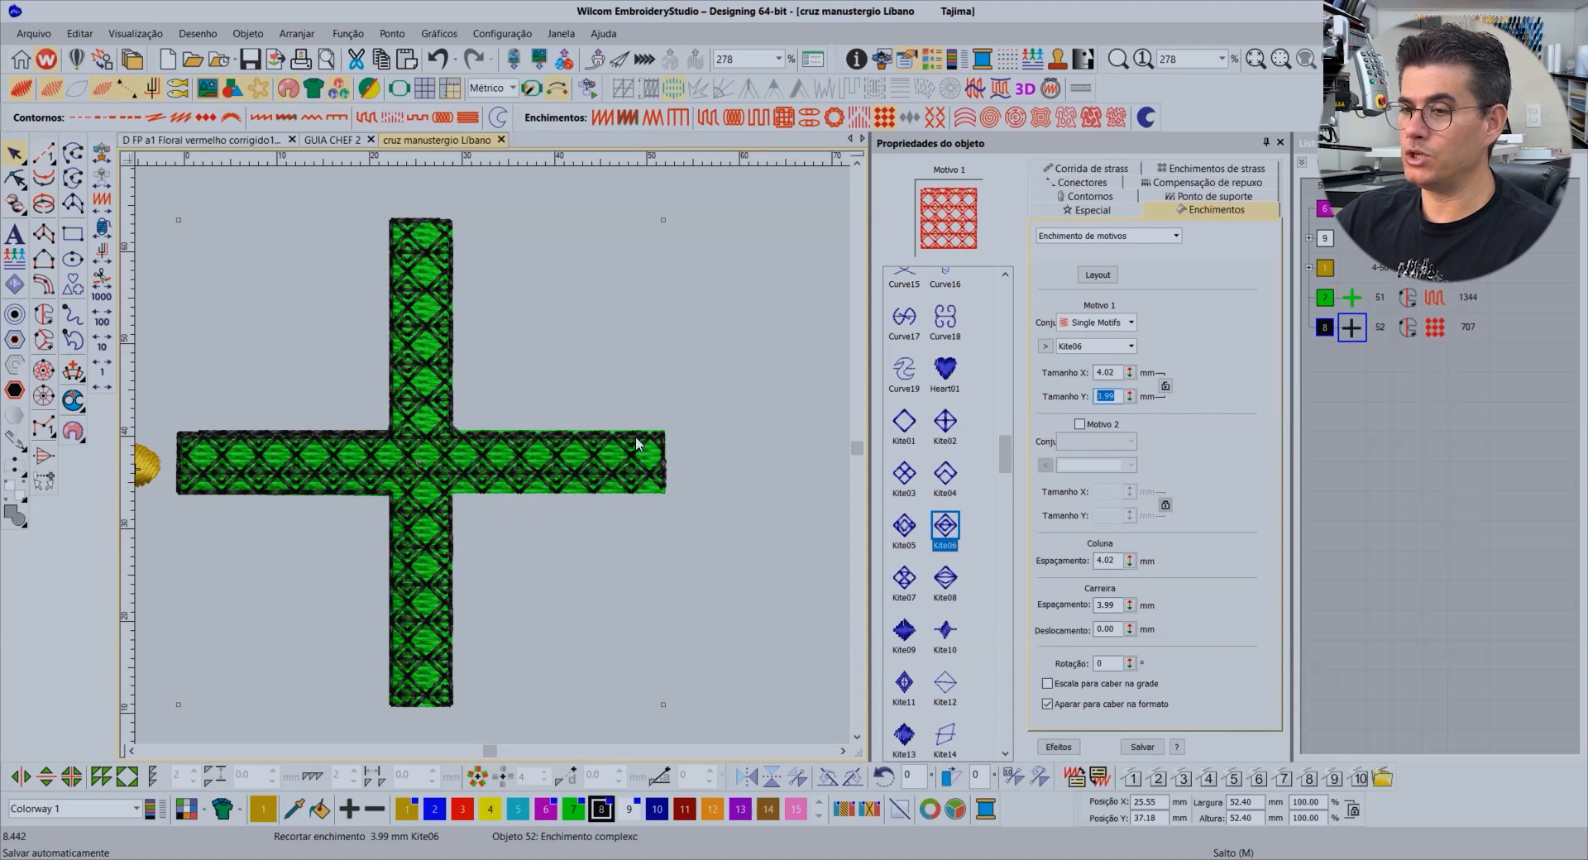
left_click(725, 389)
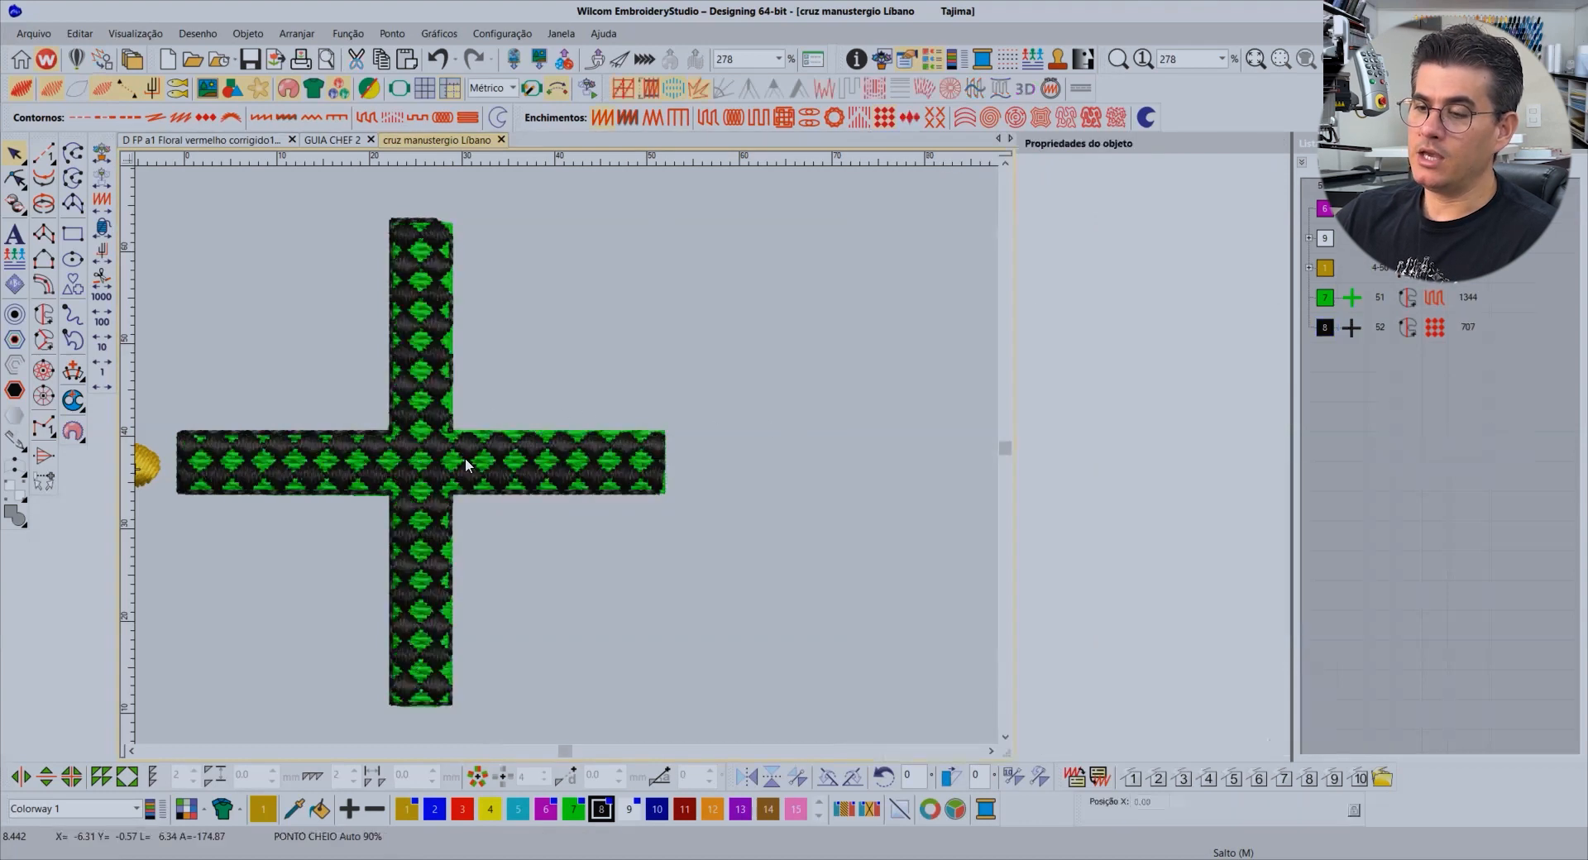
left_click(523, 448)
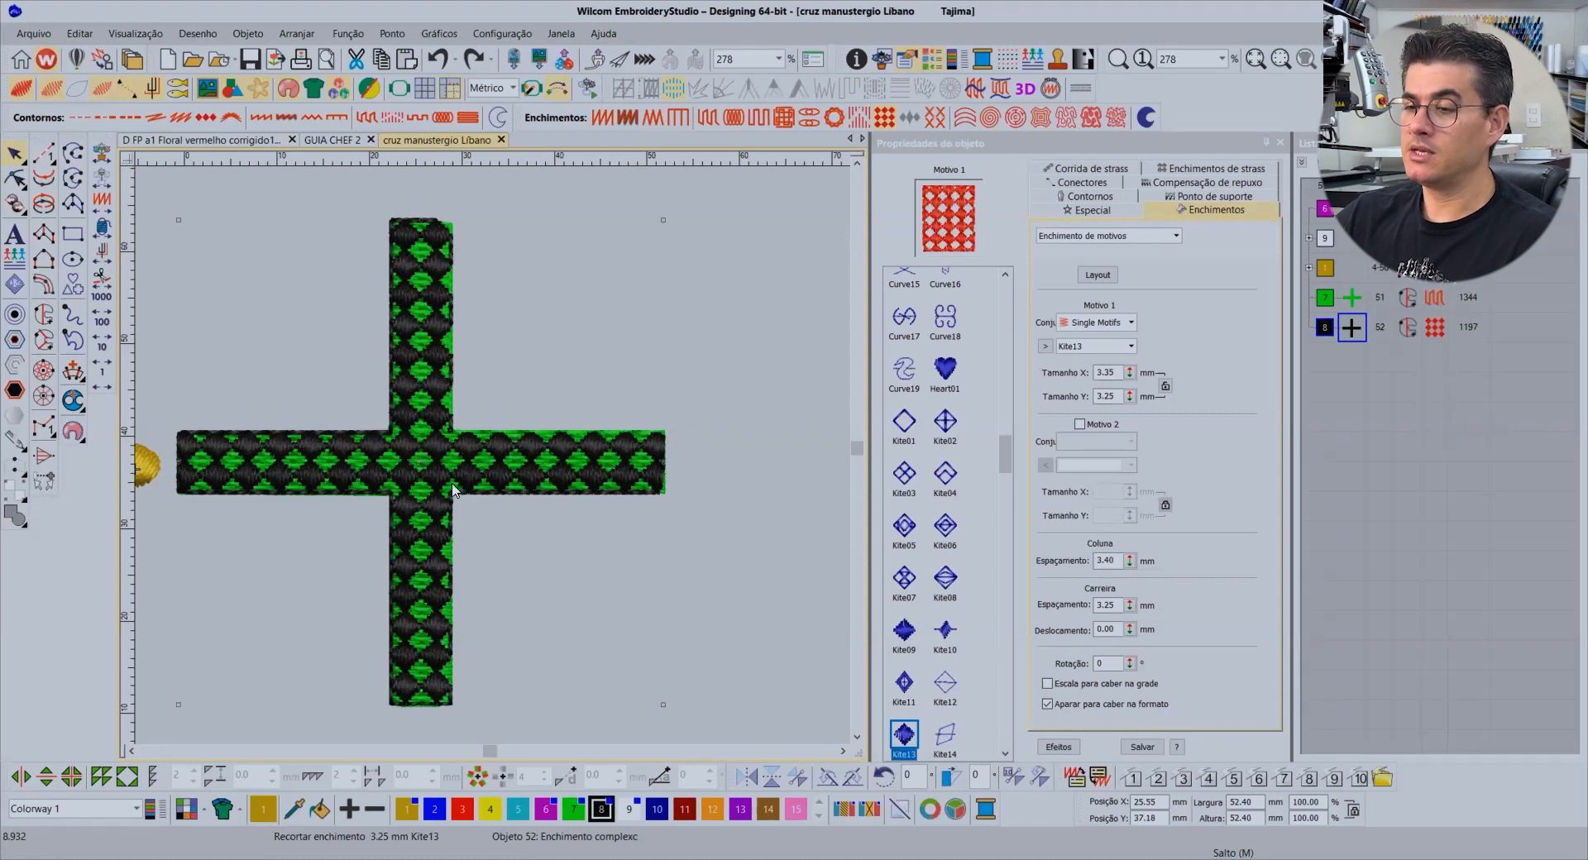
Try the Heart01 motif at its default size on the black cross and undo the change
scroll(493, 460, "down", 3)
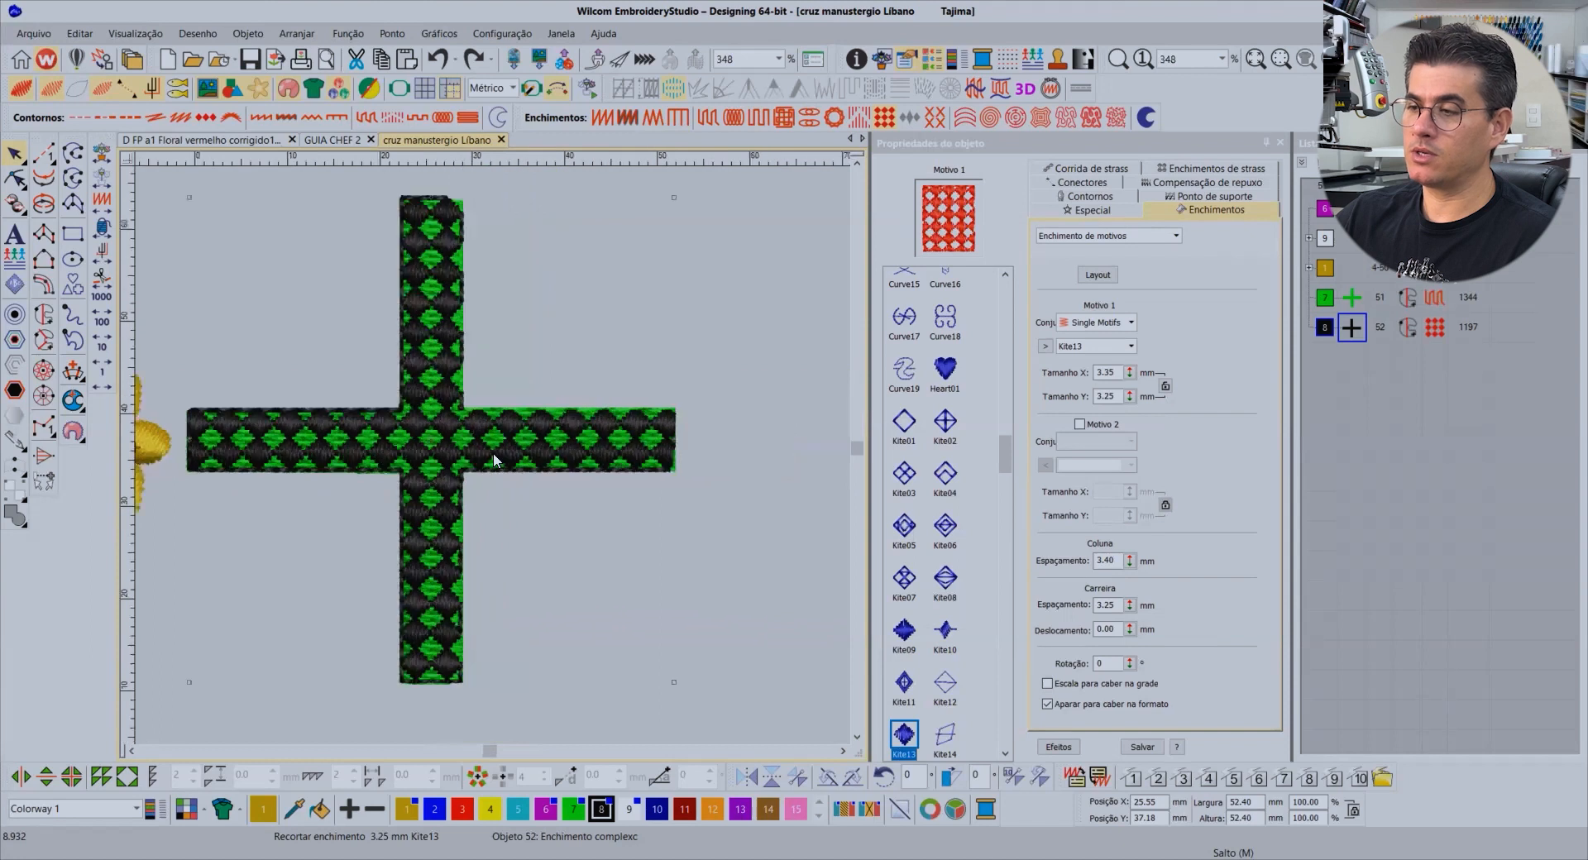
left_click(945, 370)
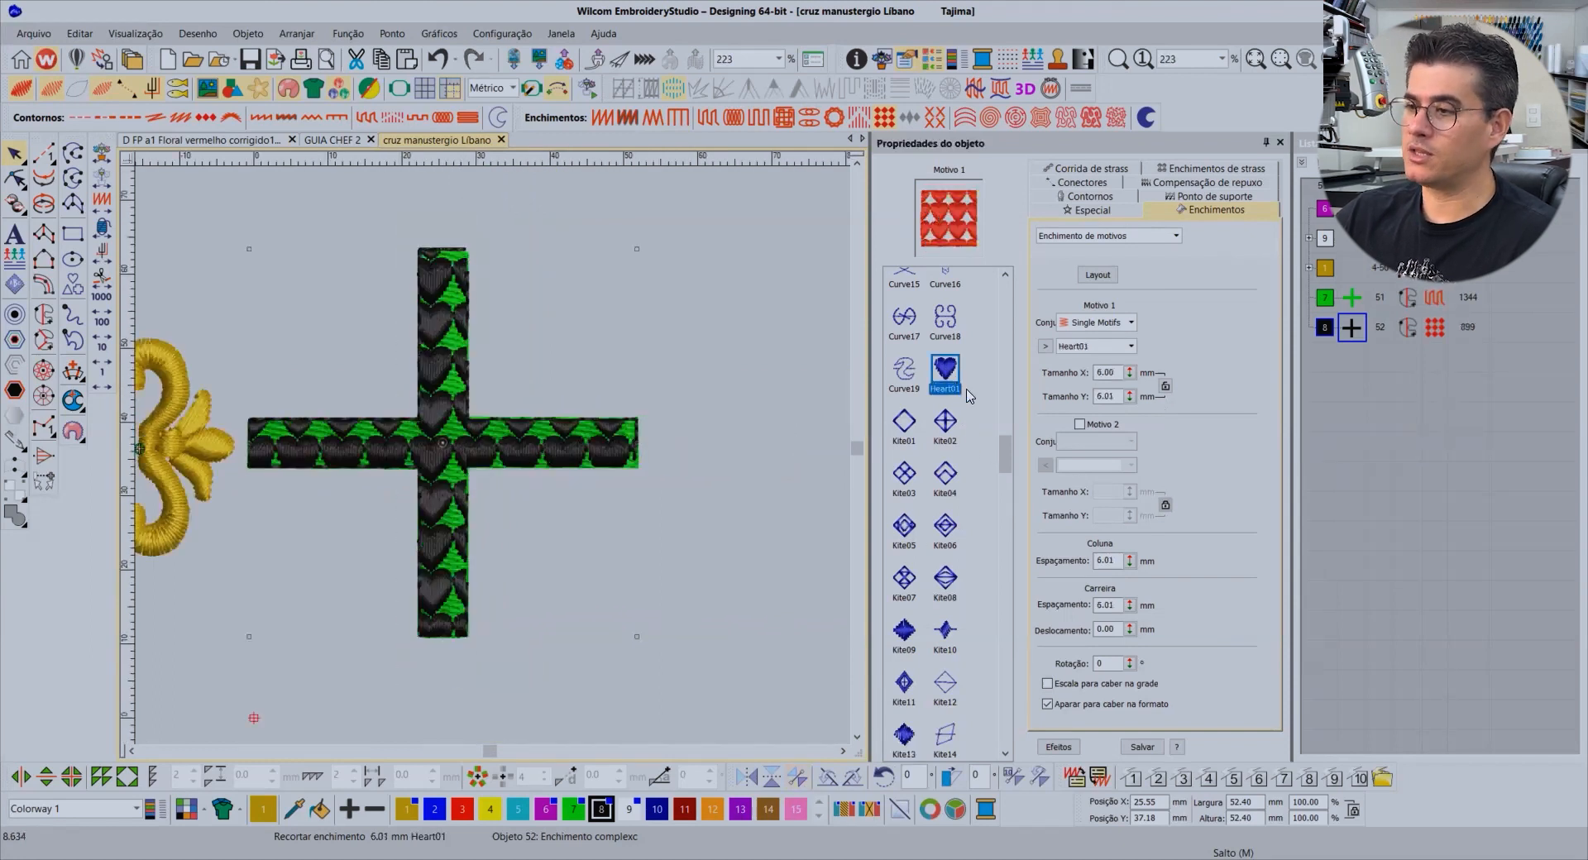
left_click_drag(1120, 372, 1086, 366)
key("Tab")
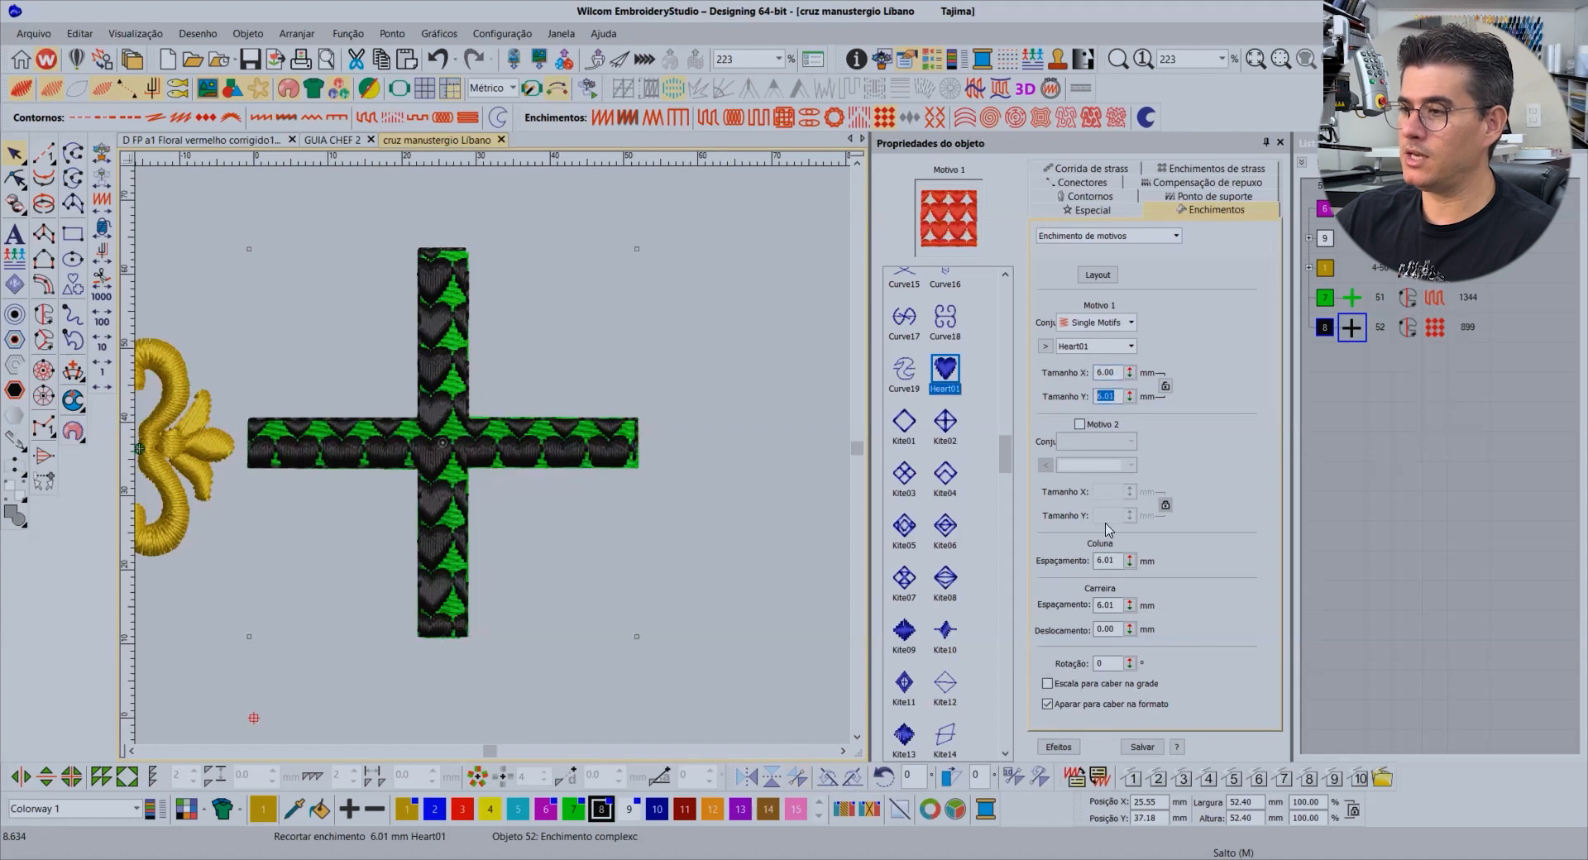
key("Tab")
left_click(703, 368)
key("ctrl+z")
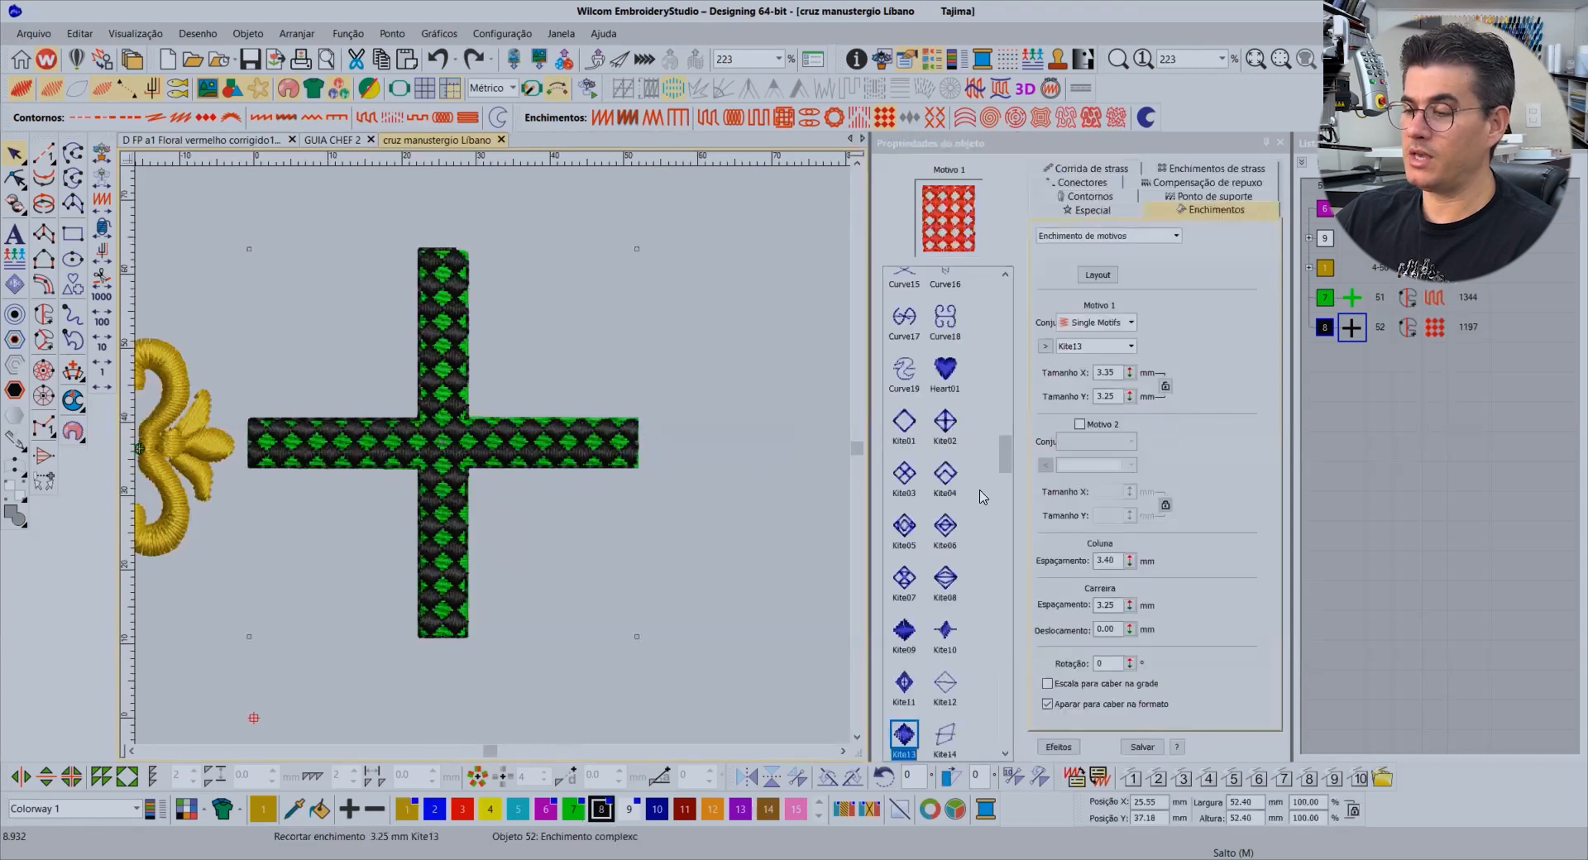
Check the Kite13 fill's X and Y motif sizes and its column and row spacing on the black cross
double_click(1107, 372)
double_click(1112, 397)
double_click(1107, 561)
double_click(1112, 605)
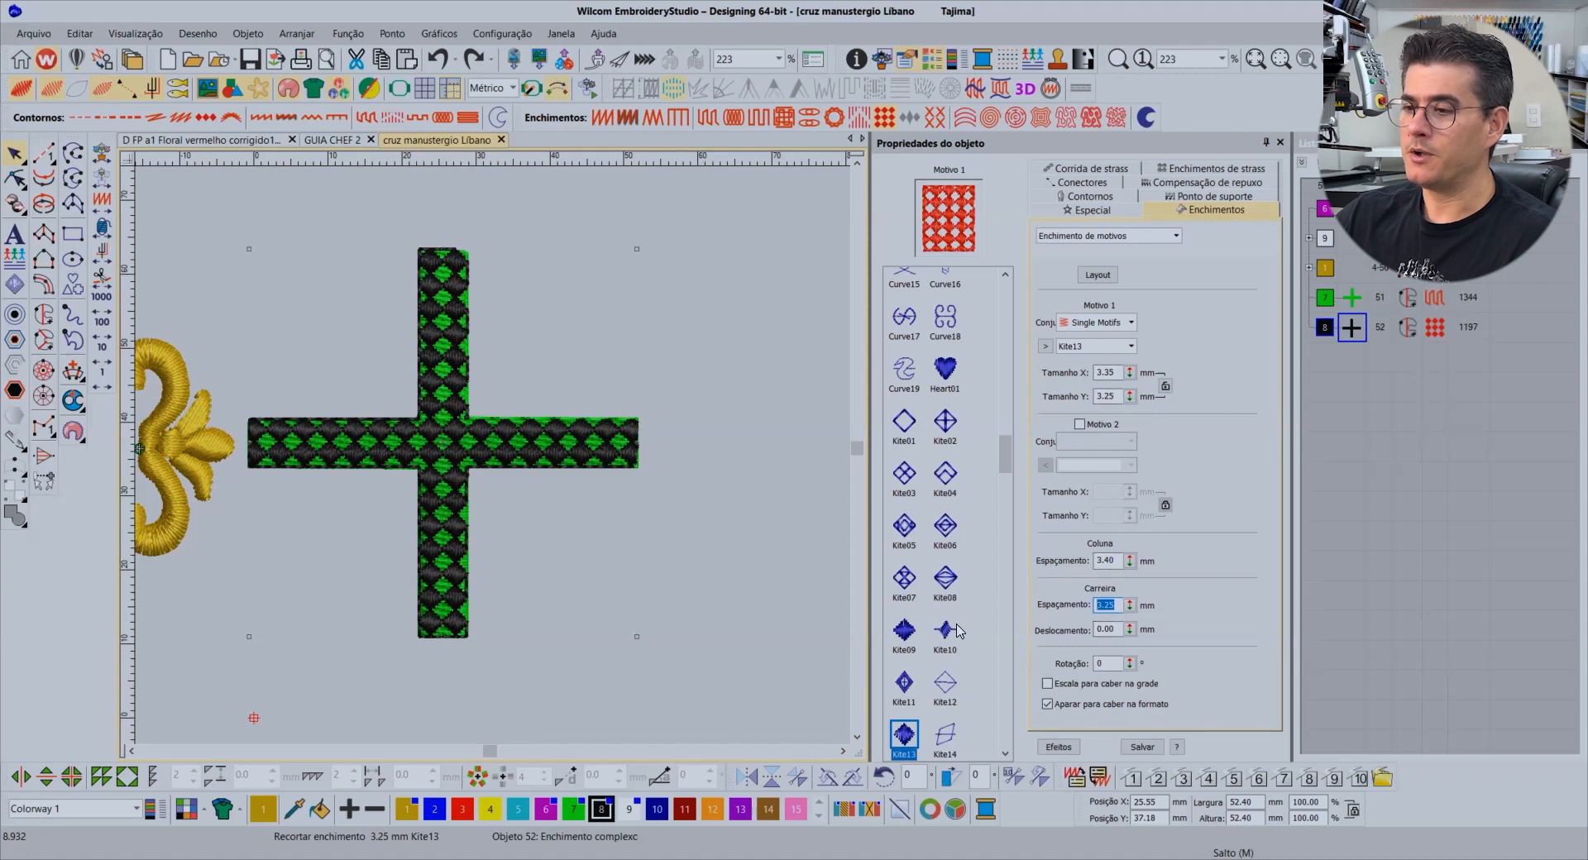
Switch the black cross's motif fill to Heart01 and set the motif's X size to 3.35 mm
left_click(945, 369)
double_click(1106, 372)
type("6.00")
double_click(1105, 372)
type("3")
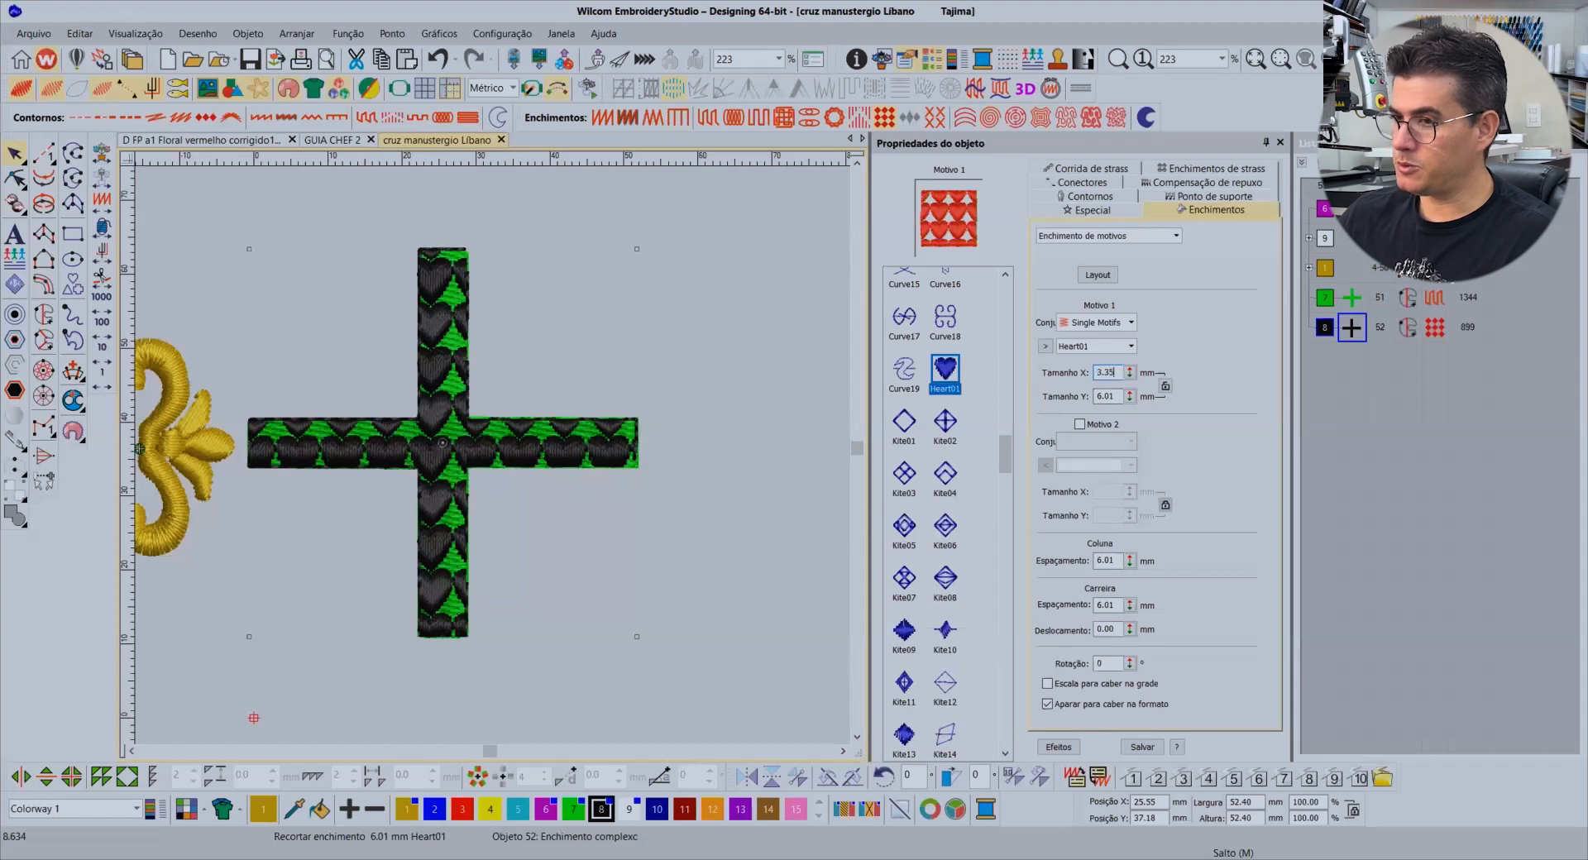
type(".35")
key("Tab")
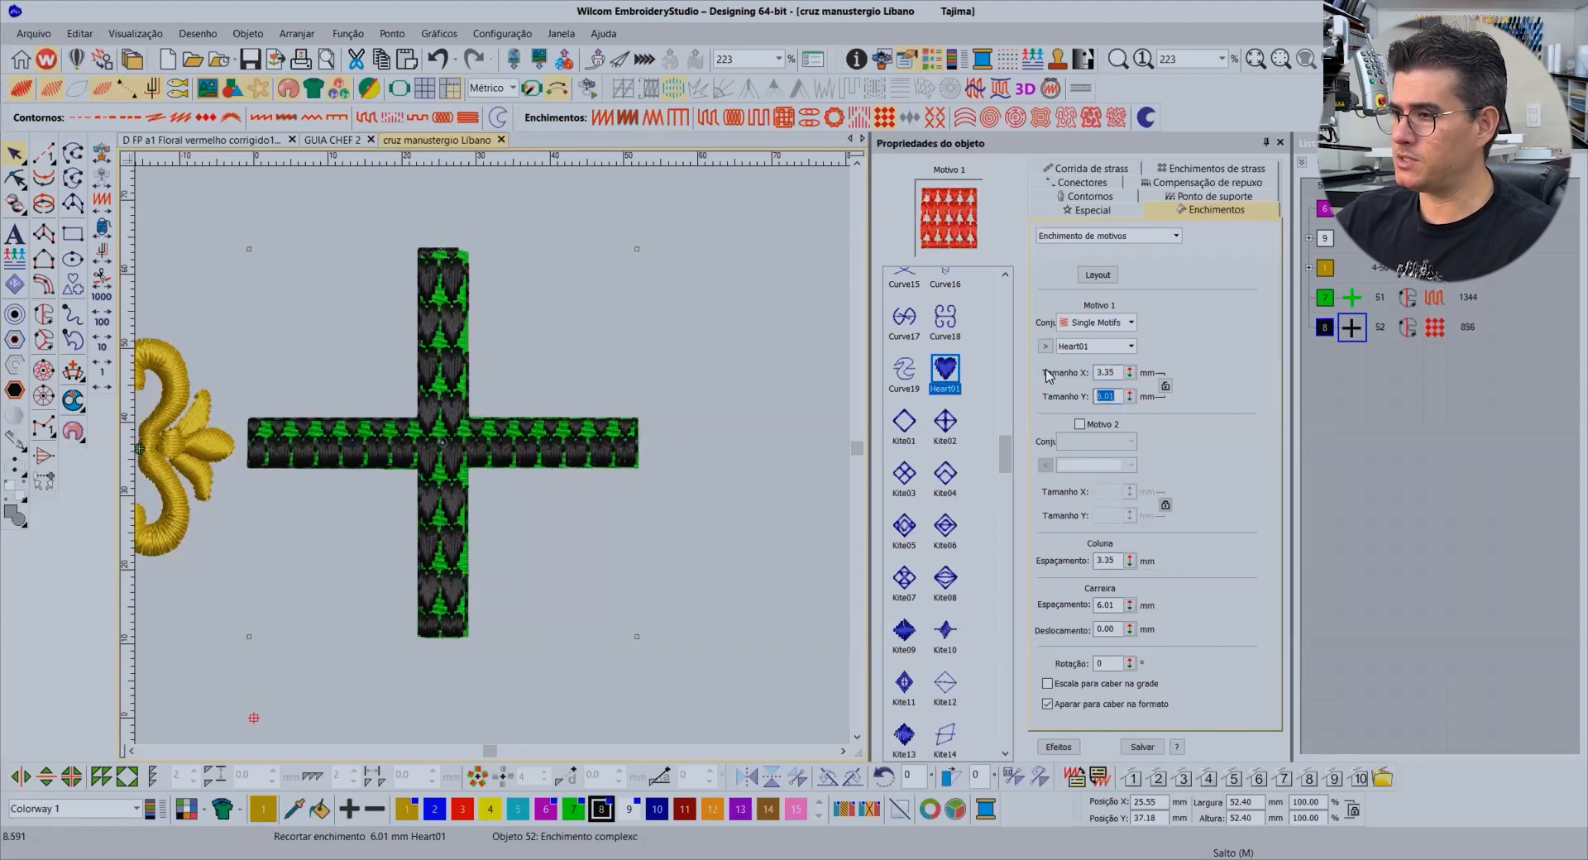
Set the Heart01 motif's Y size to 3.25 mm on the black cross
type("0.25")
key("Return")
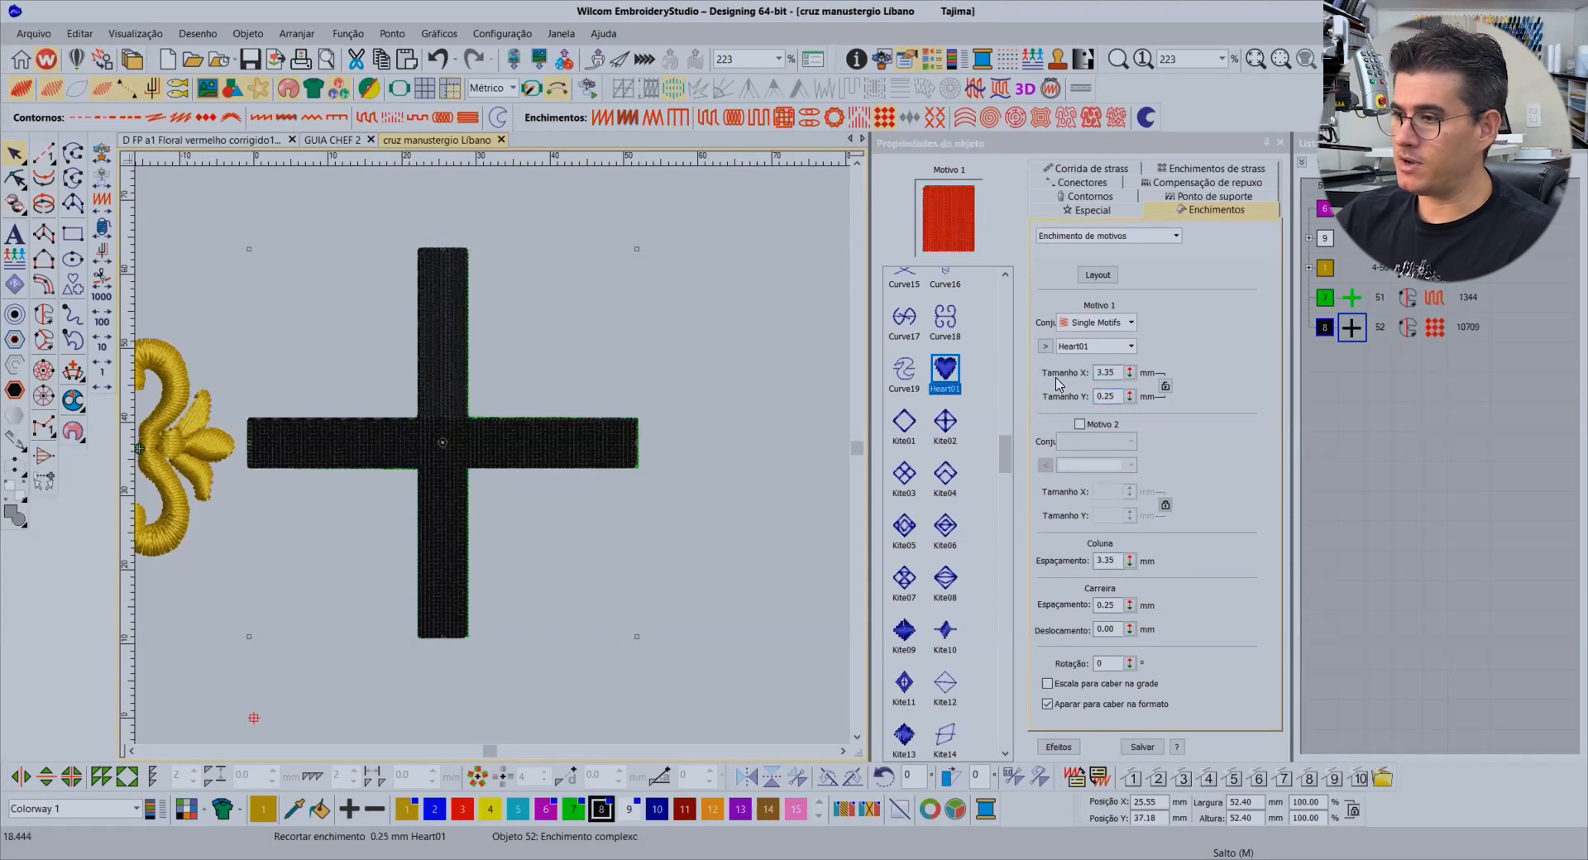
double_click(1106, 396)
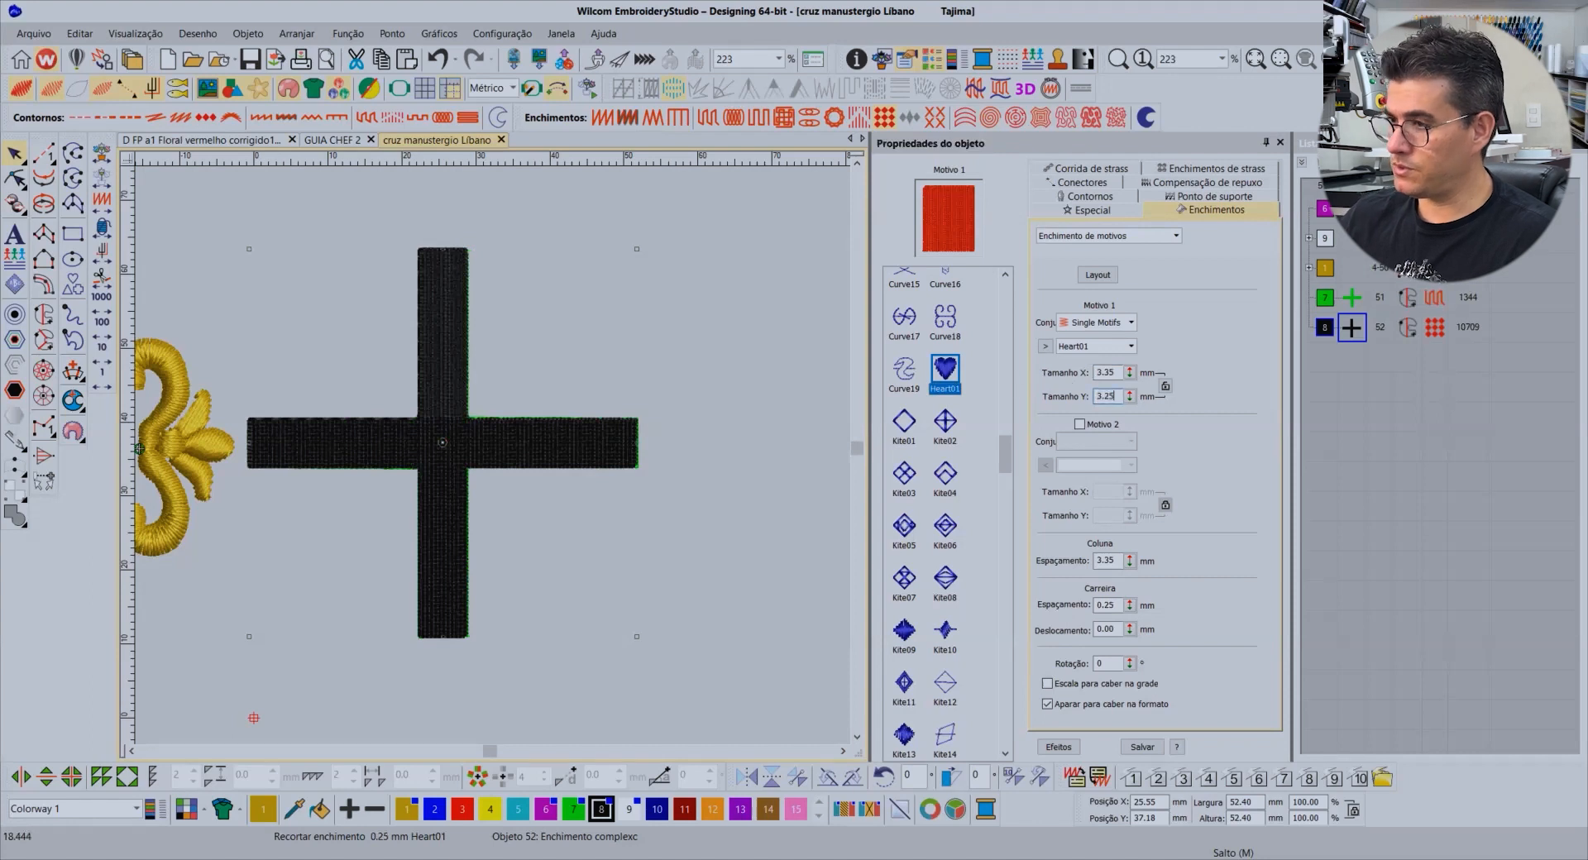
key("Return")
Set the heart fill's column spacing to 3.40 mm and its row spacing to 3.35 mm
double_click(1107, 560)
type("3.4")
key("Tab")
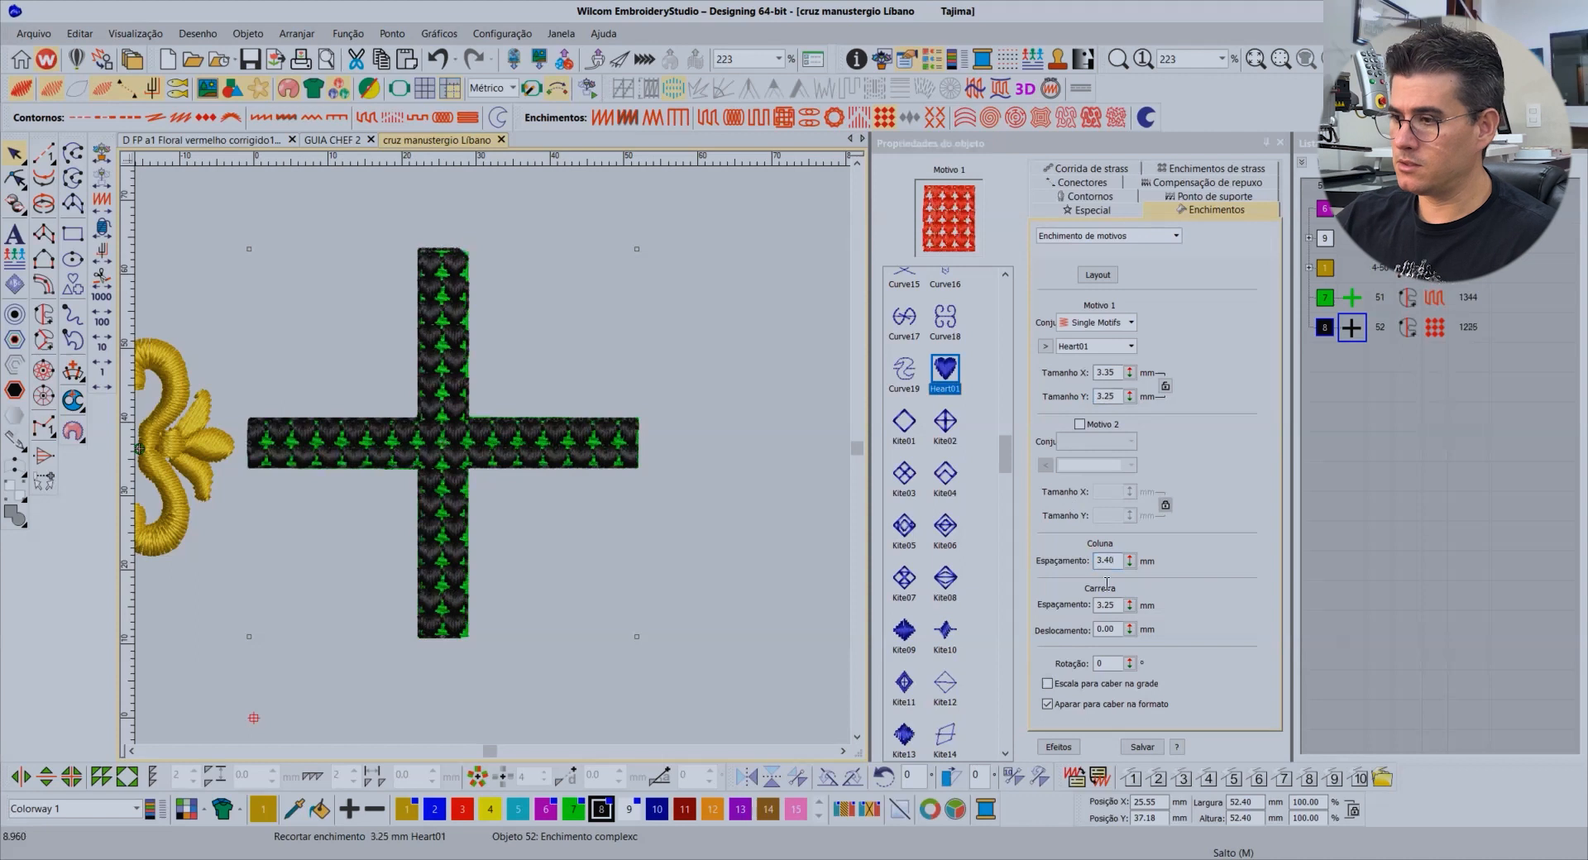
type("3")
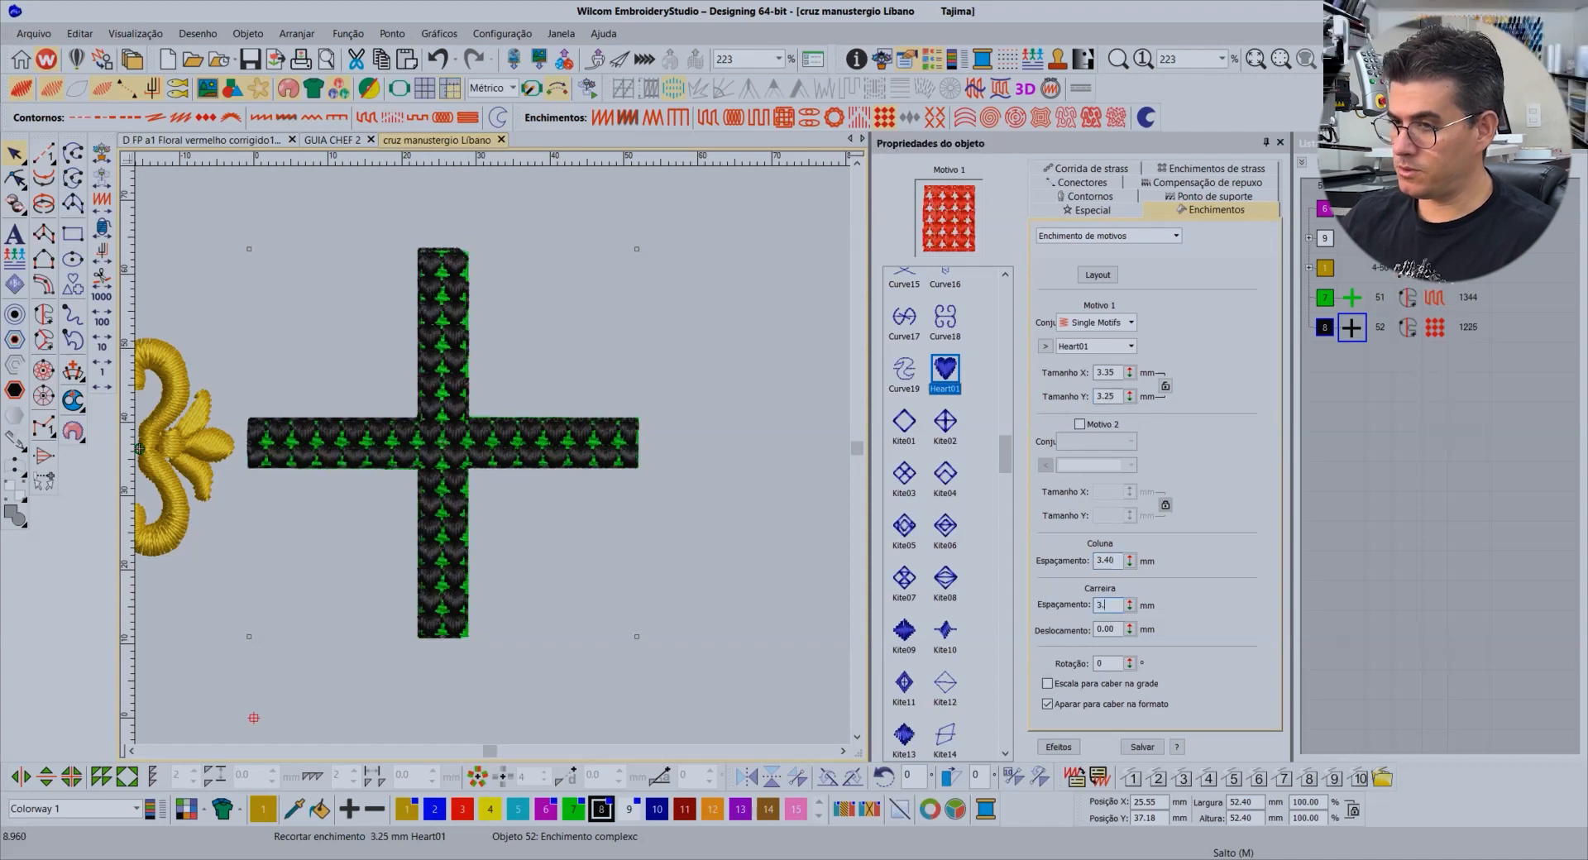
key("Return")
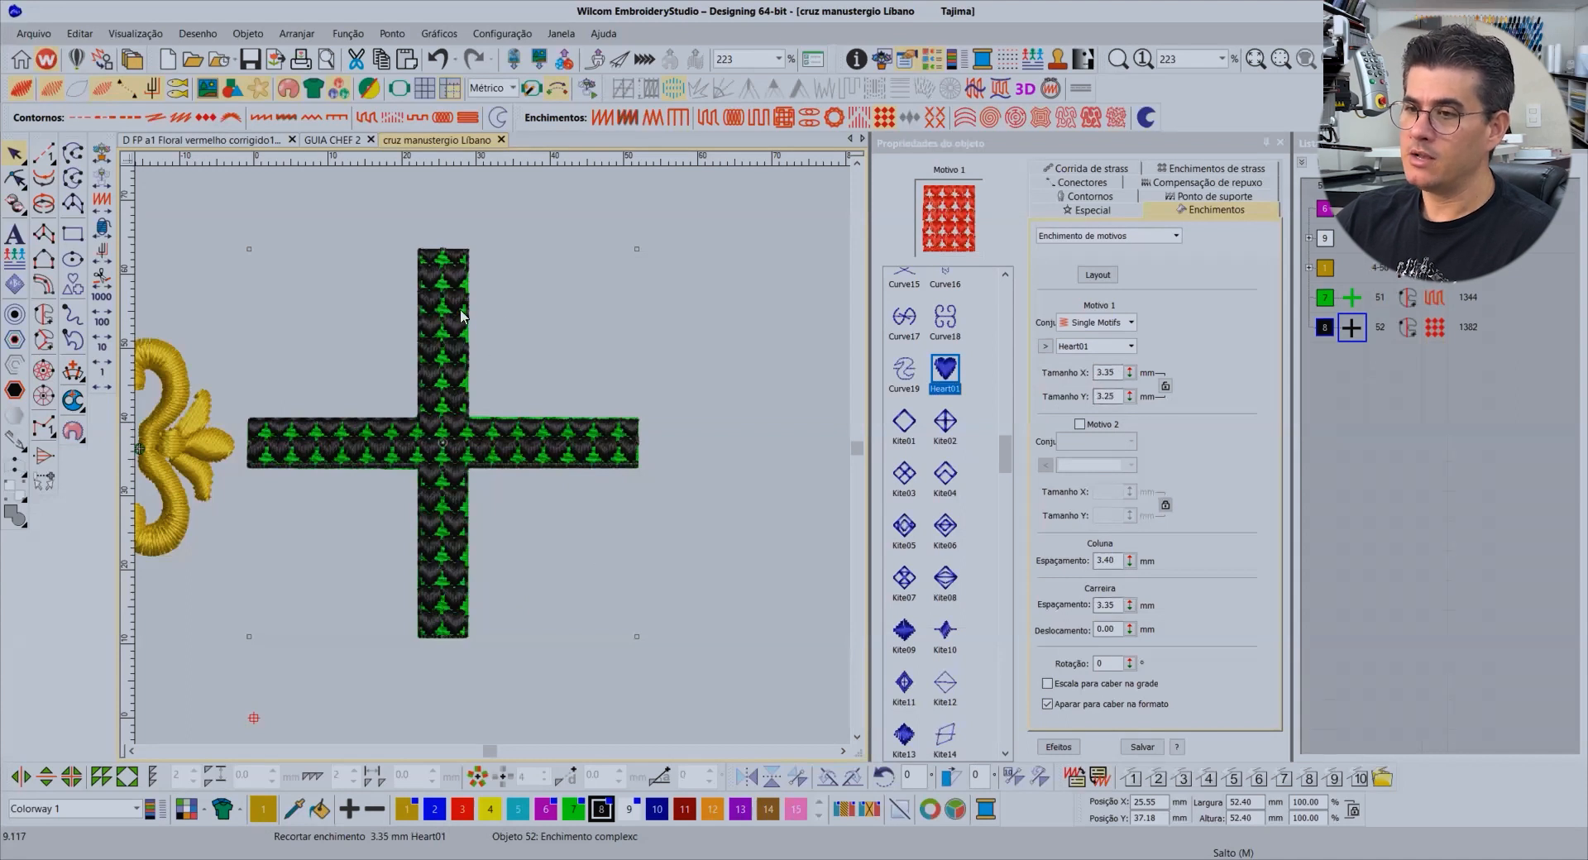
Set the row spacing of the heart fill on the black cross to 3.40 mm
scroll(504, 473, "up", 2)
double_click(1107, 604)
type("3.40")
key("Return")
Set the Heart01 motif's Y size to 3.35 mm
double_click(1107, 396)
type("3.")
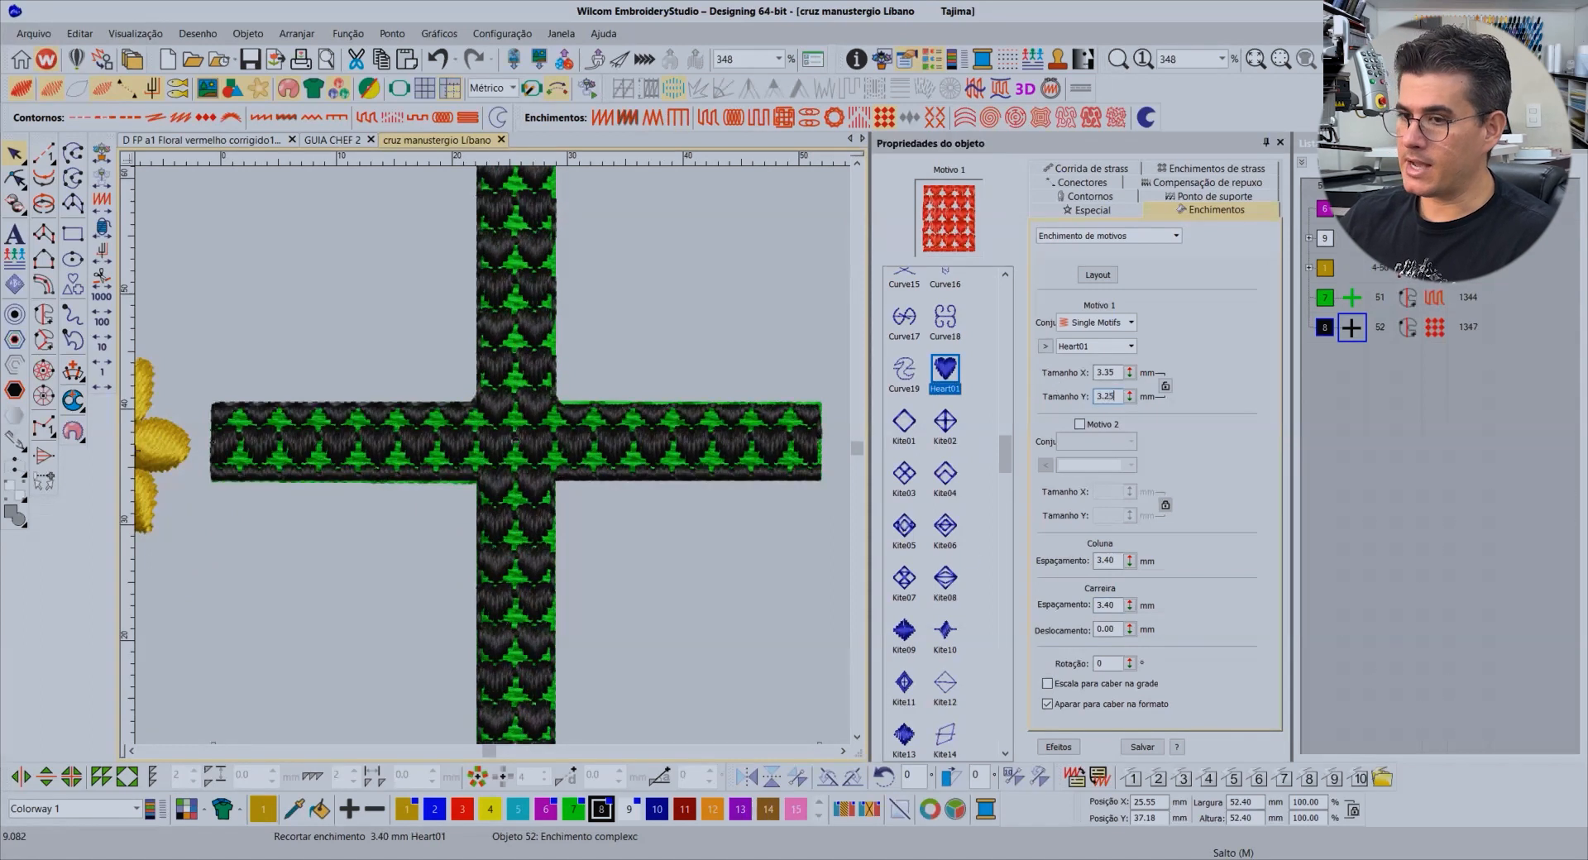
type("35")
key("Return")
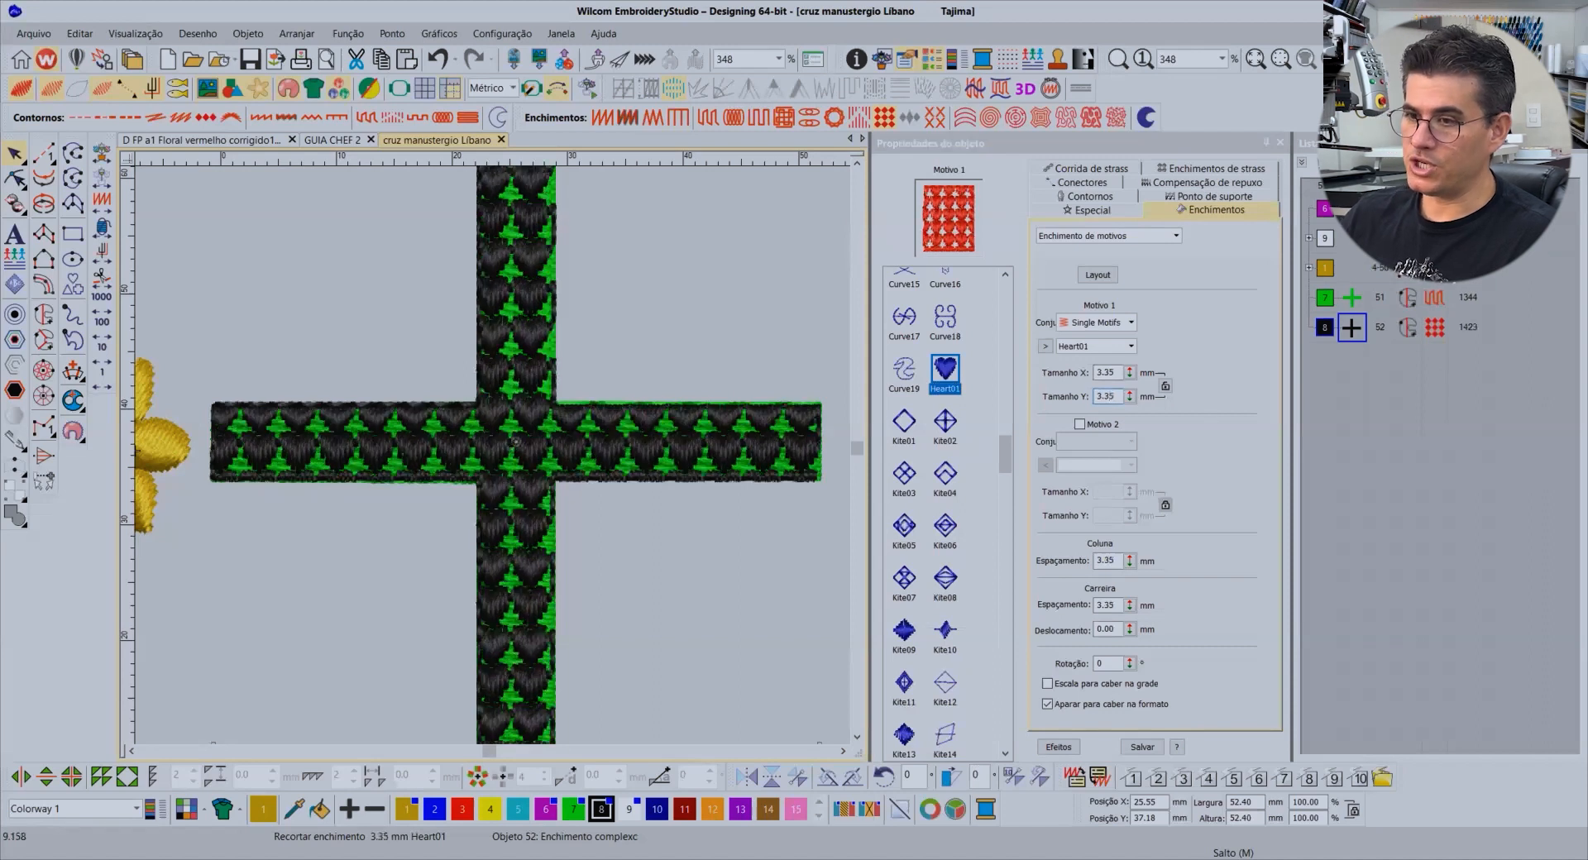
Try Y sizes of 3.40 mm and 3.25 mm for the Heart01 motif on the black cross
double_click(1113, 400)
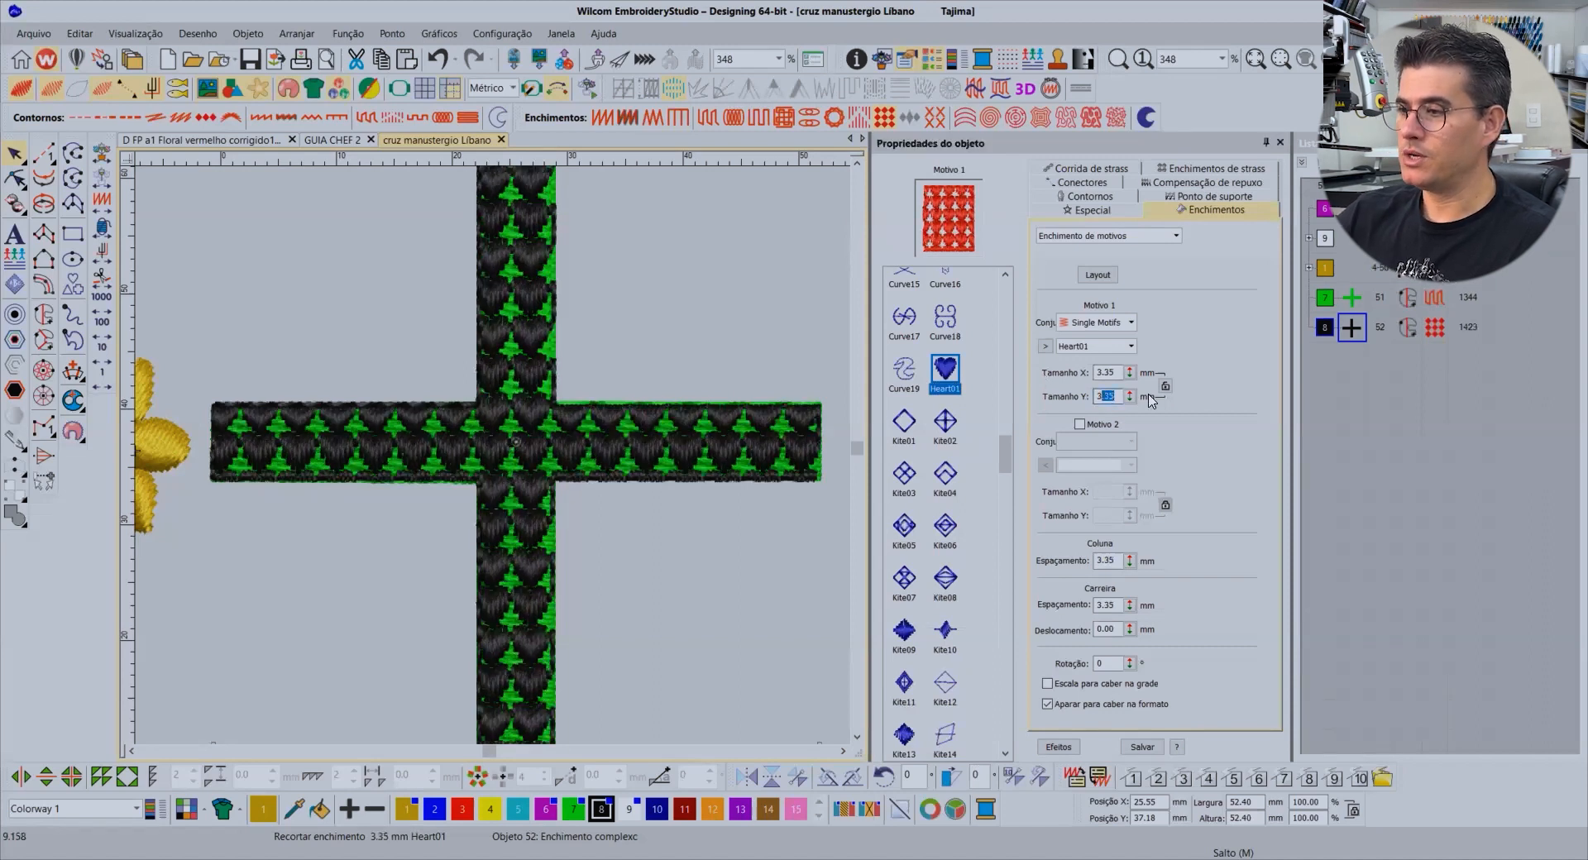
type("3.4")
key("Return")
left_click_drag(1116, 398, 1105, 398)
type("25")
key("Return")
Undo the heart fill trials and restore Kite13 at 3.35 by 3.25 mm with 3.40 mm column and 3.25 mm row spacing
key("ctrl+z")
key("ctrl+z")
key("ctrl+z")
key("ctrl+z")
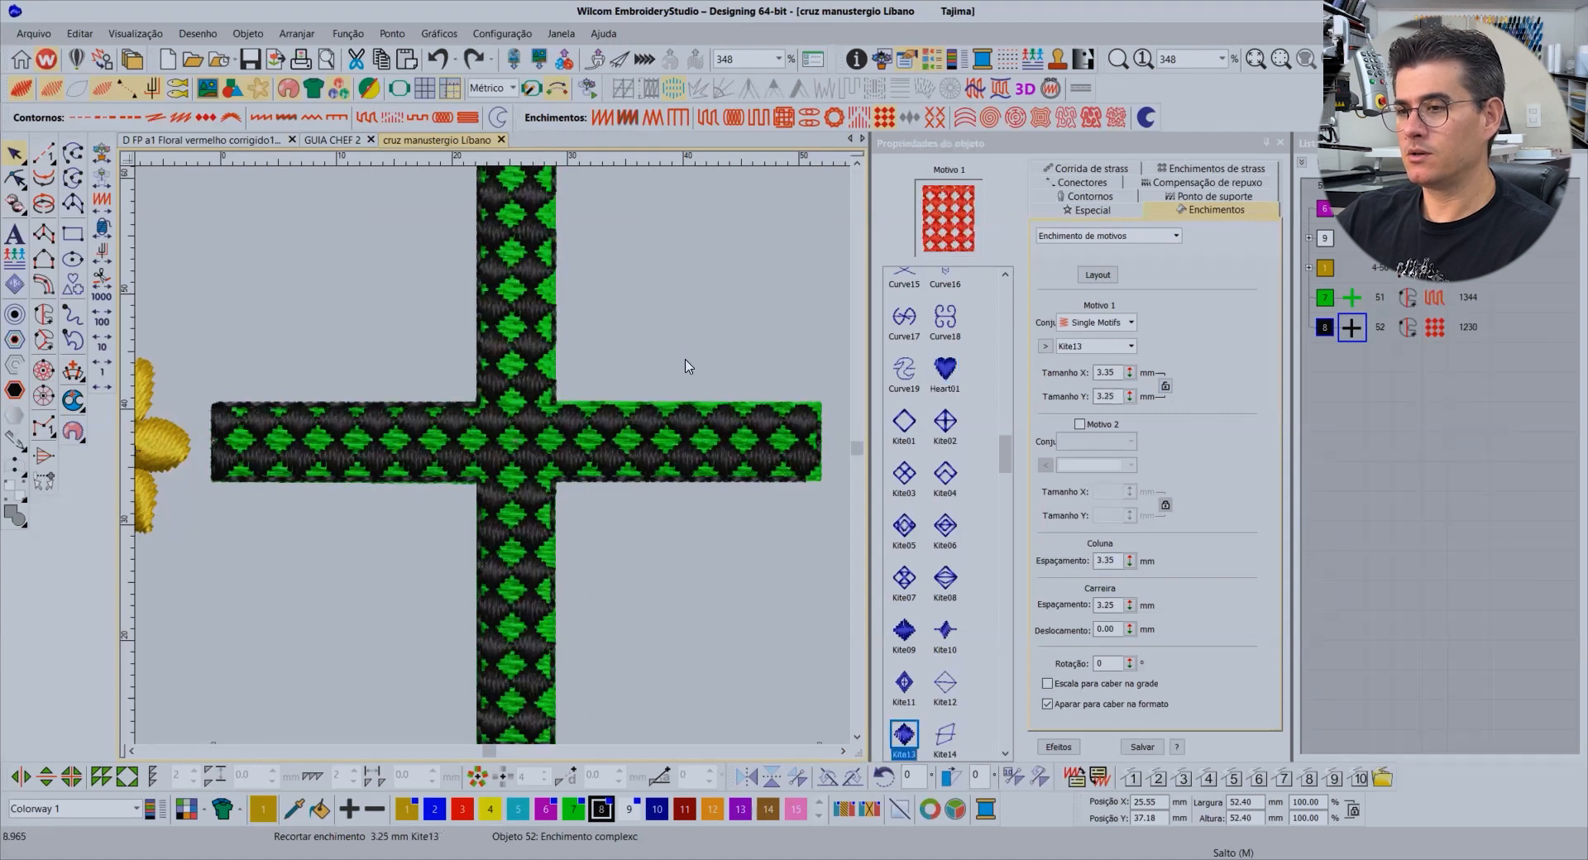
key("ctrl+z")
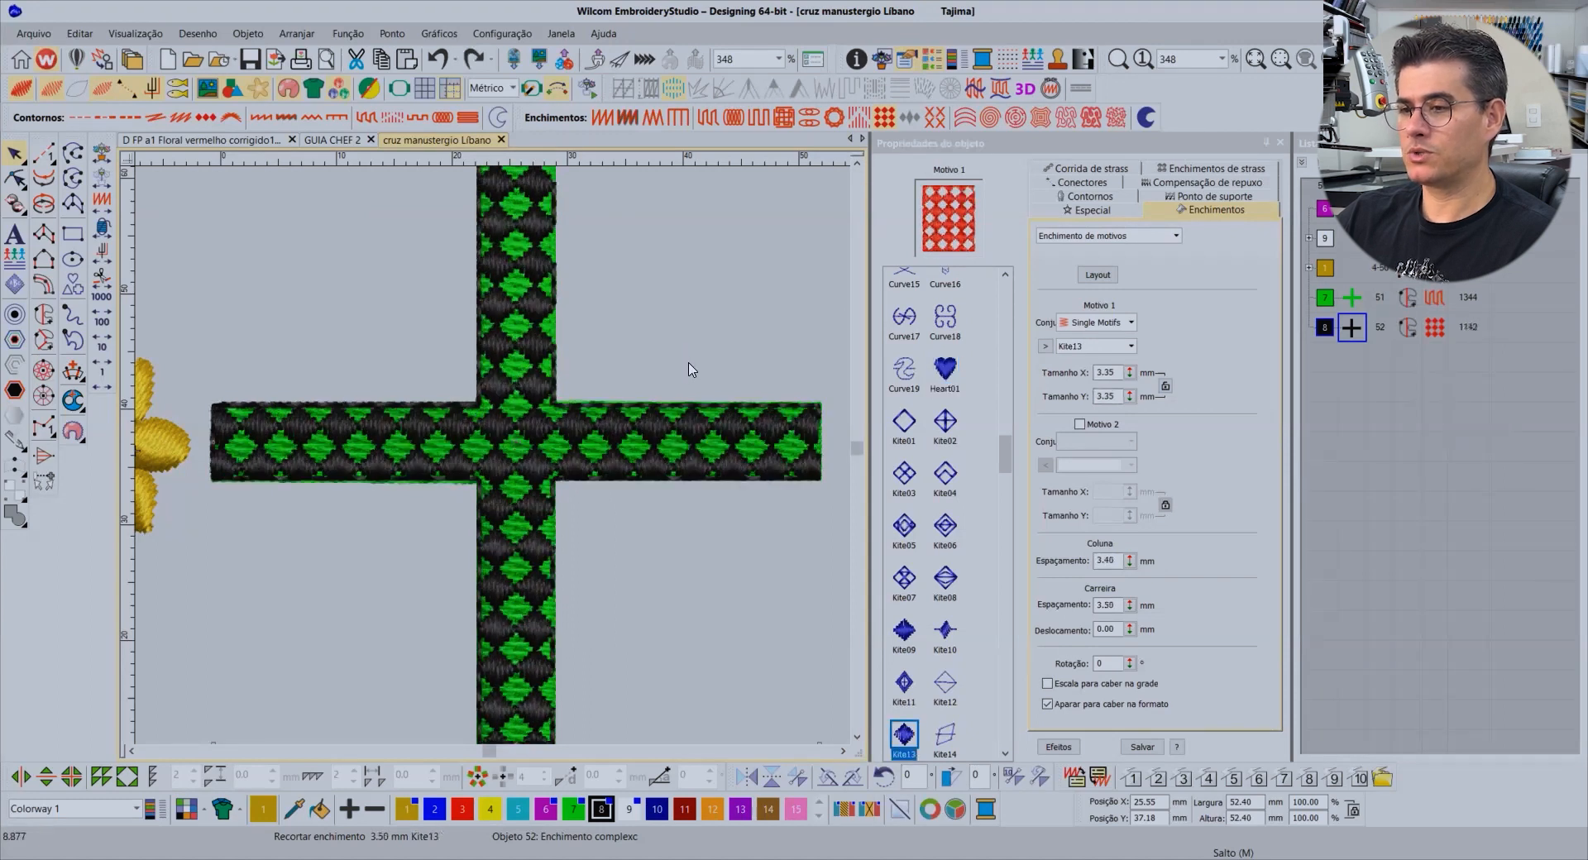
left_click(474, 60)
left_click(473, 60)
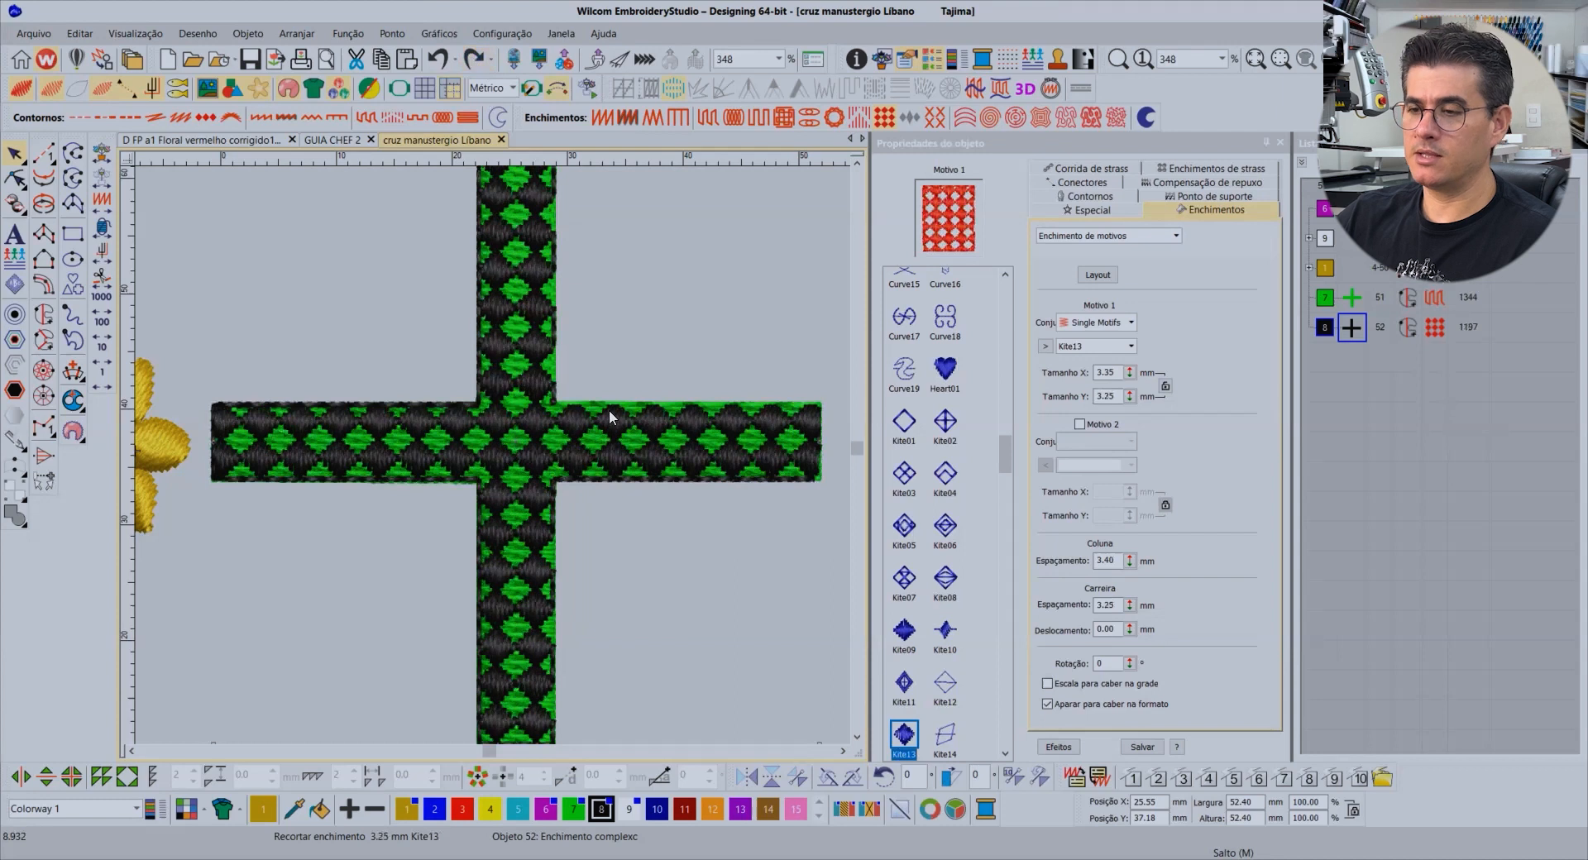
Compare the original cross's stitch pattern inside the gold ornament with the rebuilt black and green cross
key("0")
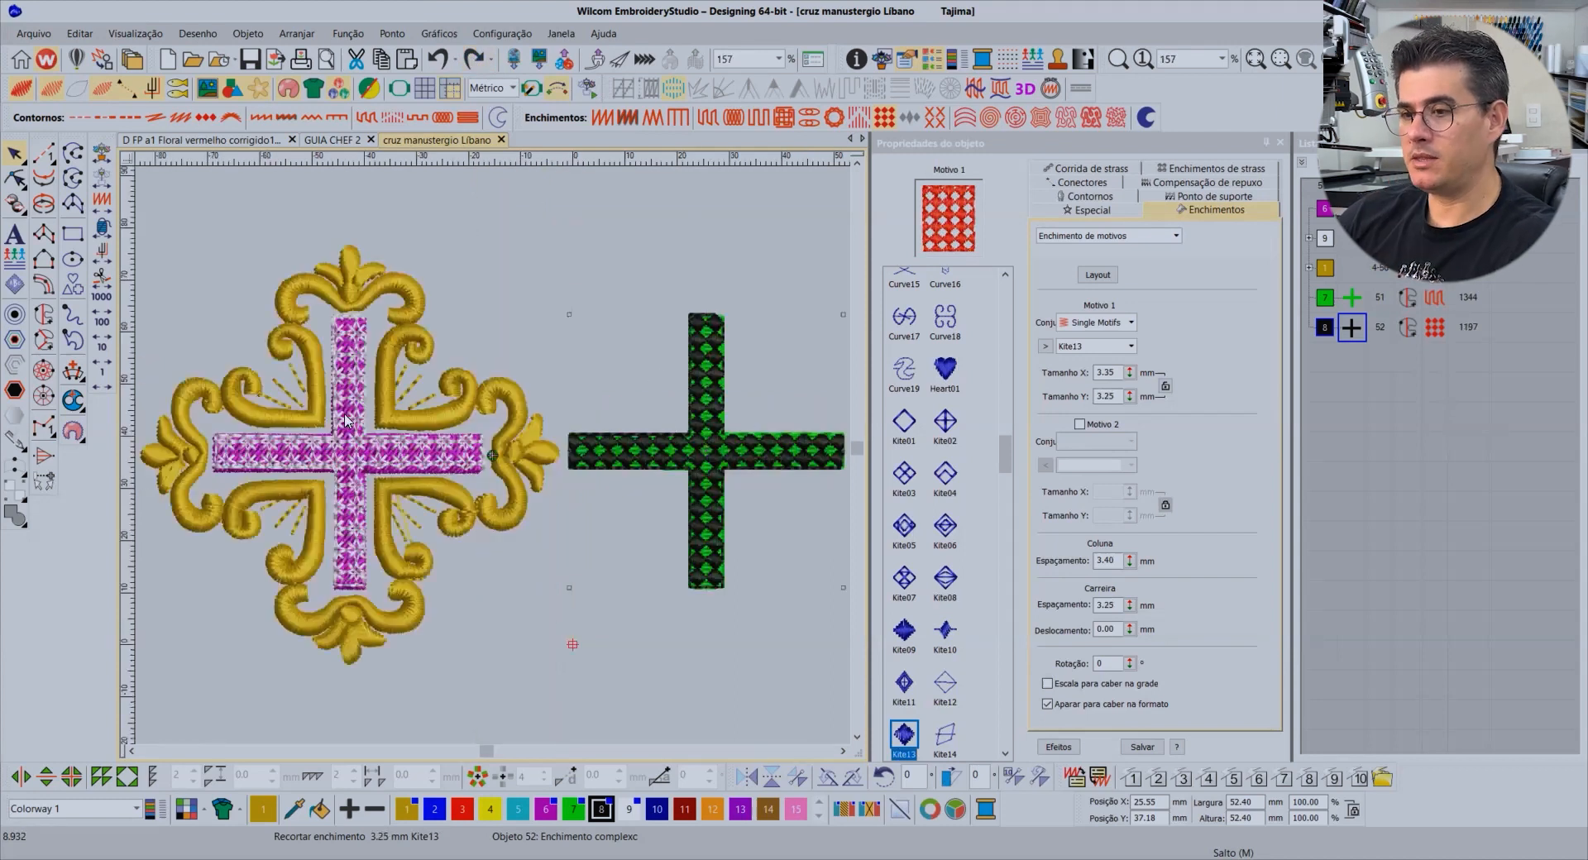
scroll(345, 420, "up", 4)
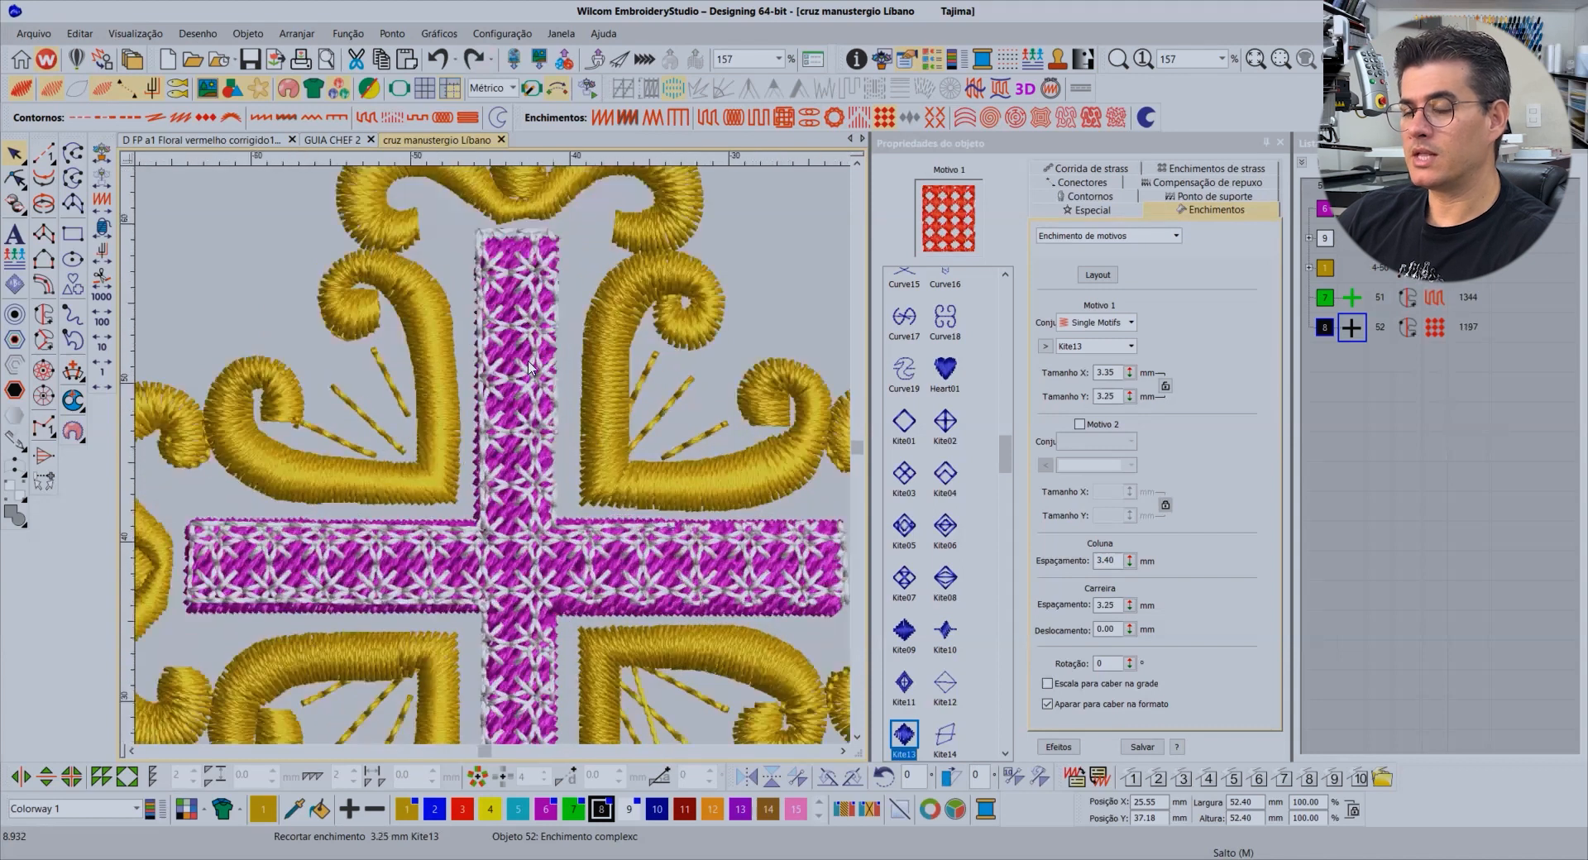
scroll(529, 368, "up", 5)
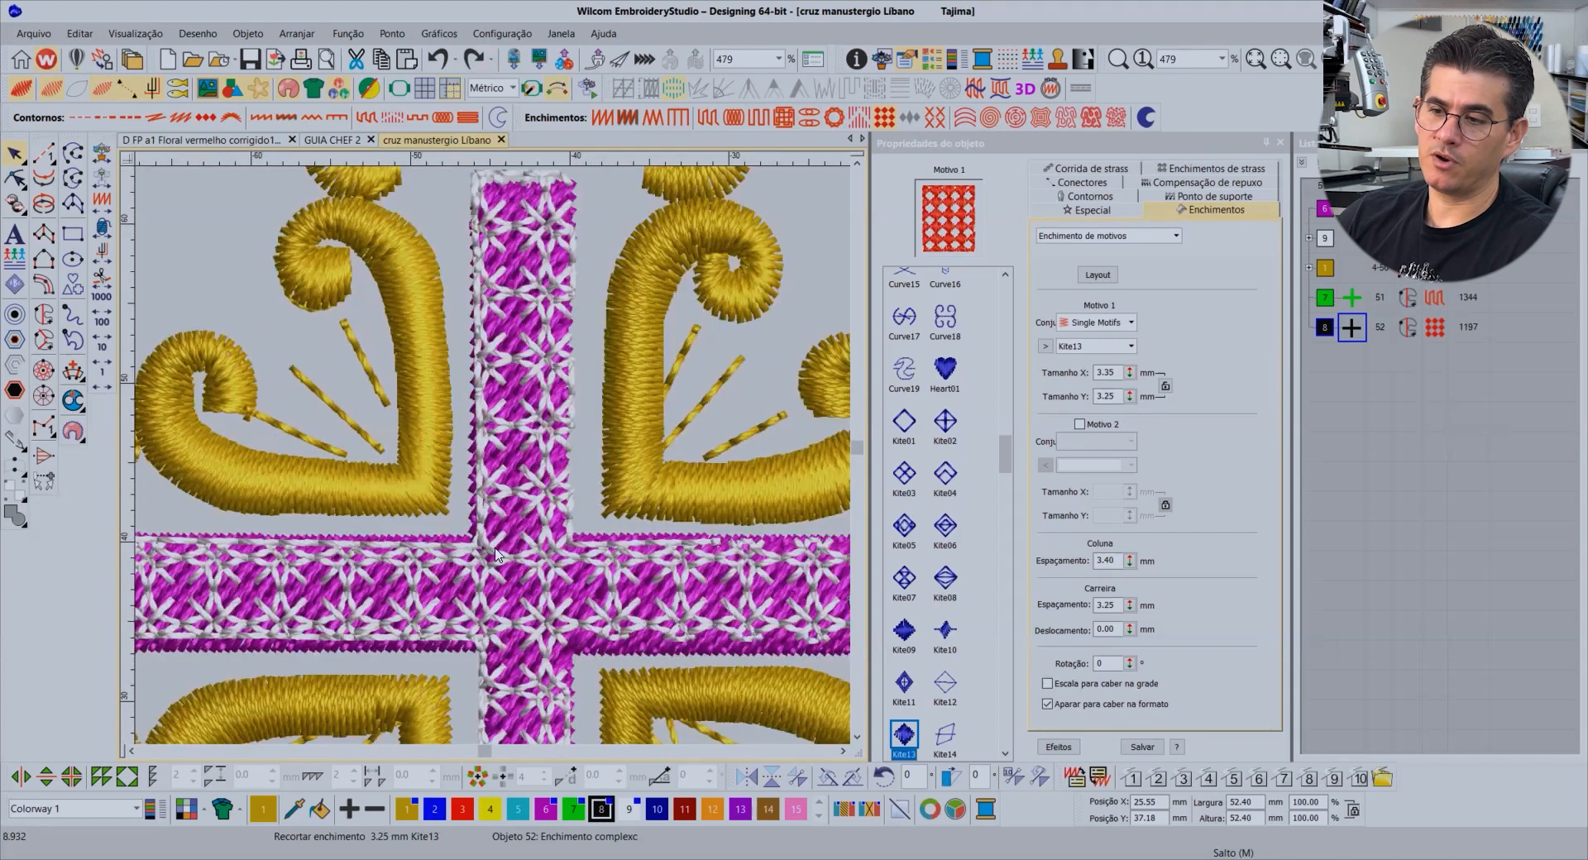
scroll(505, 450, "down", 5)
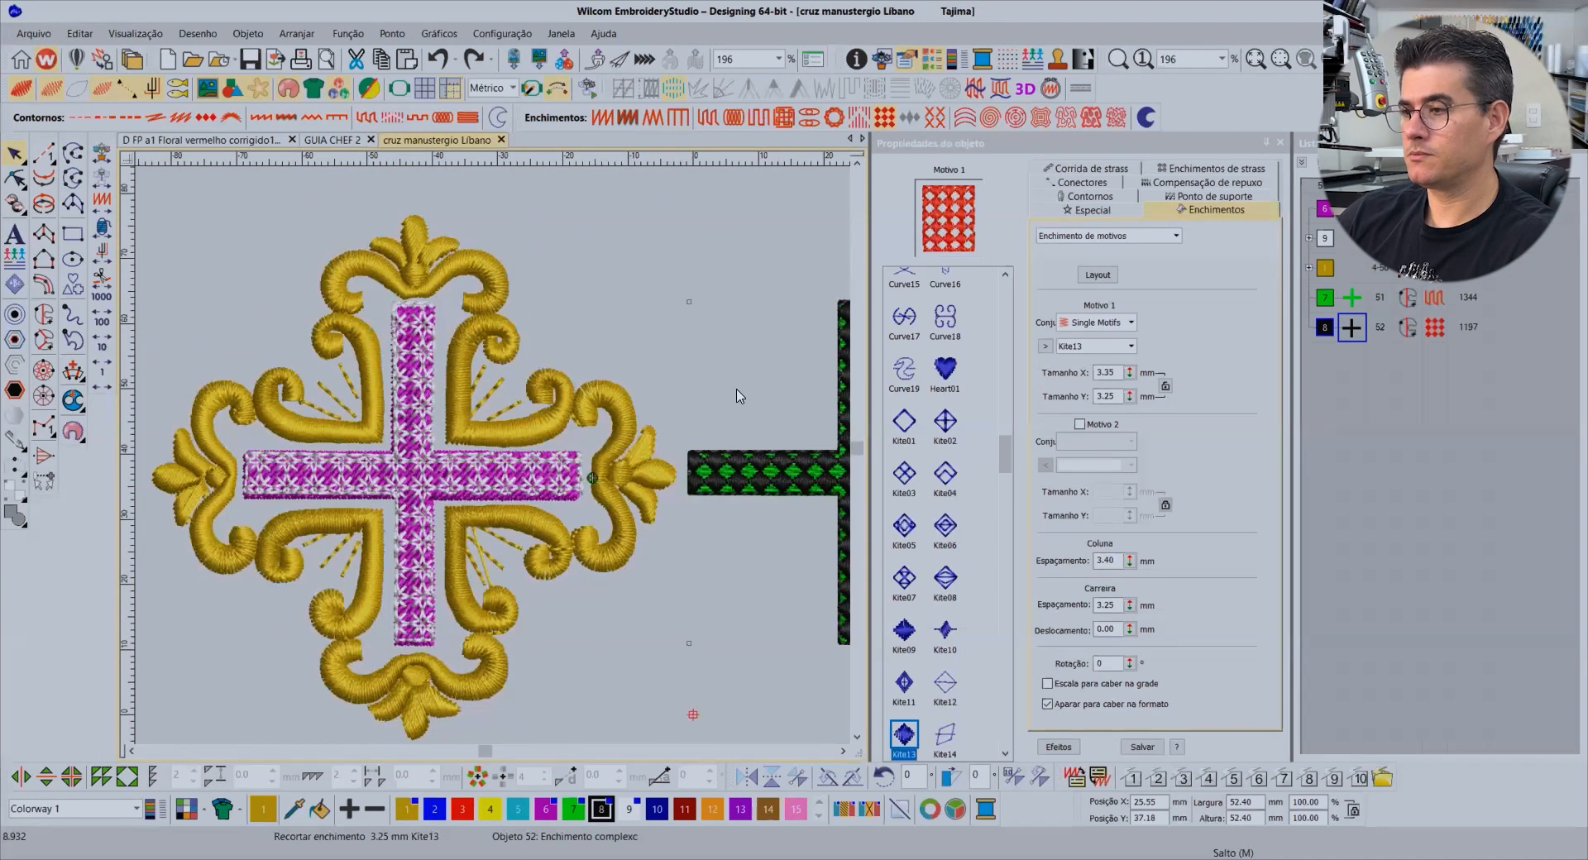
scroll(492, 462, "down", 1)
scroll(494, 464, "right", 3)
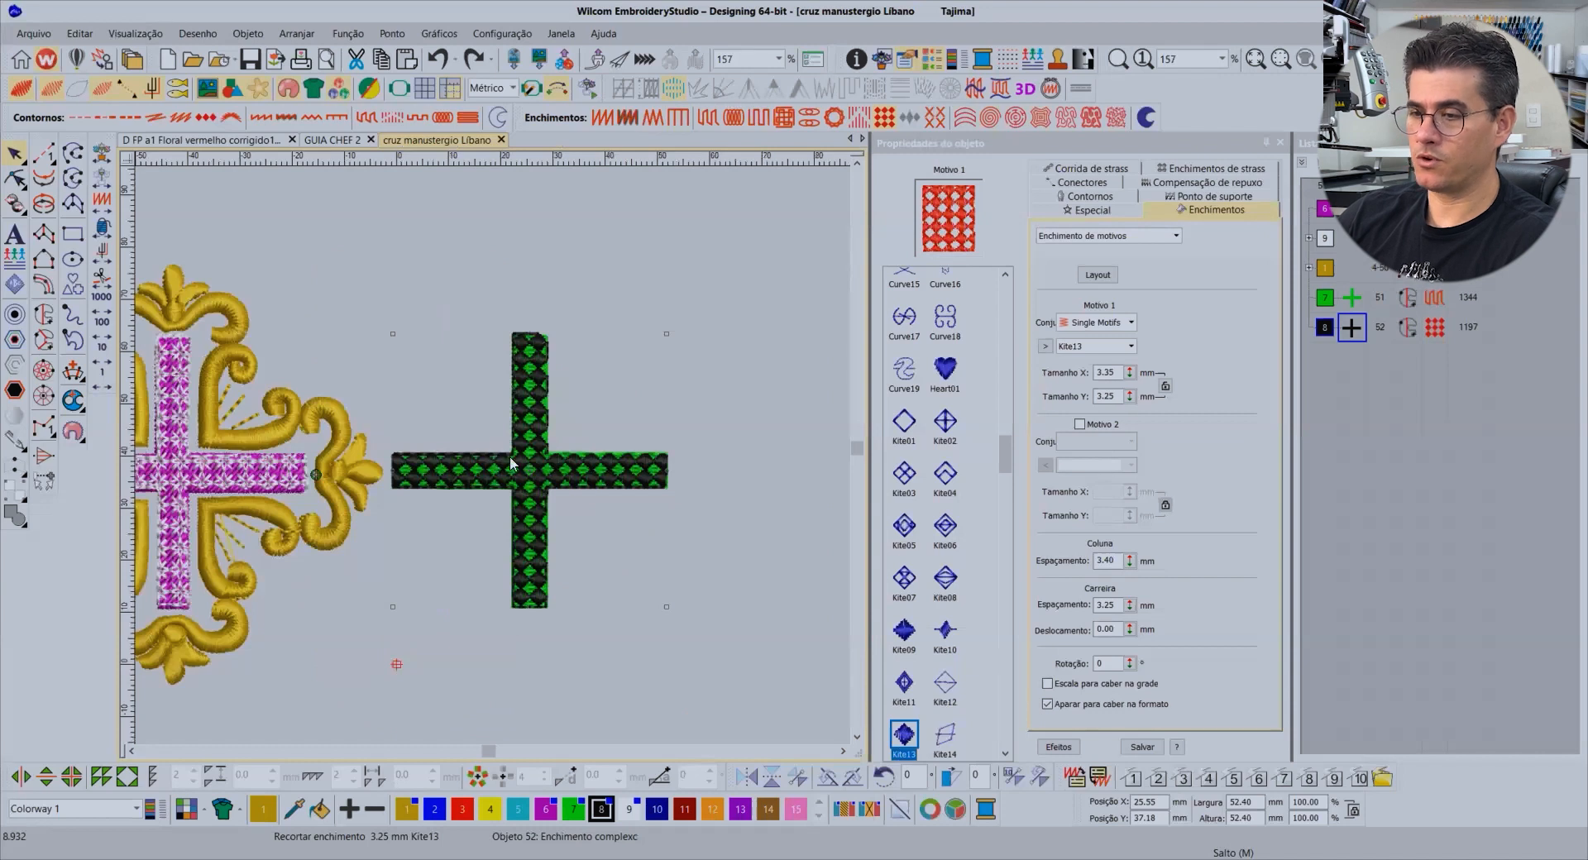
Examine the original magenta and white cross up close and check the rebuilt cross's Kite13 fill against it
scroll(516, 449, "left", 3)
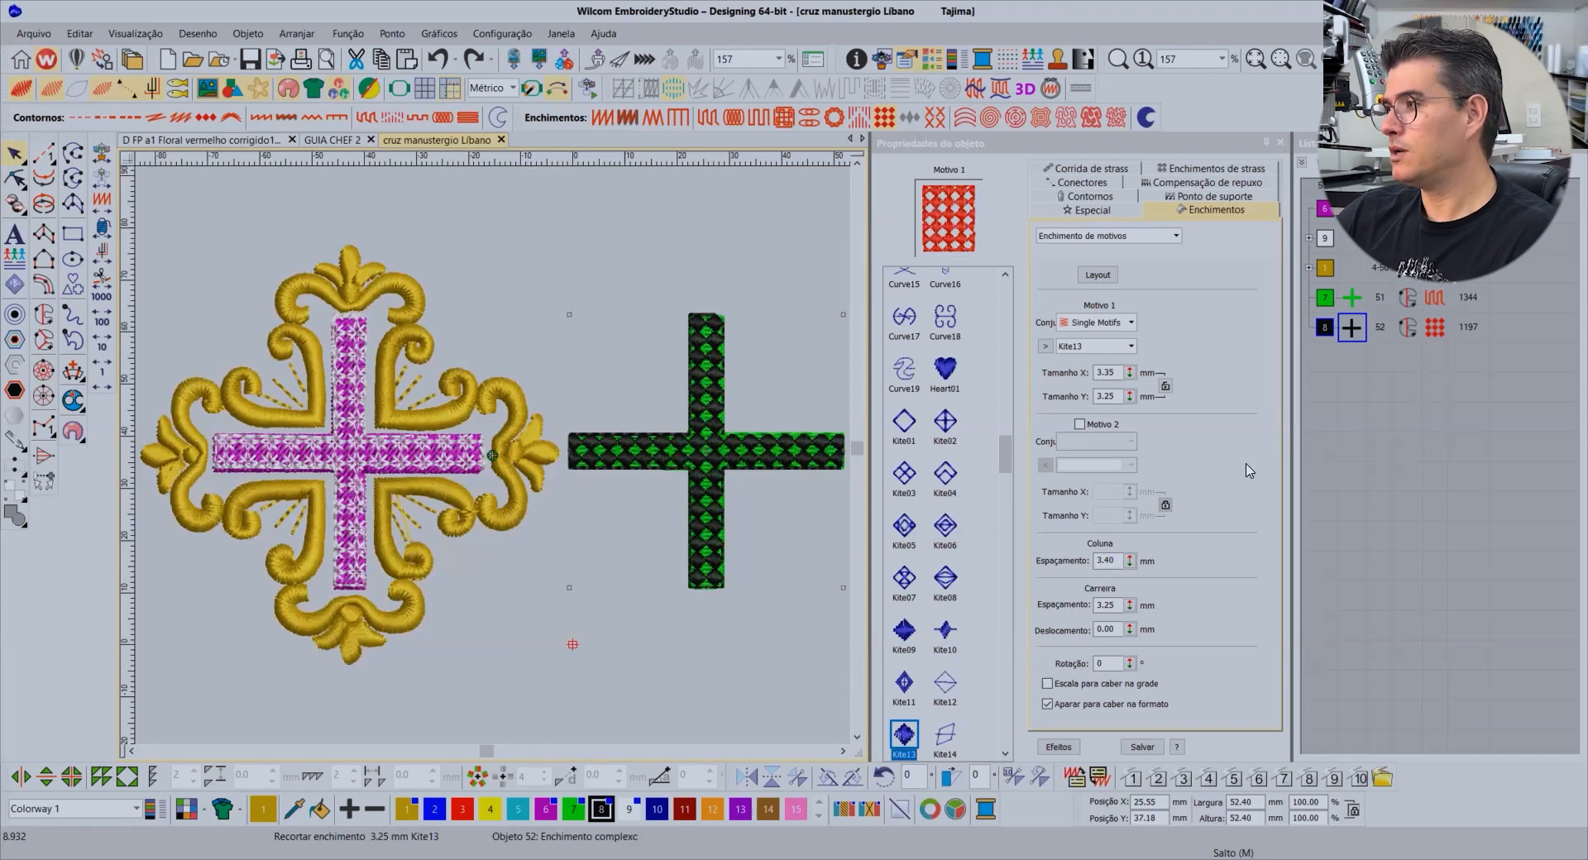
scroll(717, 448, "up", 3)
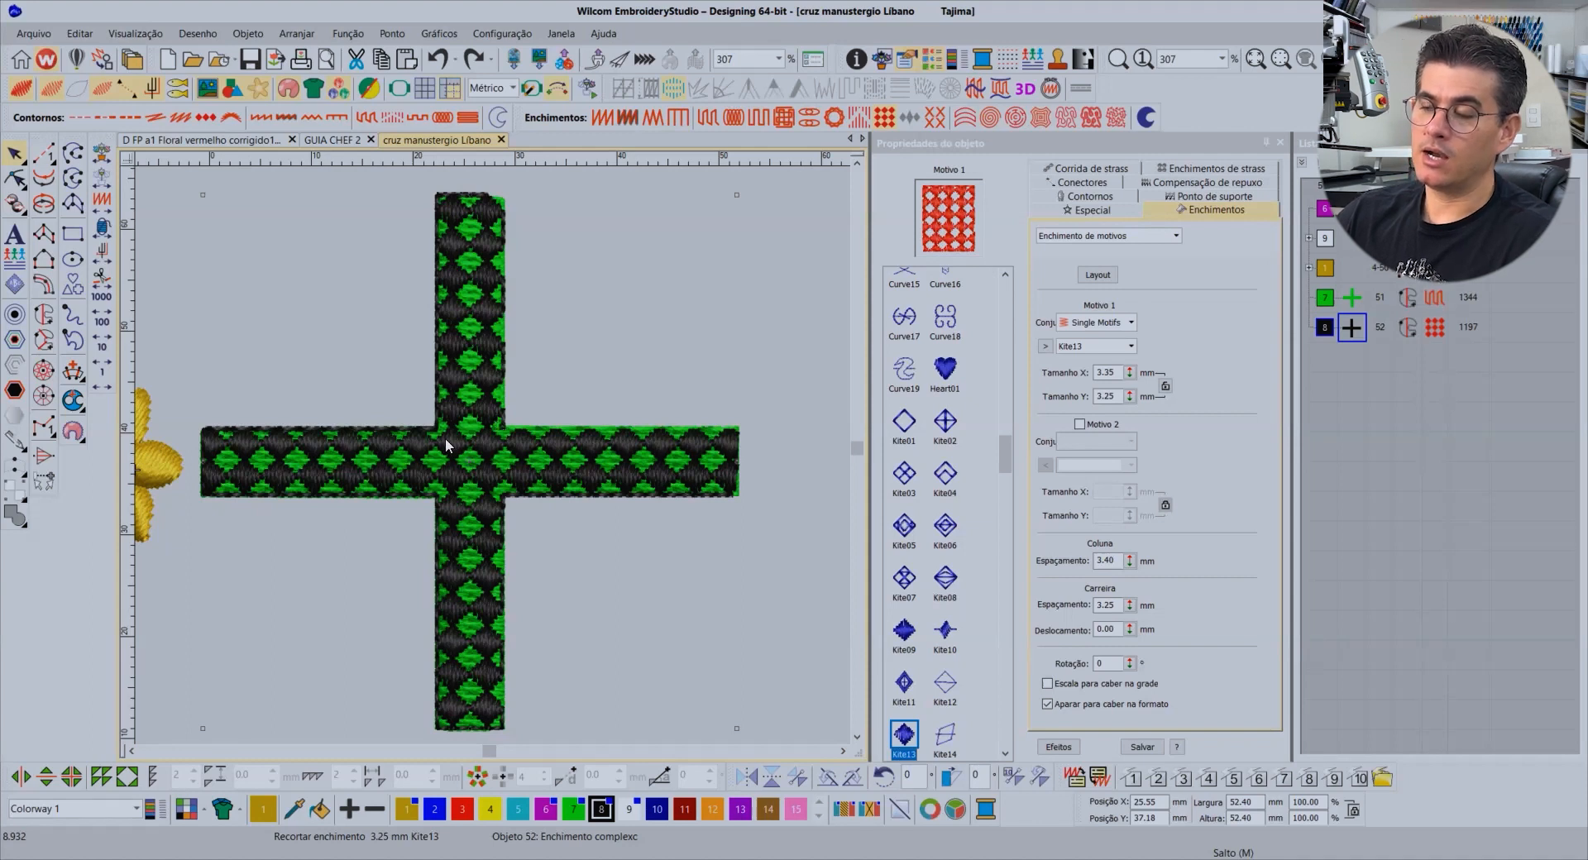
scroll(445, 439, "down", 4)
scroll(195, 456, "up", 1)
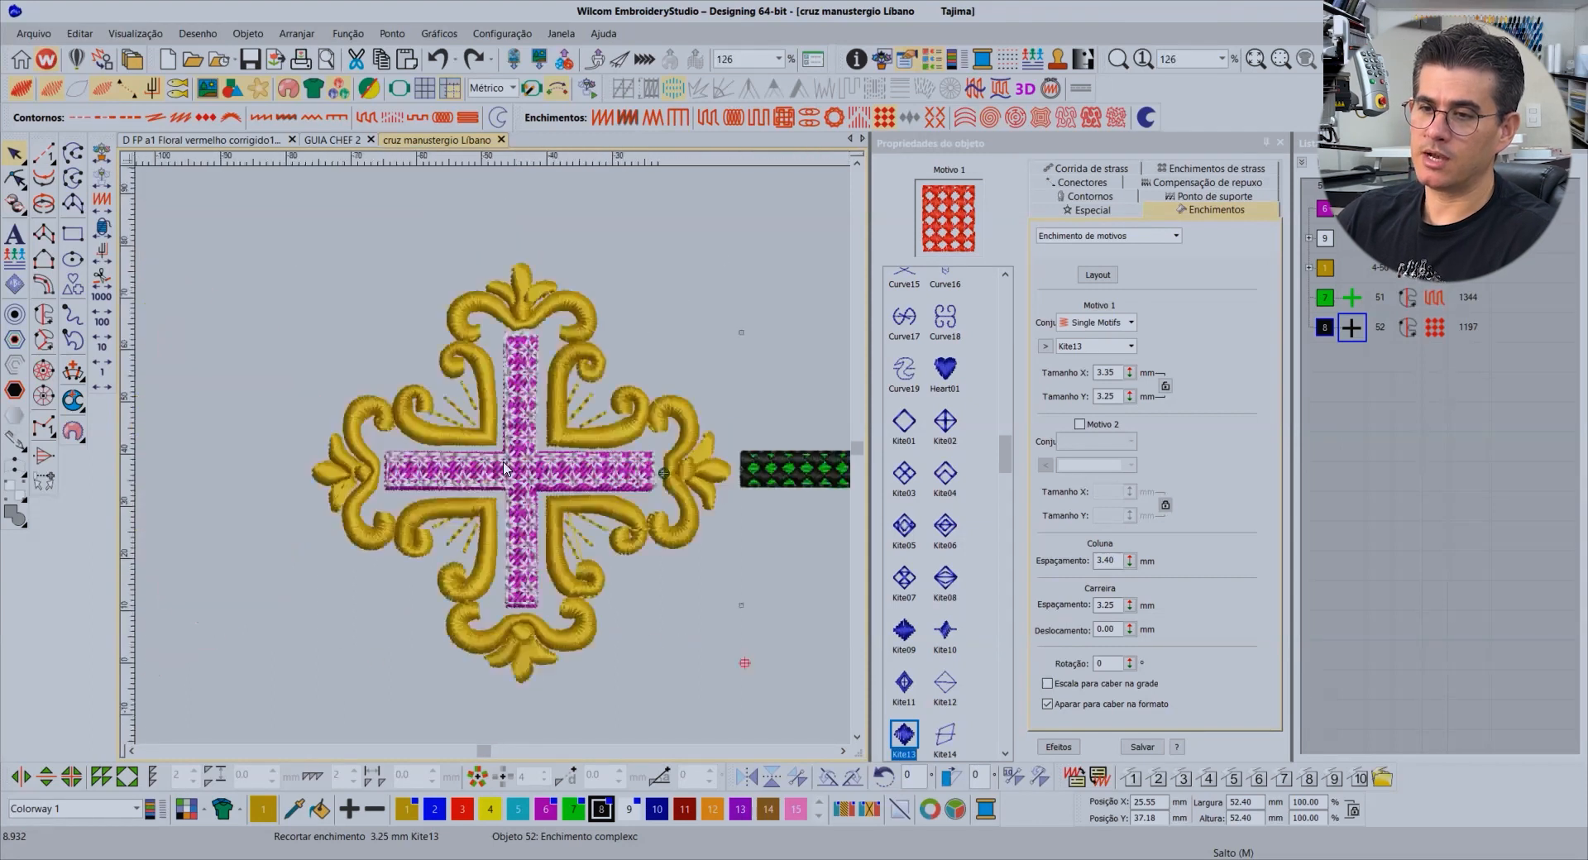
scroll(504, 468, "up", 3)
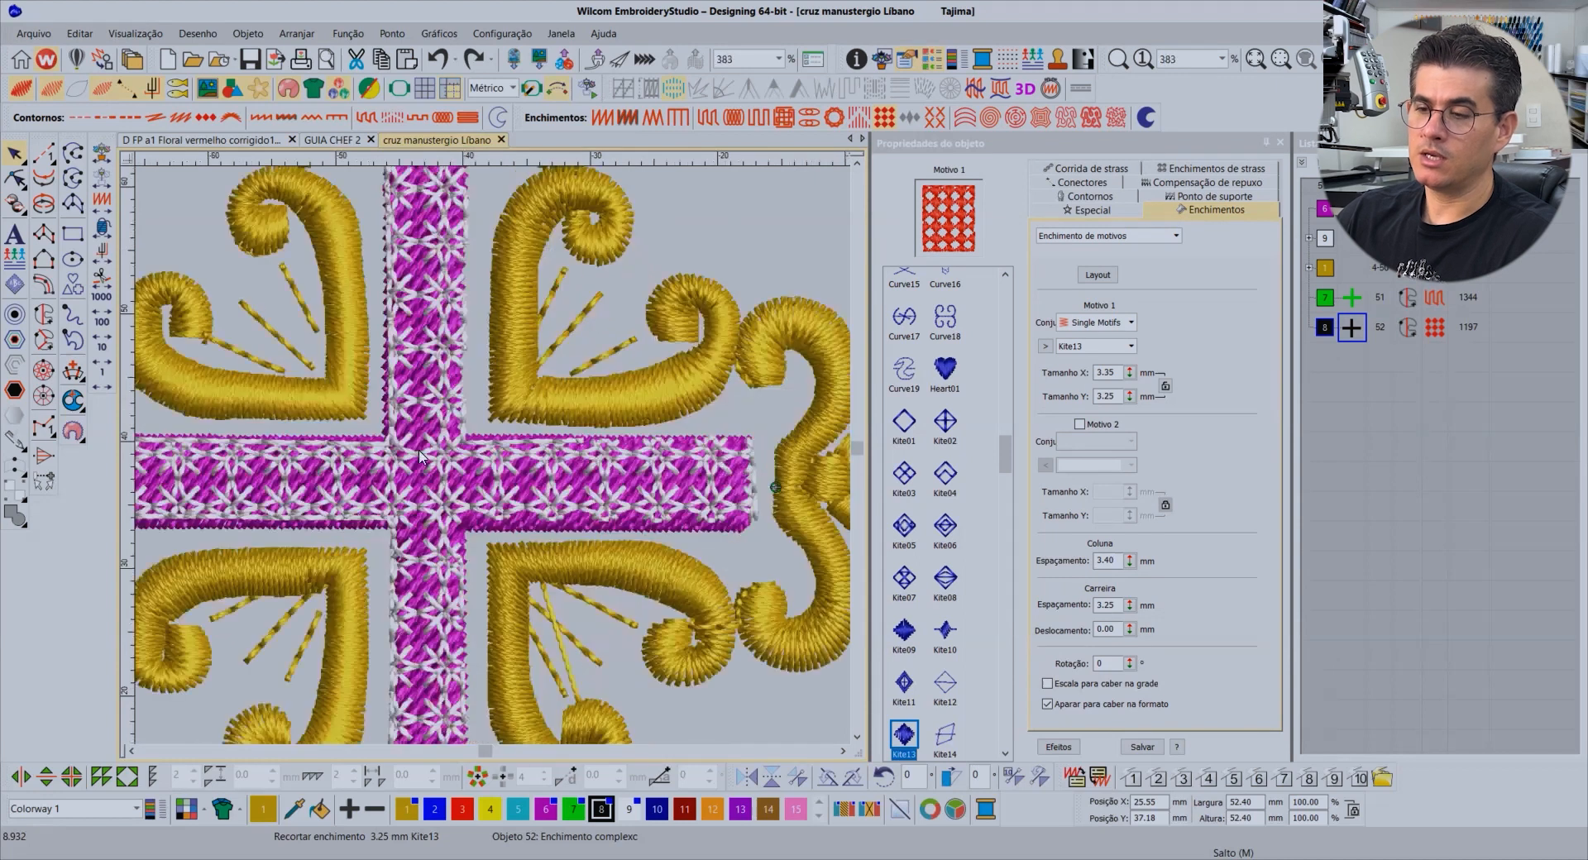
scroll(419, 455, "down", 2)
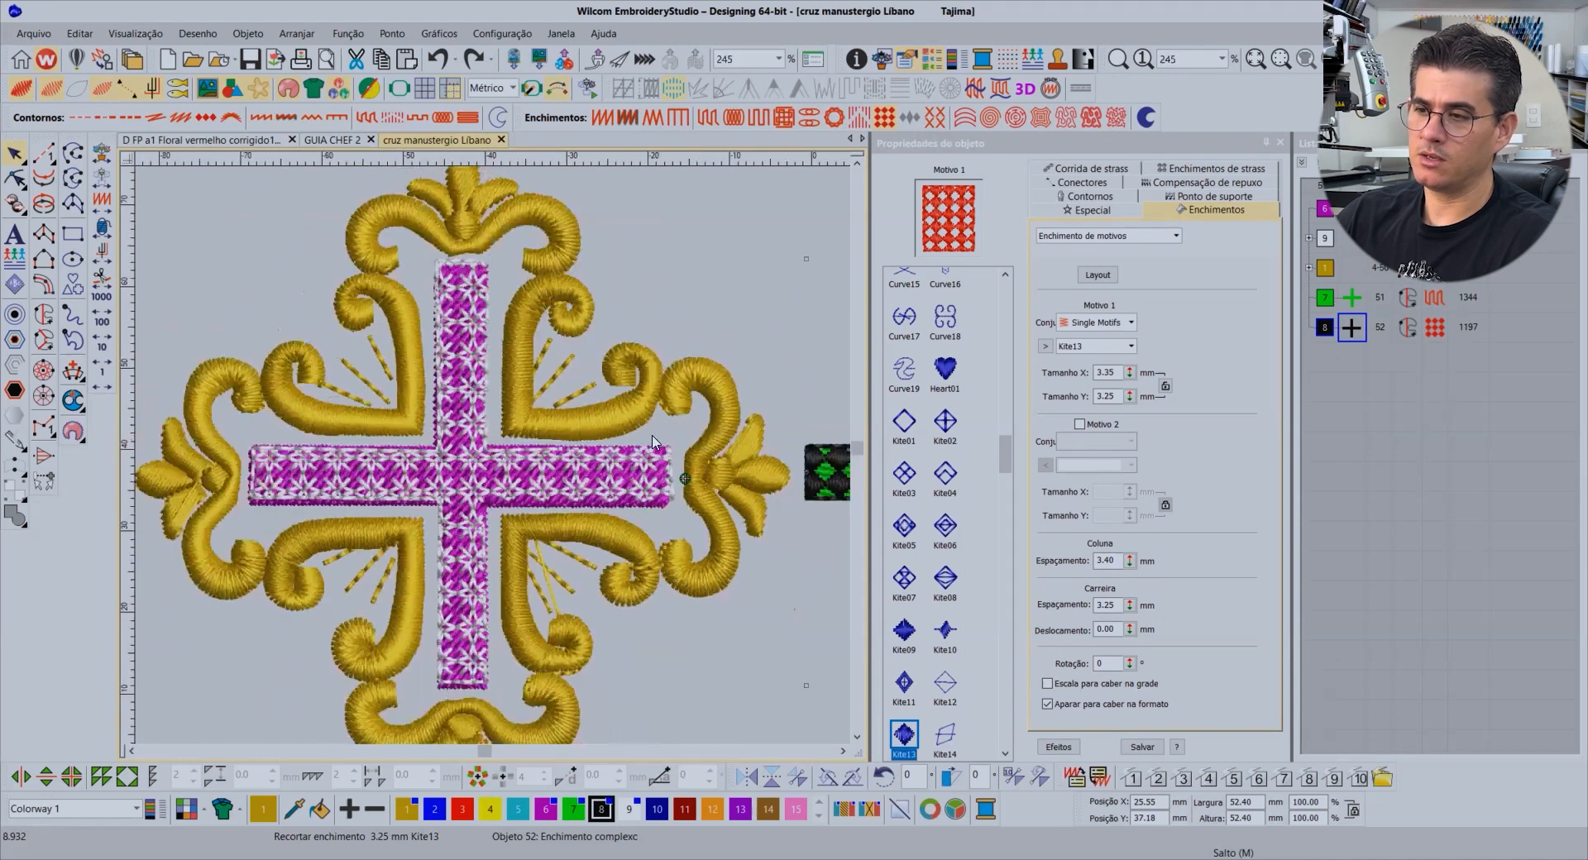
scroll(653, 442, "down", 2)
scroll(500, 455, "up", 3)
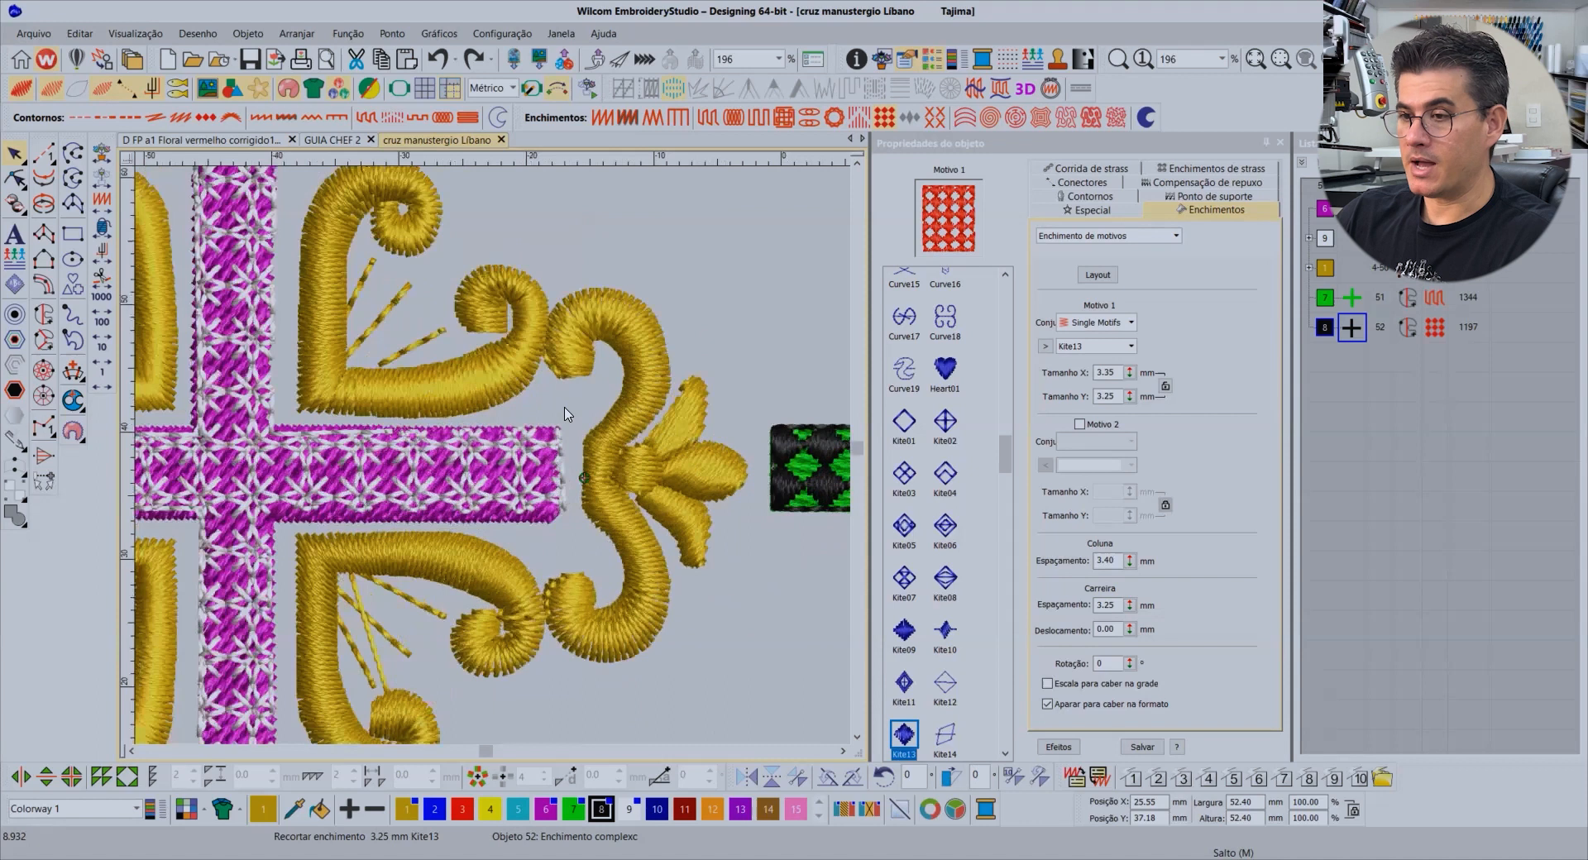
scroll(554, 413, "down", 2)
scroll(496, 459, "up", 1)
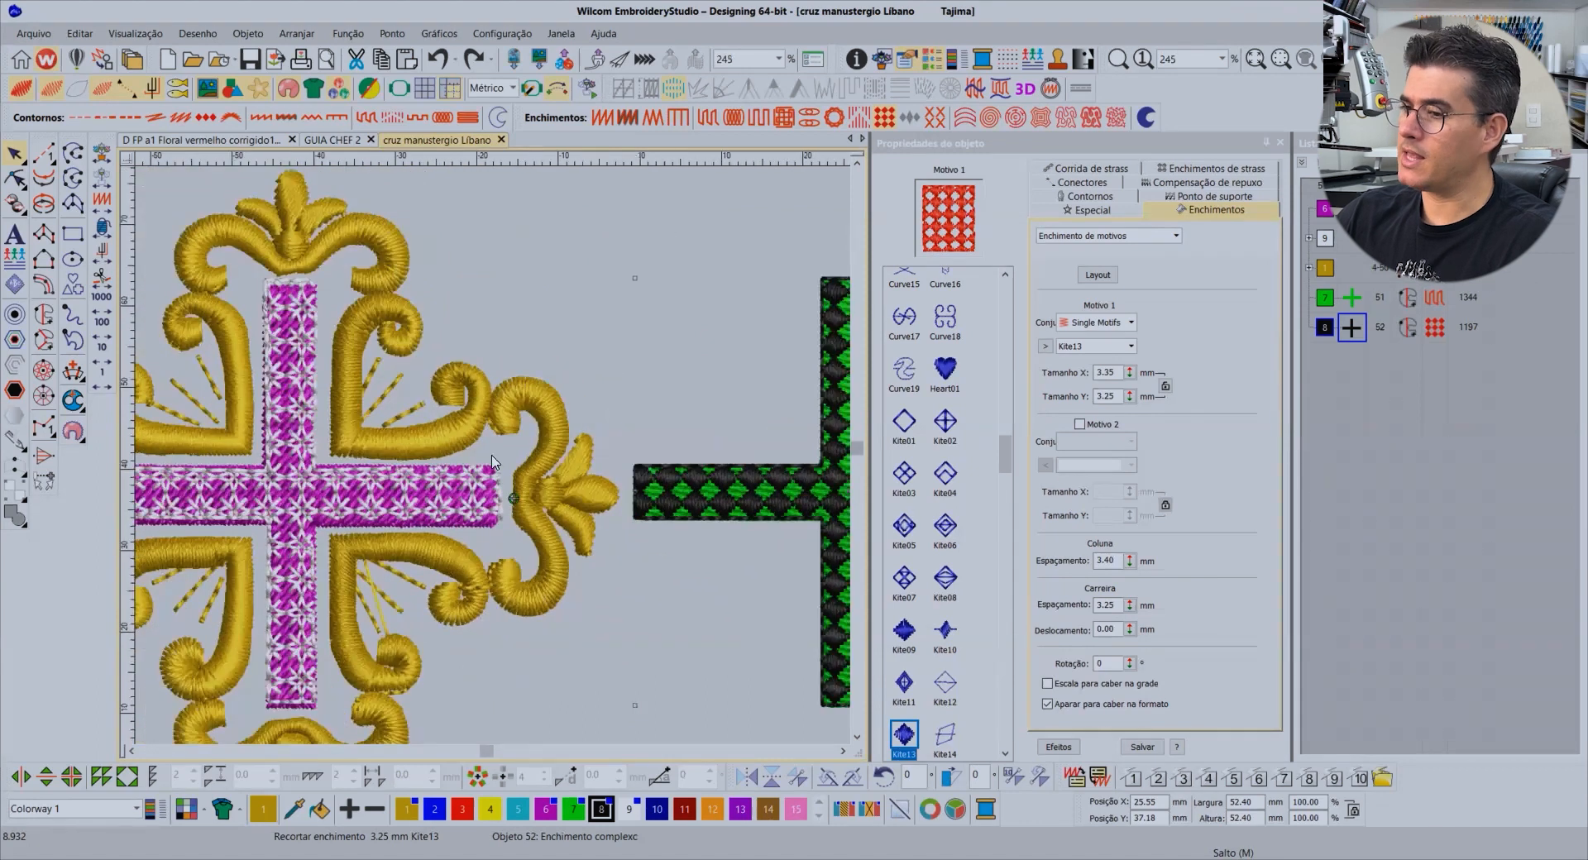
scroll(492, 460, "down", 2)
scroll(494, 454, "up", 2)
scroll(495, 454, "down", 2)
Isolate the green tatami cross in the view and set its first underlay type to double tatami (Tatami duplo)
left_click(1351, 297)
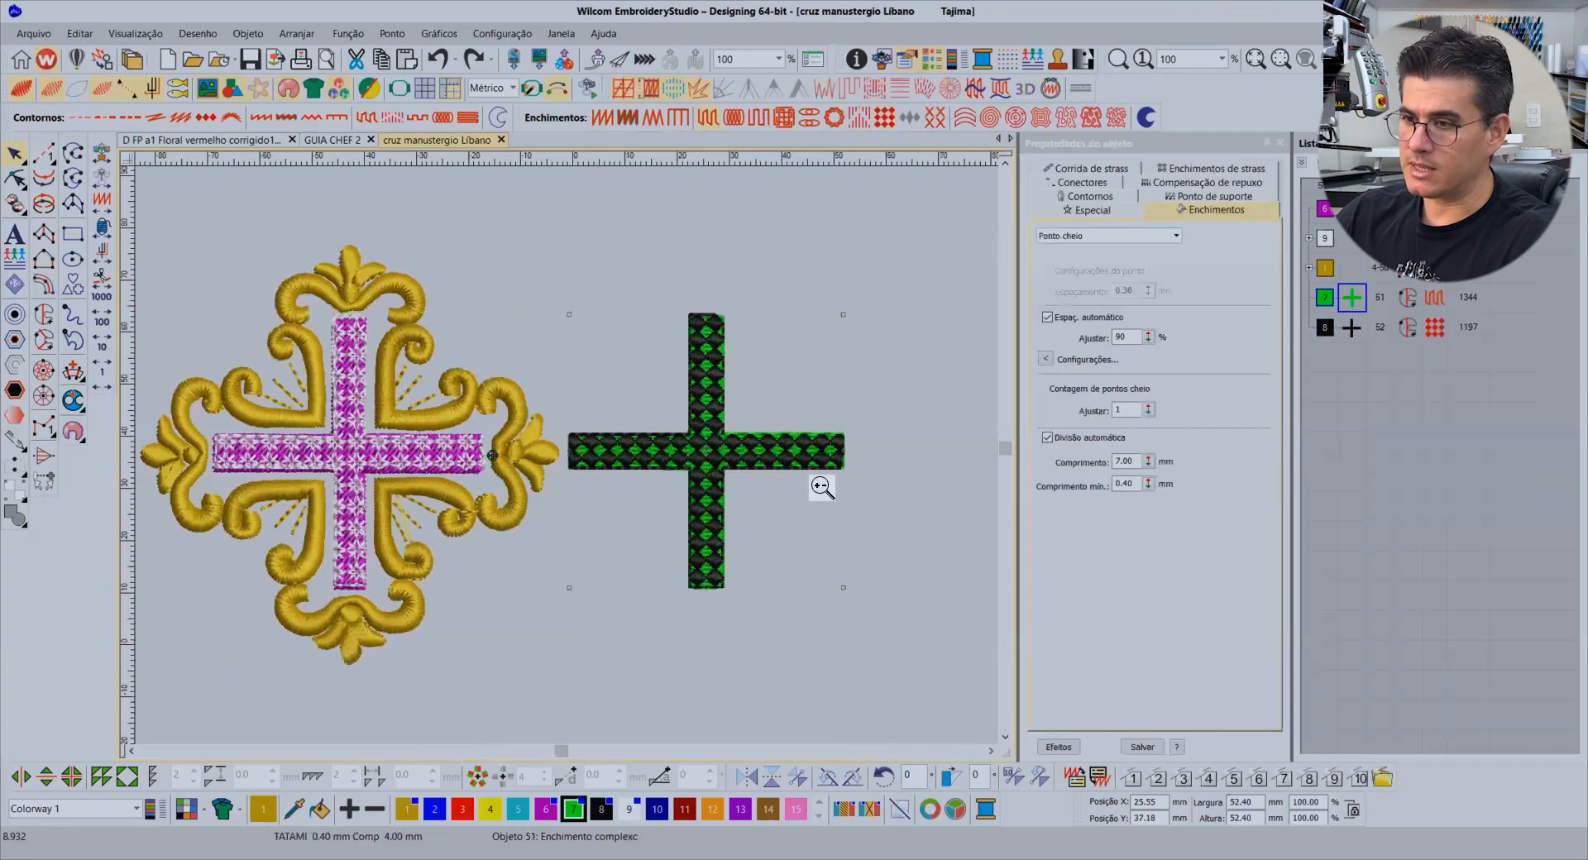
left_click_drag(821, 488, 866, 609)
key("shift+s")
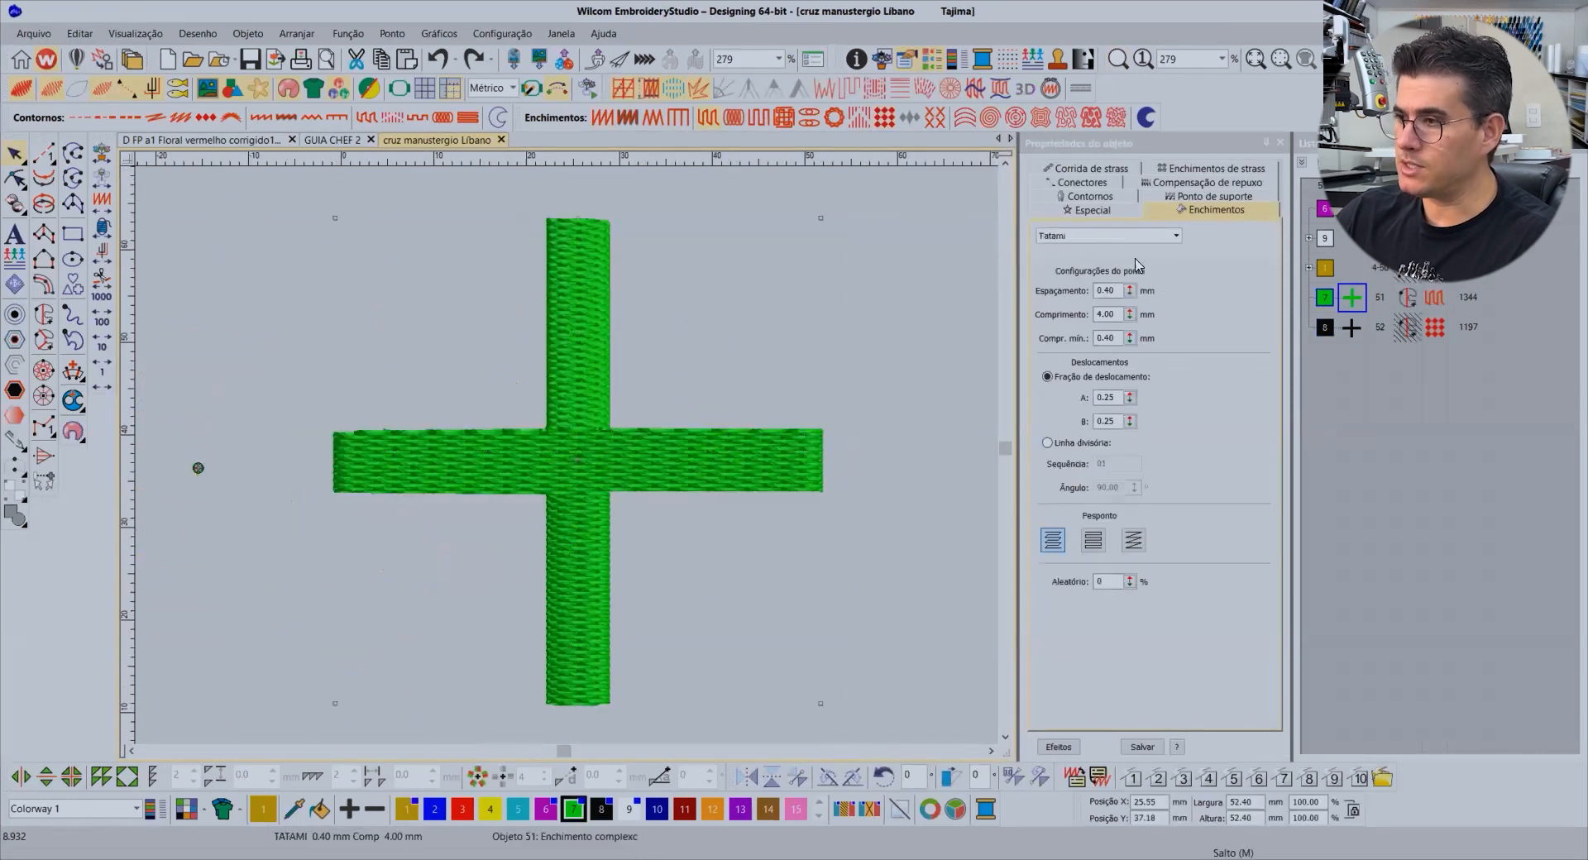
left_click(1179, 200)
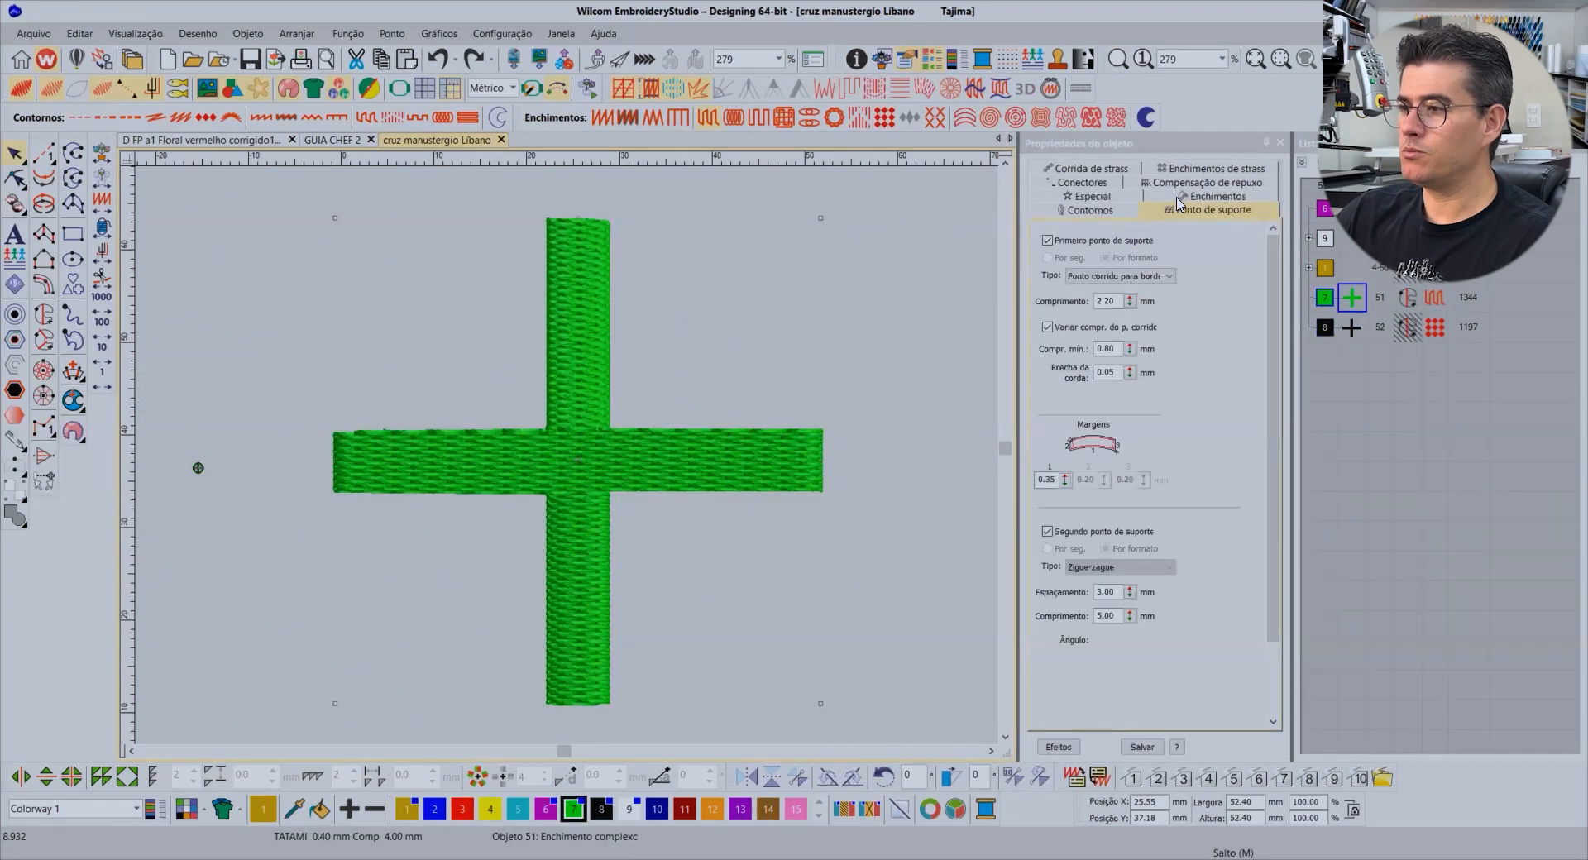
left_click(1126, 277)
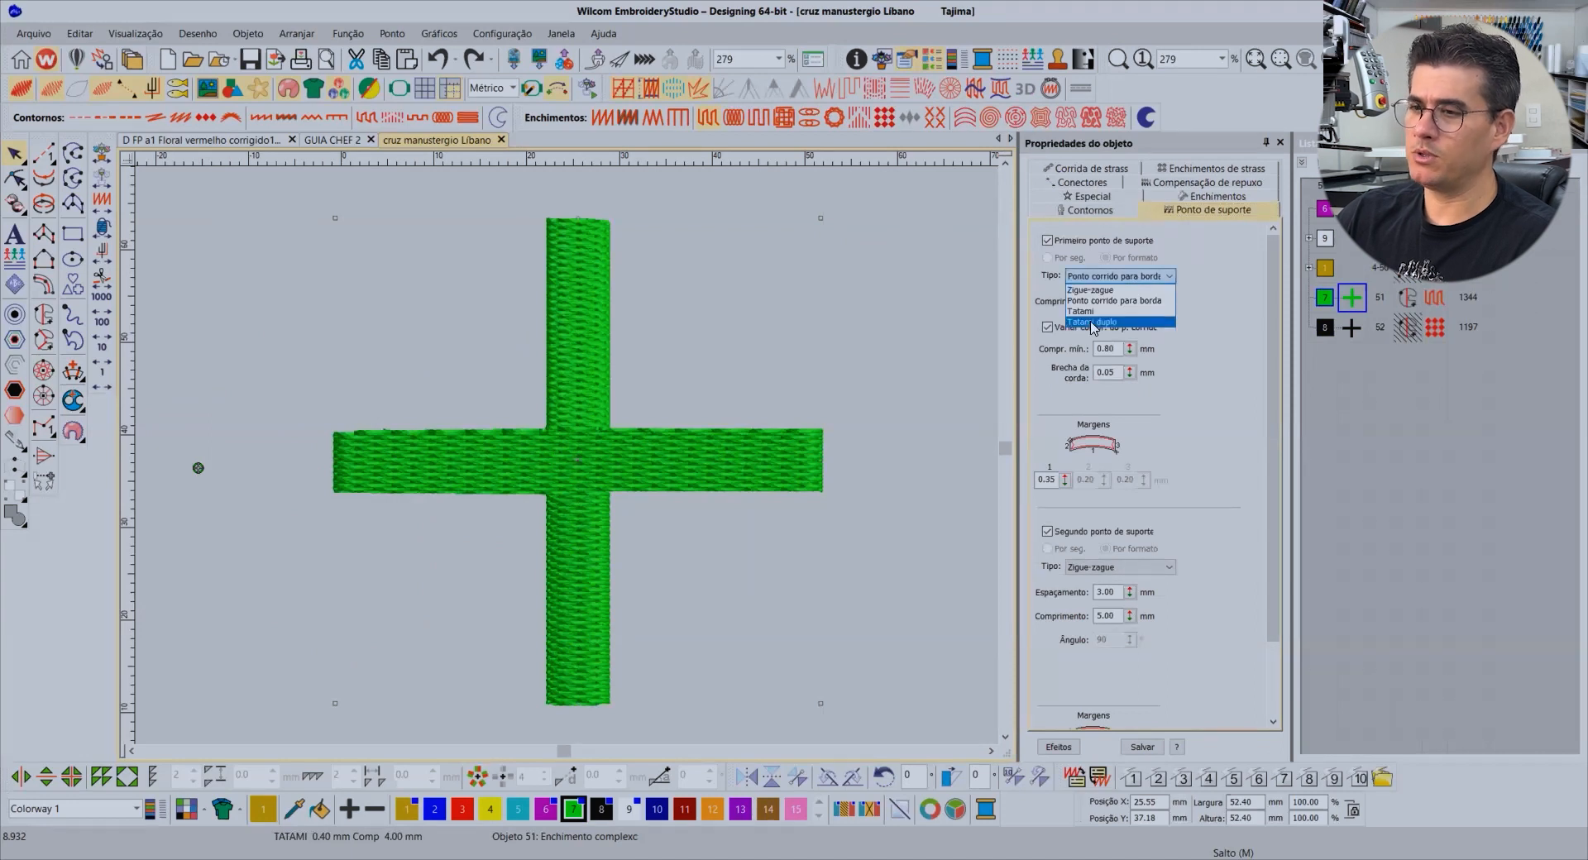
left_click(1092, 321)
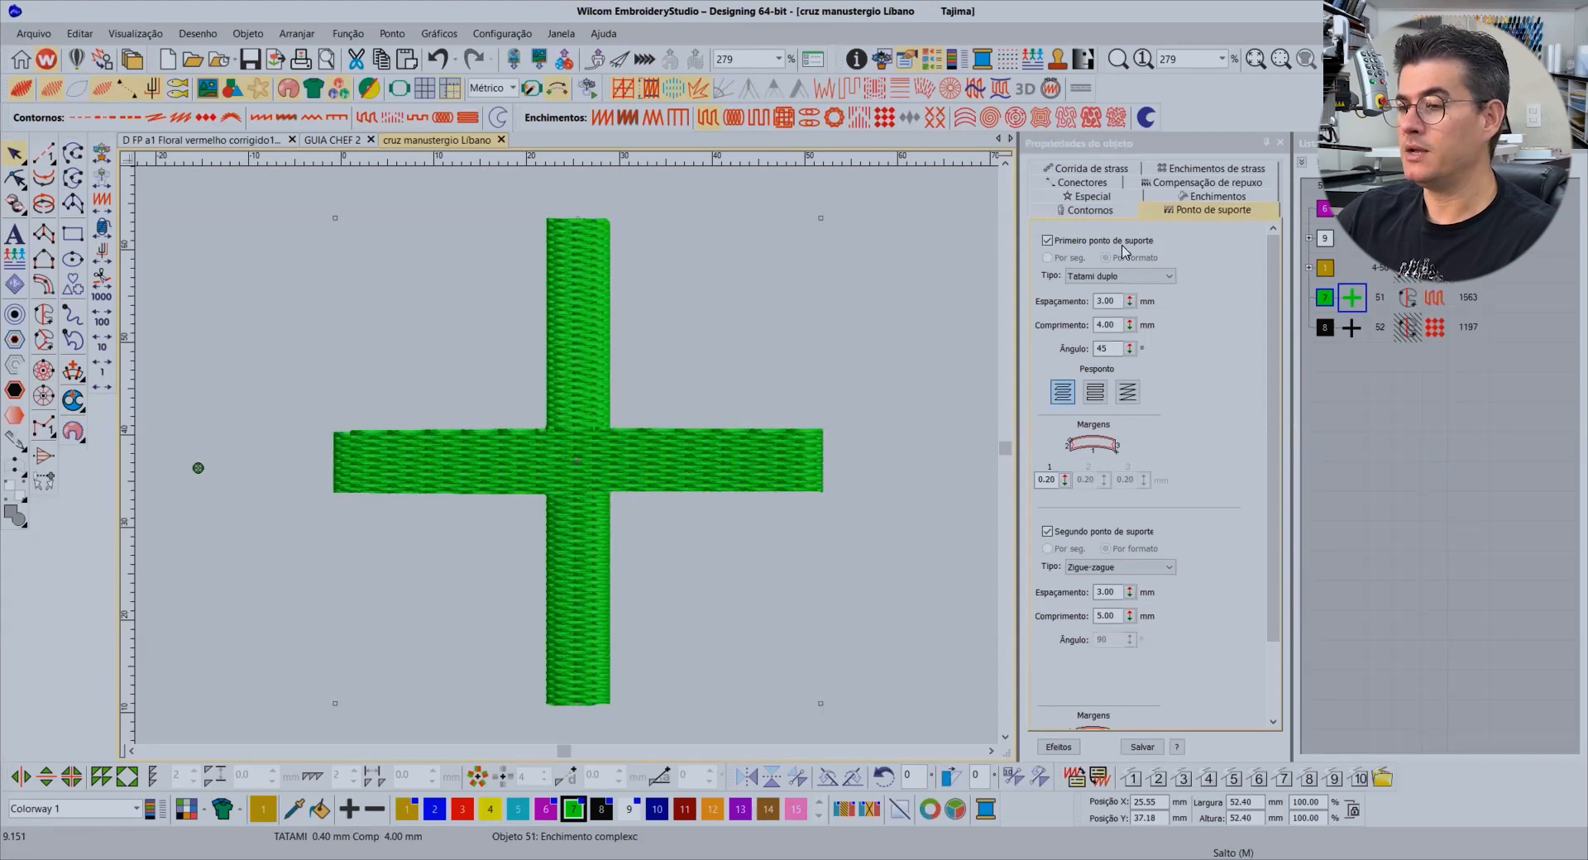
Set the green tatami cross's pull compensation to 0.35 mm and deselect it to show the whole design
left_click(1174, 184)
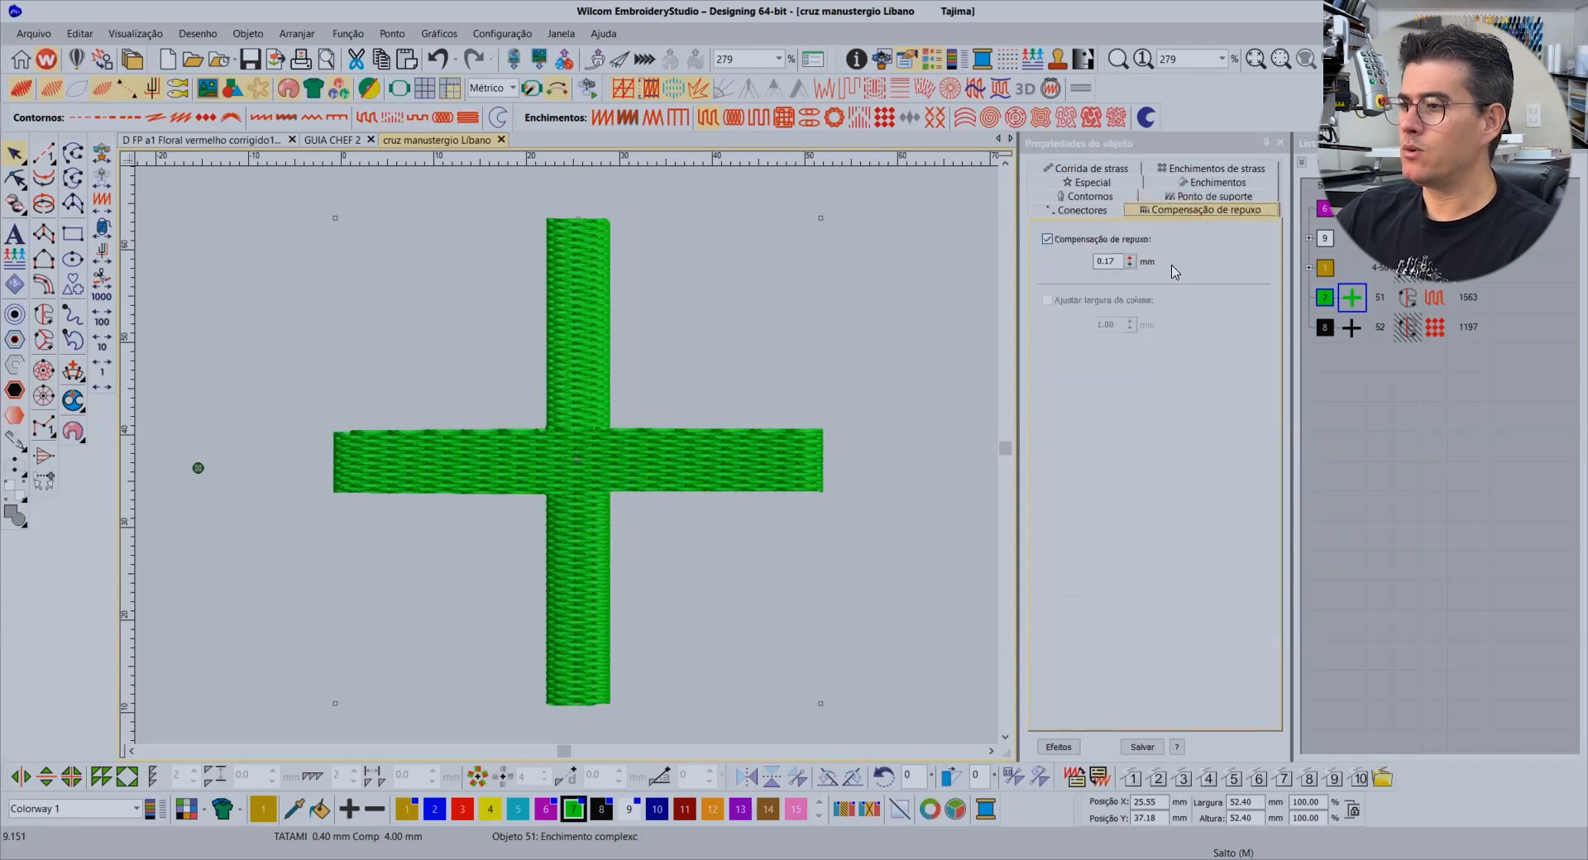
type("0.35")
key("Return")
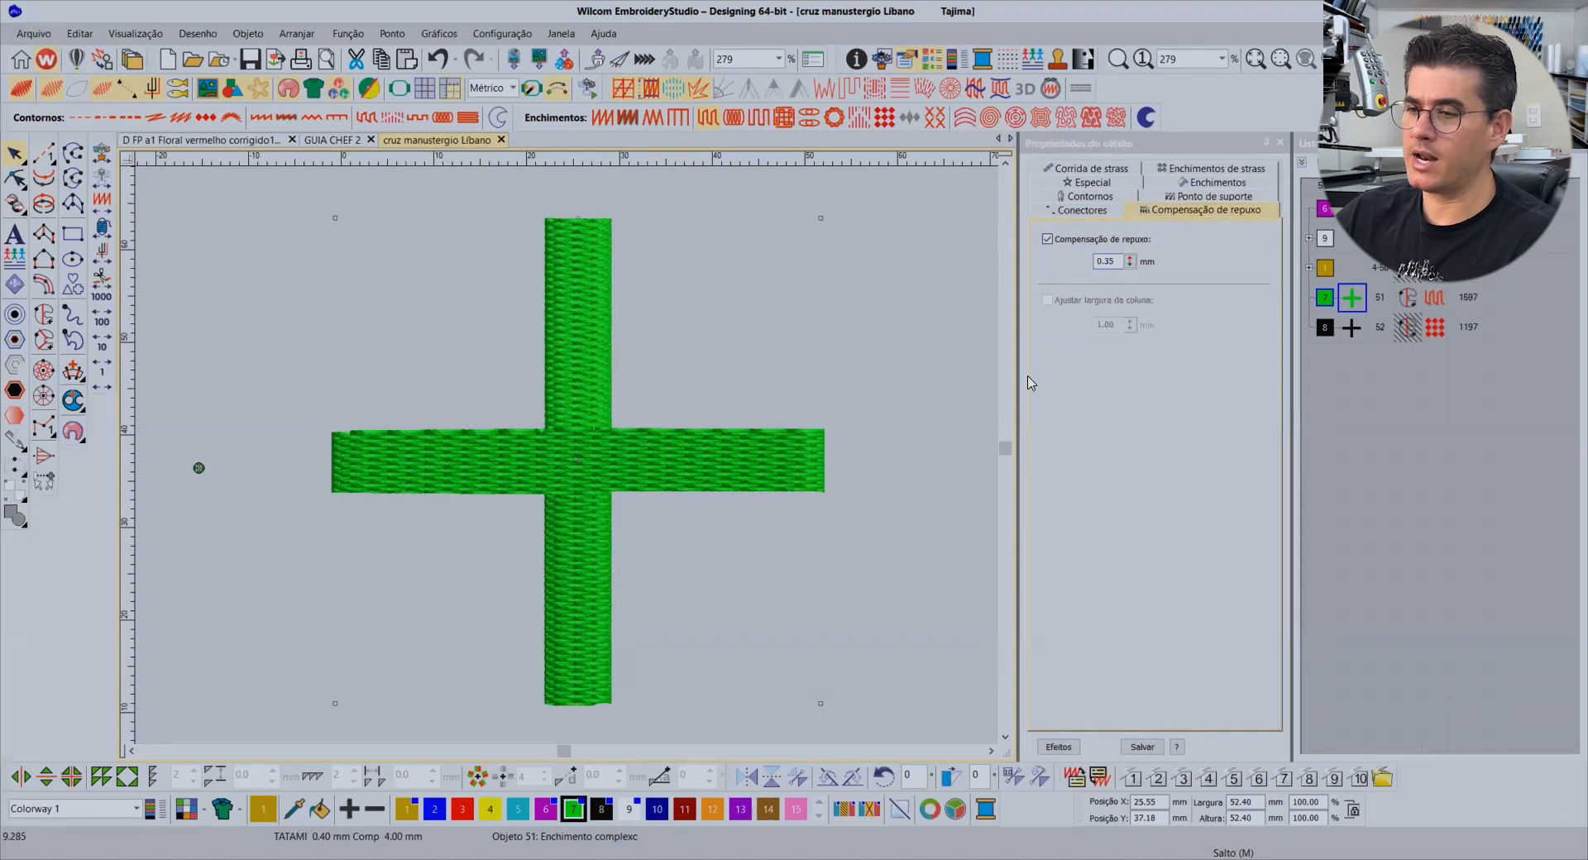
left_click(910, 376)
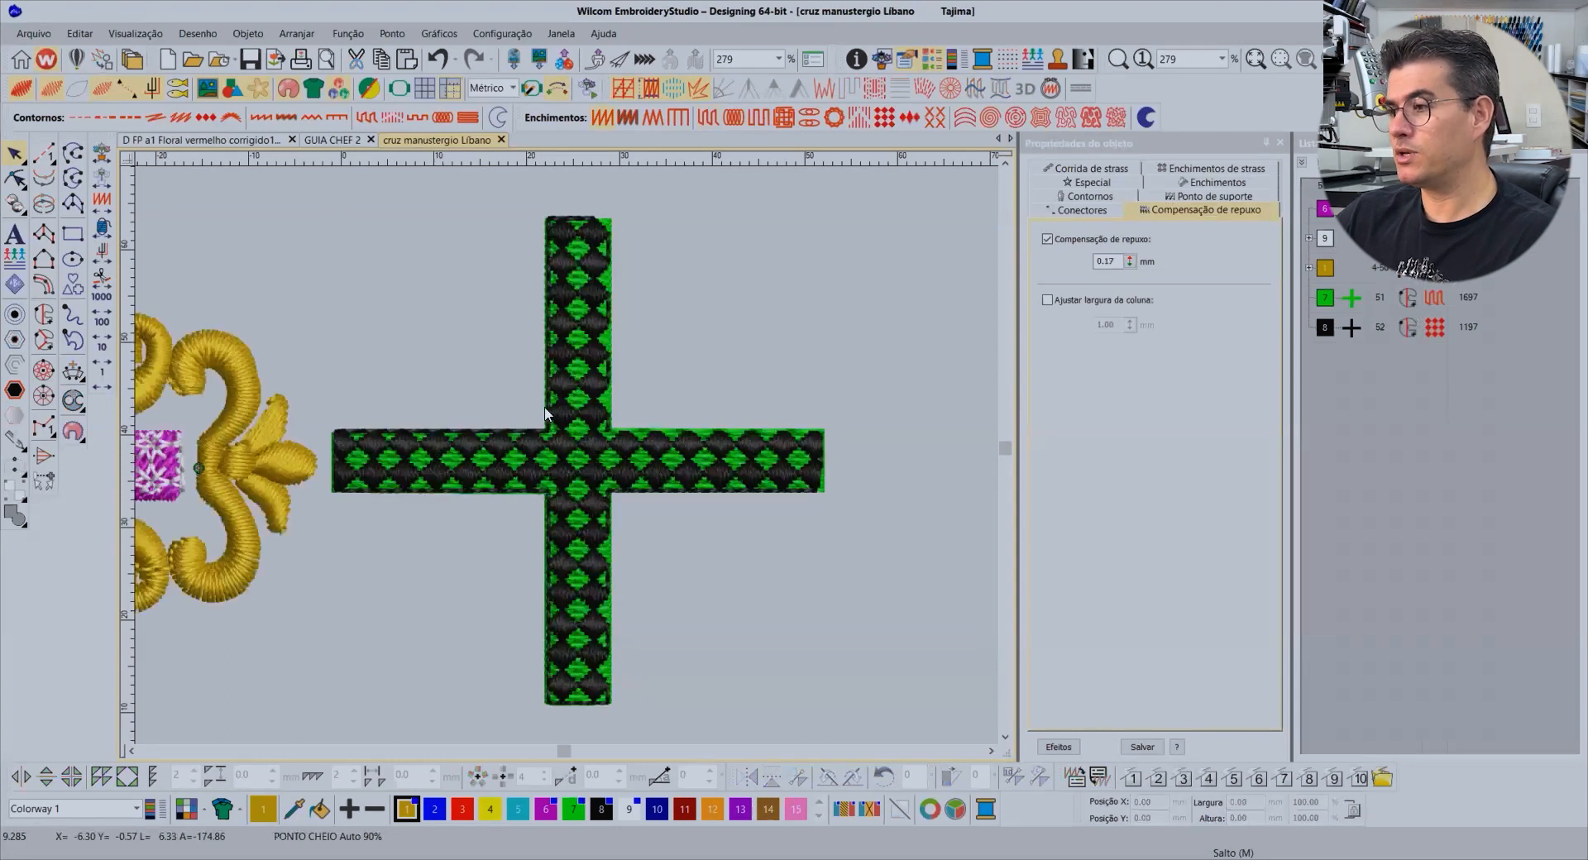
Inspect the original cross's arms and the gold scrolls around them, including the stitching of the corner scrolls
scroll(184, 465, "down", 2)
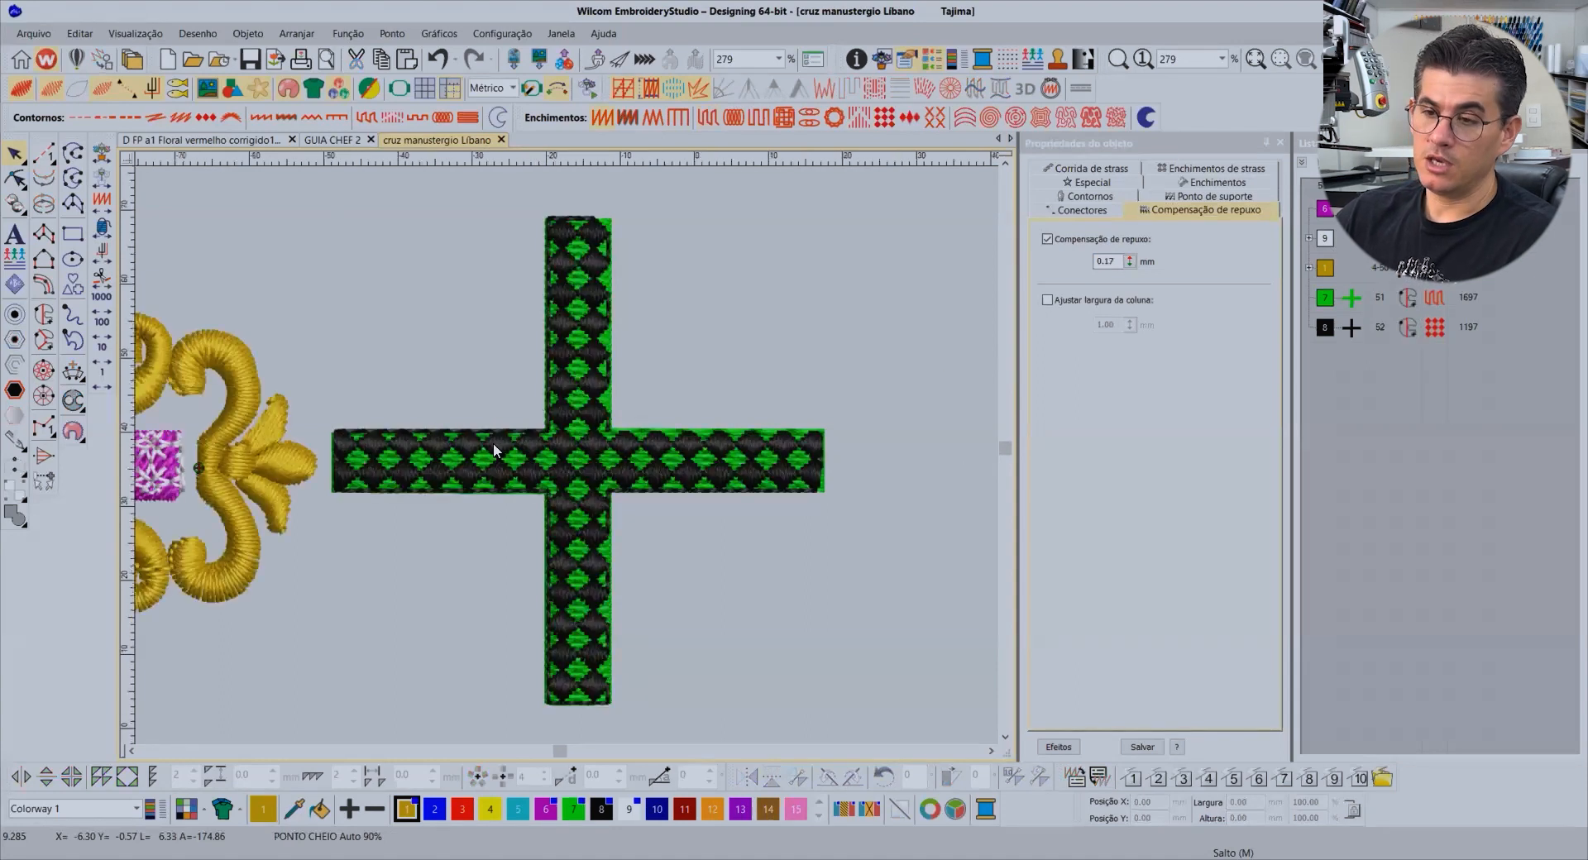
scroll(407, 460, "up", 1)
scroll(568, 462, "up", 3)
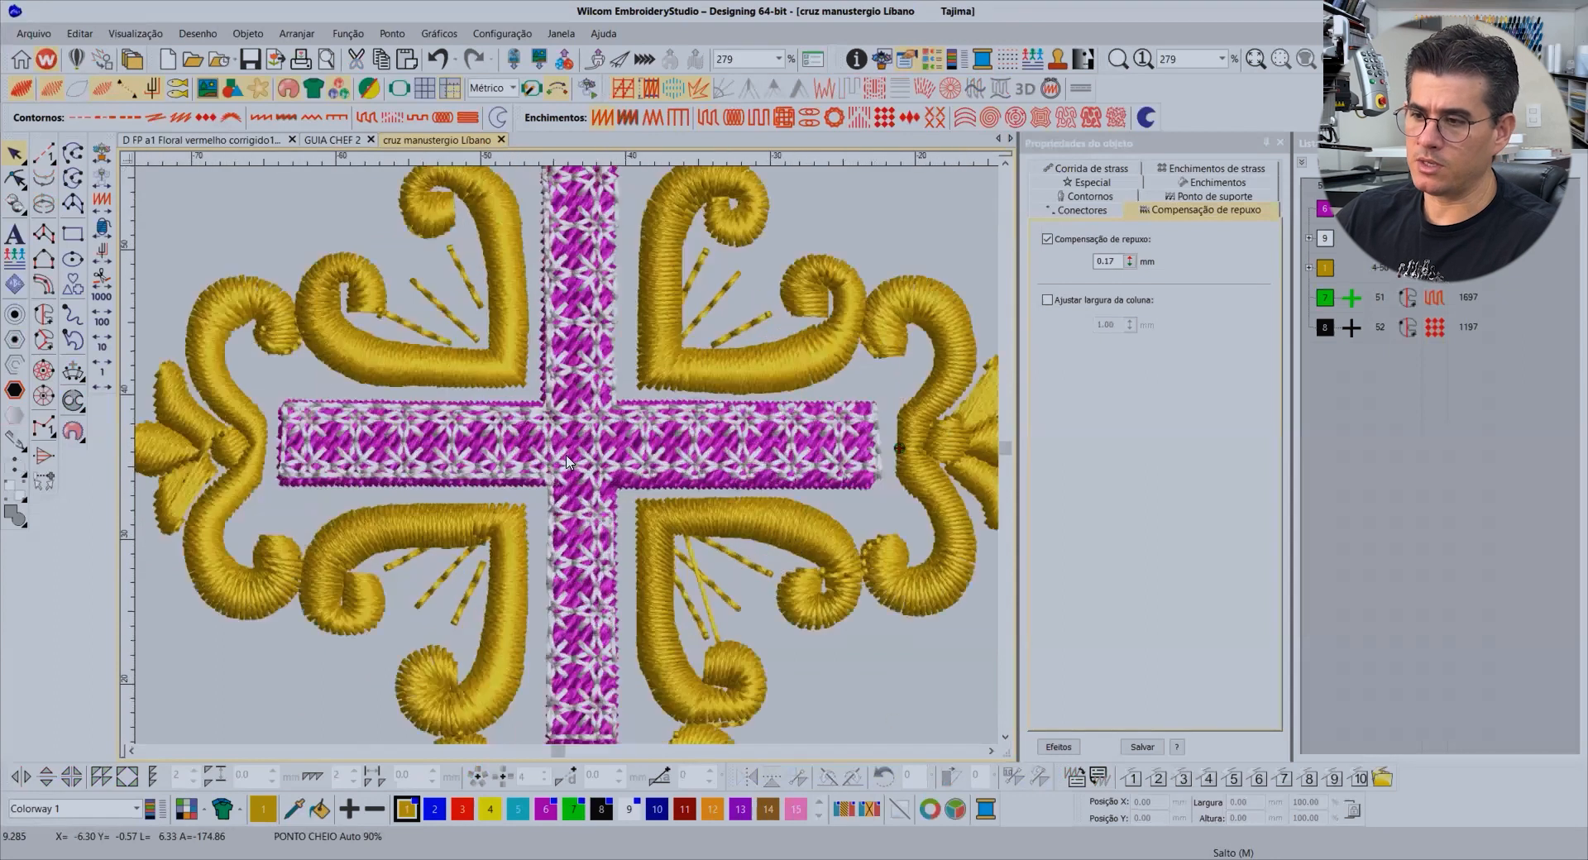
scroll(813, 513, "down", 2)
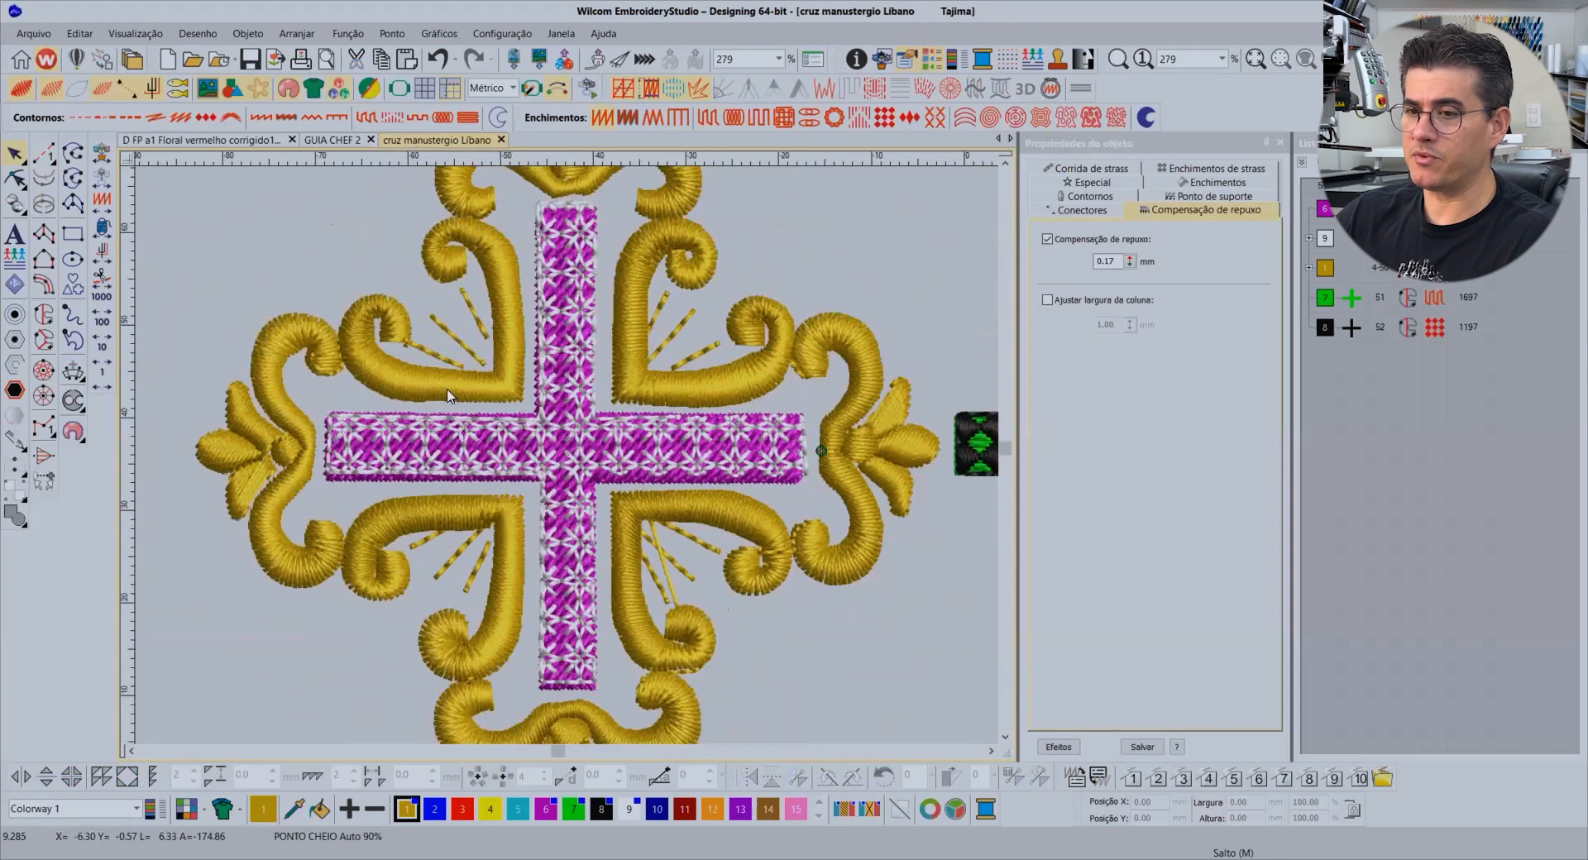
key("b")
left_click_drag(702, 284, 950, 631)
left_click(532, 266)
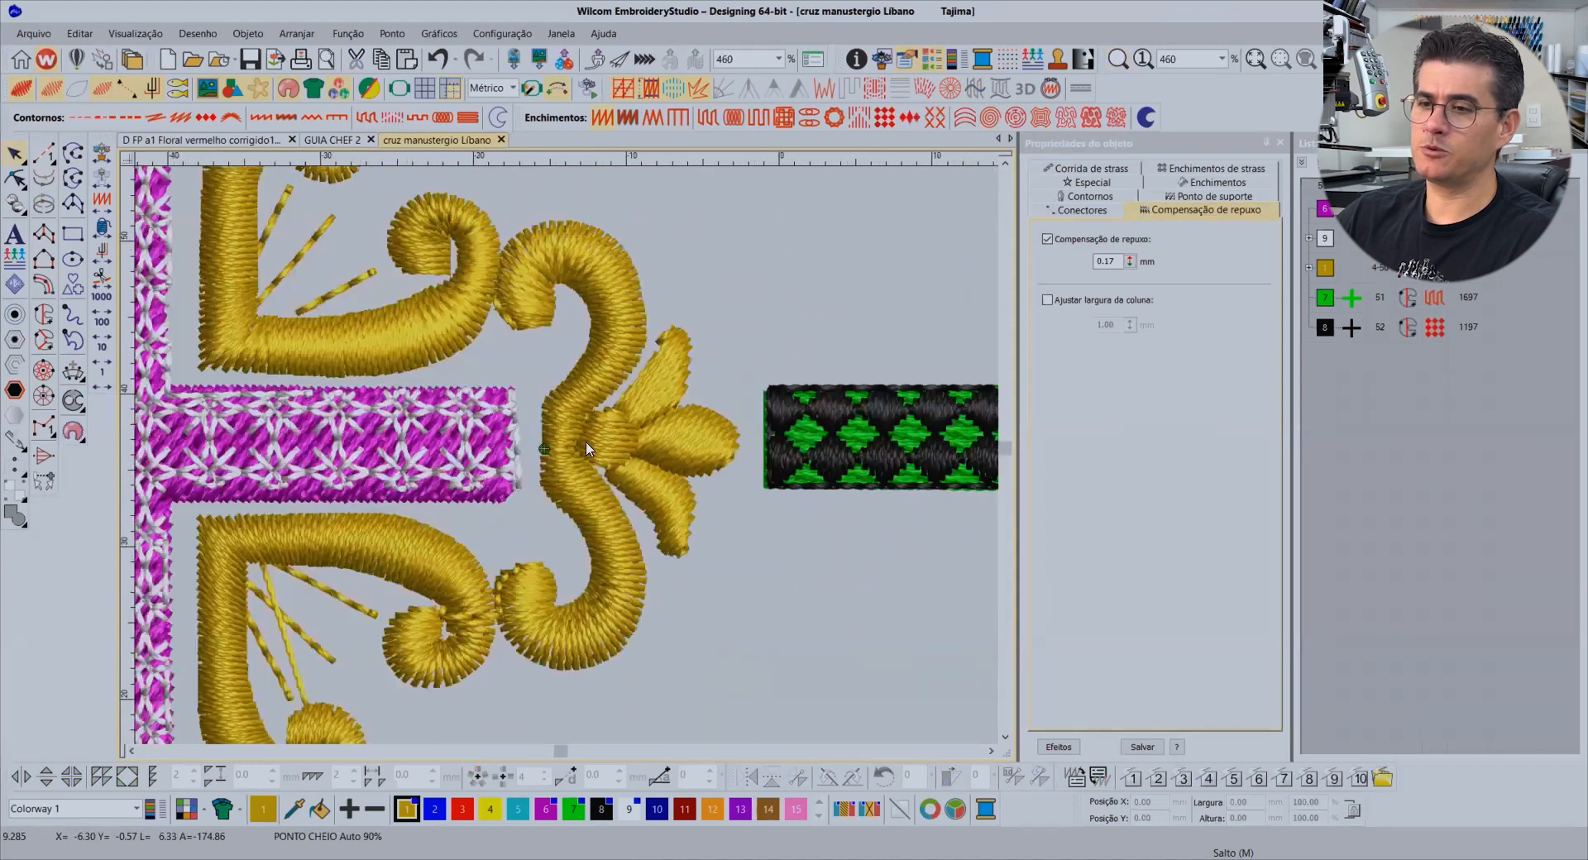
scroll(586, 449, "down", 3)
scroll(591, 479, "up", 4)
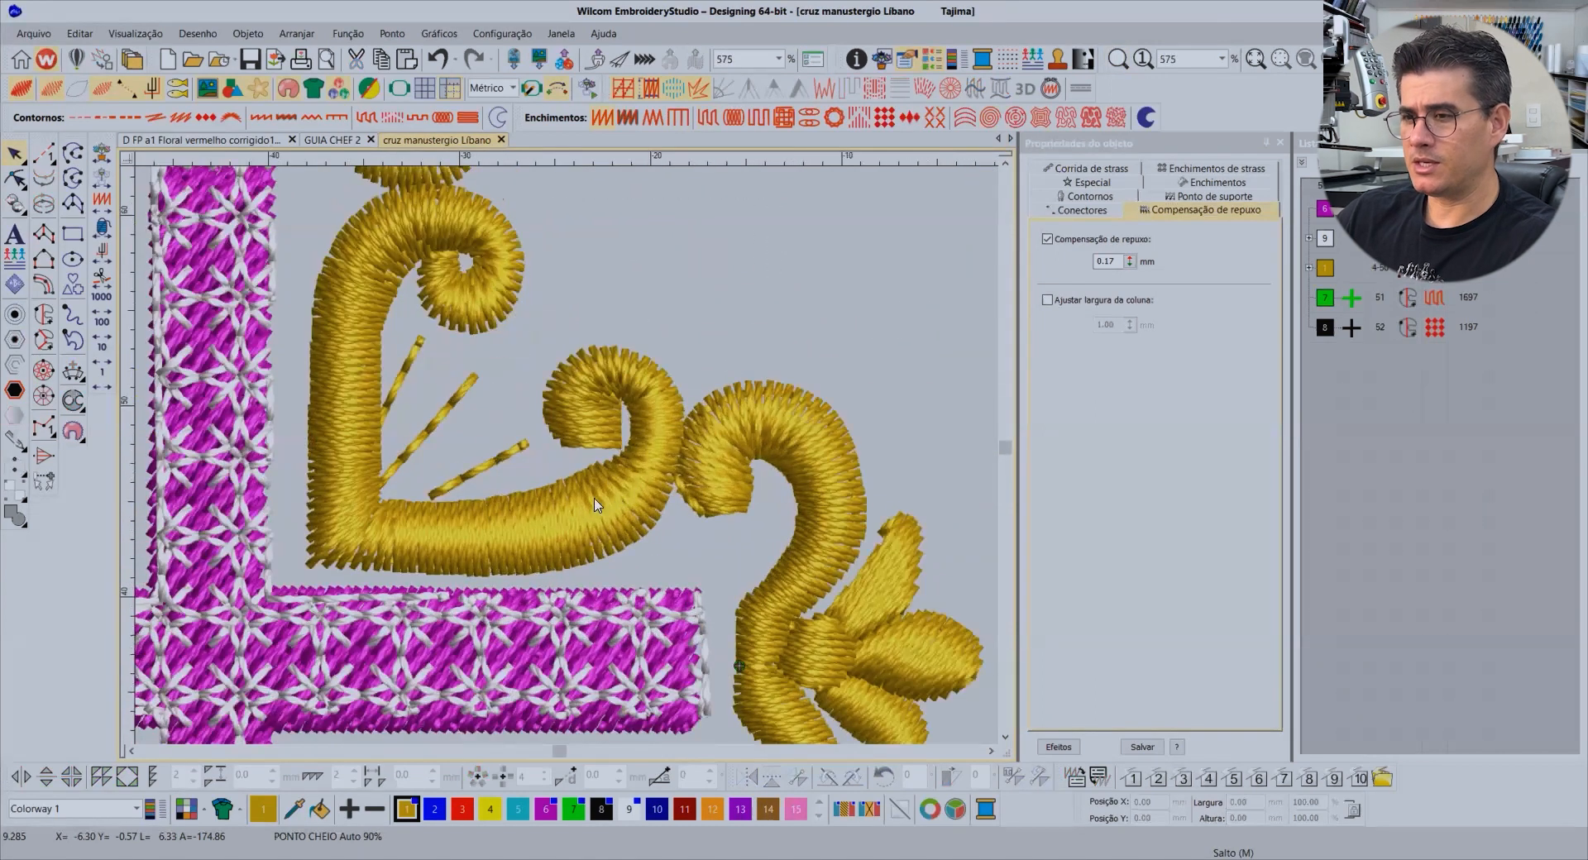
scroll(584, 468, "down", 2)
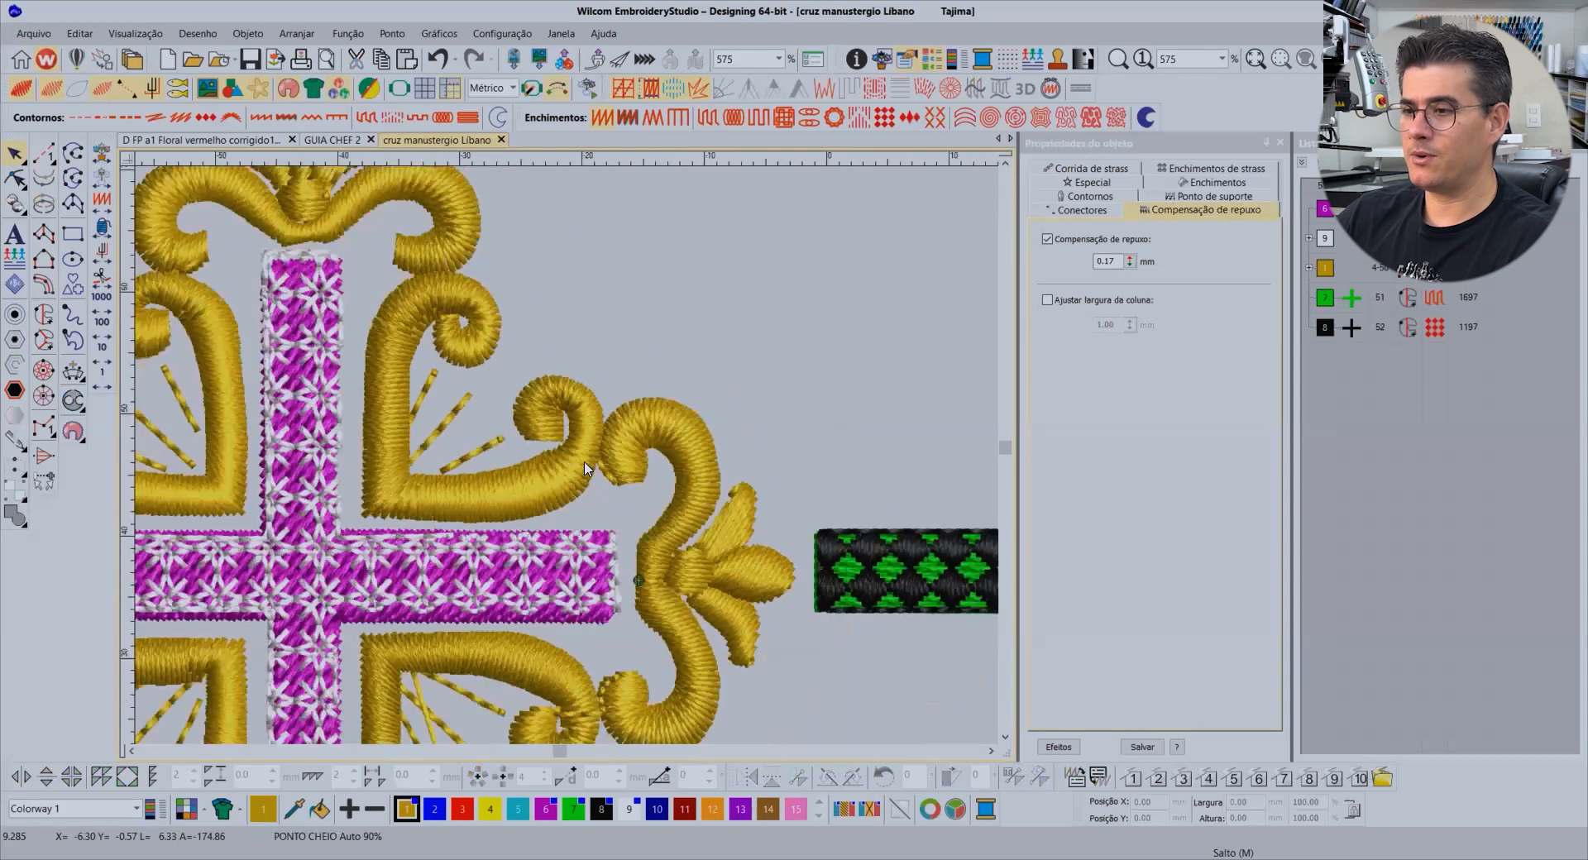
scroll(585, 468, "down", 2)
scroll(554, 450, "up", 4)
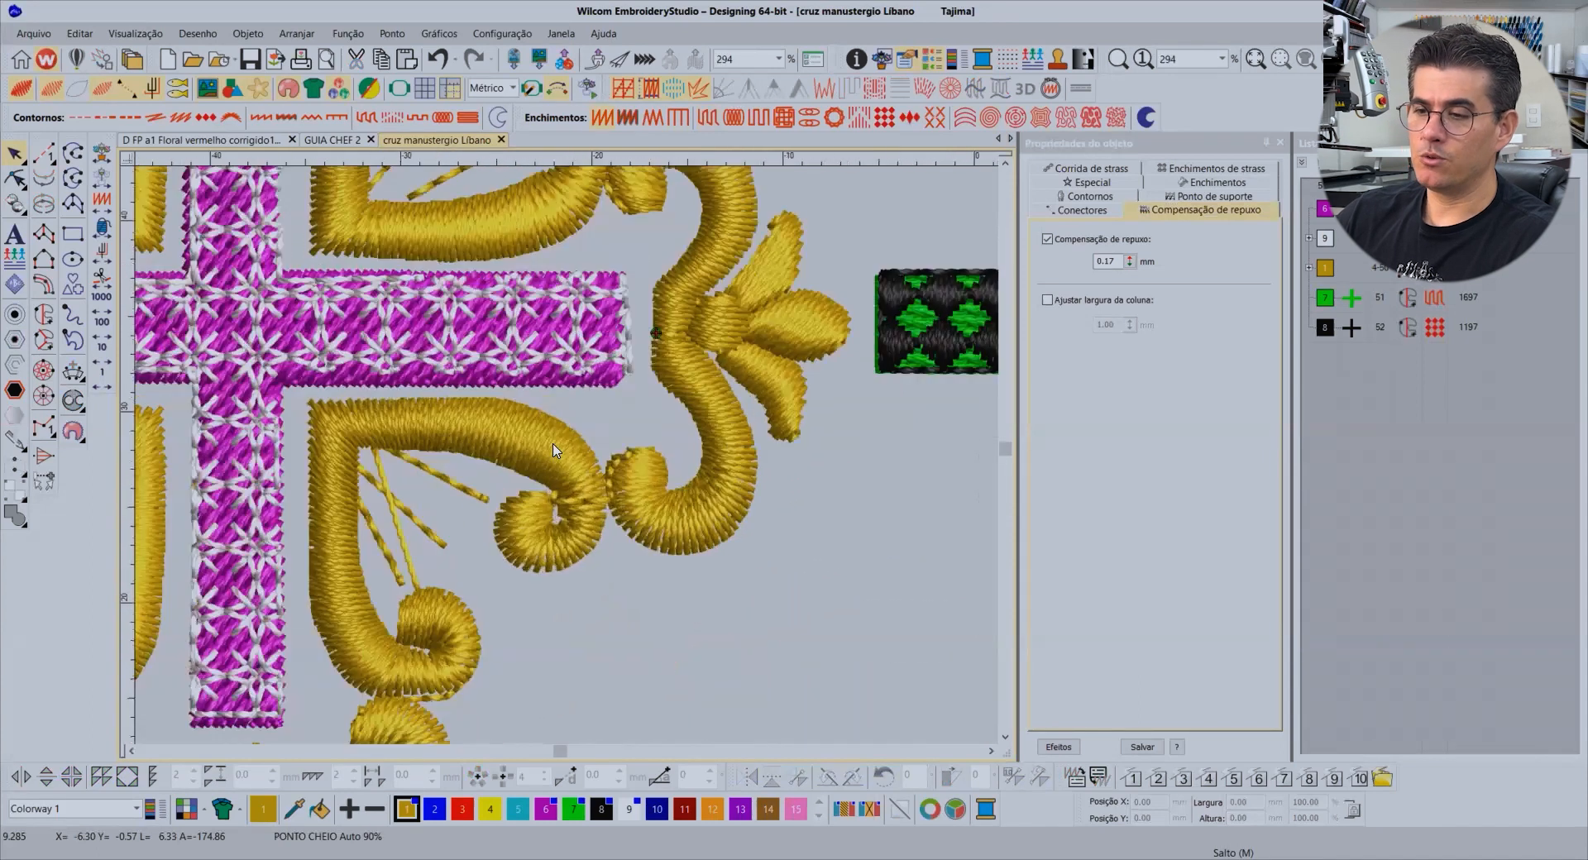
scroll(566, 457, "up", 4)
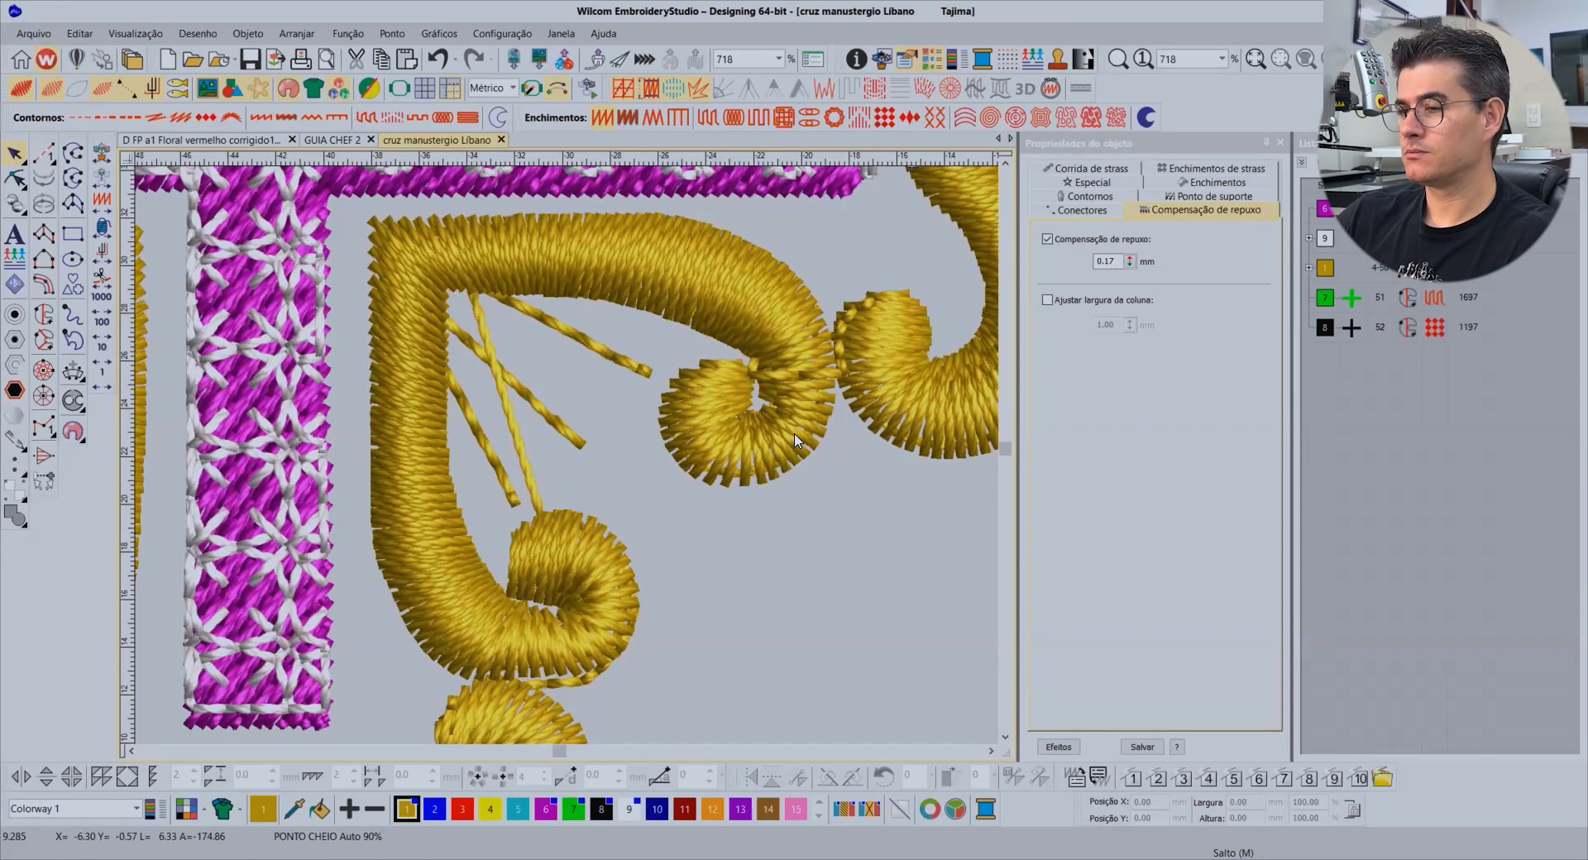
Inspect the lower arm of the original cross, its gold end ornament and the joins between neighbouring scrolls
scroll(798, 434, "down", 5)
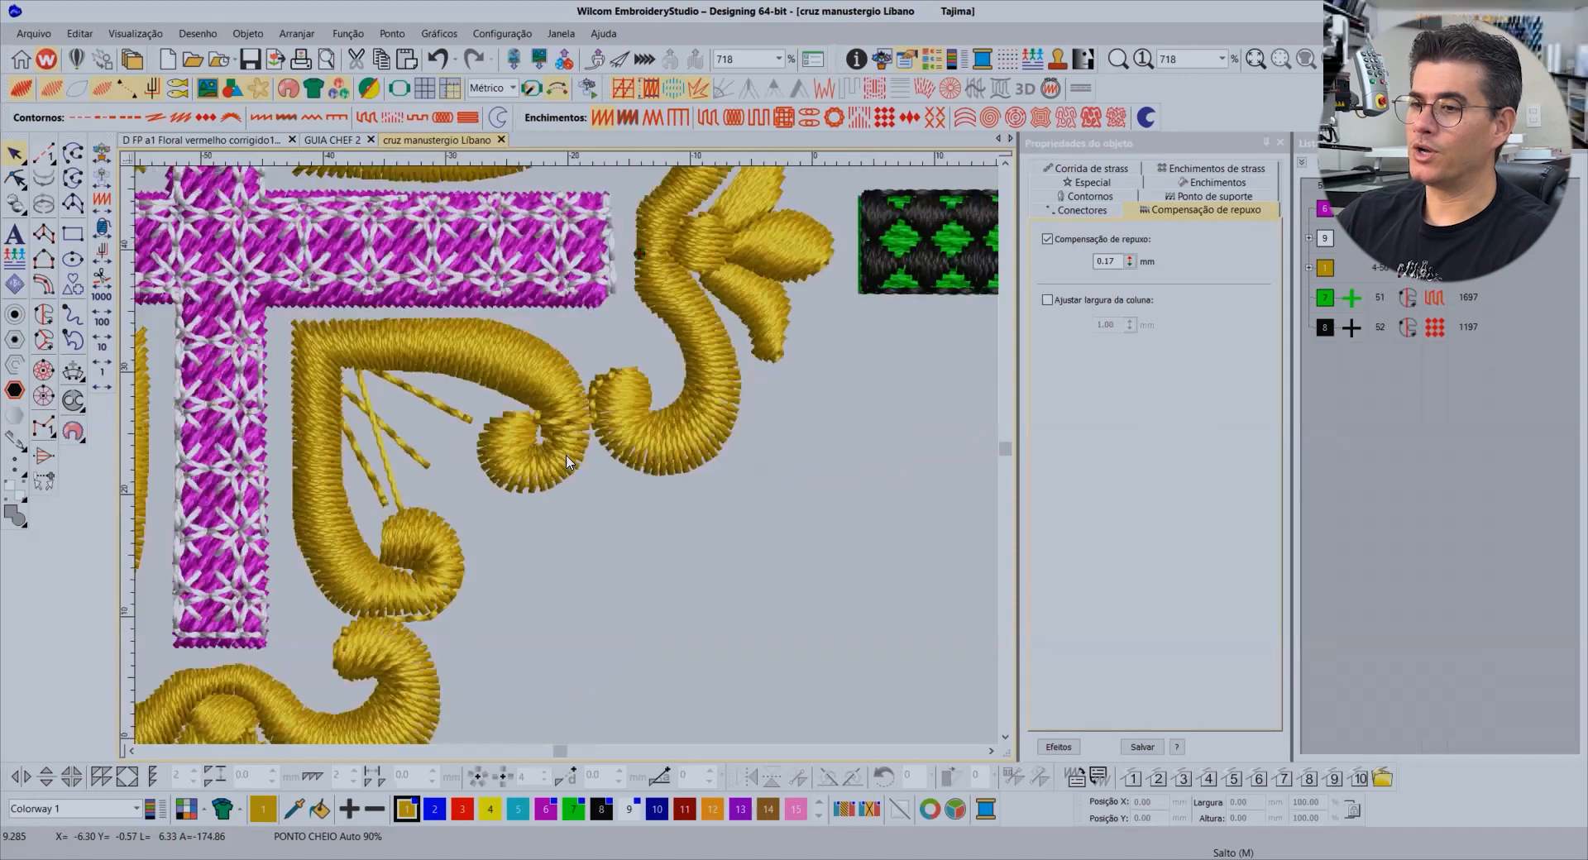
scroll(566, 461, "down", 3)
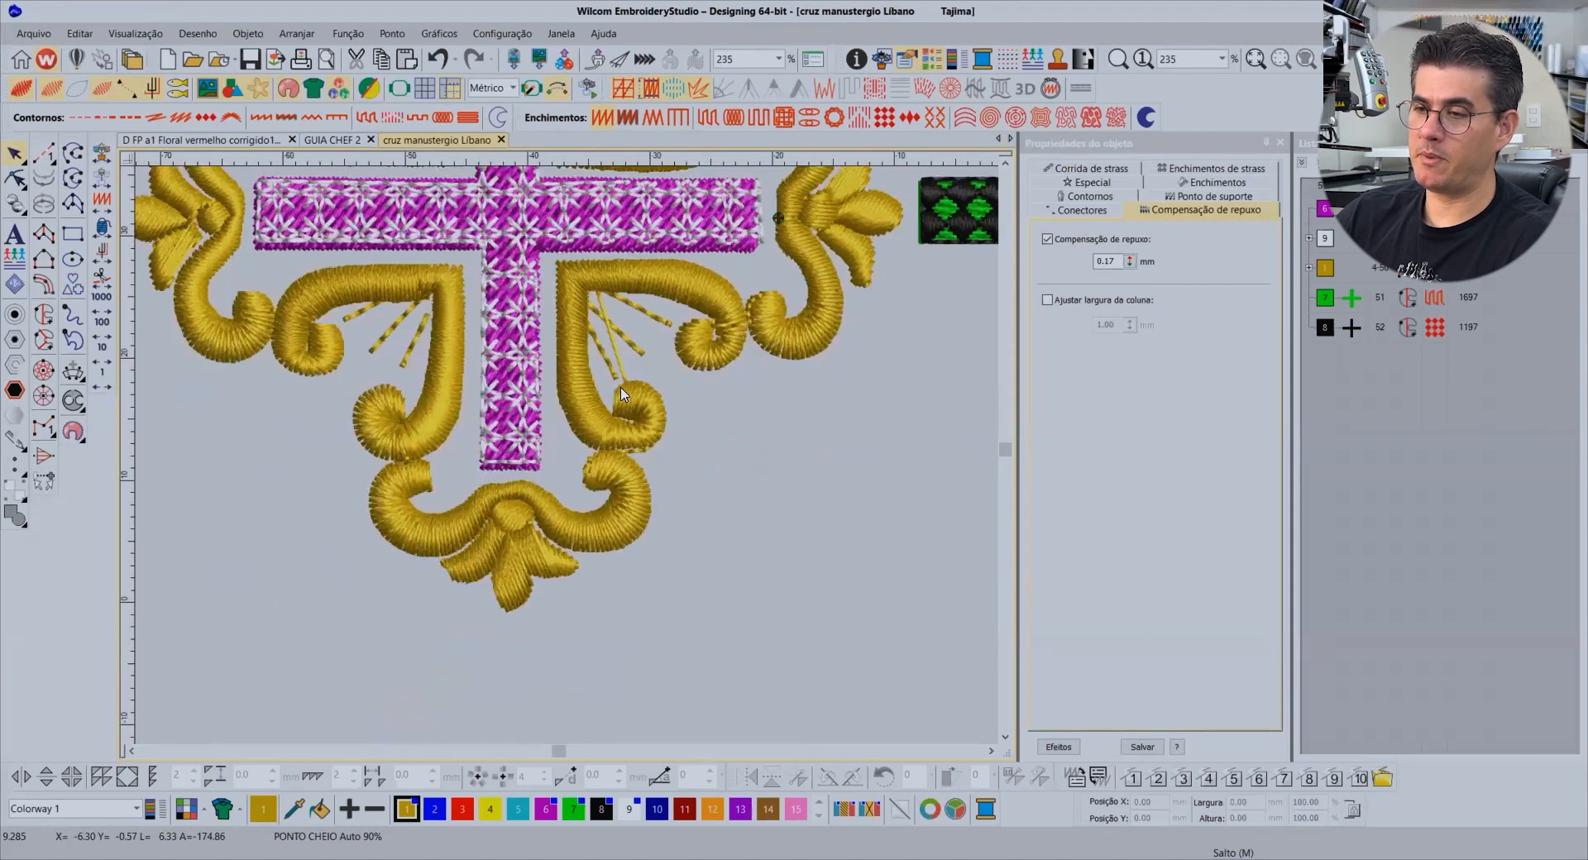
scroll(622, 394, "up", 3)
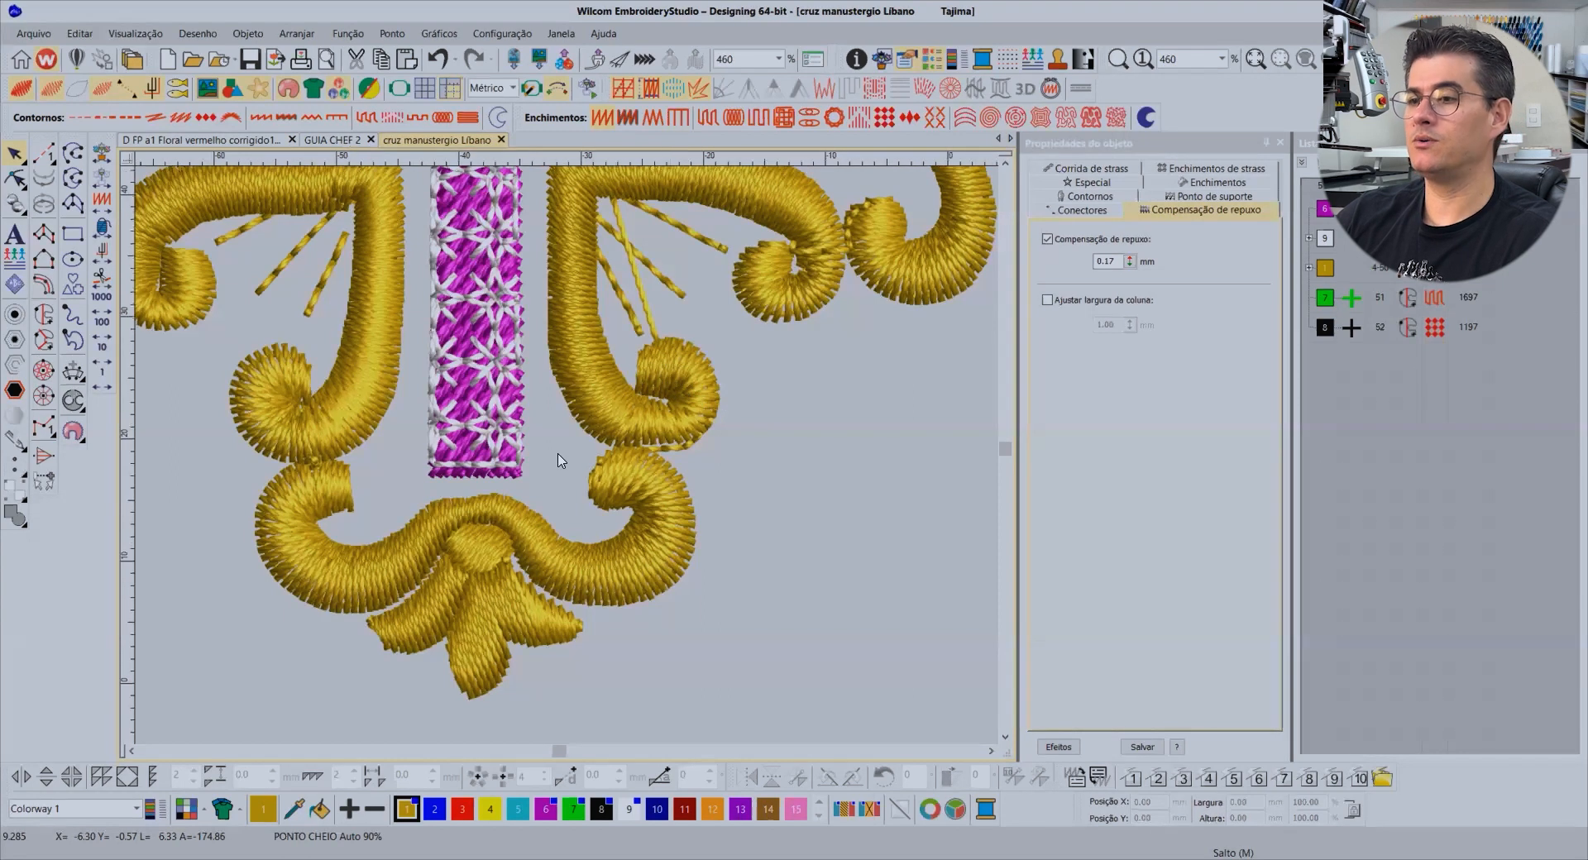
scroll(612, 401, "down", 2)
scroll(612, 400, "up", 2)
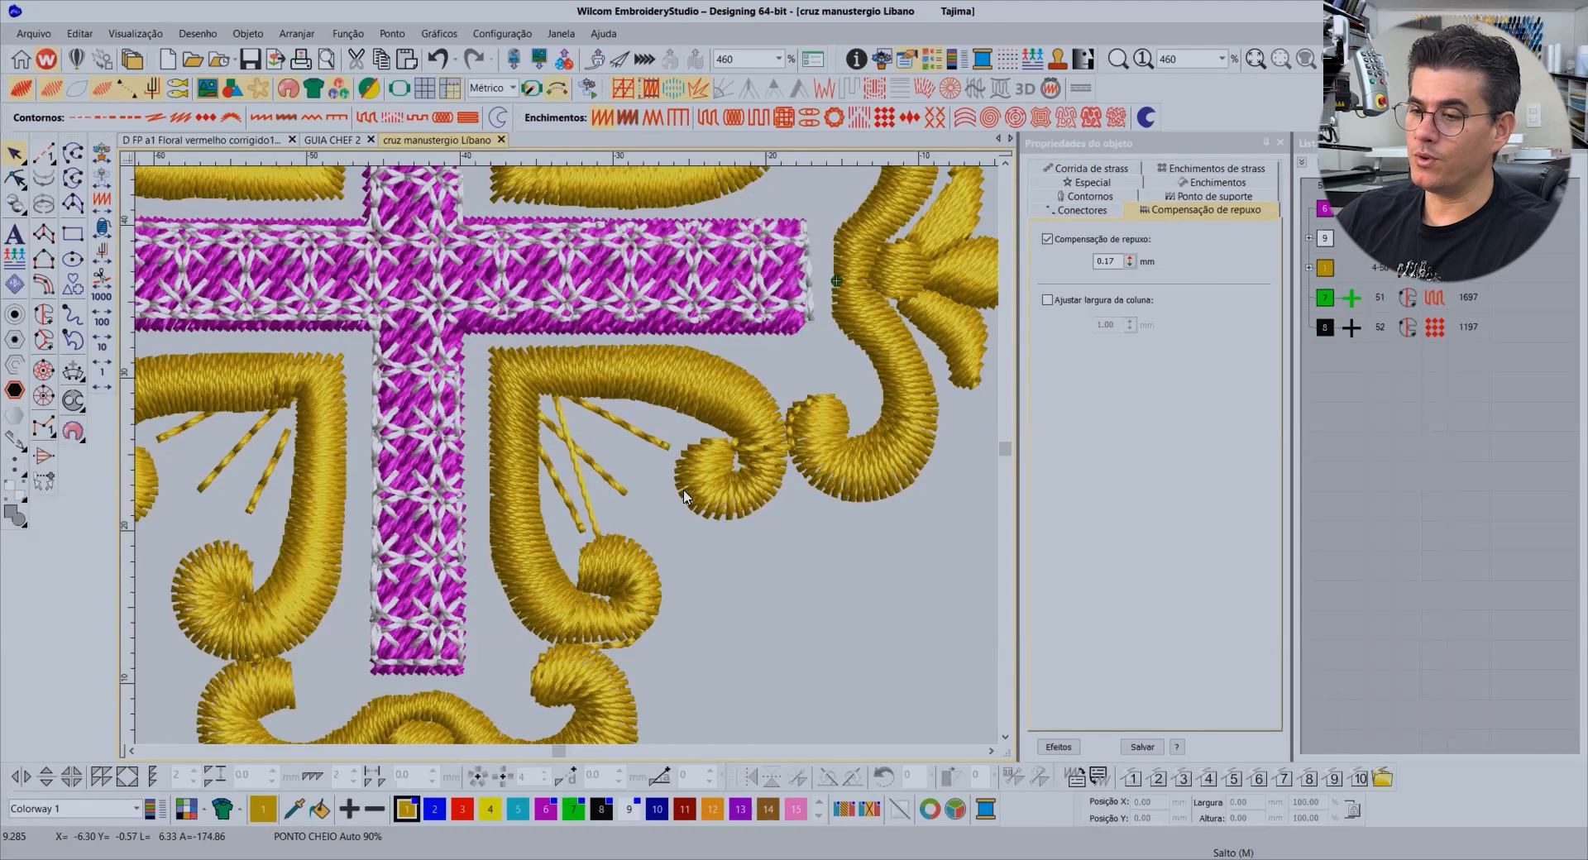
scroll(589, 441, "down", 1)
scroll(589, 441, "up", 2)
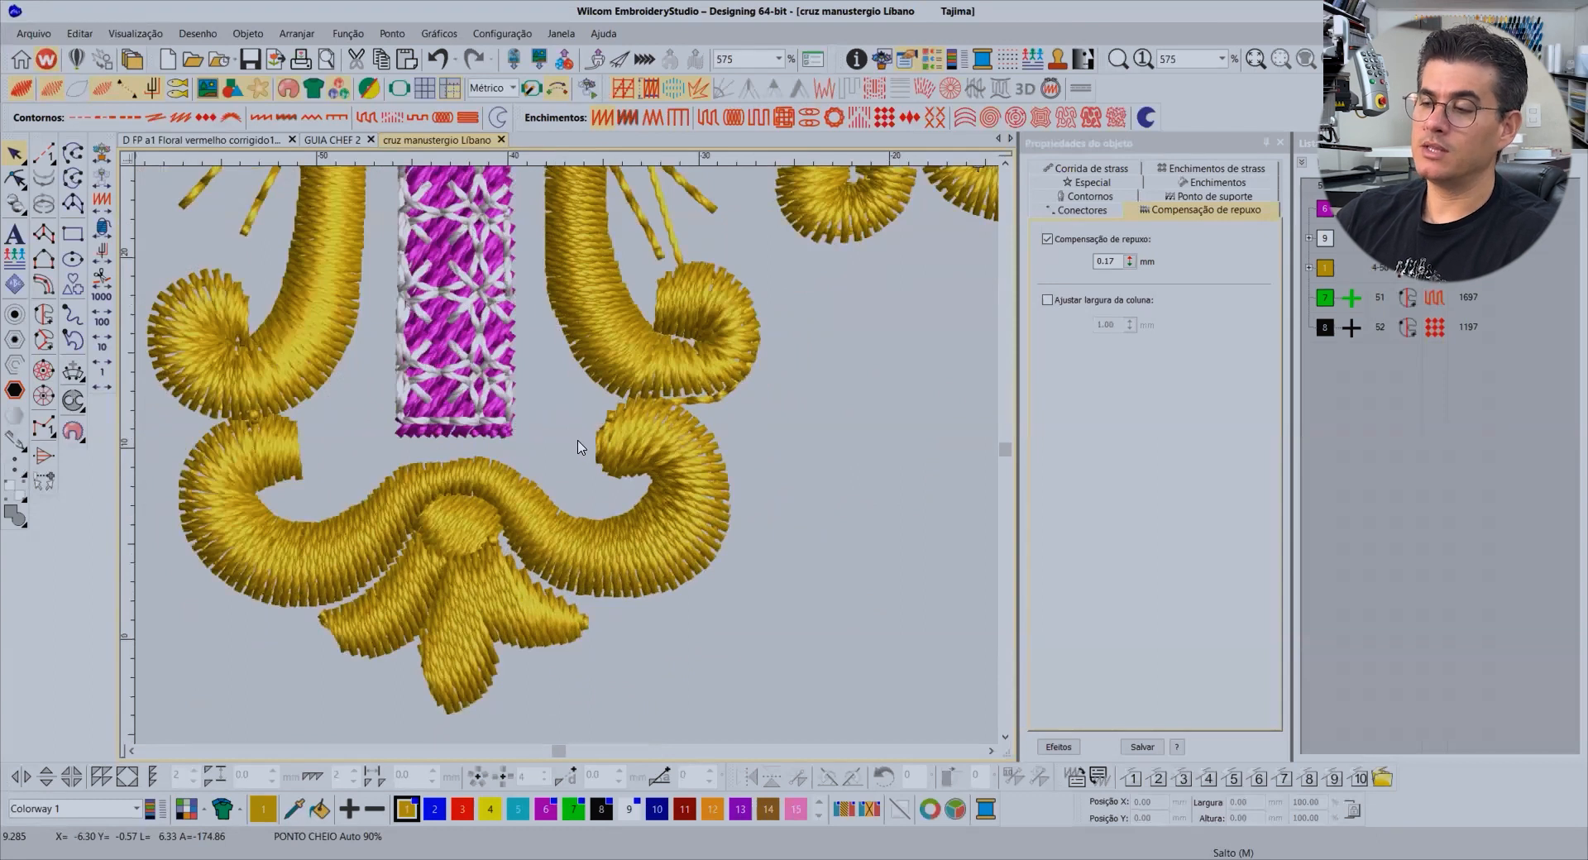
scroll(640, 457, "down", 1)
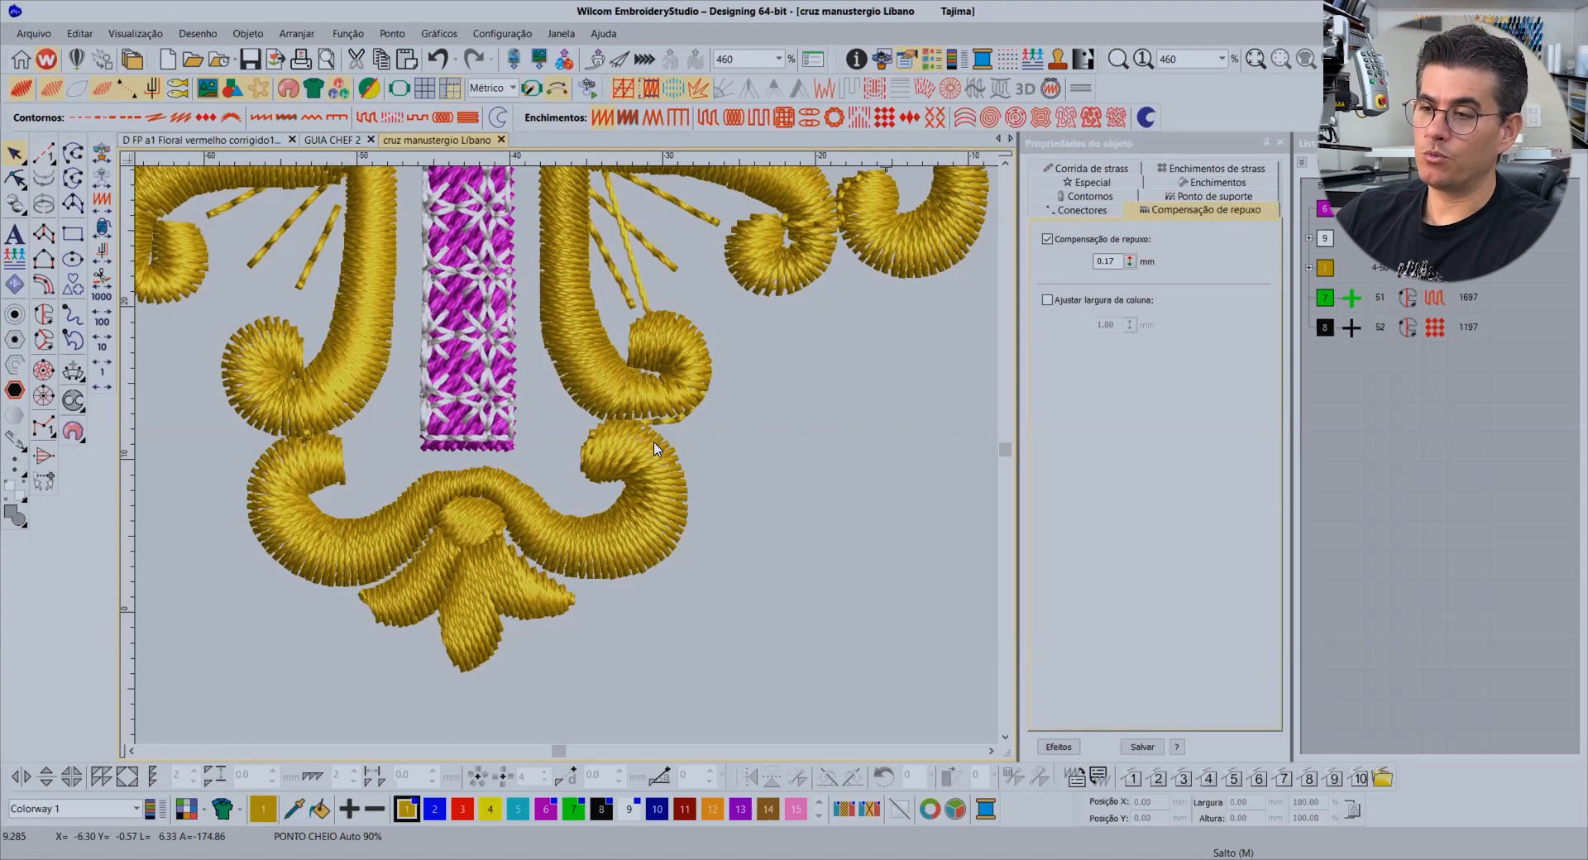
scroll(552, 501, "down", 3)
scroll(741, 242, "down", 2)
scroll(567, 462, "up", 5)
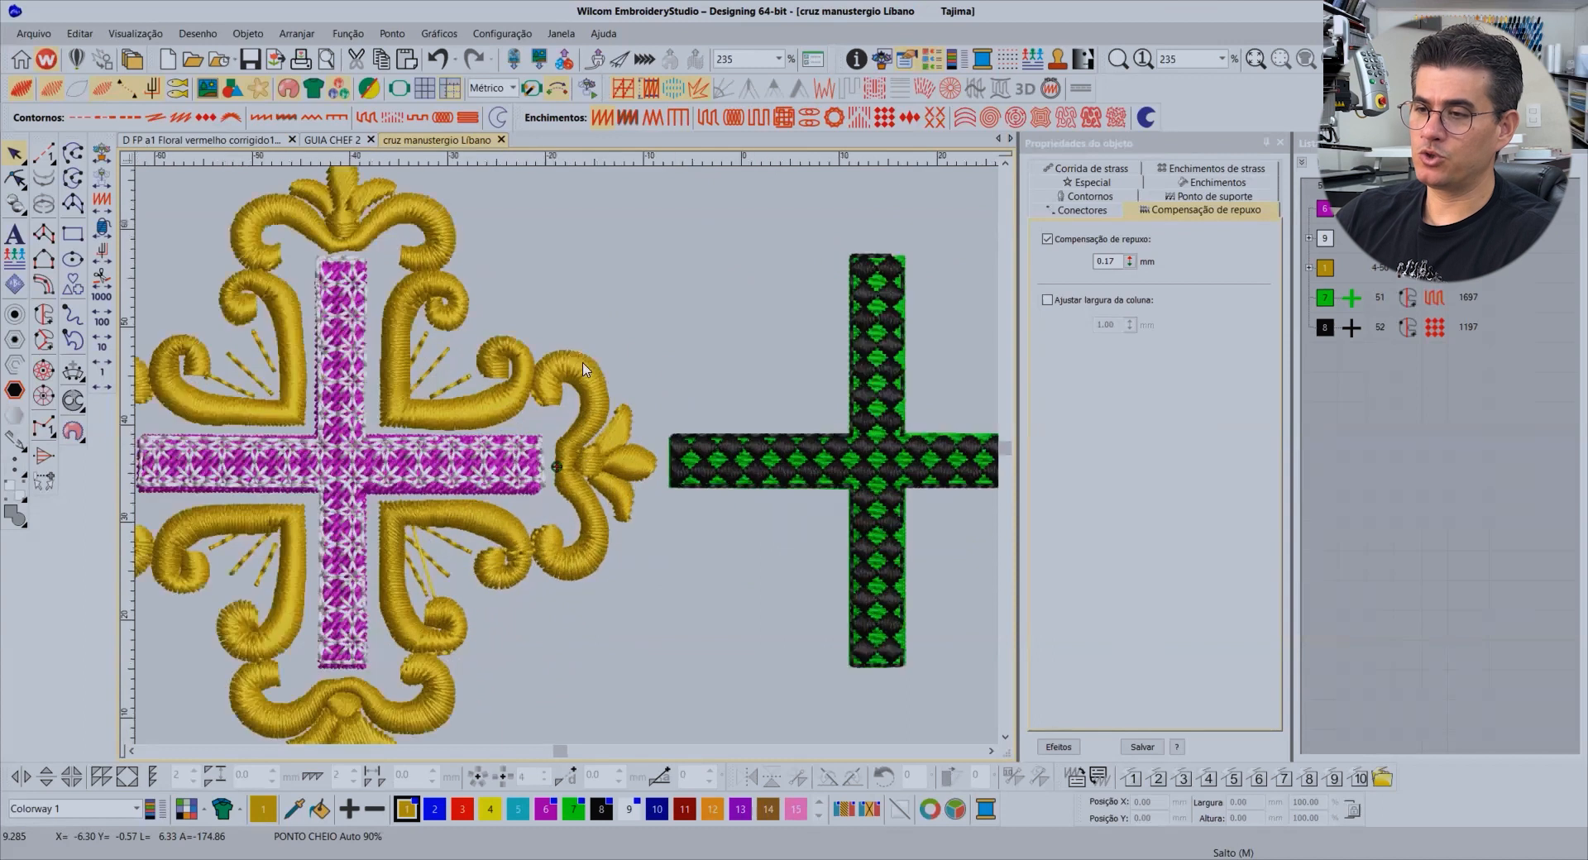
Select the gold leaf ornament facing the rebuilt cross and examine the stitching of the gold frame around the original cross
scroll(664, 425, "up", 1)
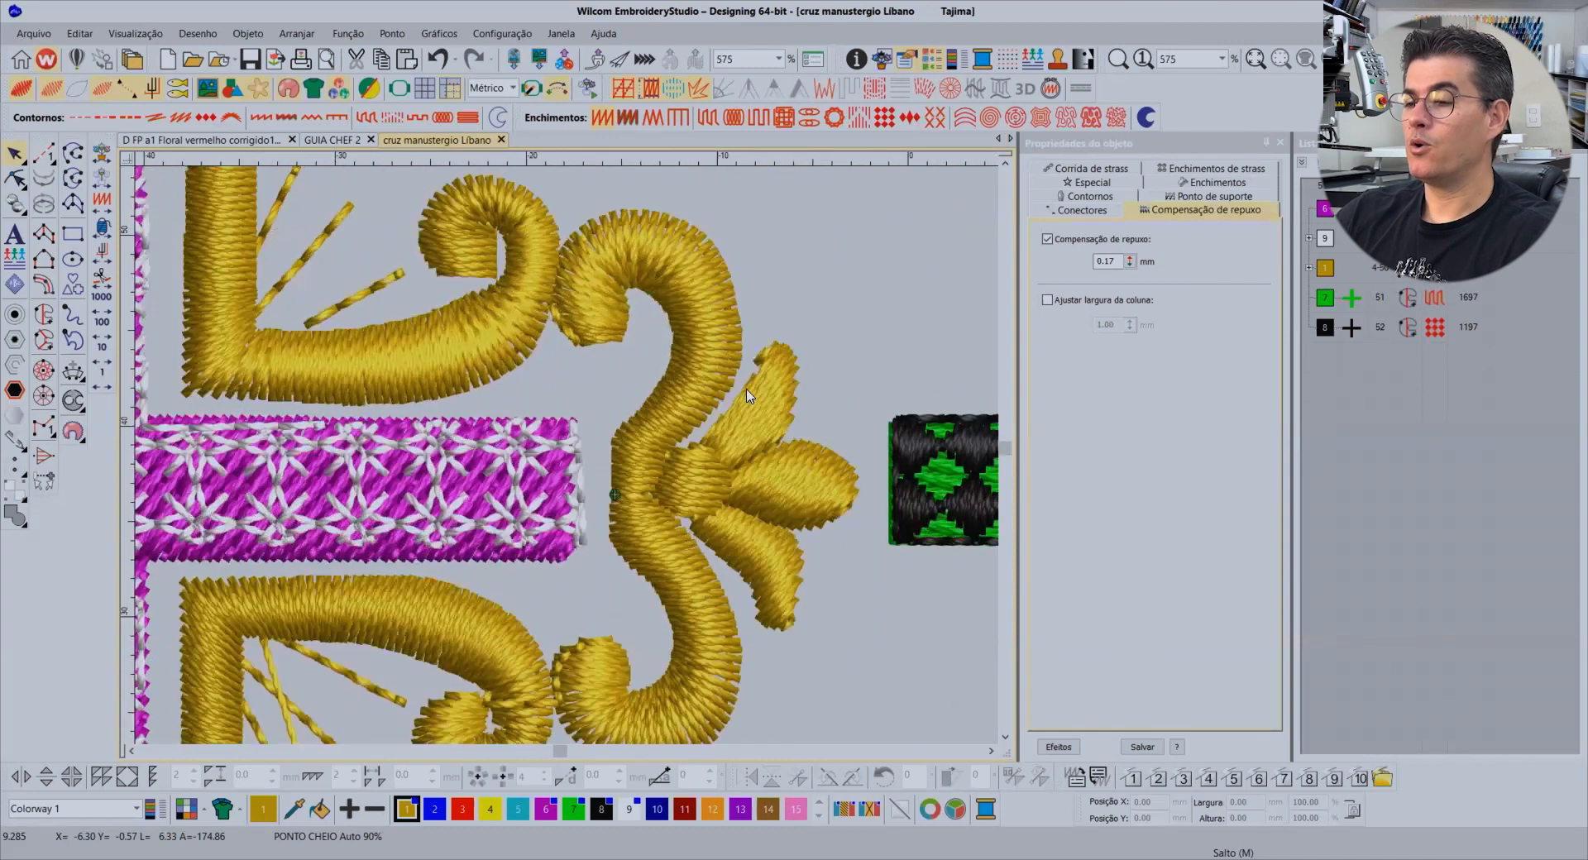
left_click(771, 469)
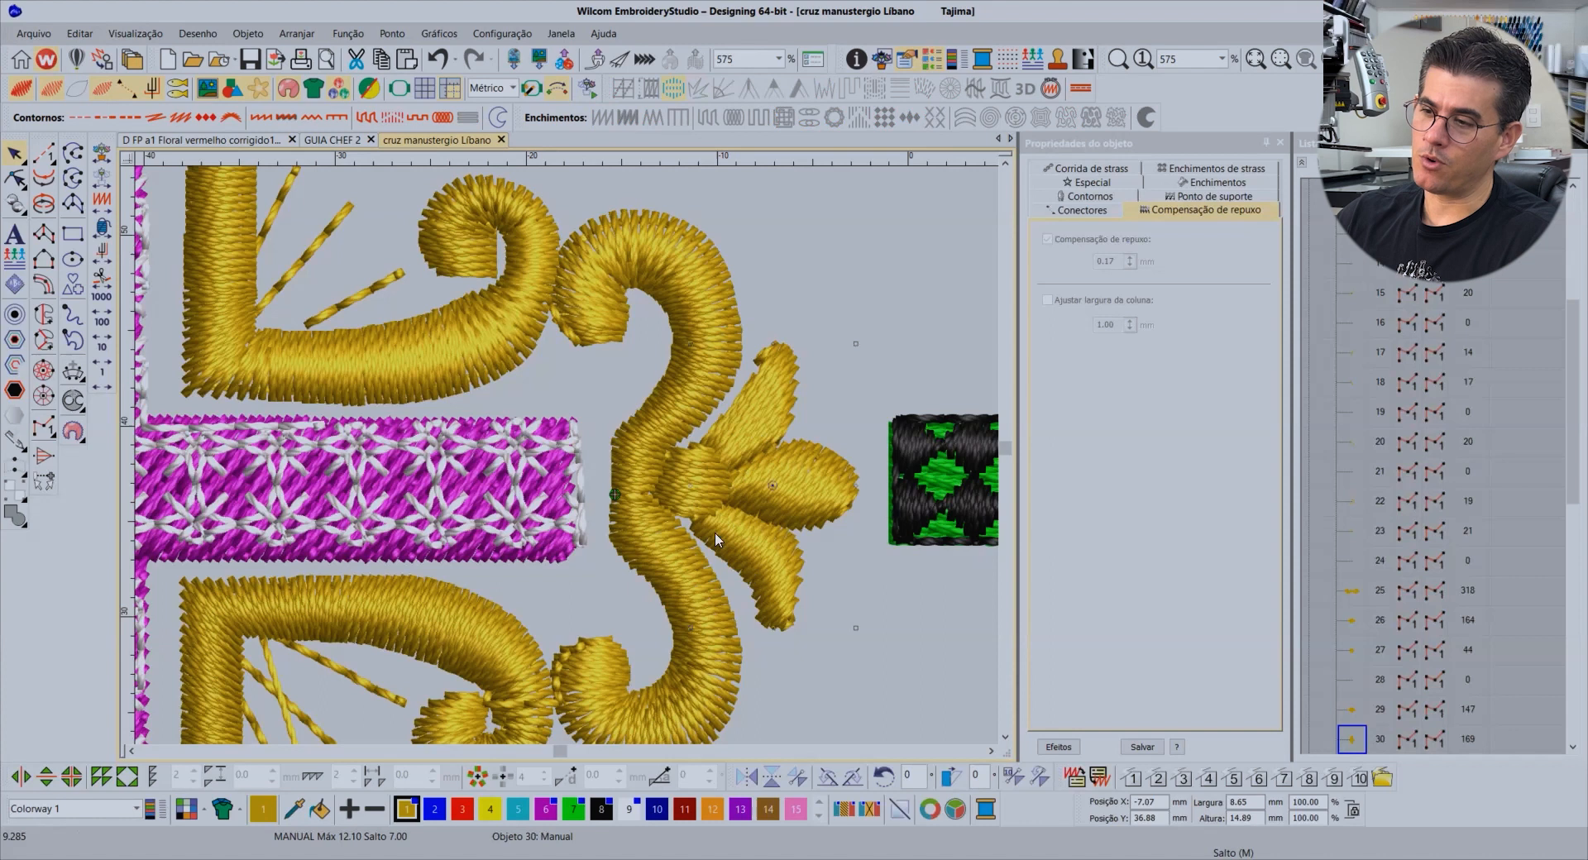
scroll(633, 539, "down", 1)
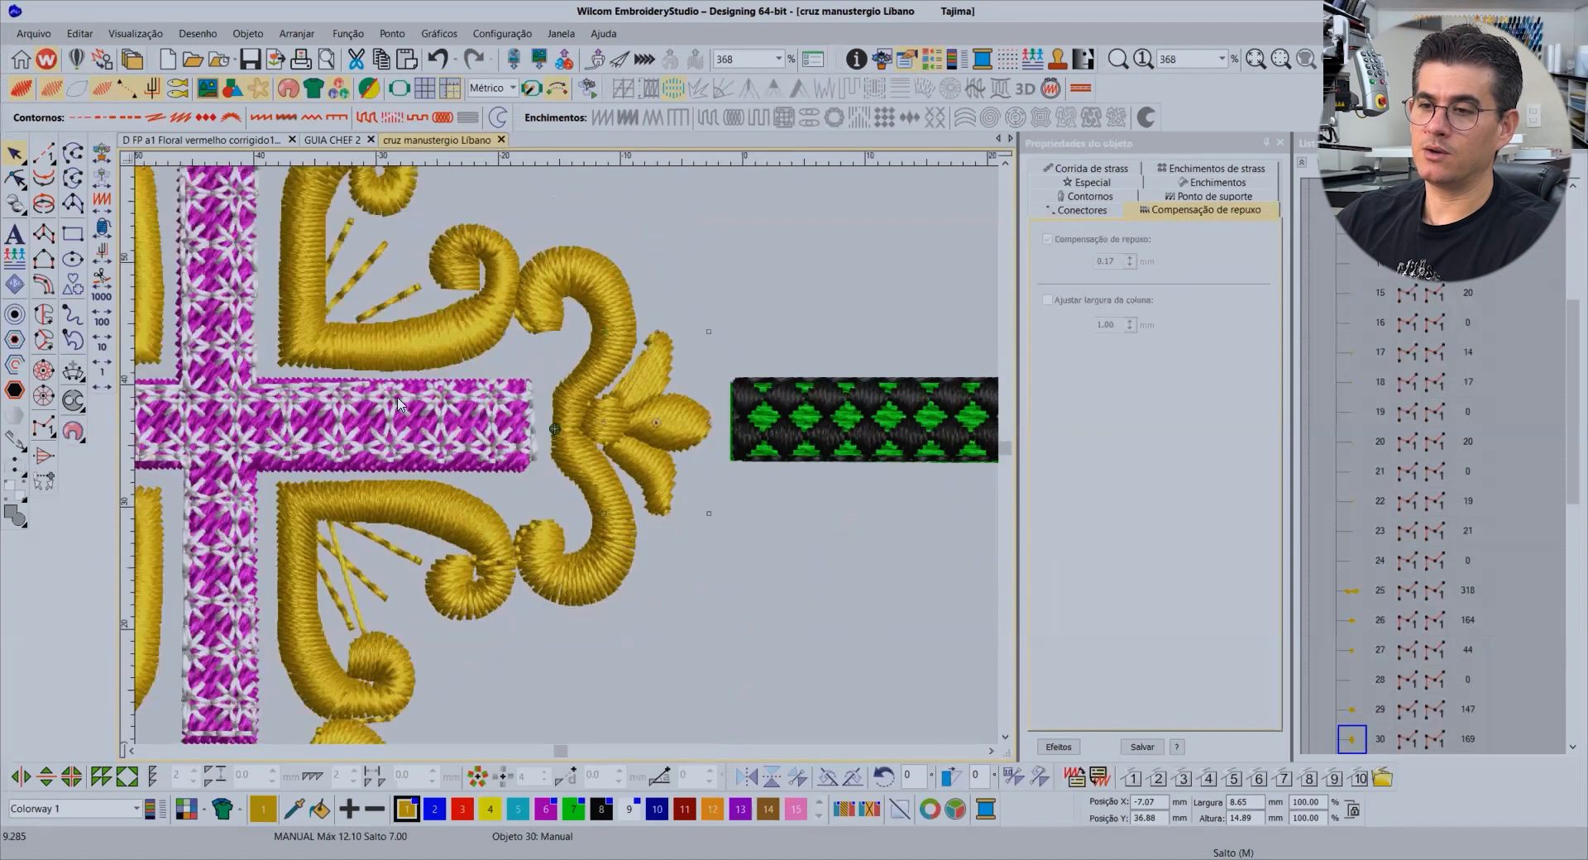
scroll(380, 401, "down", 1)
scroll(563, 457, "down", 2)
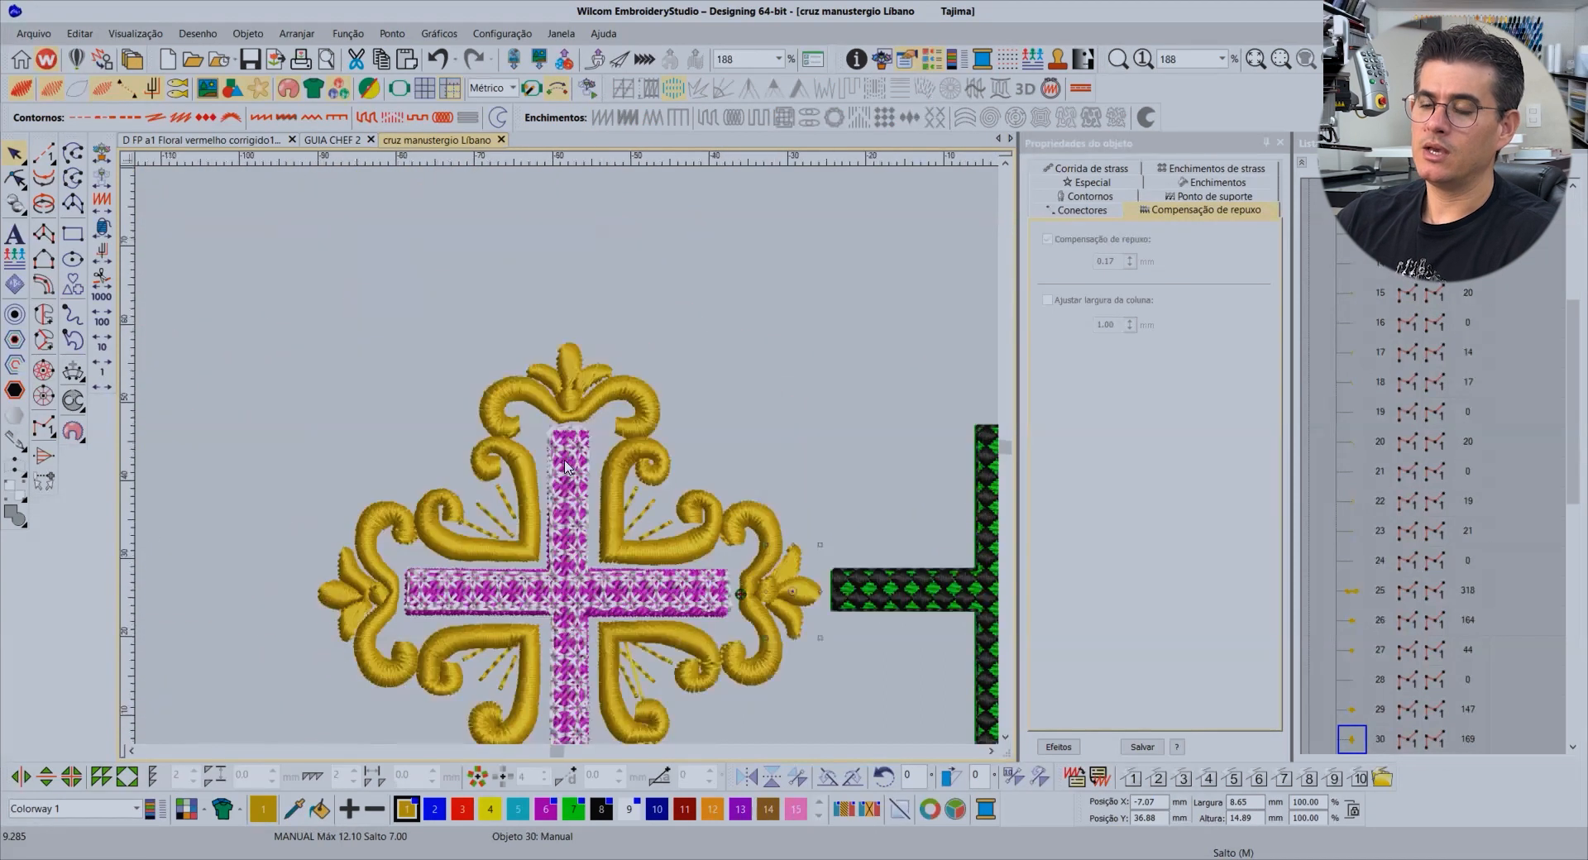
scroll(564, 457, "up", 4)
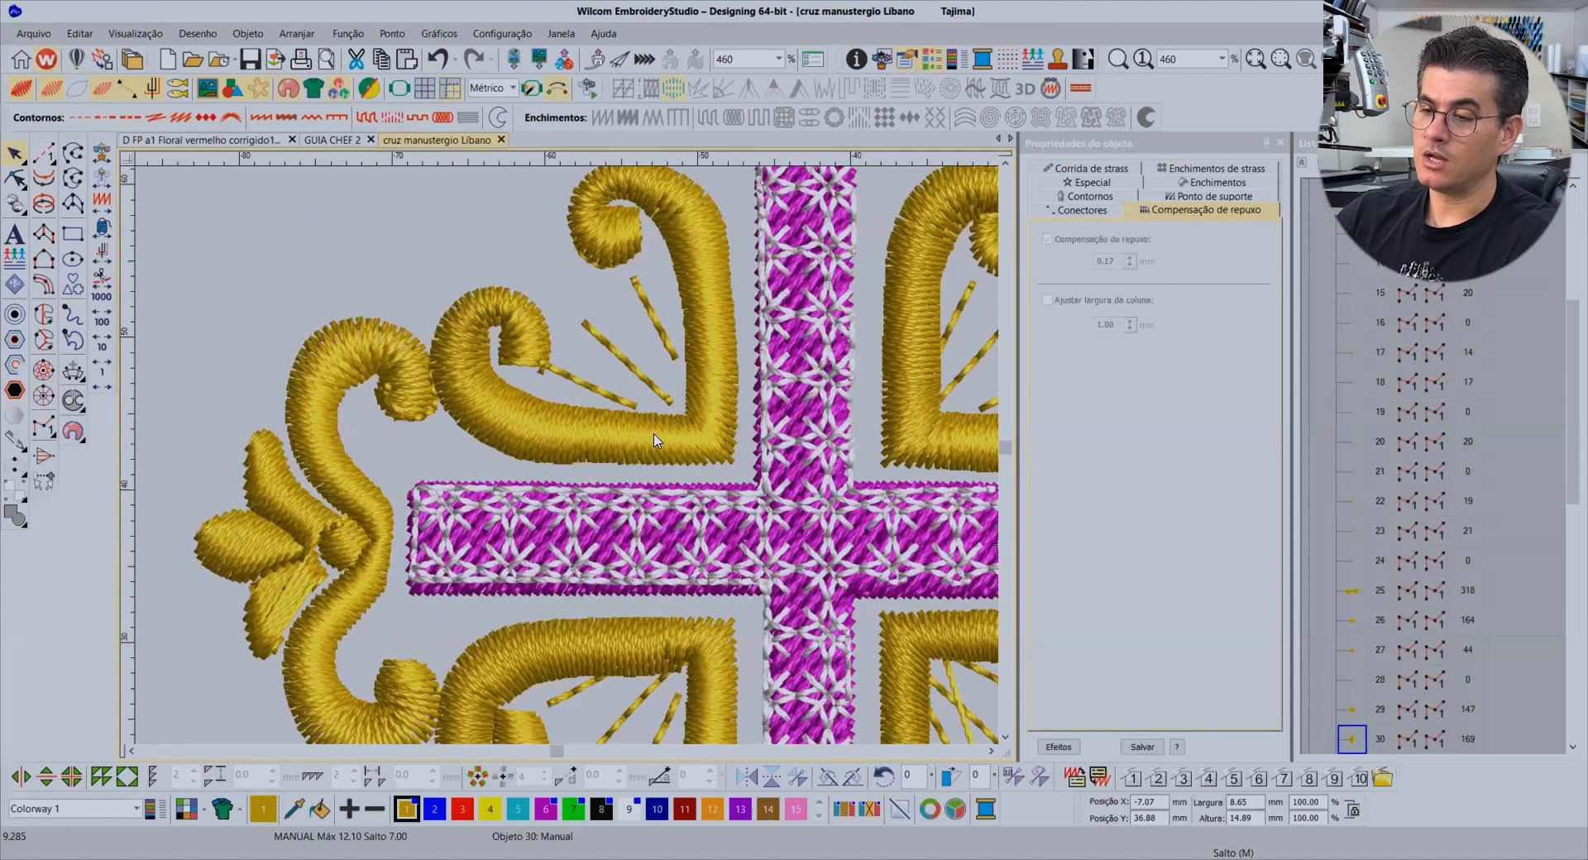
Examine the gold leaf ornament and small knot beyond the original cross's left arm and collapse the object list to its colour groups
scroll(568, 457, "up", 3)
scroll(512, 432, "up", 1)
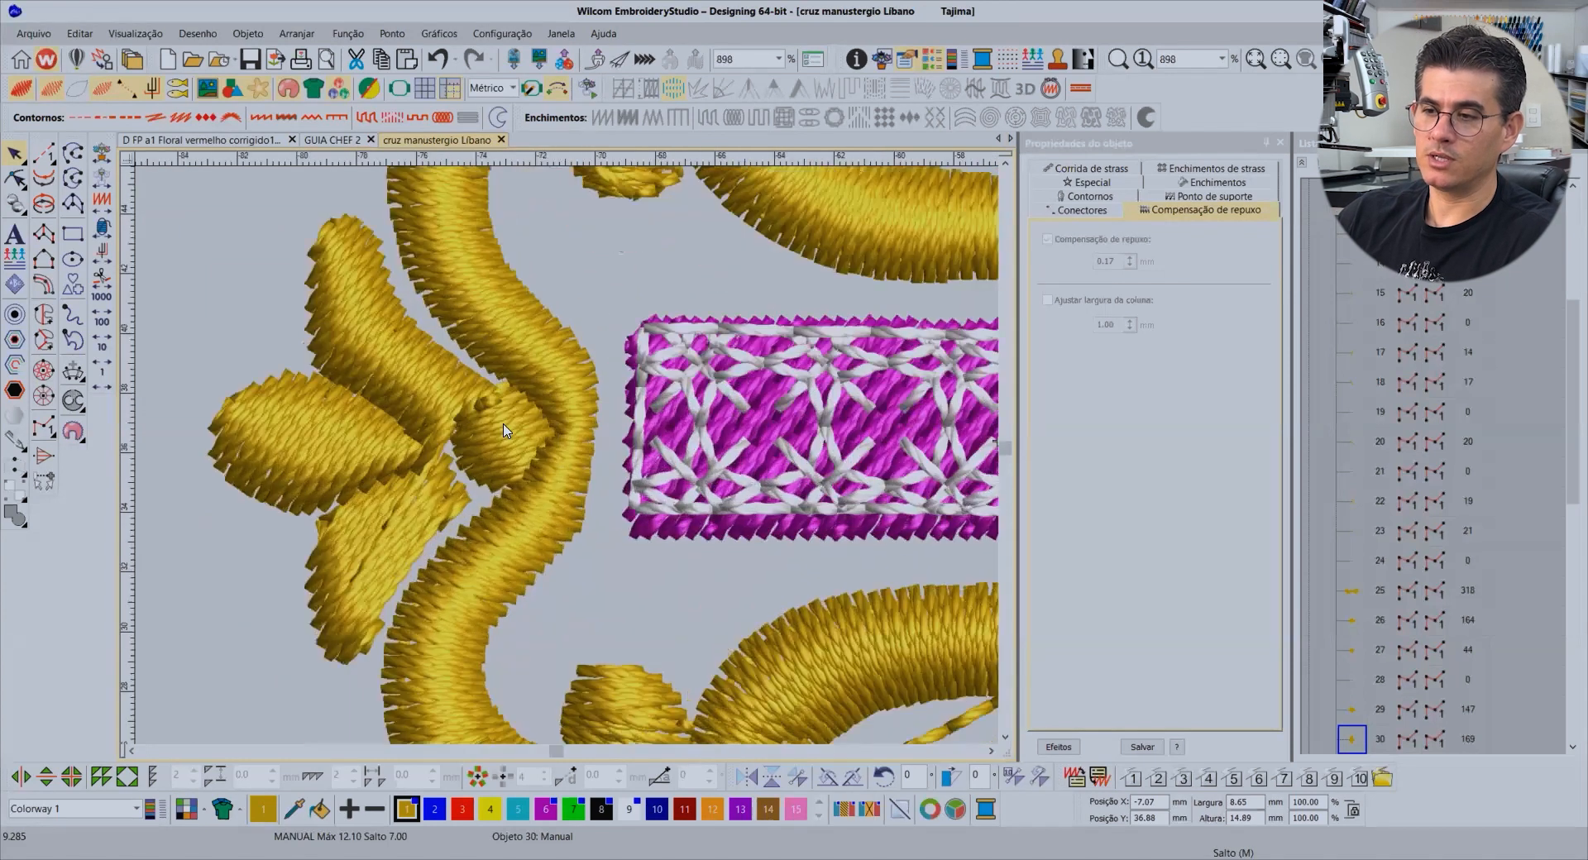
scroll(507, 430, "up", 1)
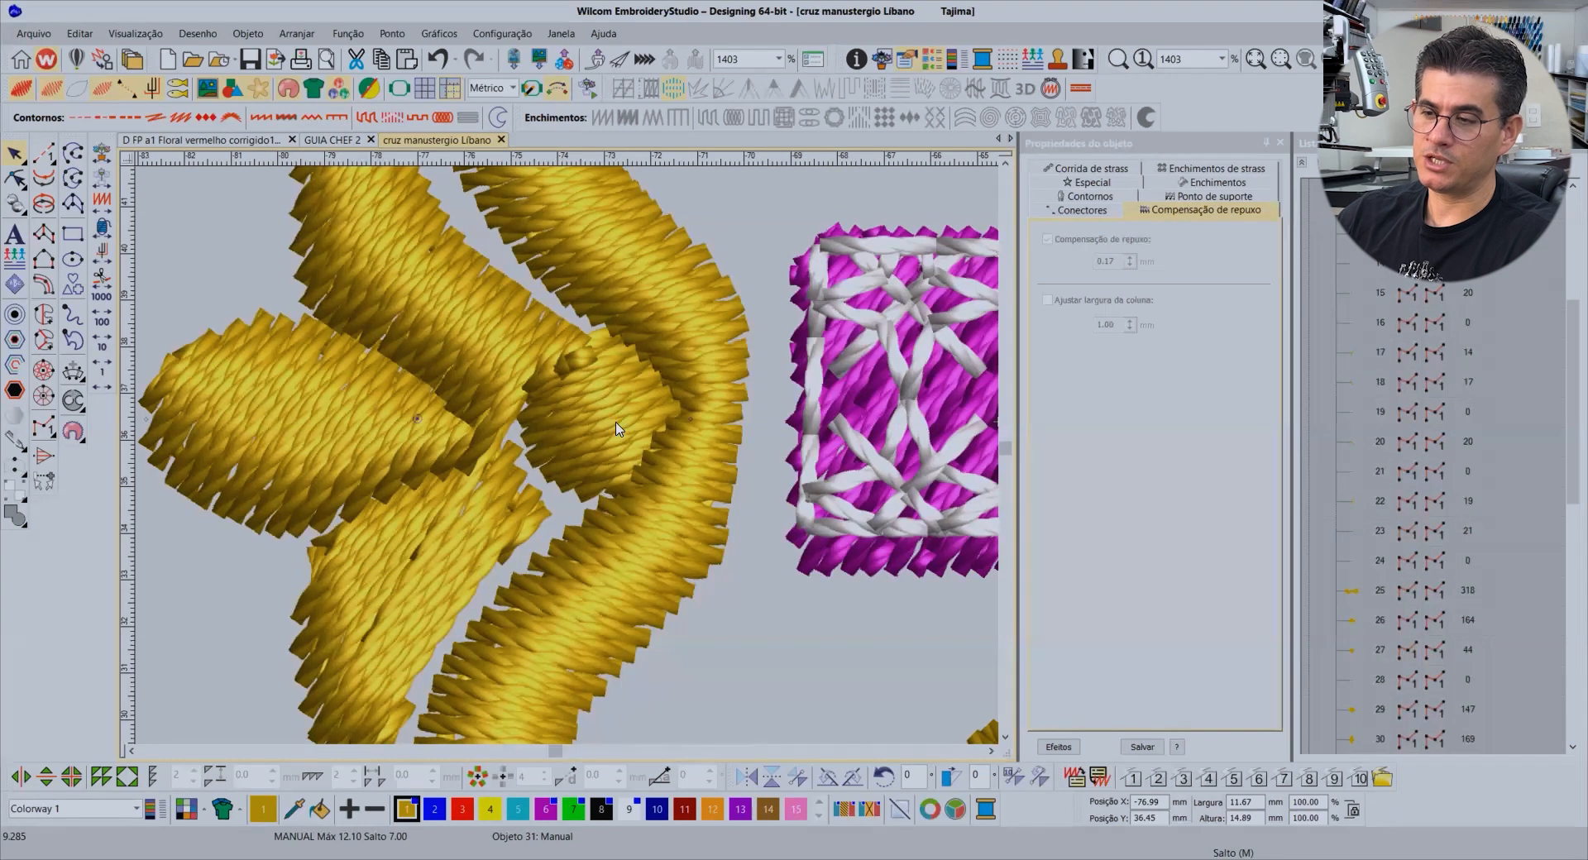
scroll(582, 460, "down", 3)
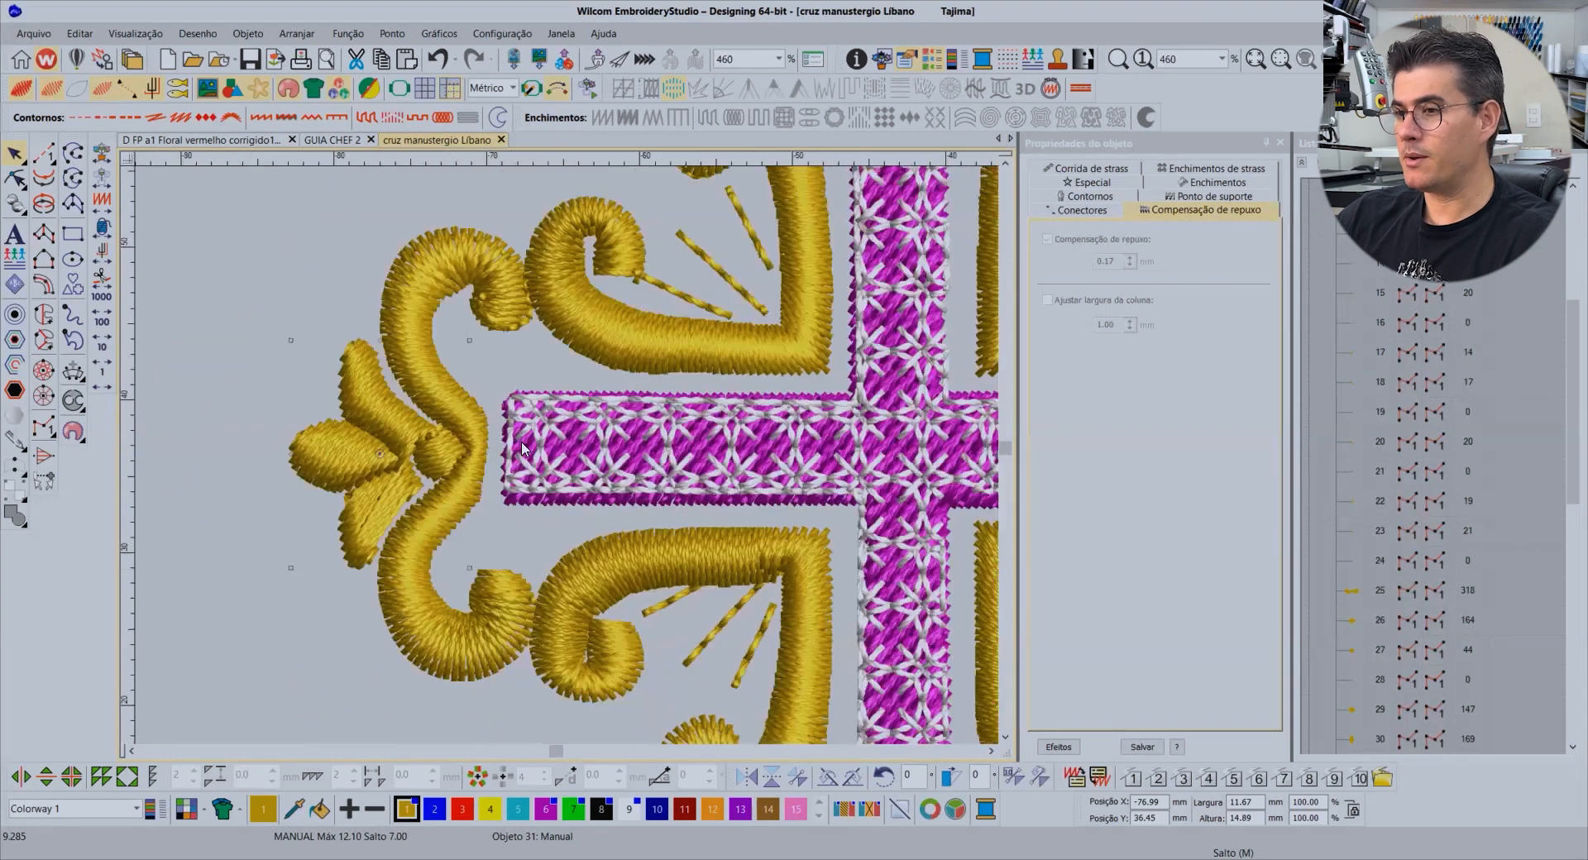
scroll(578, 452, "down", 2)
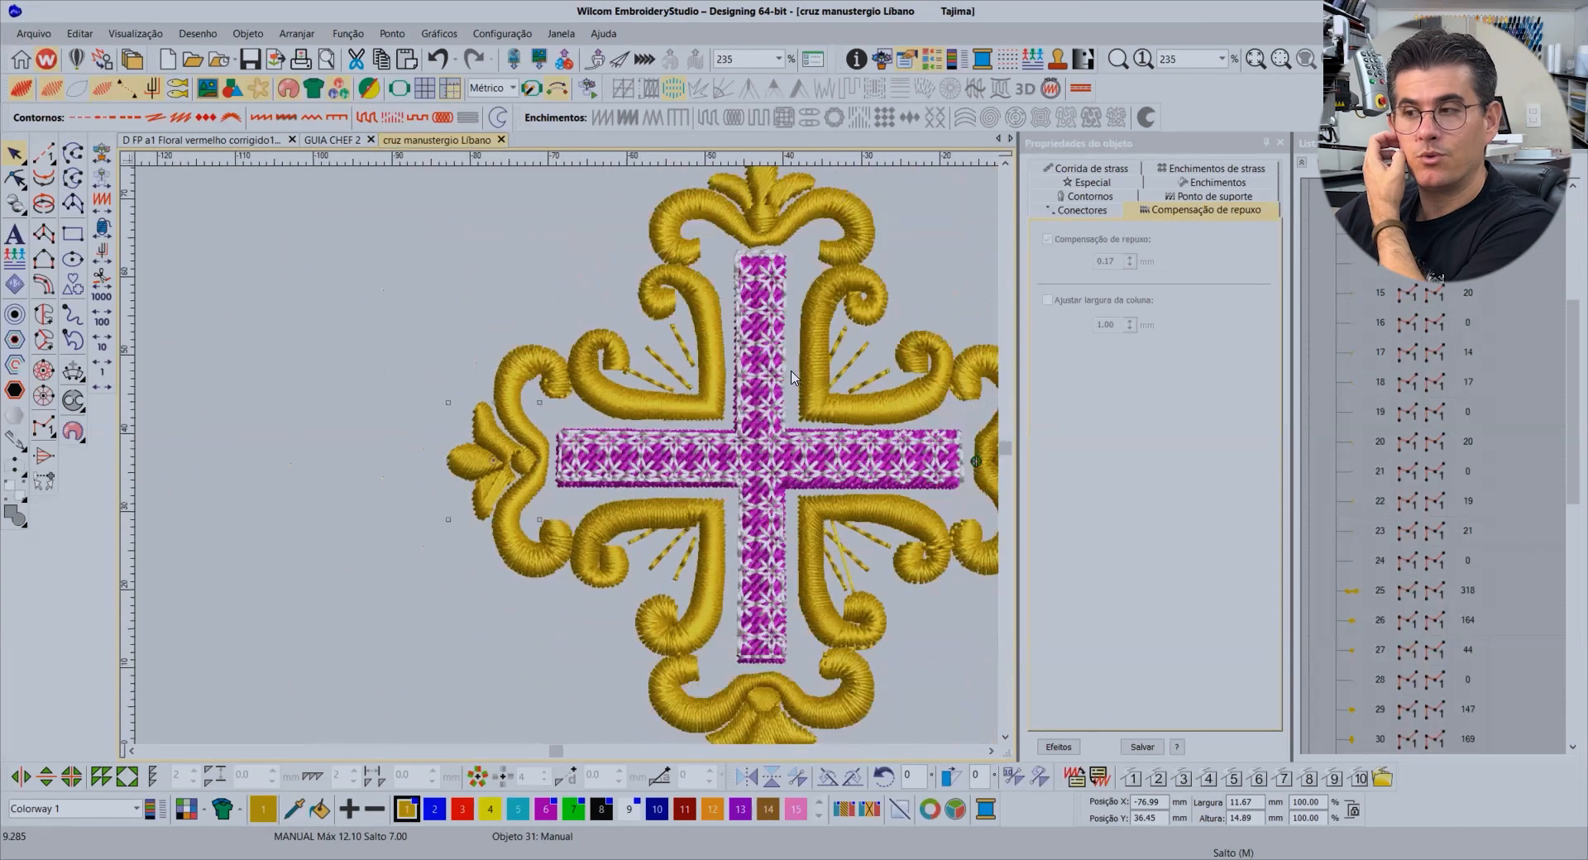
scroll(649, 485, "down", 1)
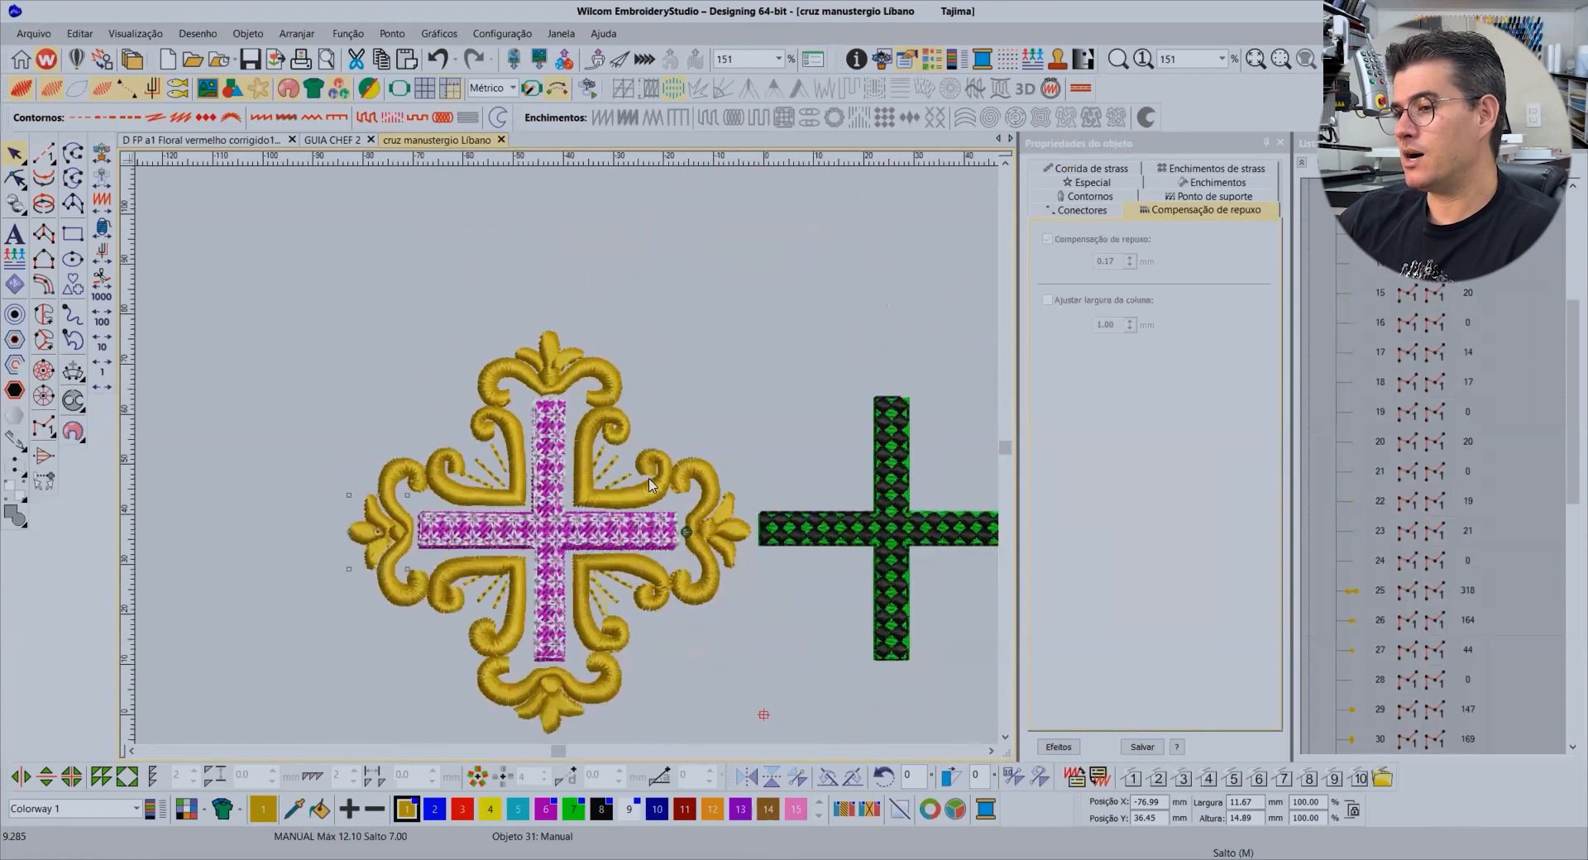
left_click(1301, 163)
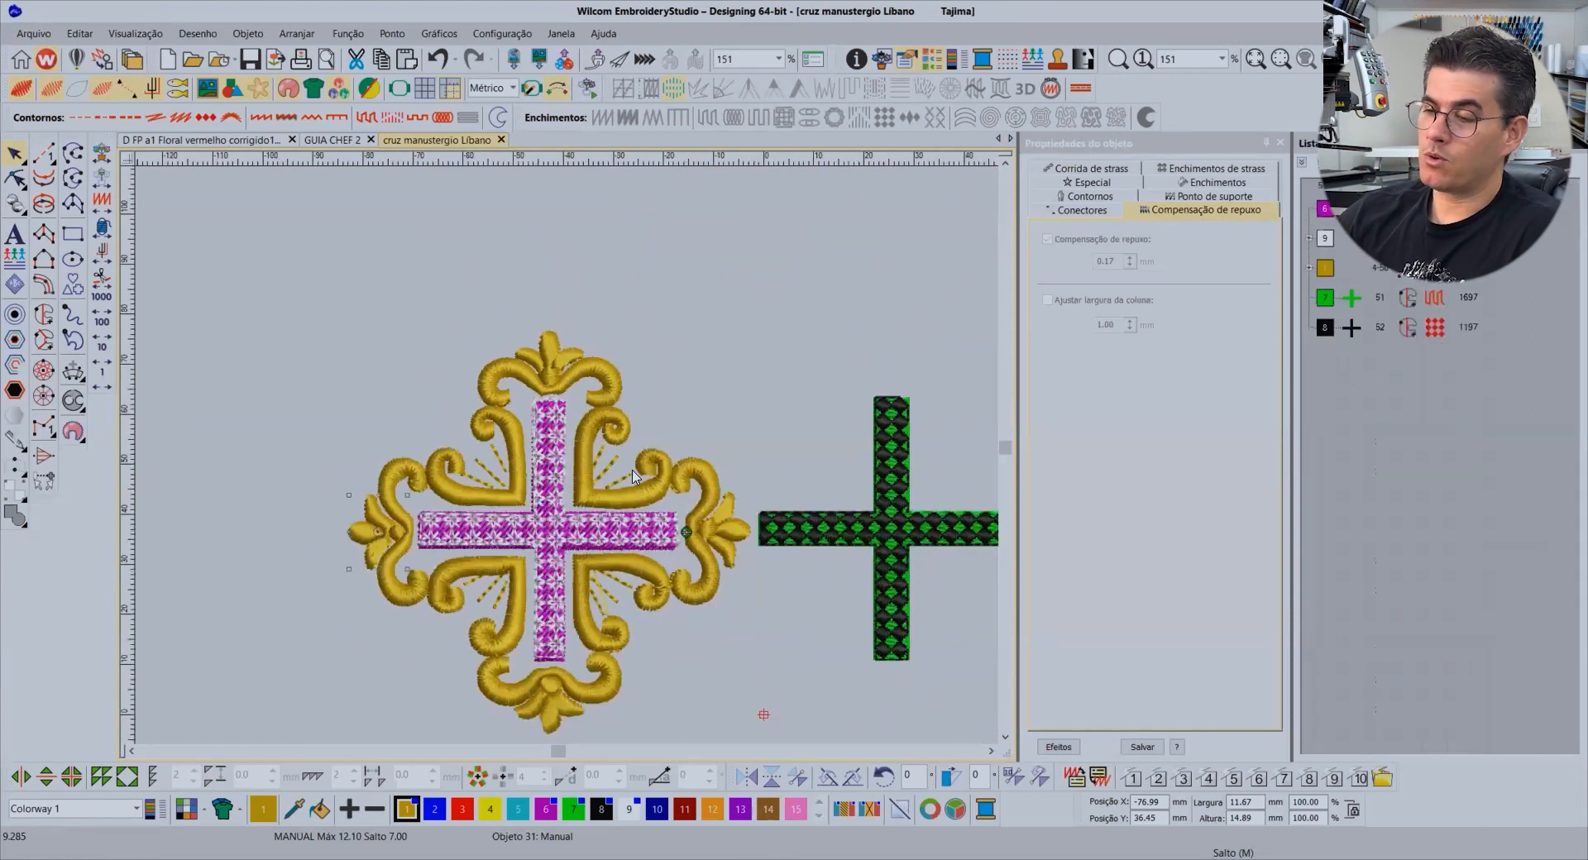
Examine the gold scroll and its three ray lines between the upper and left arms of the original cross
scroll(521, 514, "up", 2)
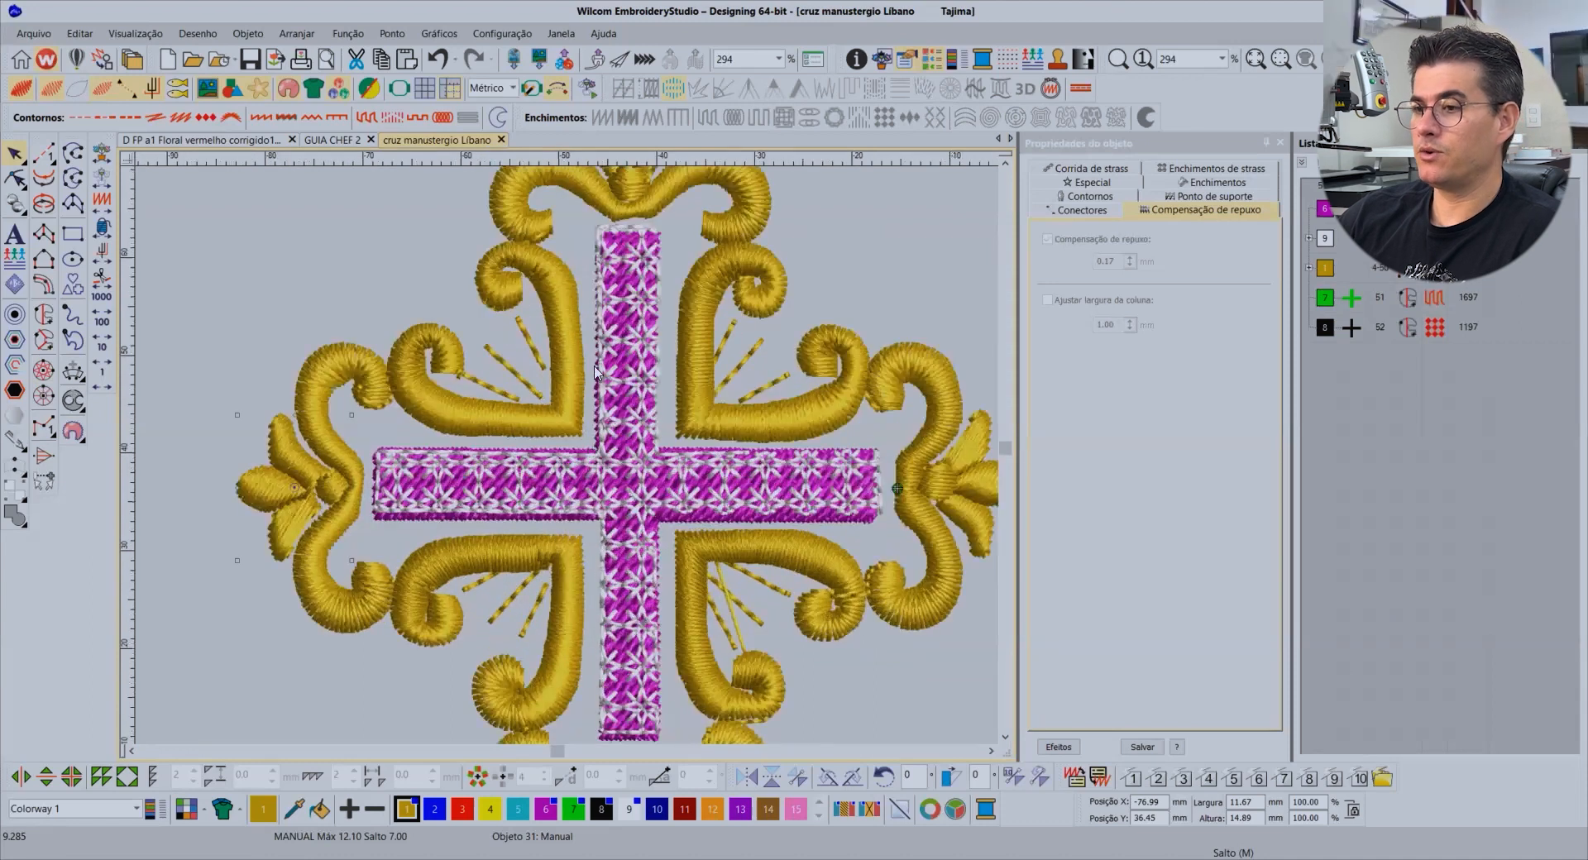
scroll(560, 389, "up", 2)
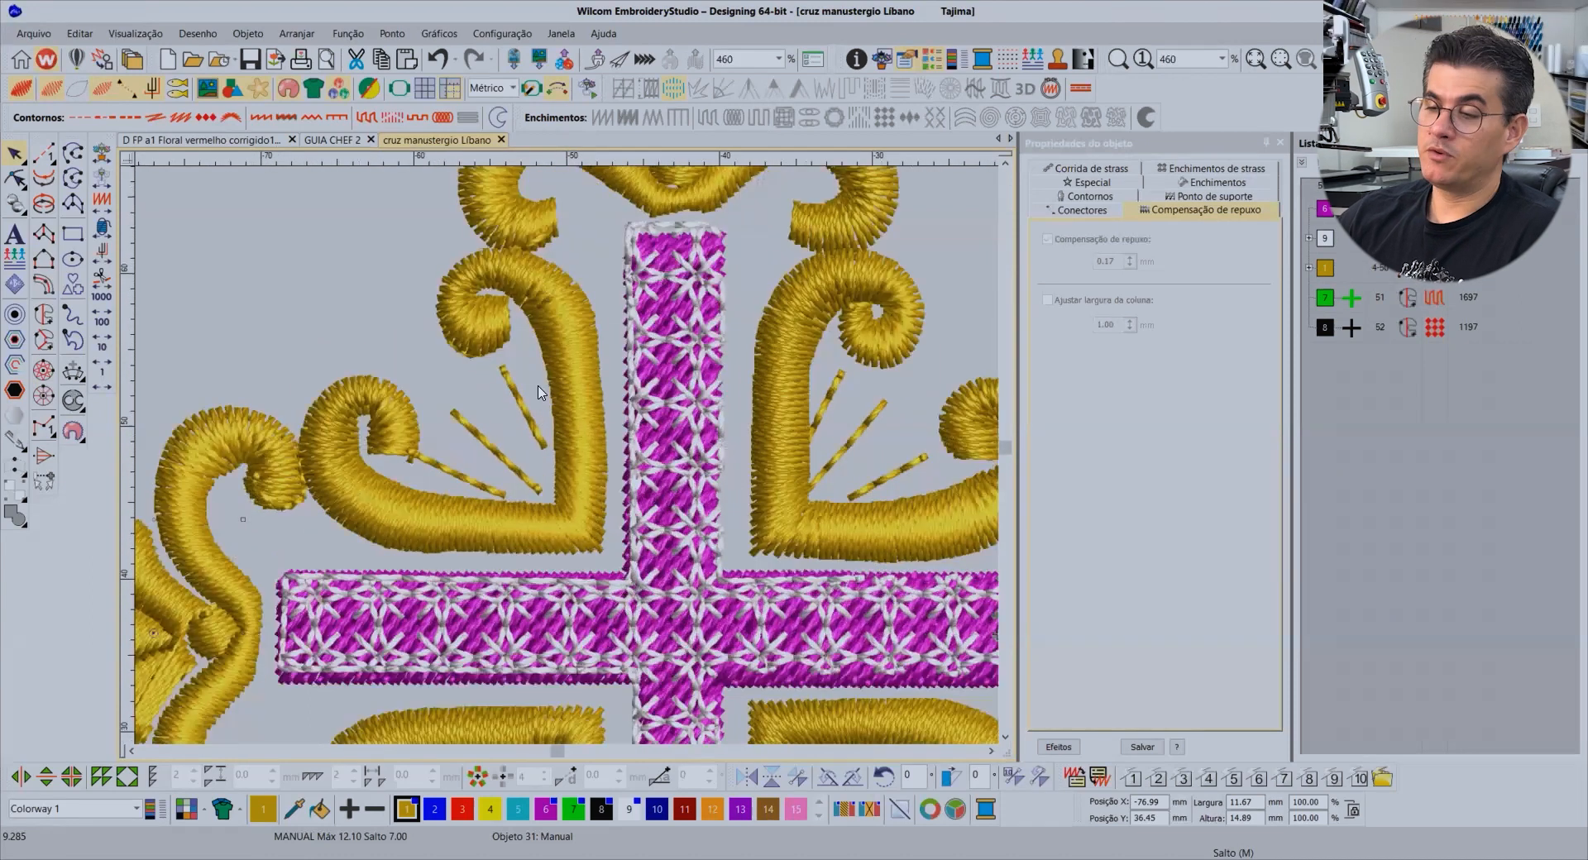
scroll(376, 417, "up", 1)
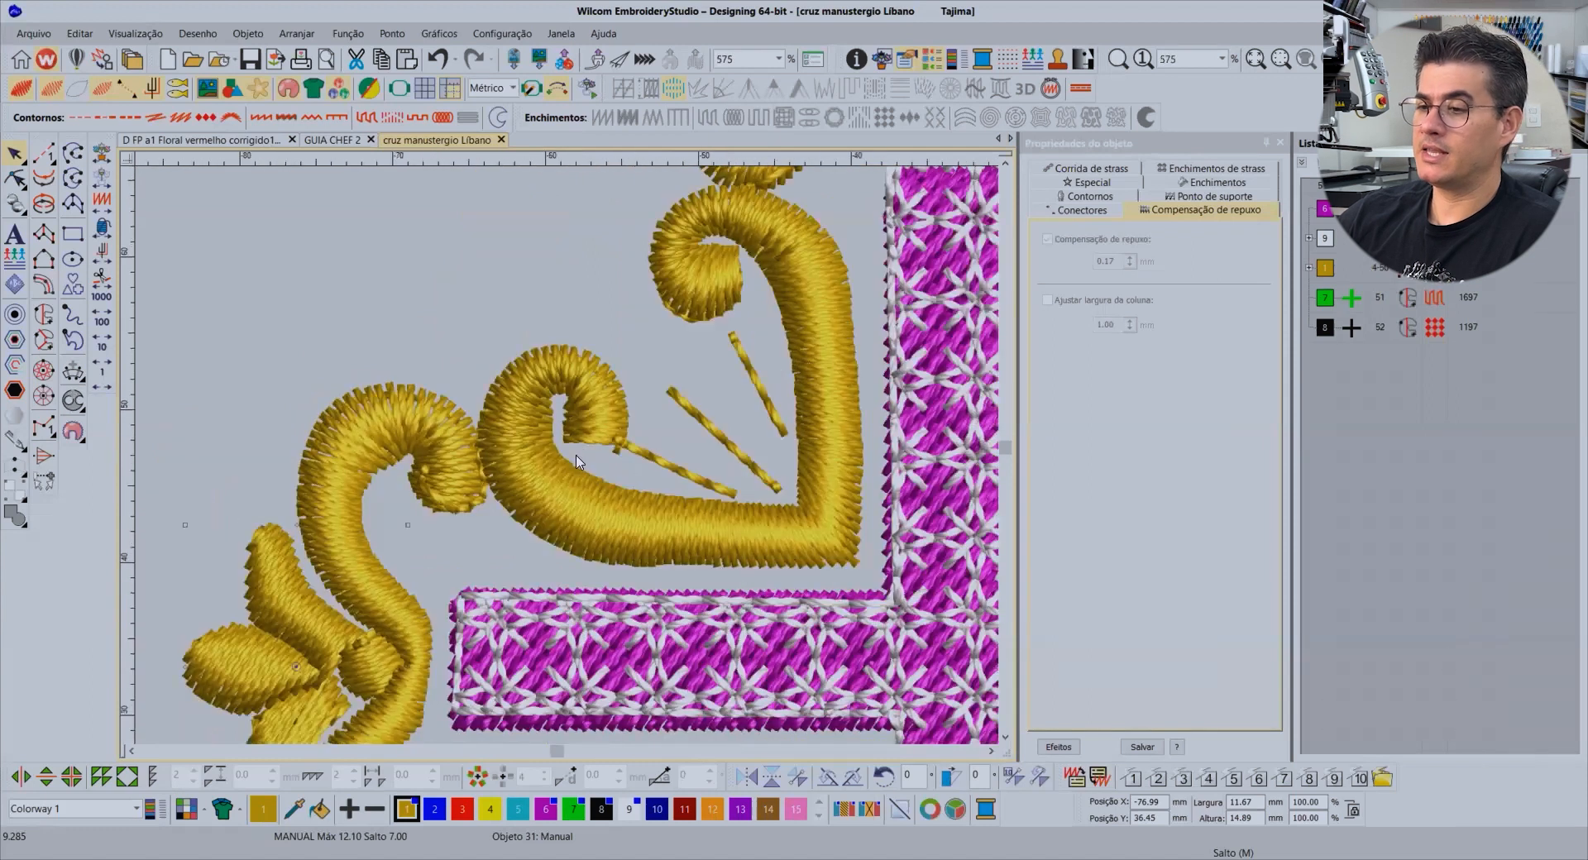
scroll(639, 468, "down", 5)
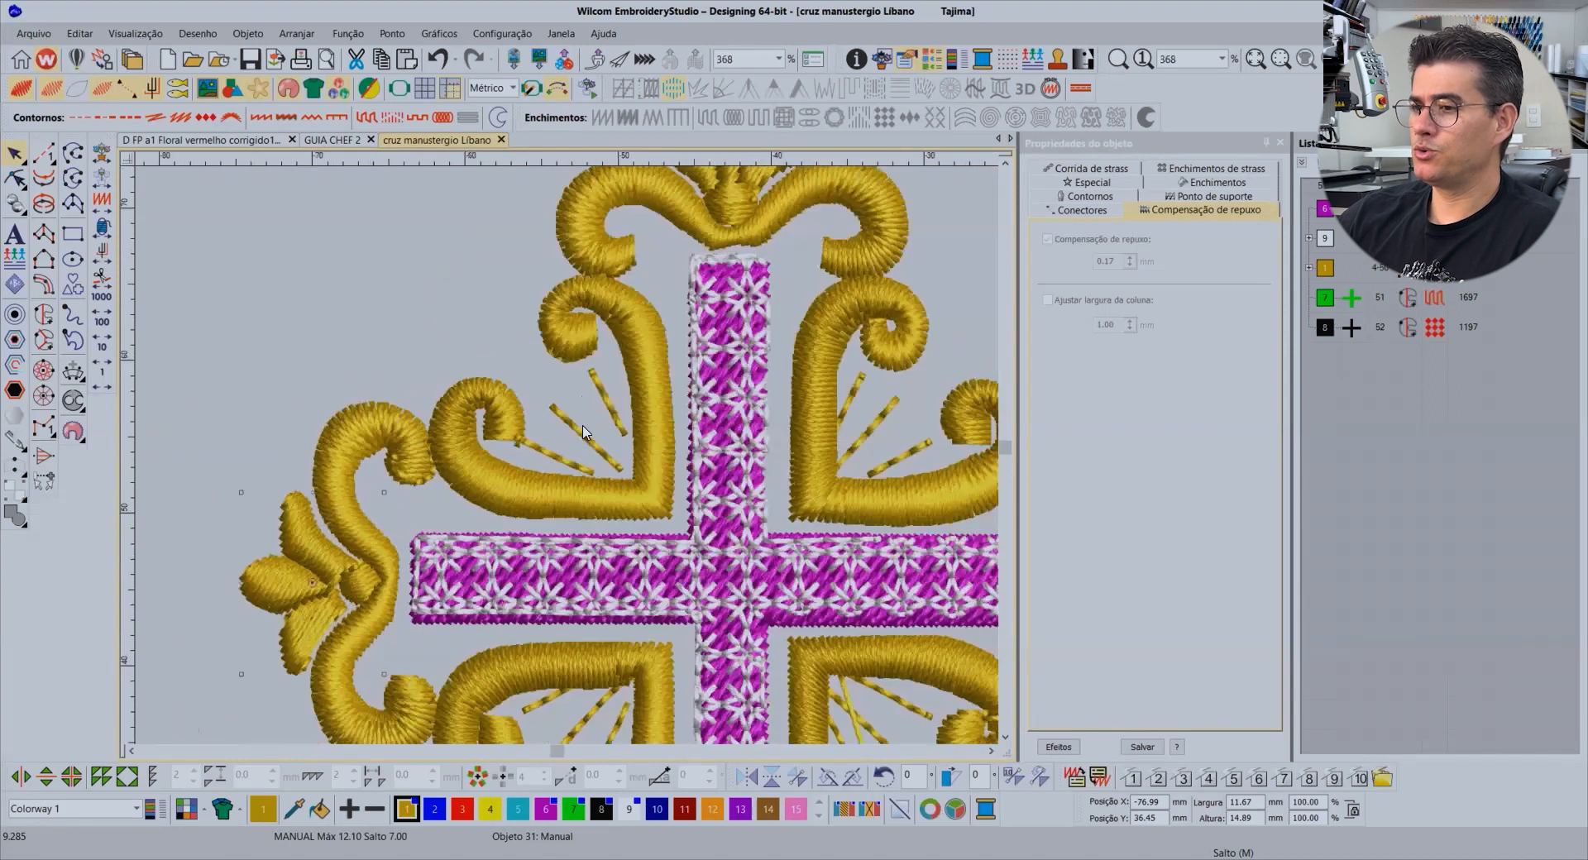
scroll(531, 423, "up", 4)
scroll(532, 424, "up", 3)
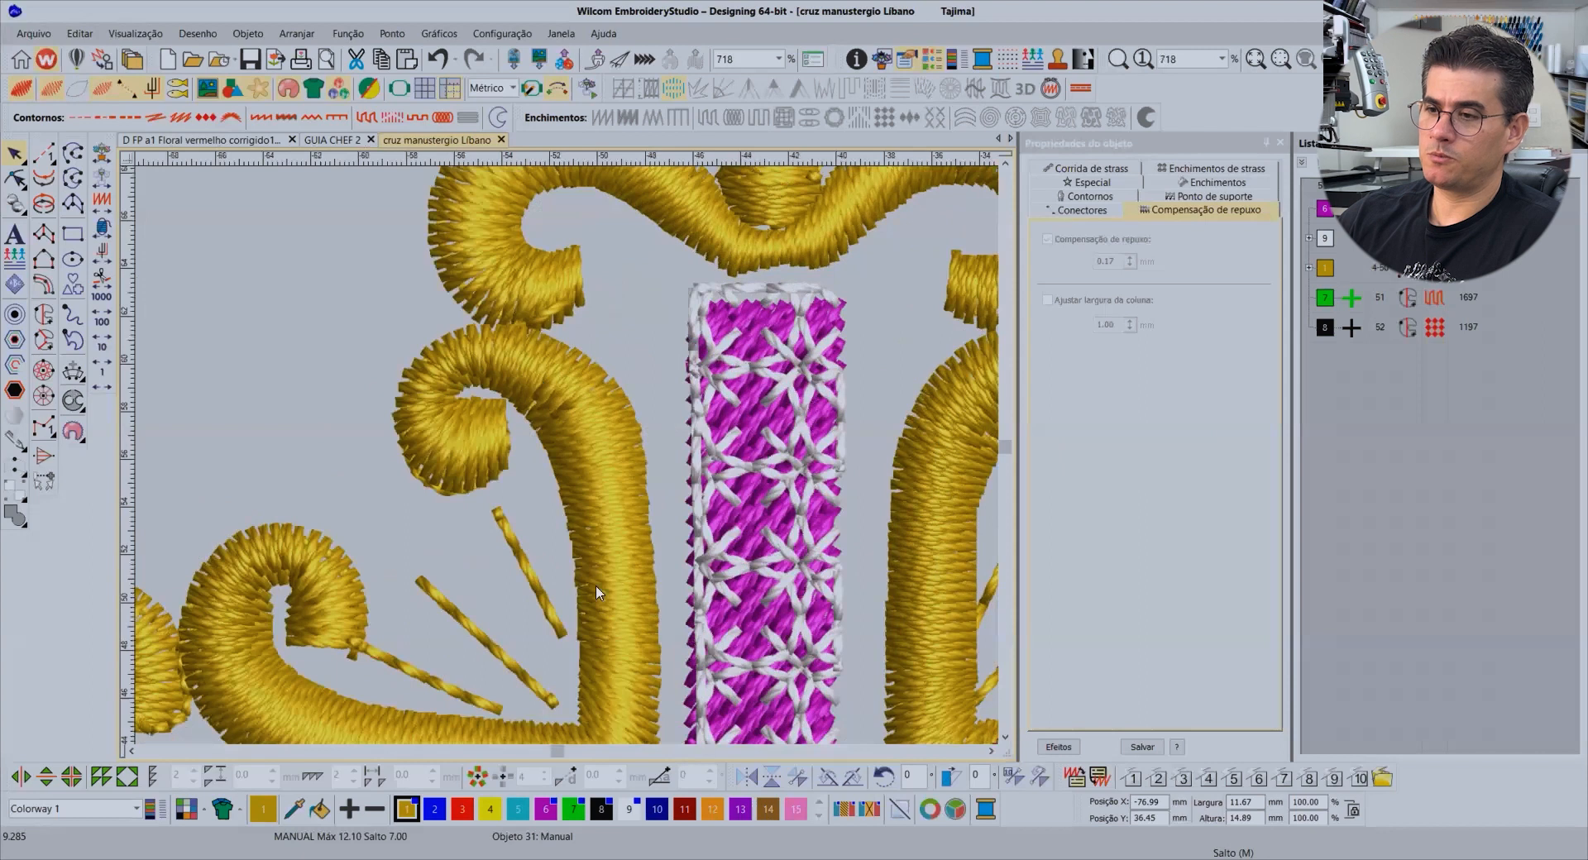
scroll(568, 448, "down", 1)
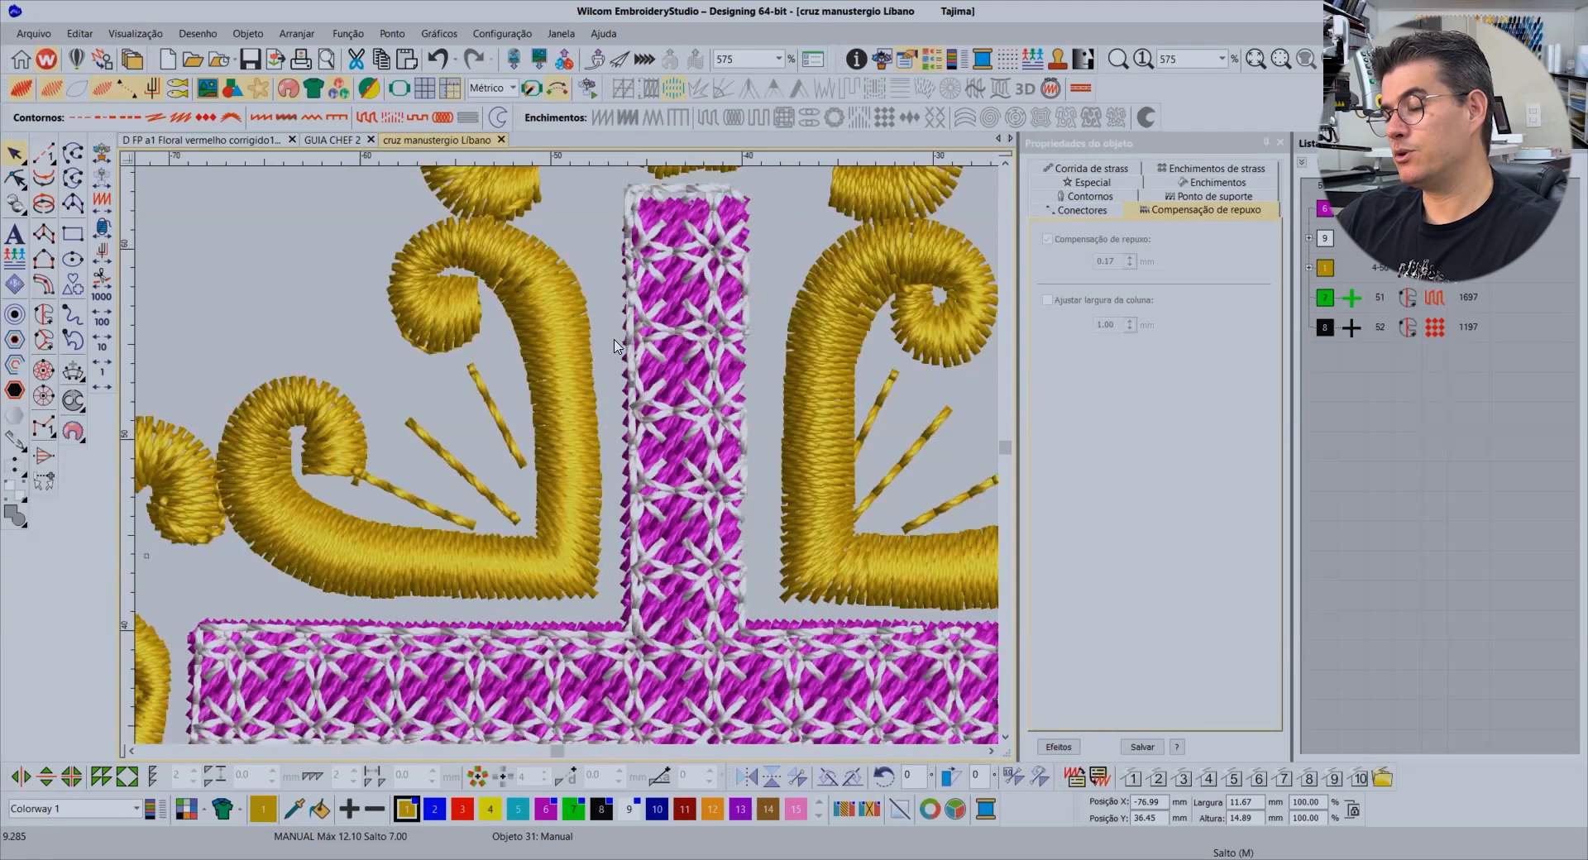
scroll(568, 462, "down", 3)
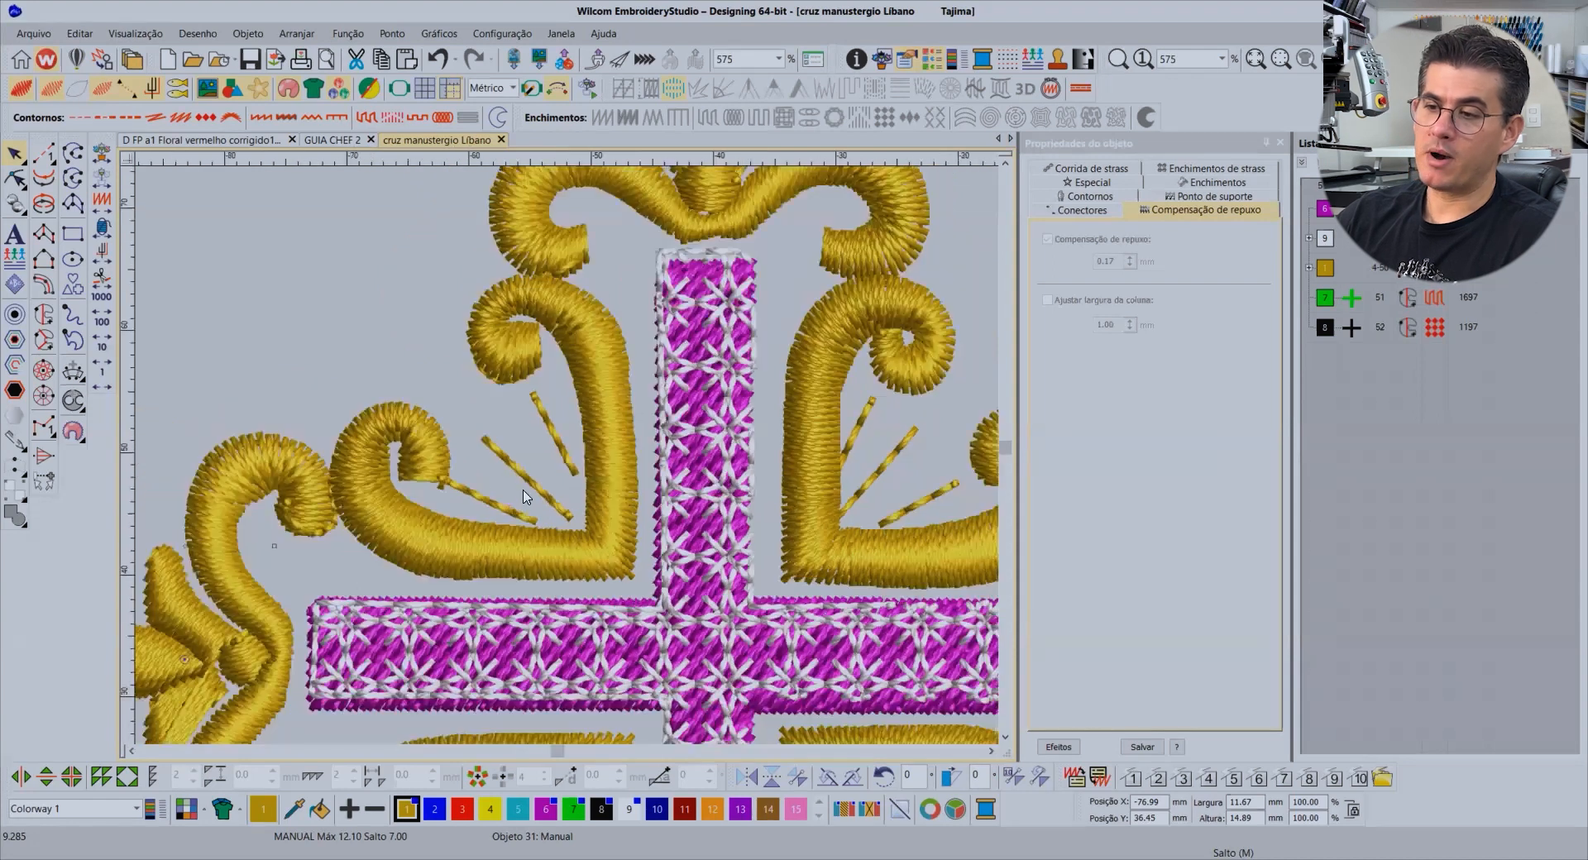
scroll(595, 460, "up", 2)
scroll(599, 457, "down", 4)
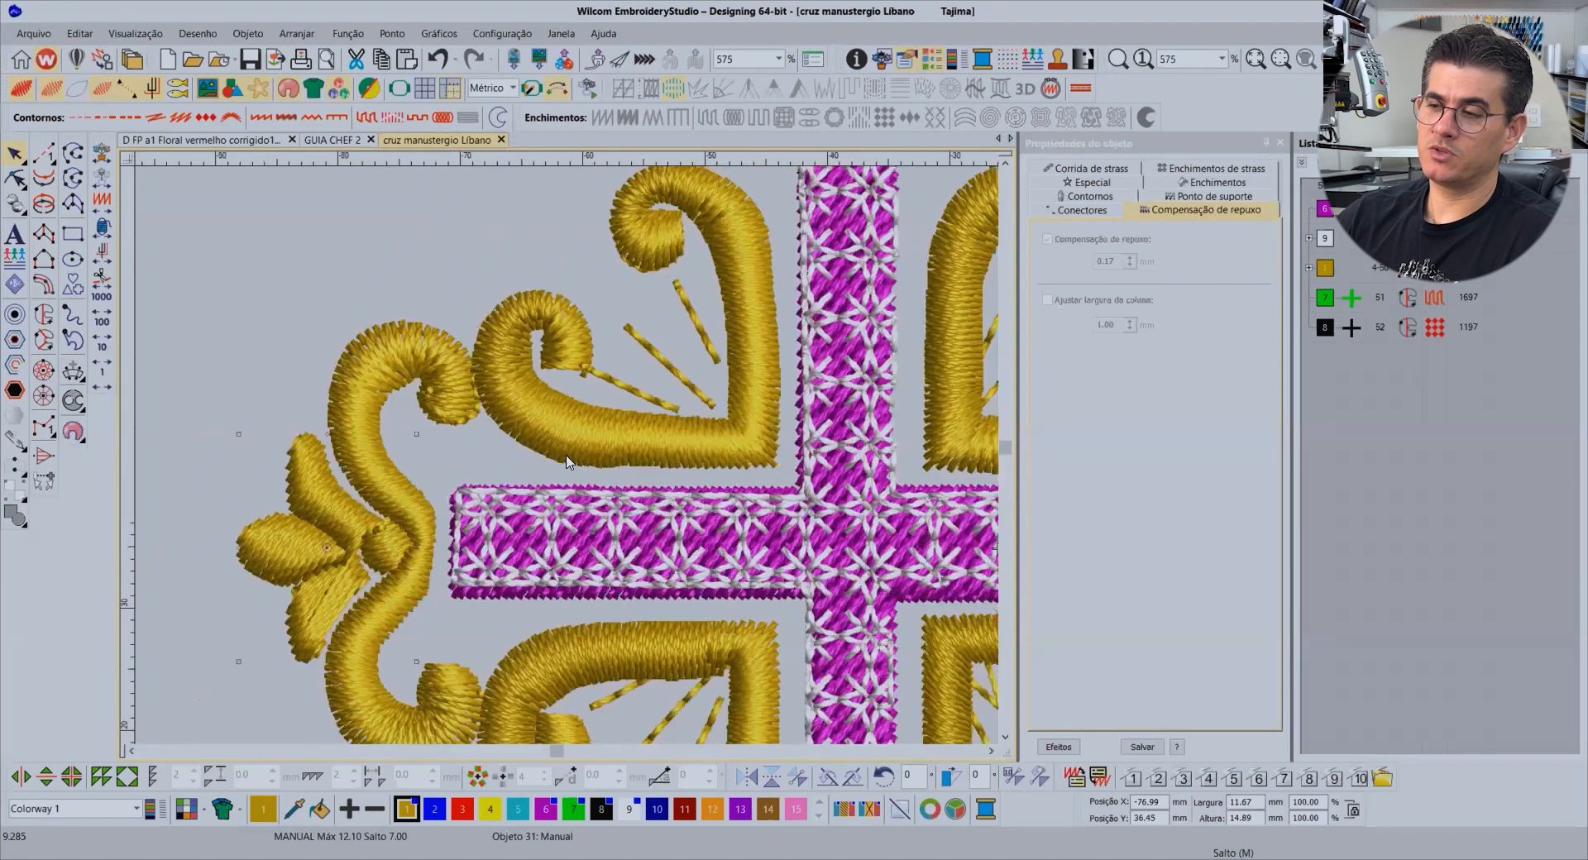